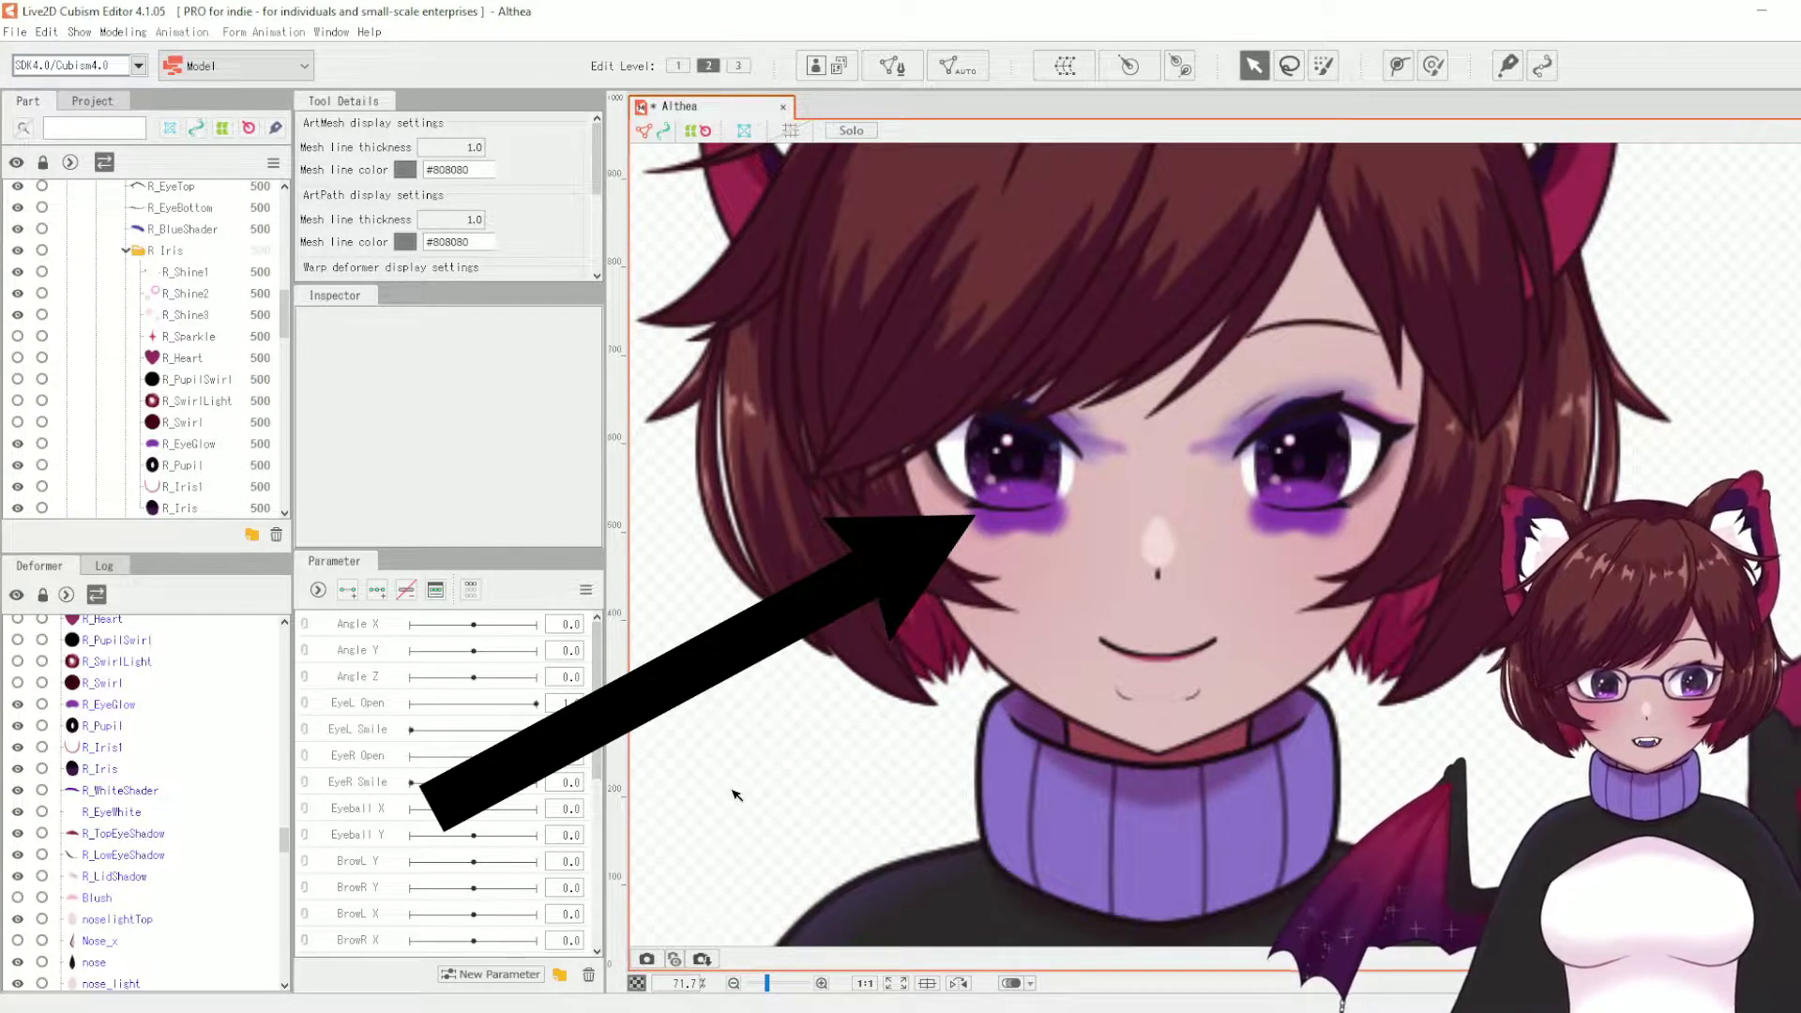
- Try the Multiply blend mode on the R_EyeGlow part under the eye, and set it to Additive
left_click(1022, 519)
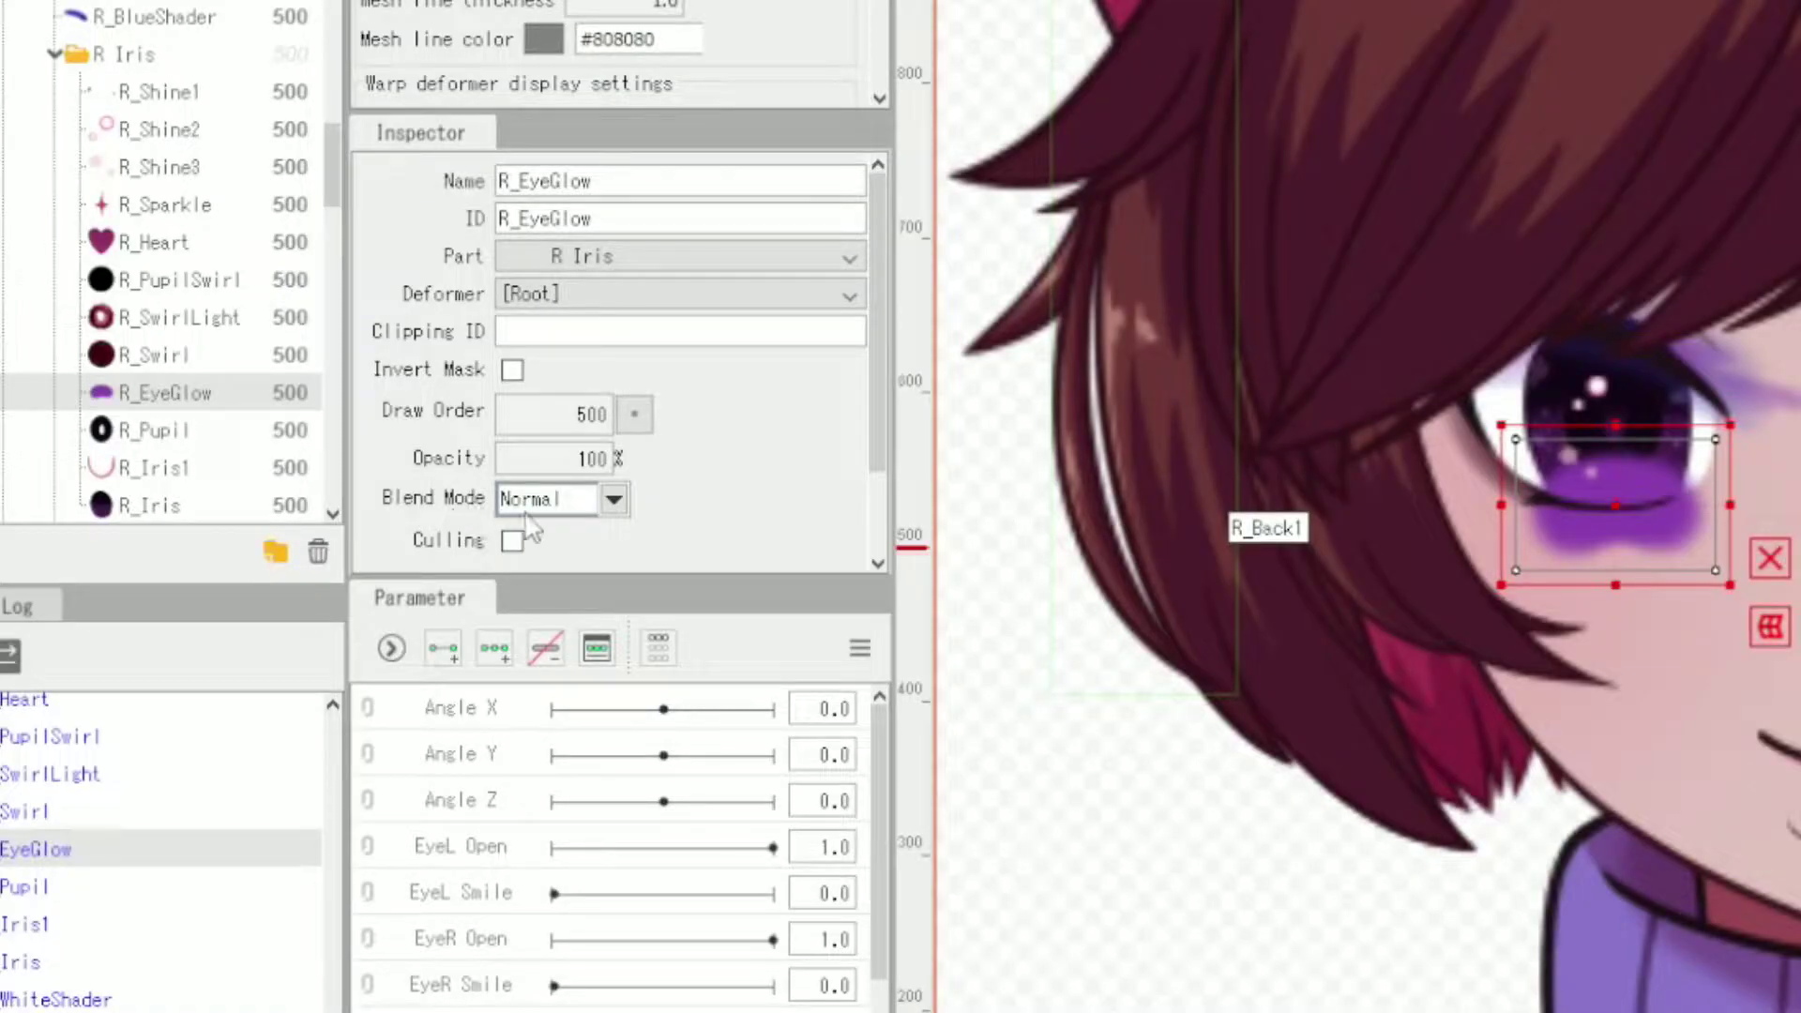
left_click(544, 501)
left_click(565, 560)
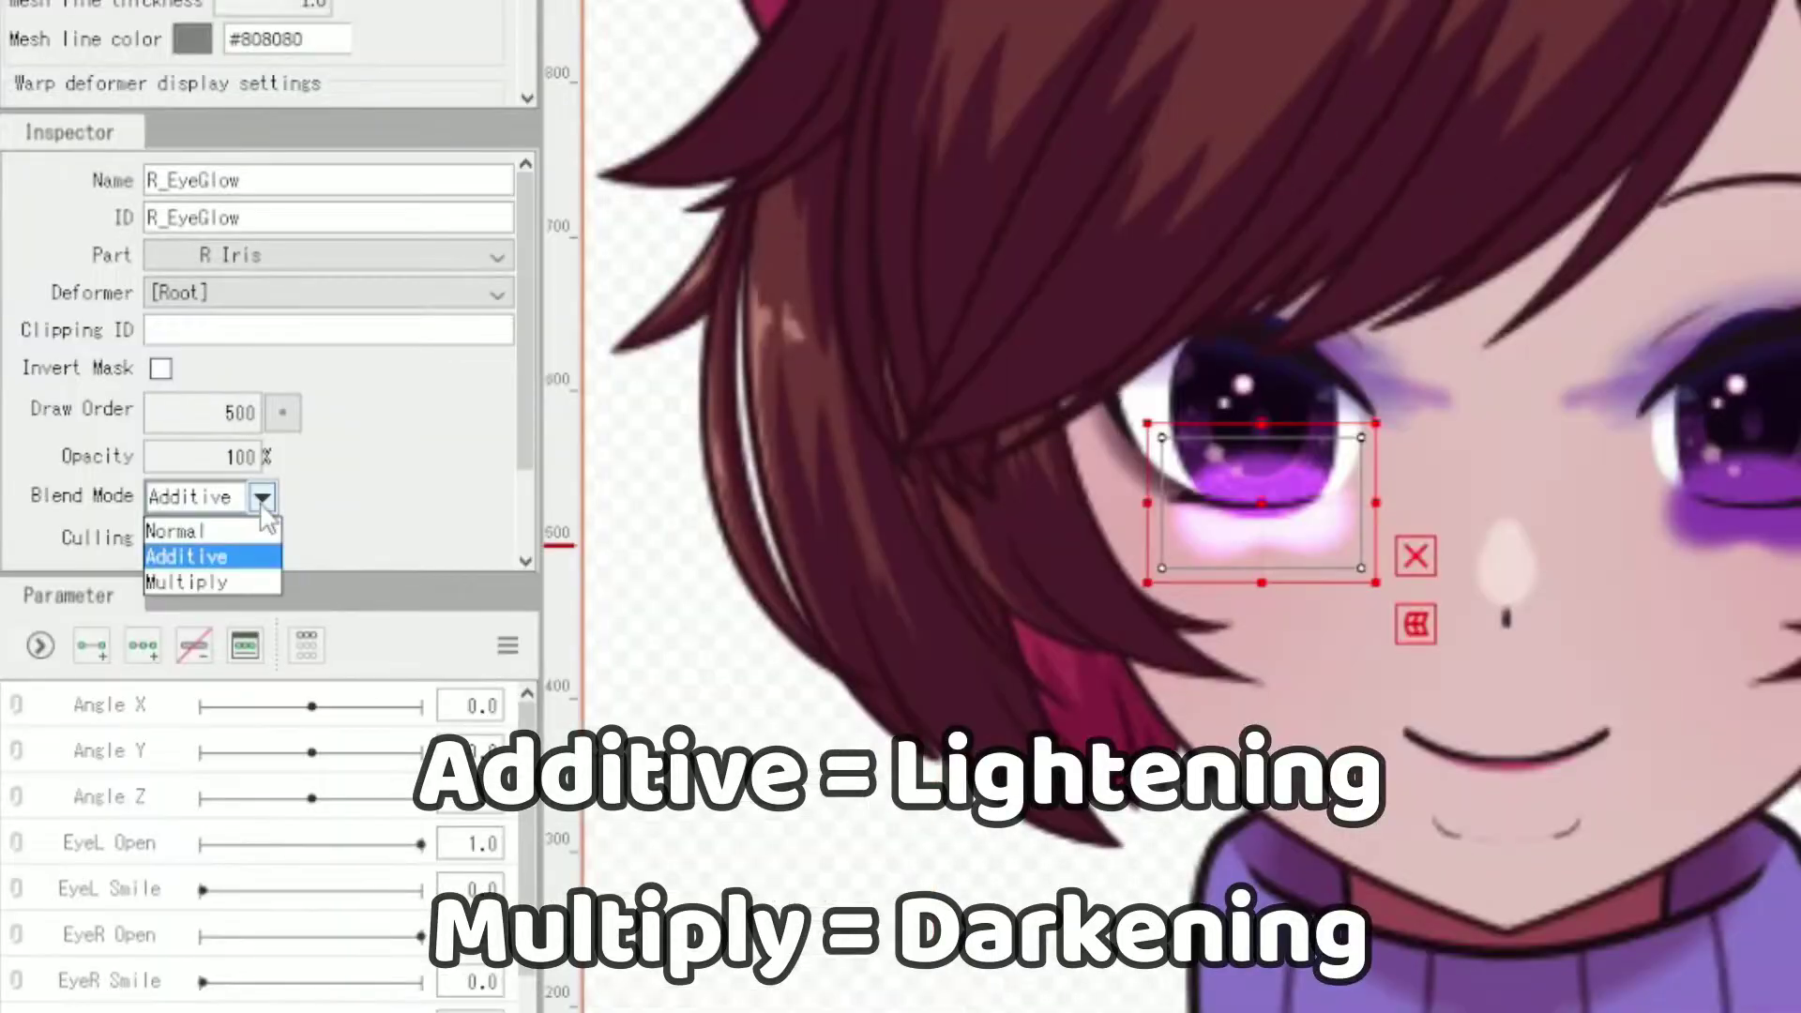
left_click(537, 583)
left_click(614, 499)
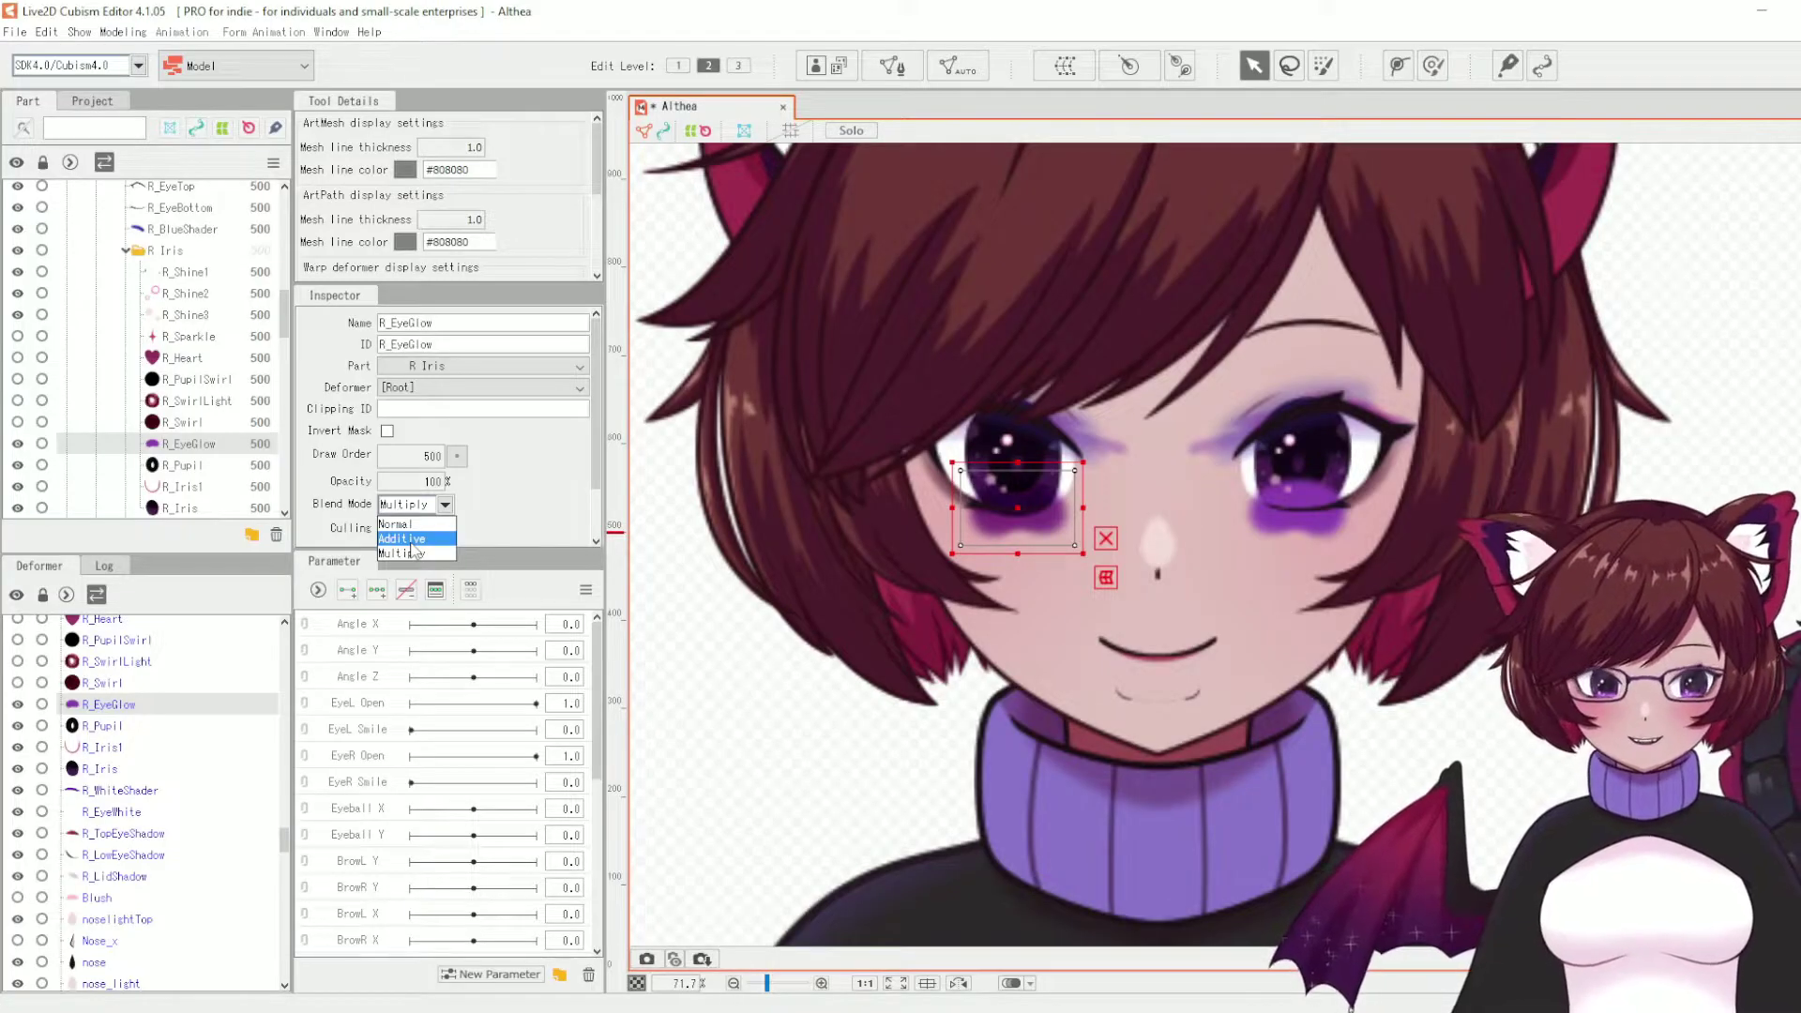
left_click(410, 541)
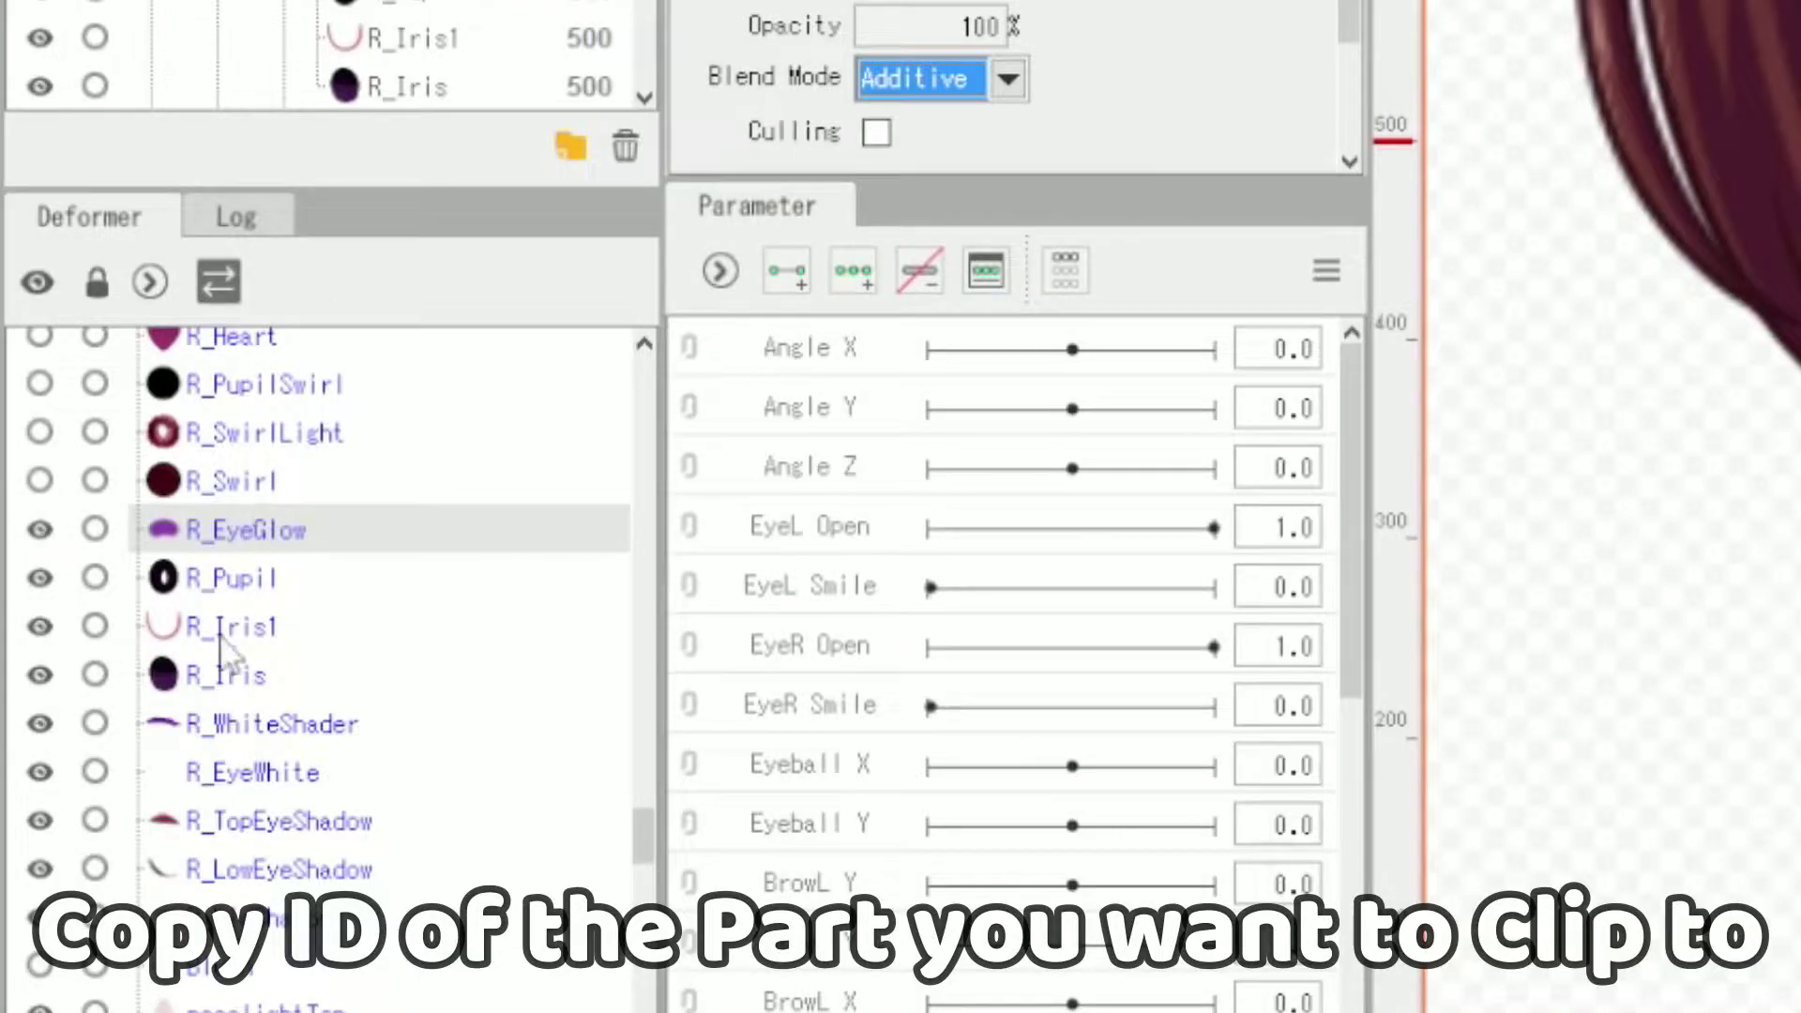
- Clip R_EyeGlow to the eye white by copying the ID R_EyeWhite into its Clipping ID
left_click(286, 783)
double_click(924, 322)
key("ctrl+c")
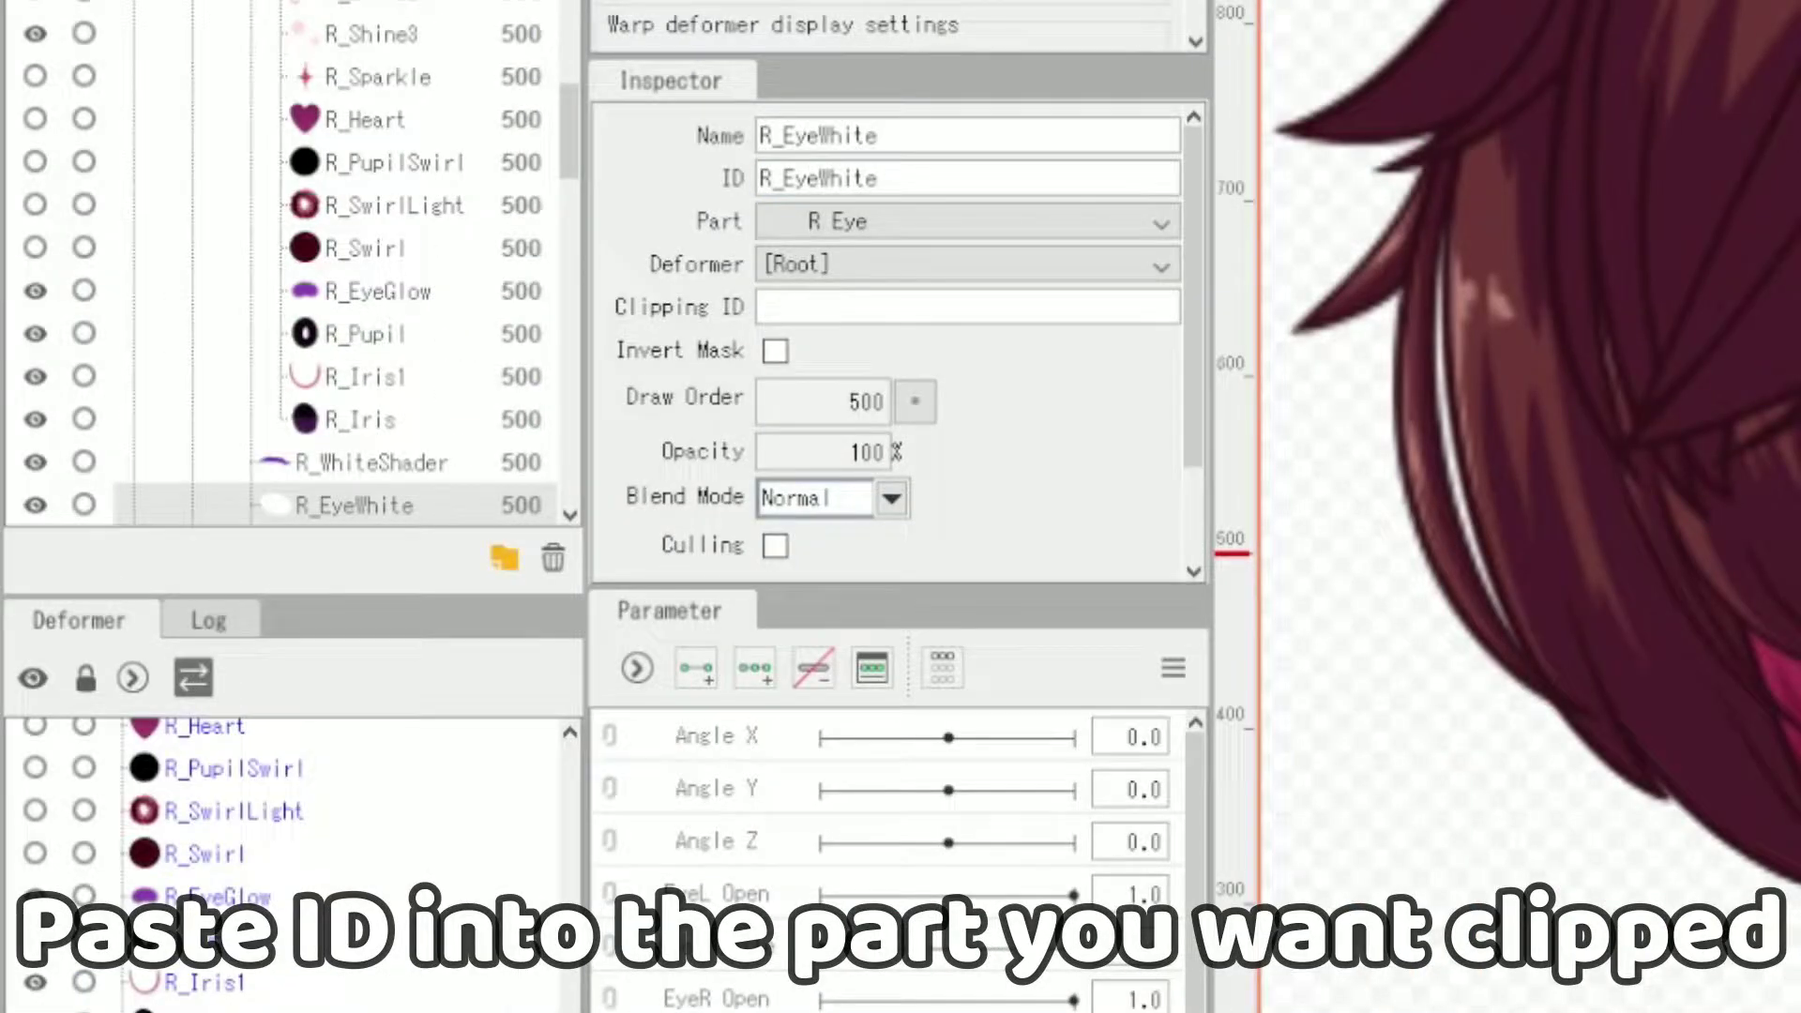
left_click(216, 893)
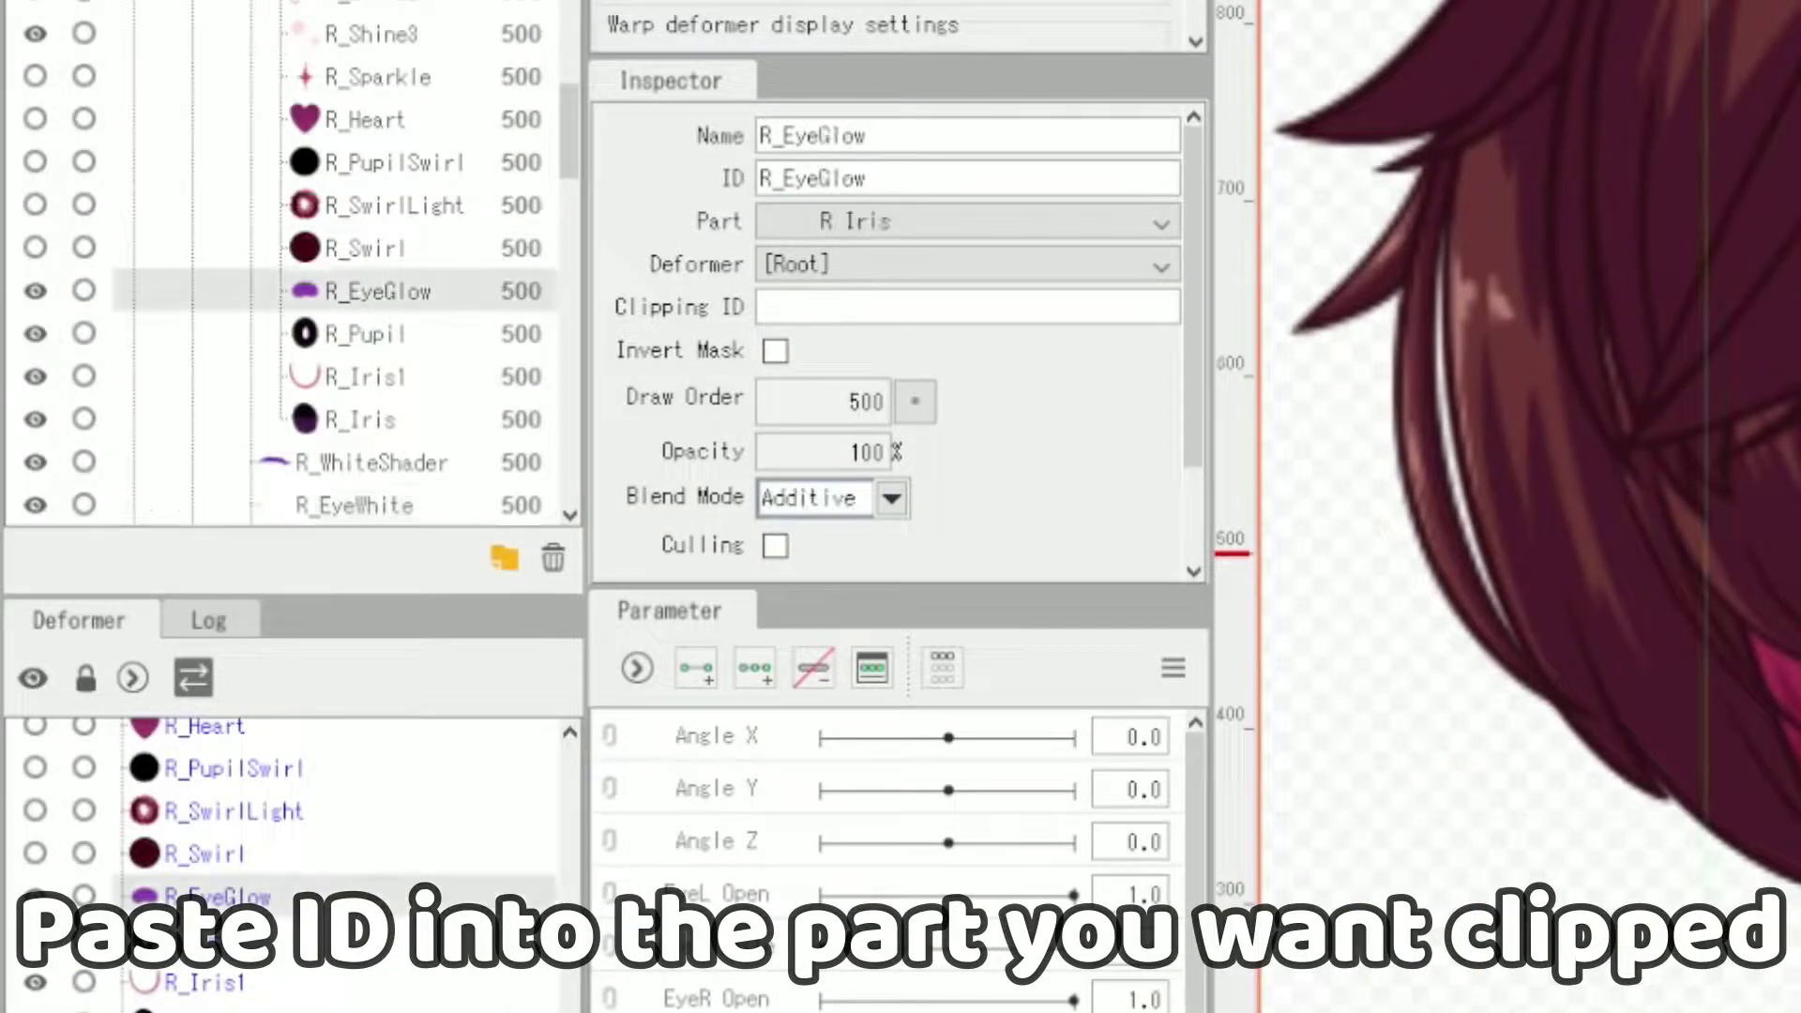
left_click(898, 313)
key("ctrl+v")
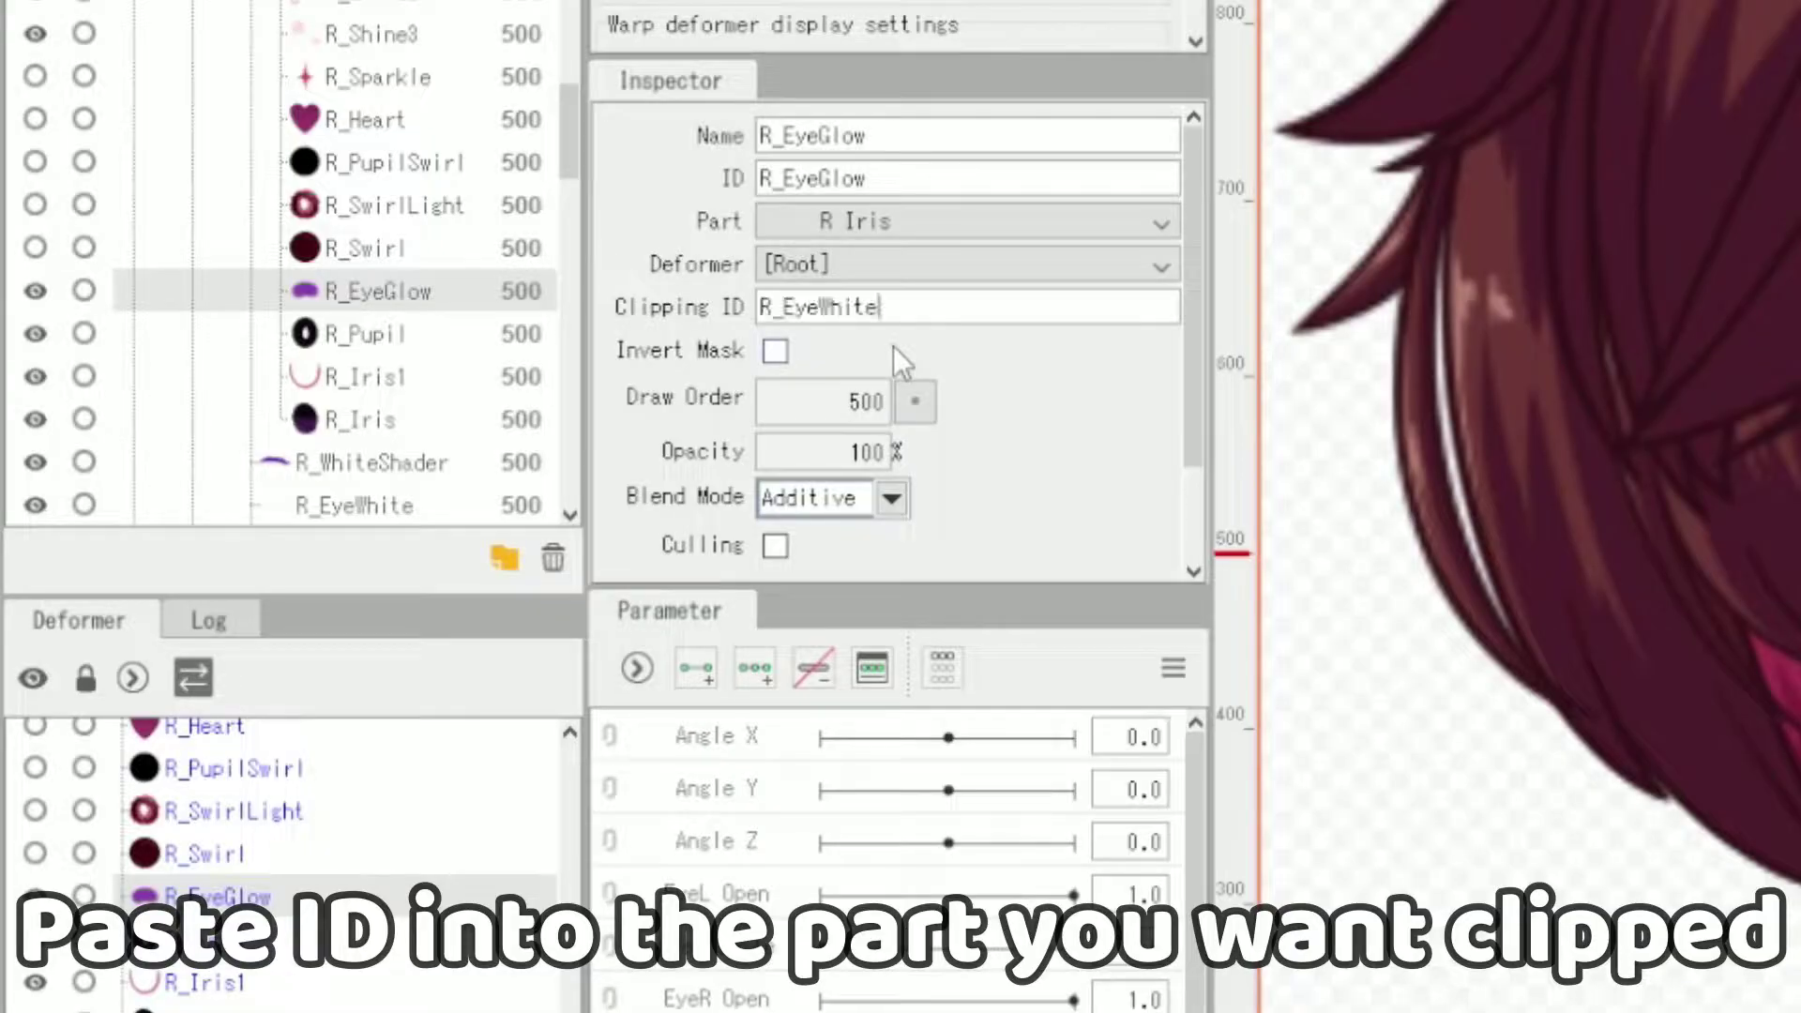
key("Return")
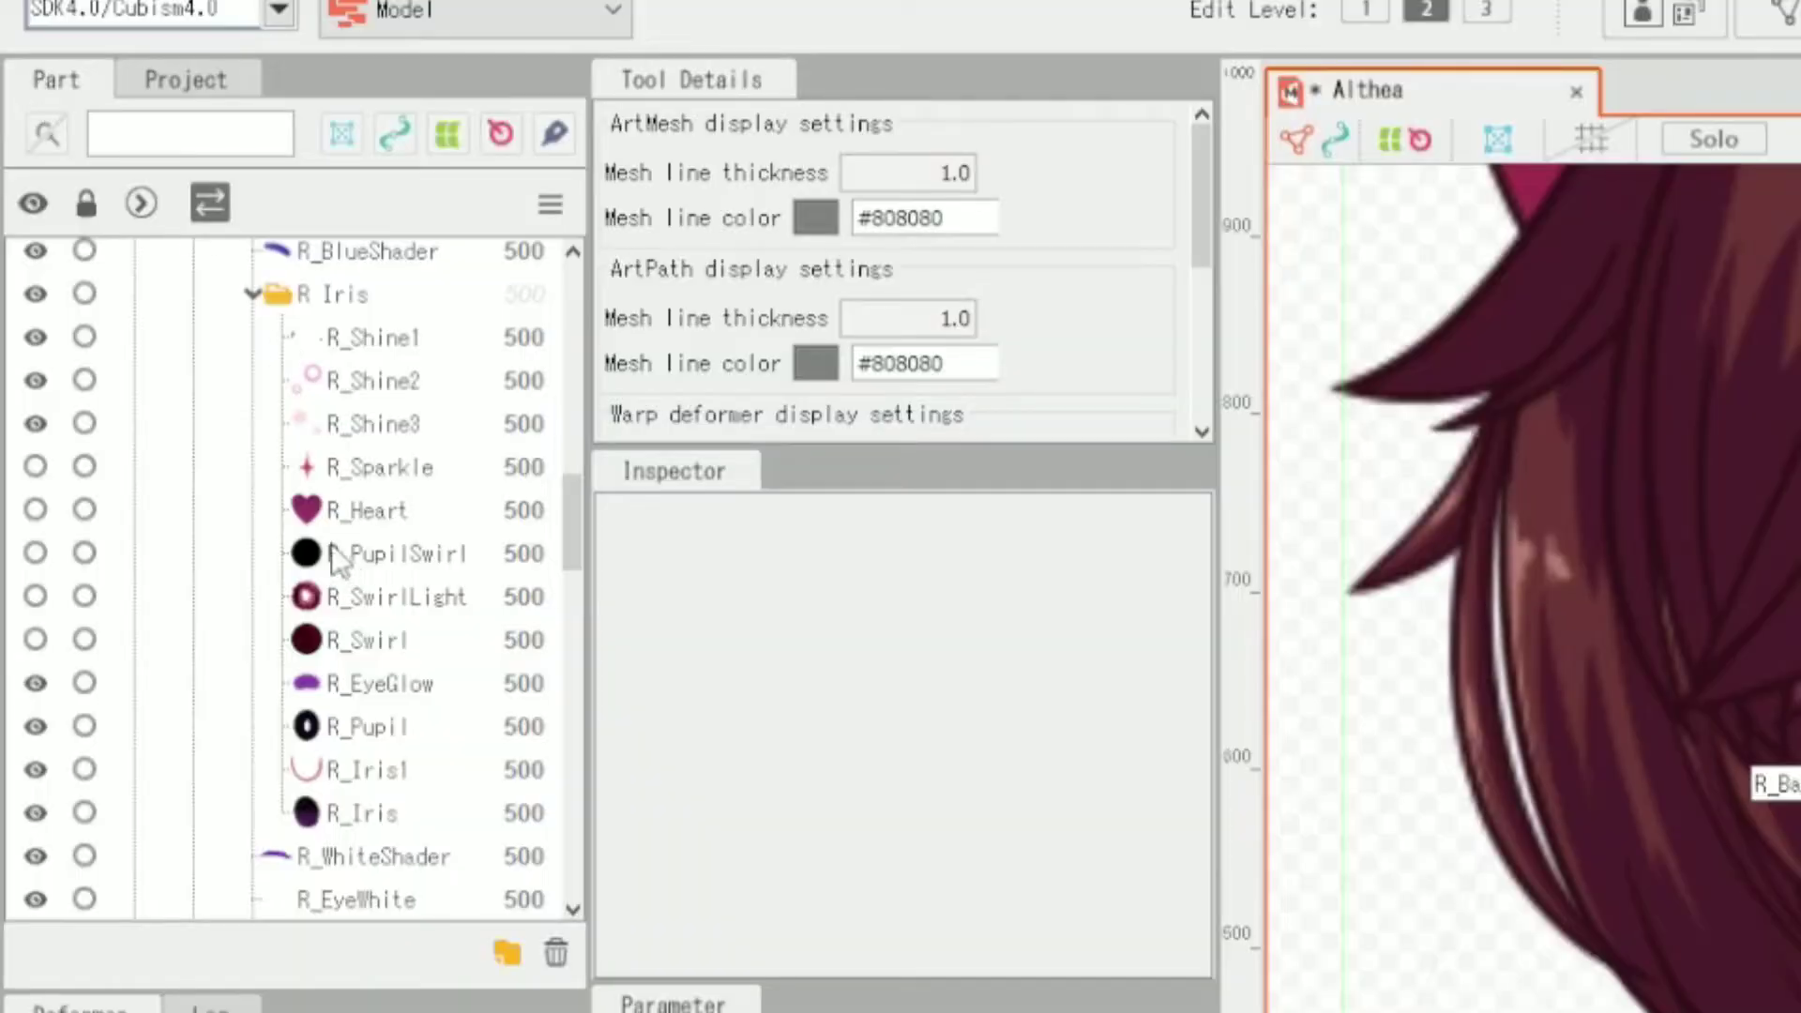
- Look through the model's parts and folders, and view the contents of the Arm Up Glases folder
scroll(153, 276, "down", 7)
scroll(304, 423, "down", 8)
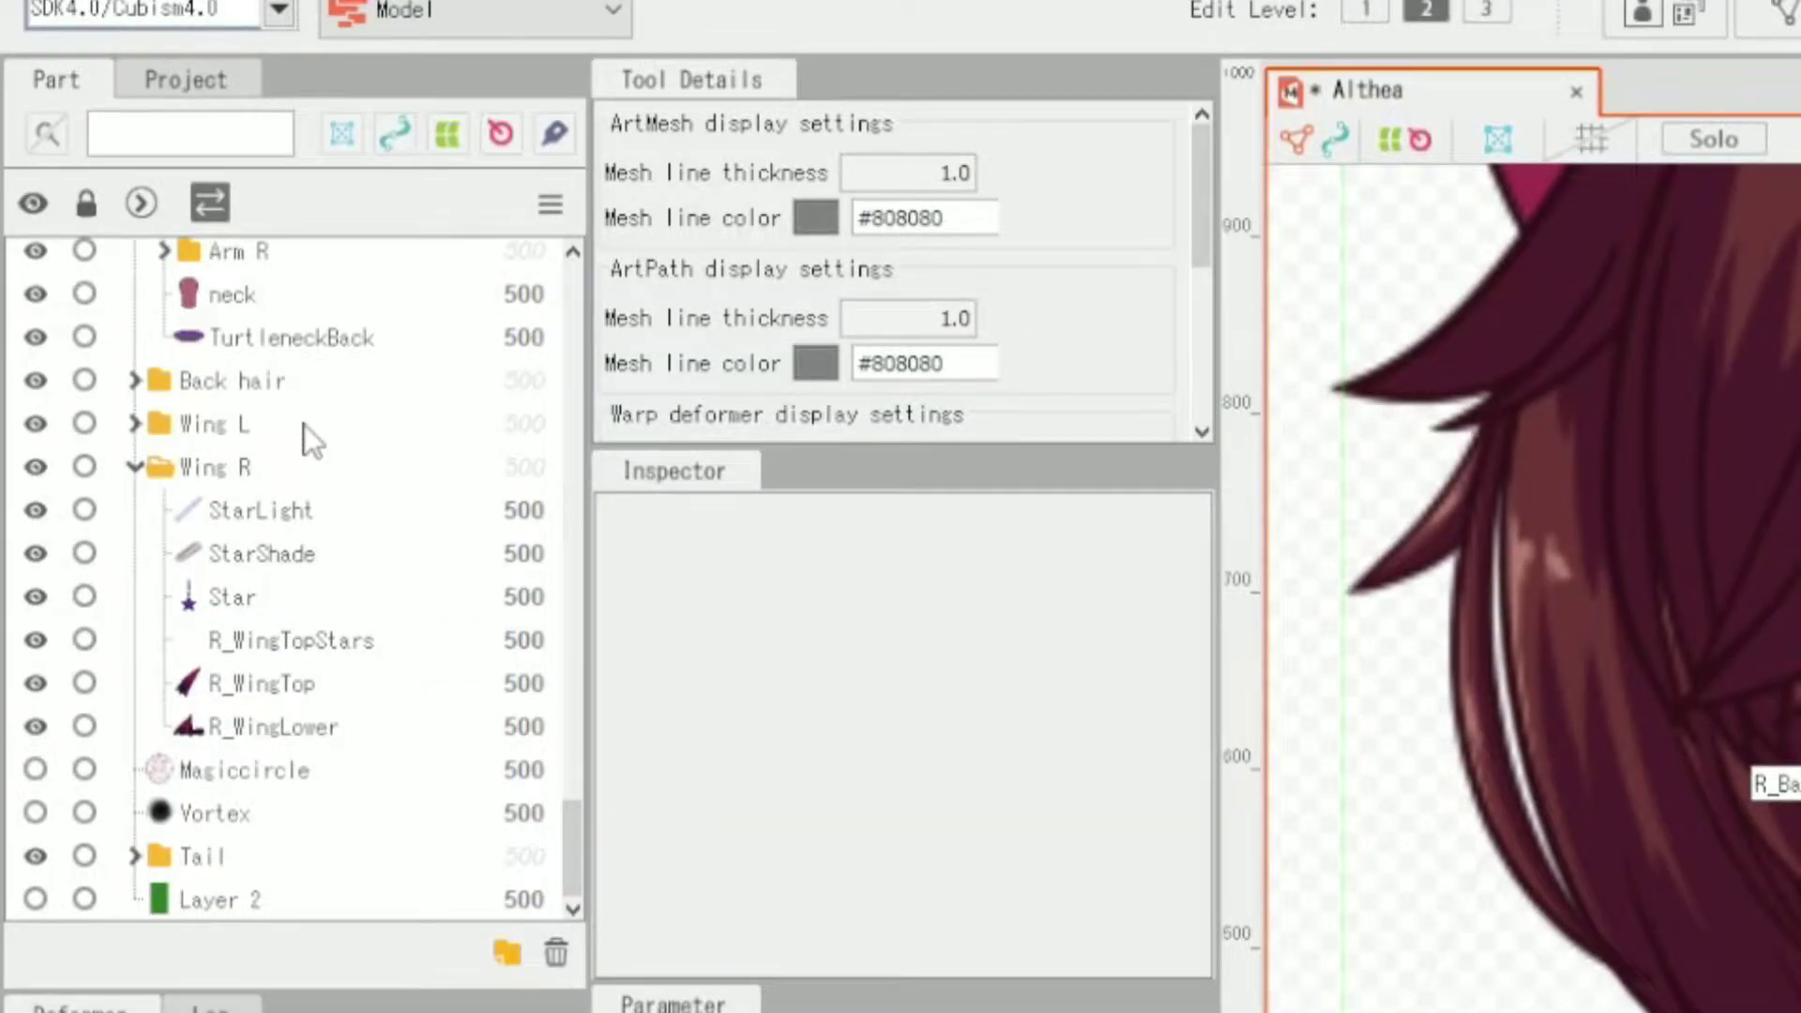
scroll(375, 612, "up", 15)
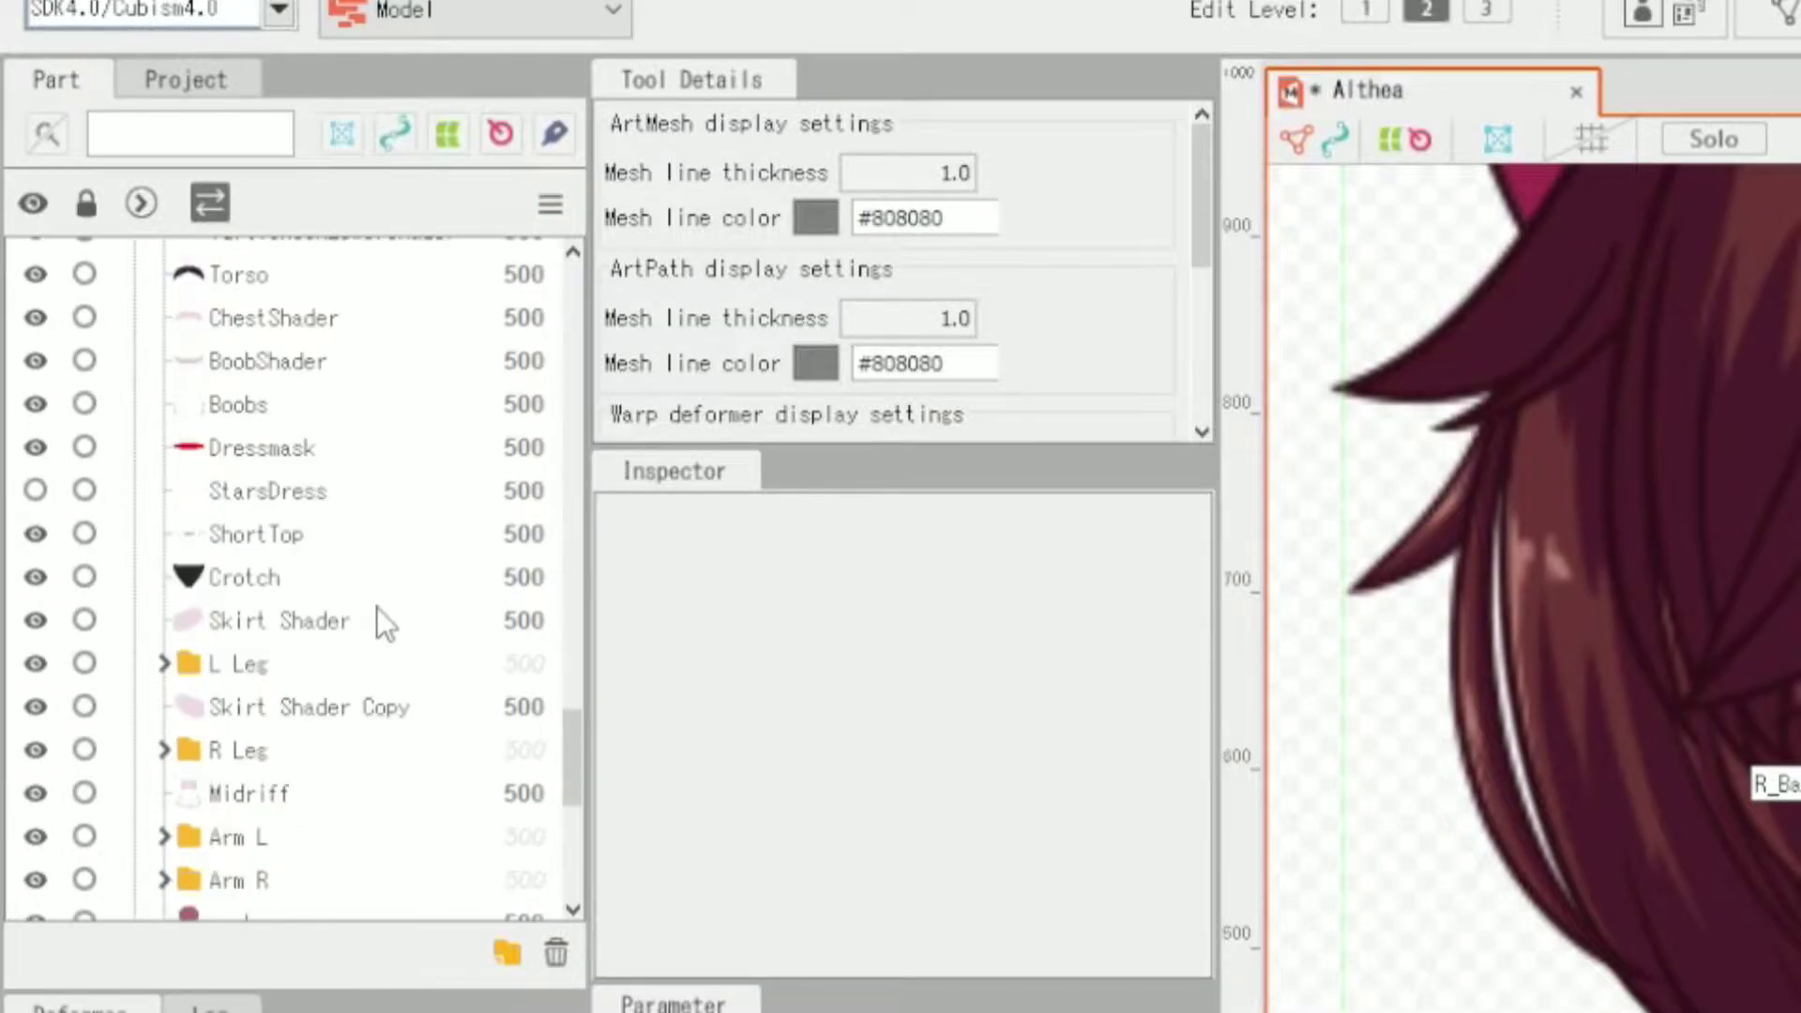
scroll(375, 492, "up", 4)
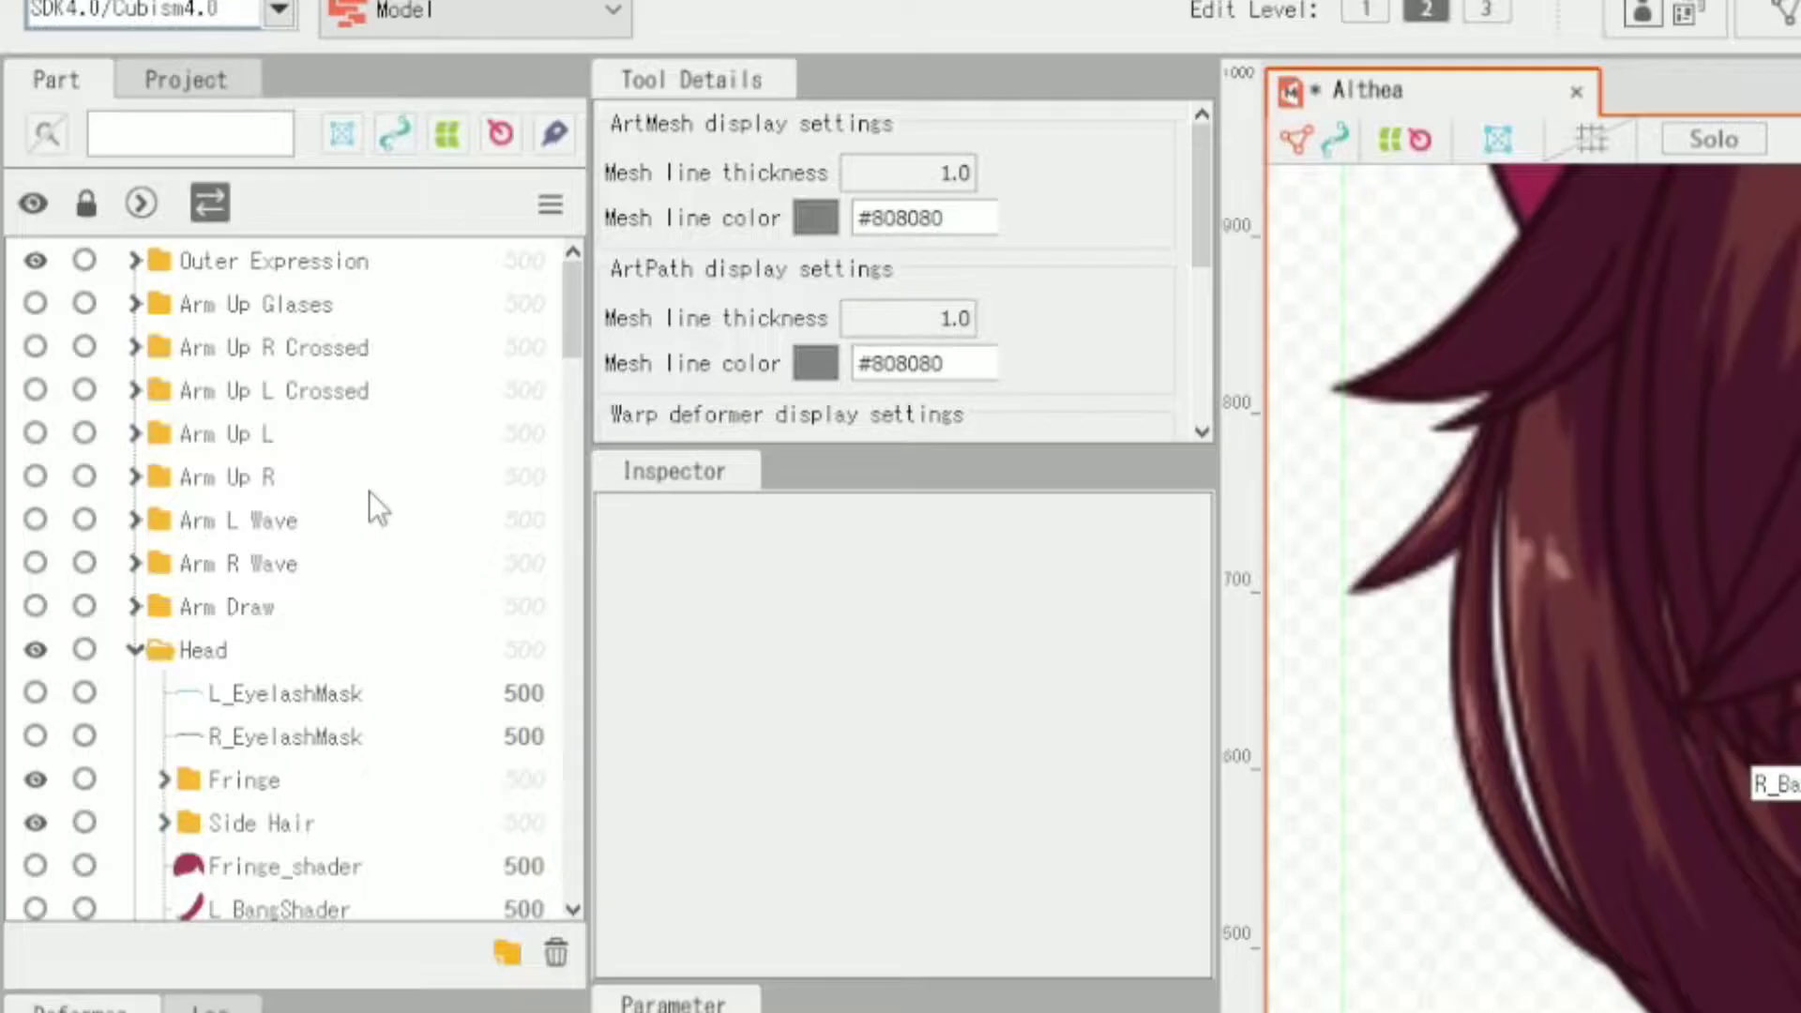
left_click(134, 306)
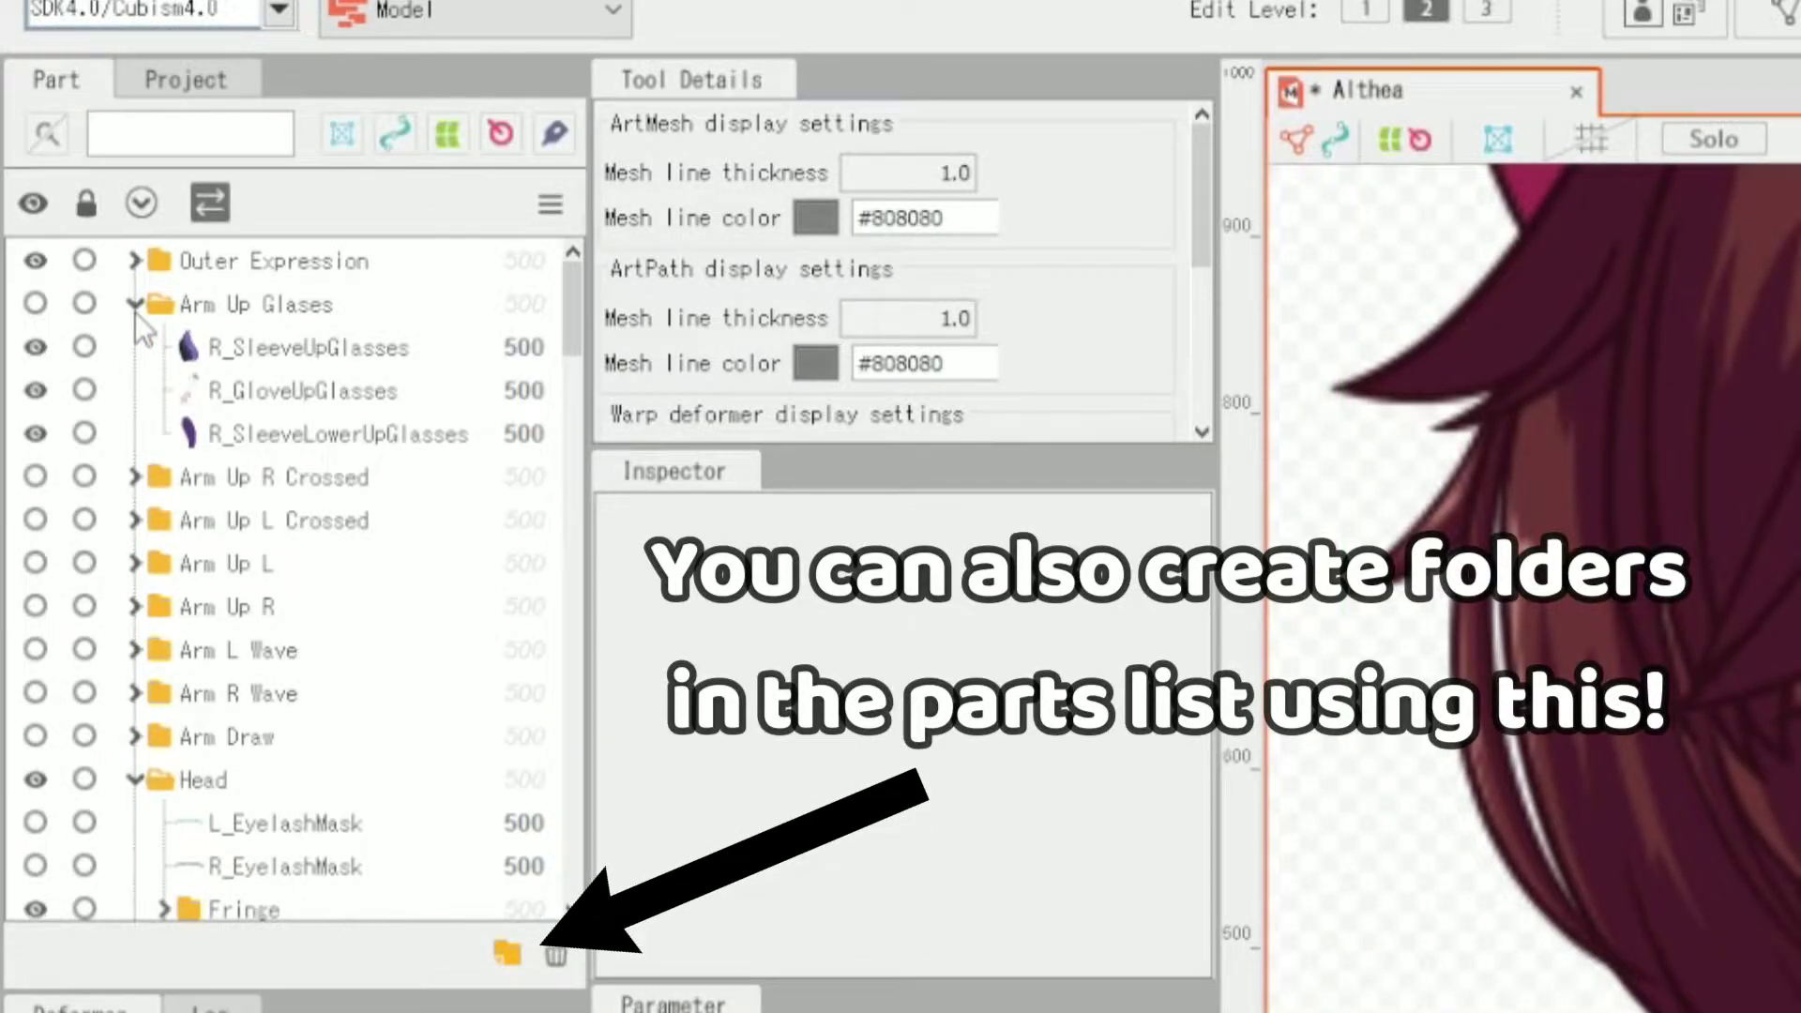
left_click(135, 310)
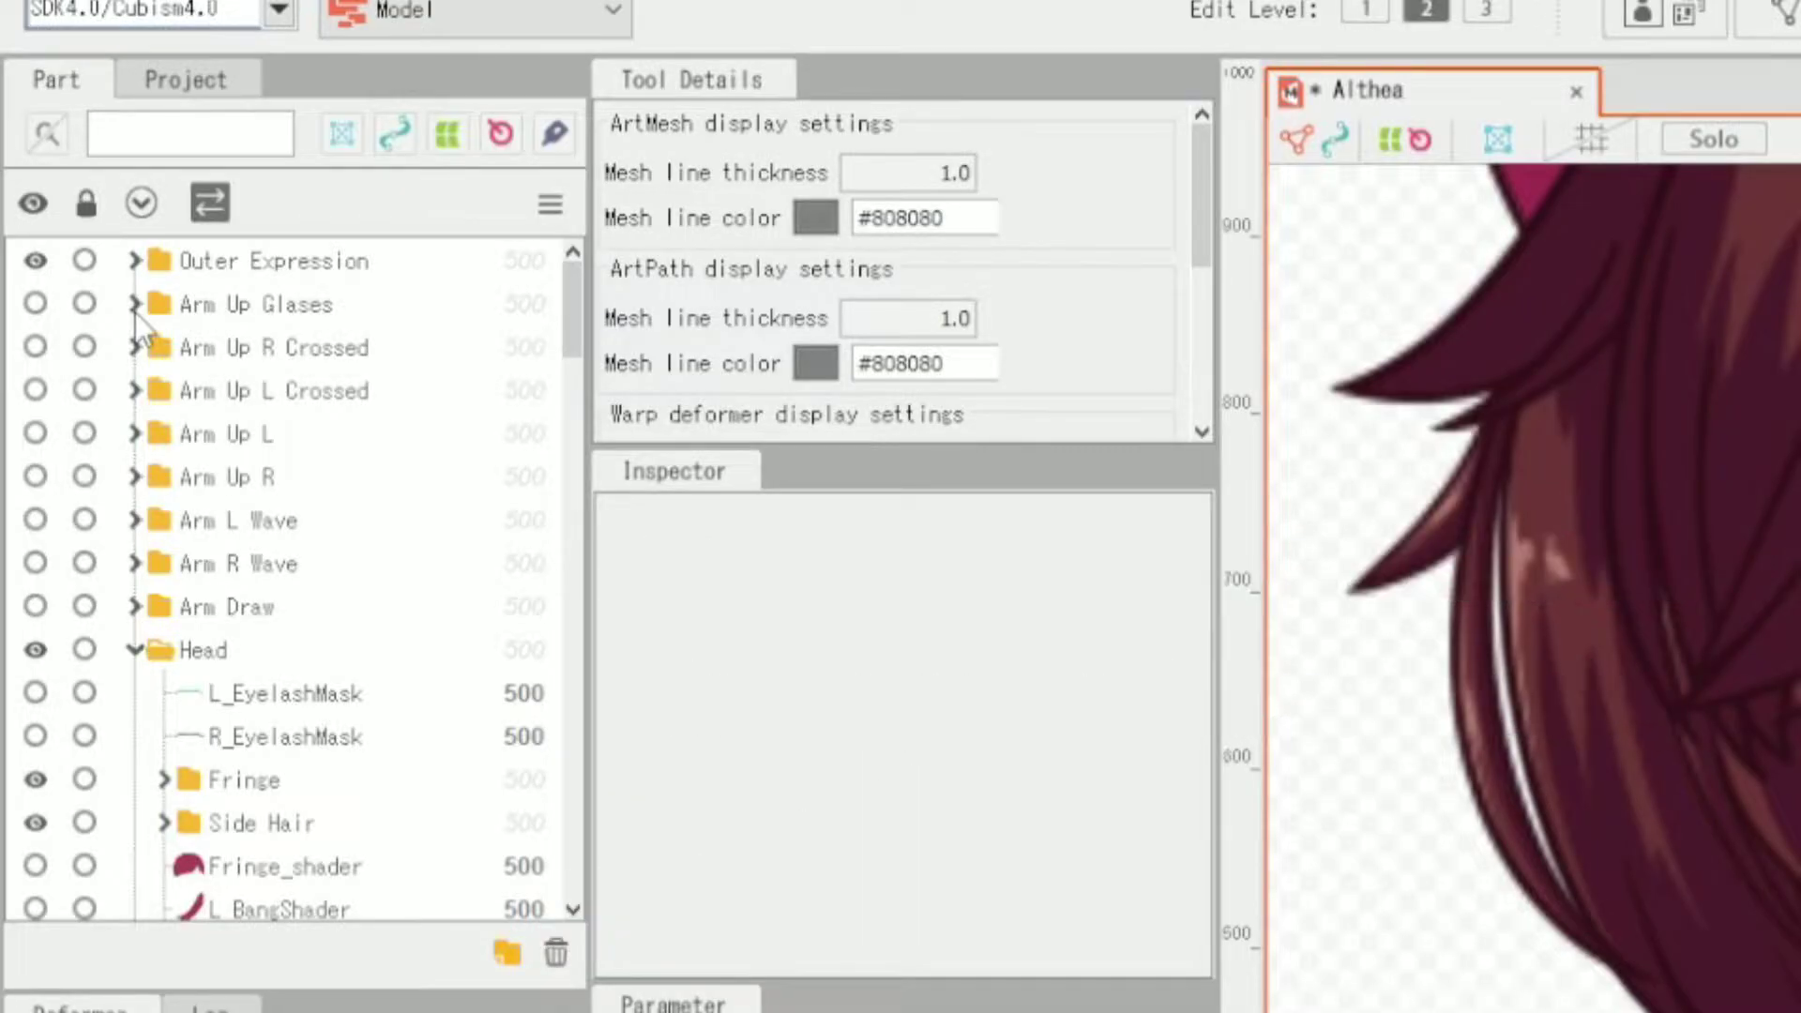
- Set the draw order of the L_EyelashMask part in the Head folder to 488
left_click(370, 699)
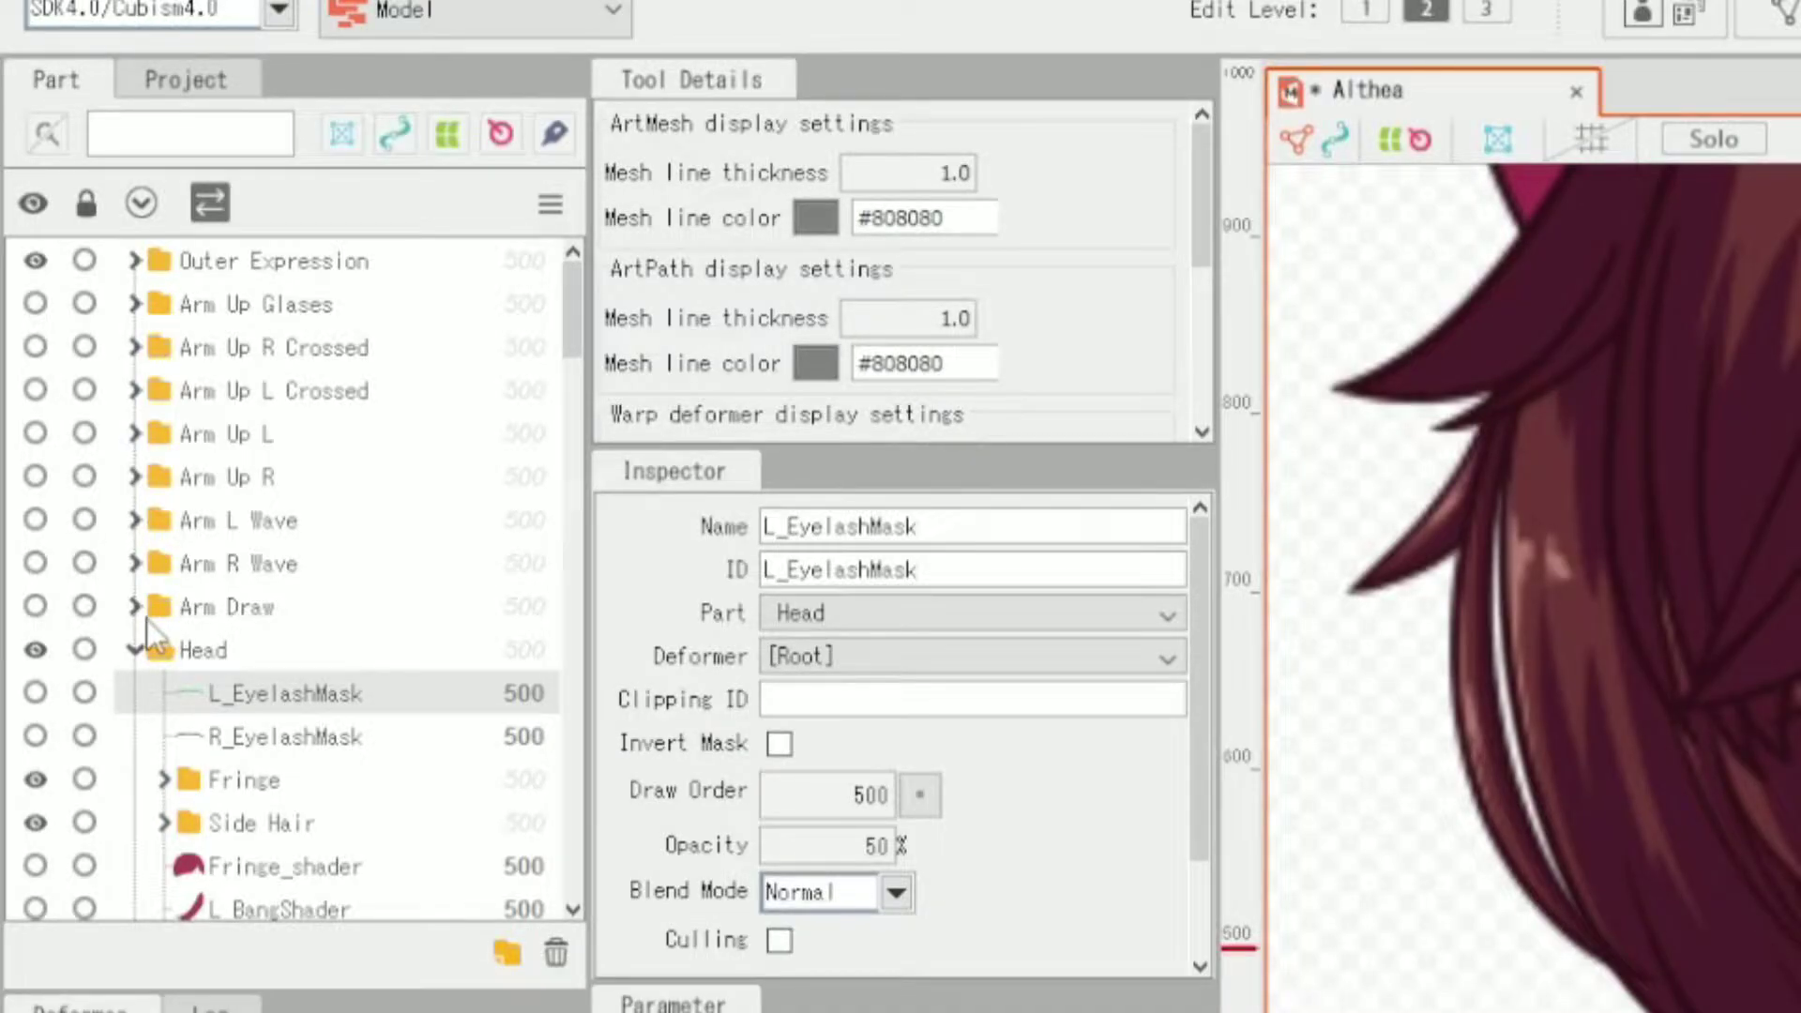
scroll(313, 554, "down", 15)
scroll(314, 554, "down", 3)
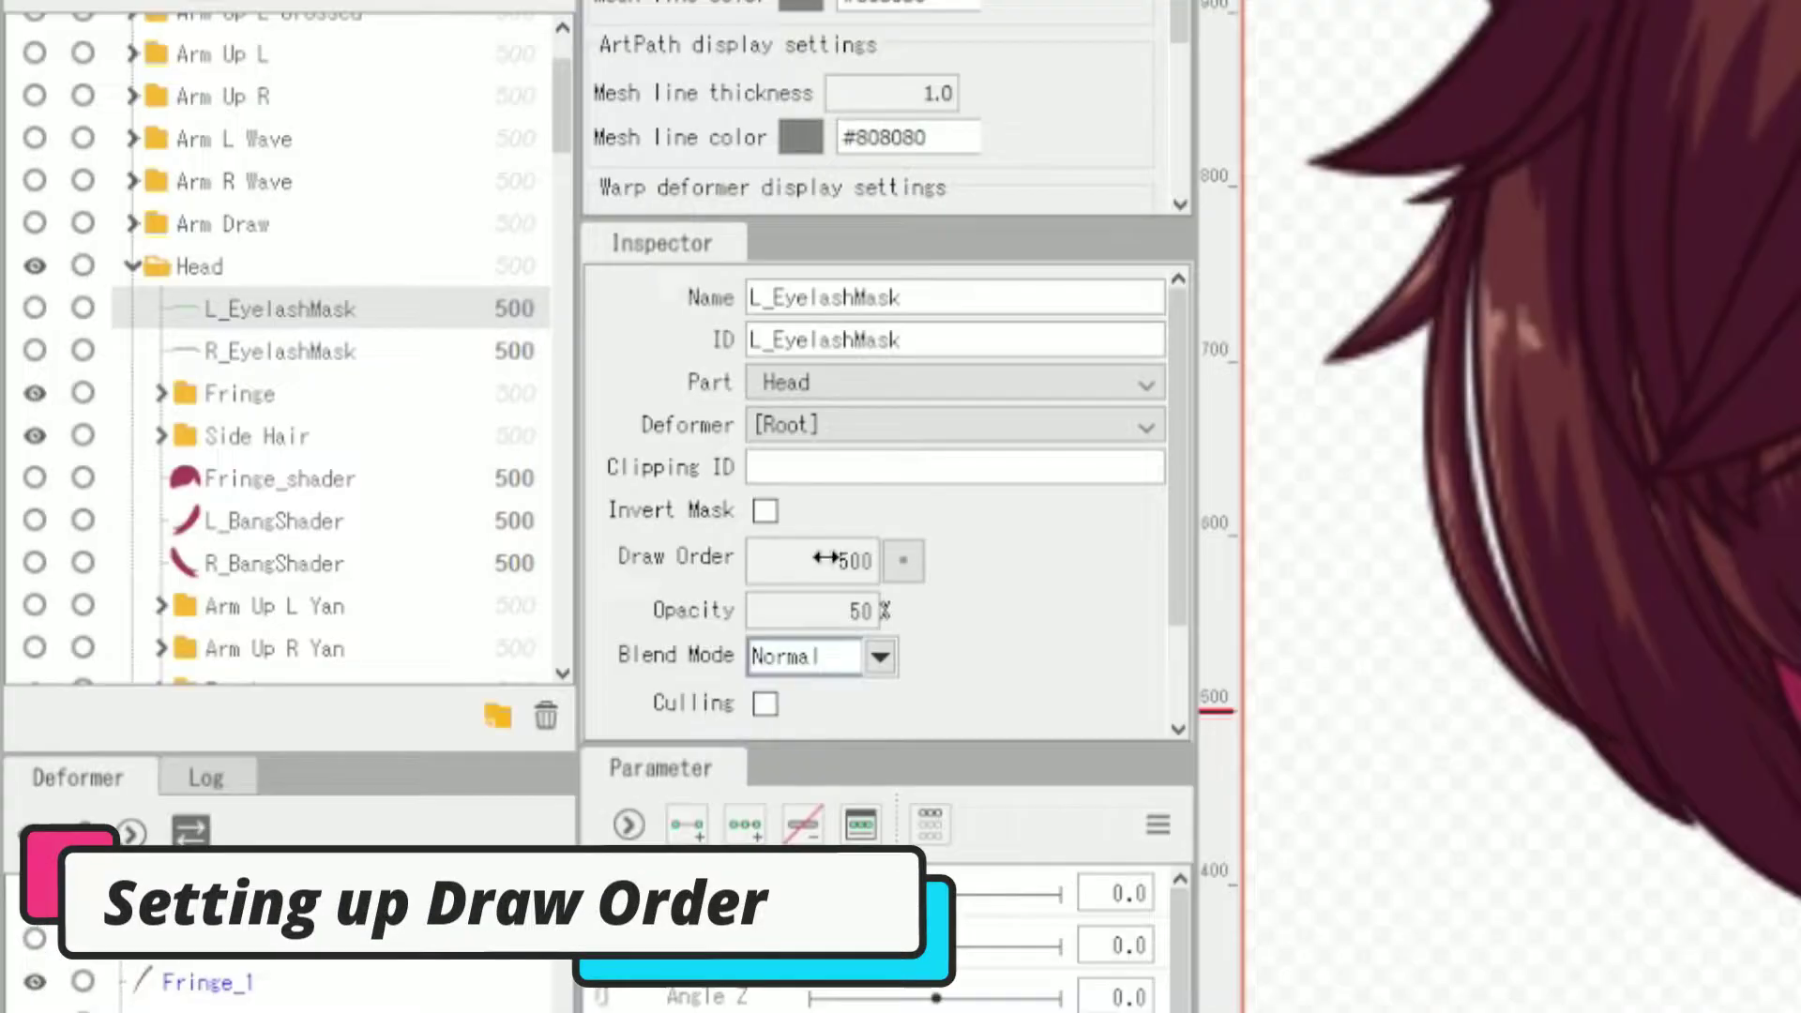
left_click(823, 557)
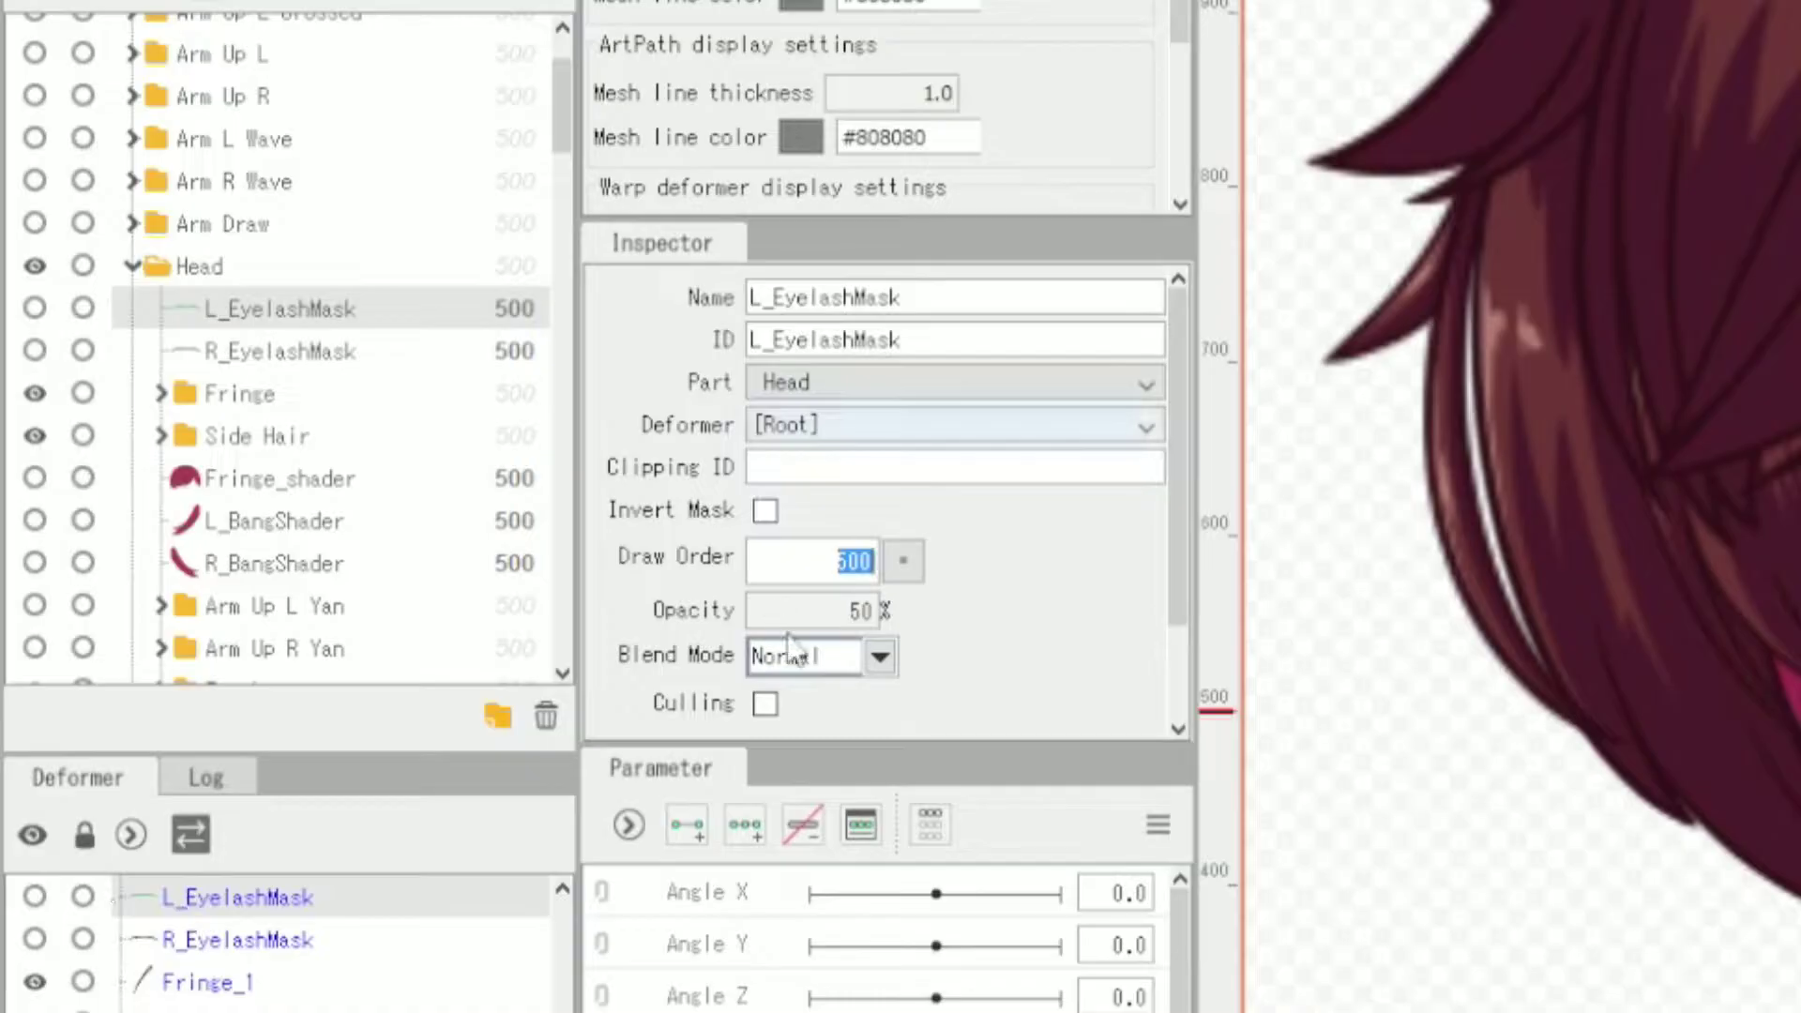
type("488")
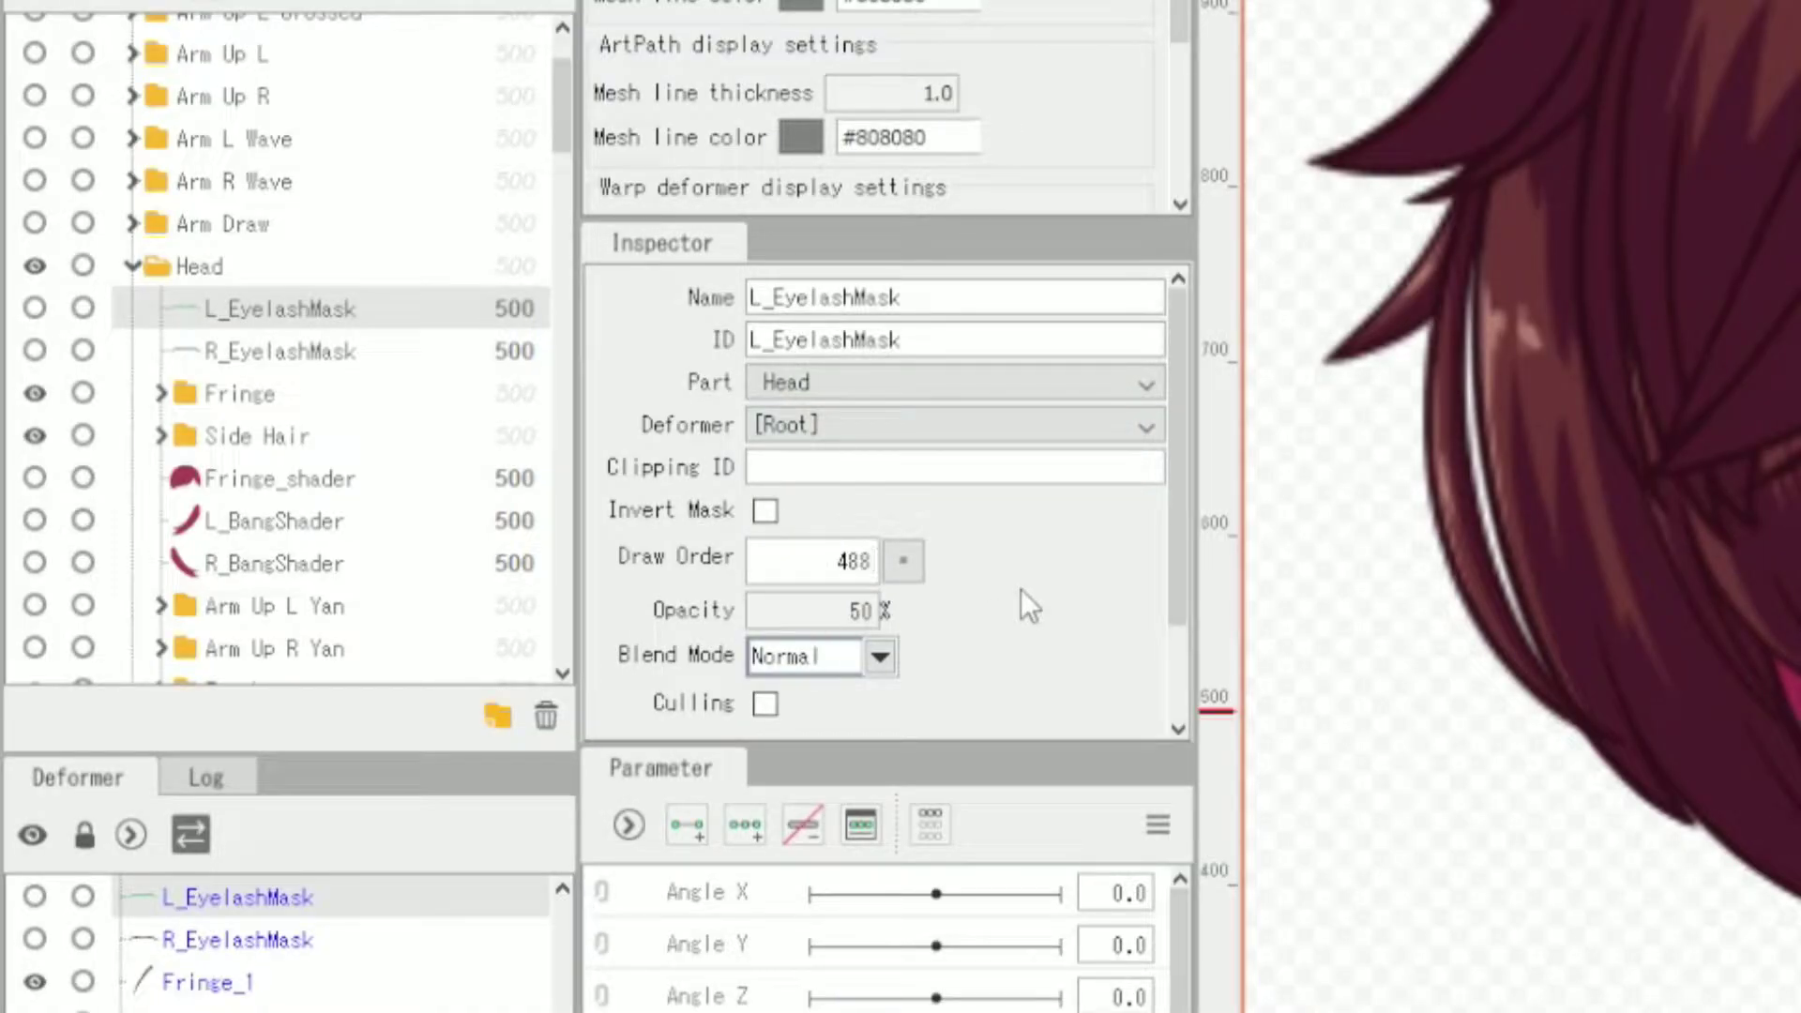
key("Return")
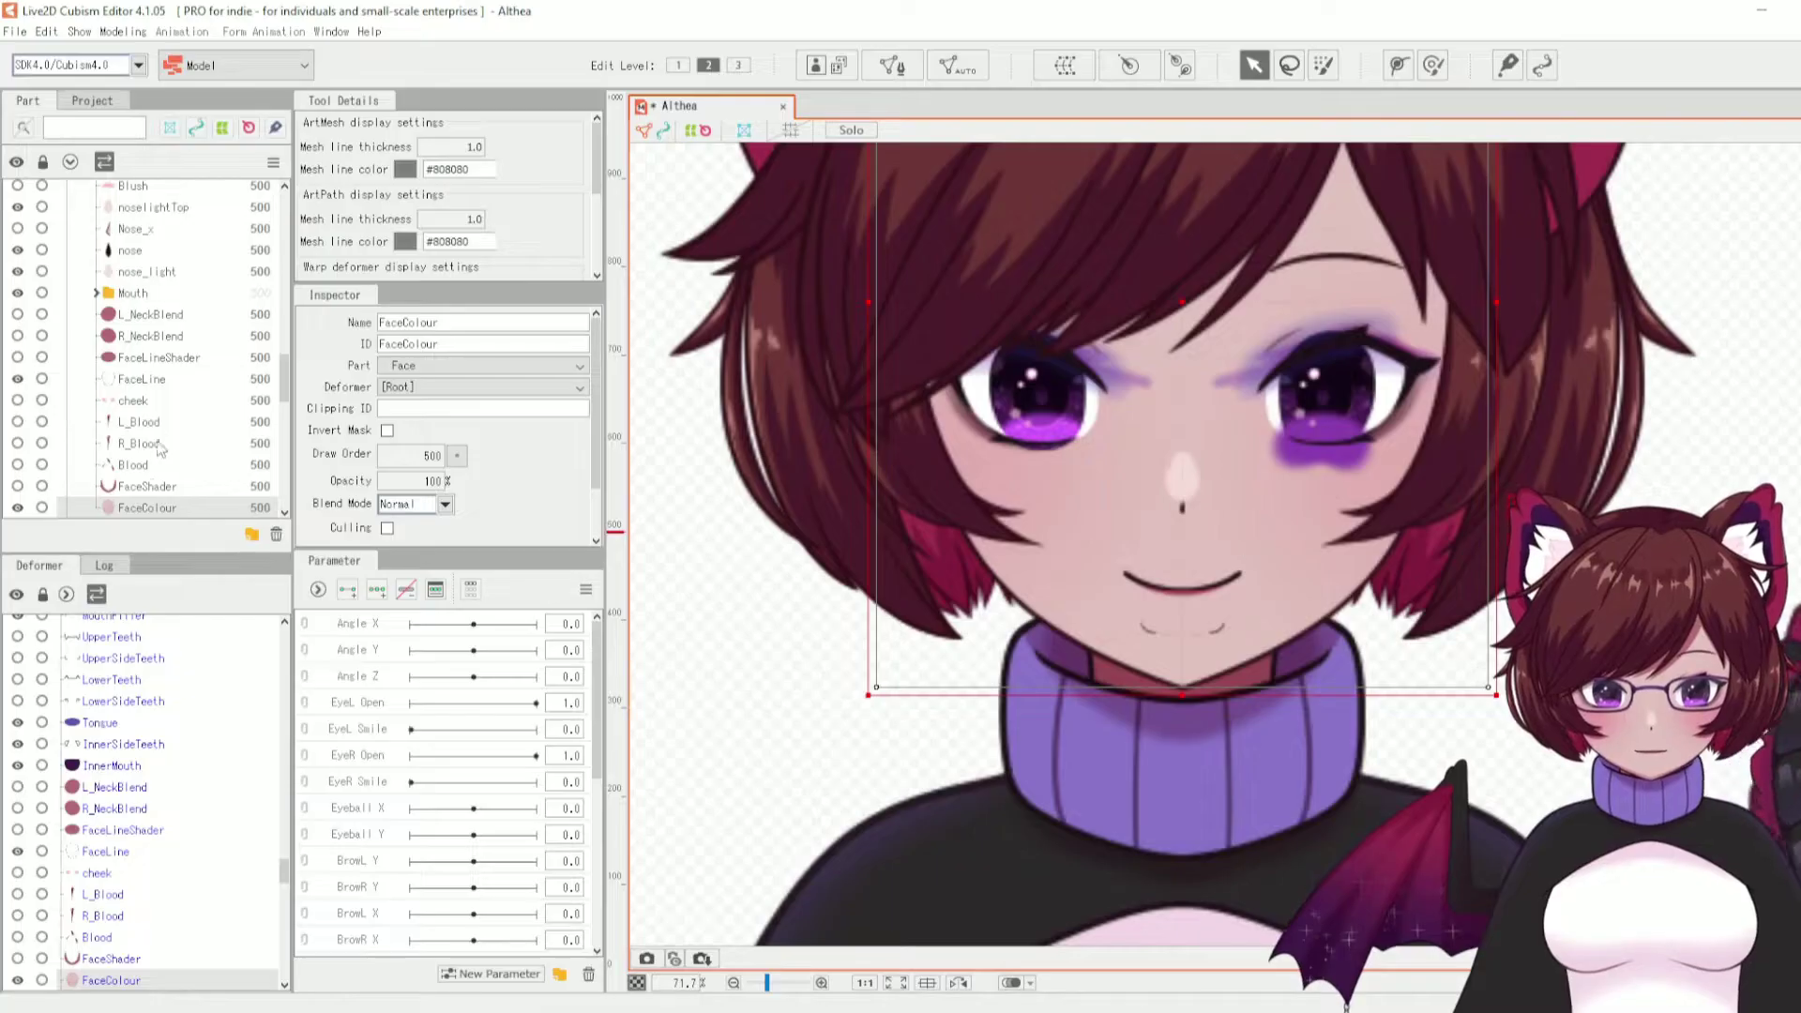
- Set the draw order of the FaceColour part to 488
left_click(433, 456)
type("488")
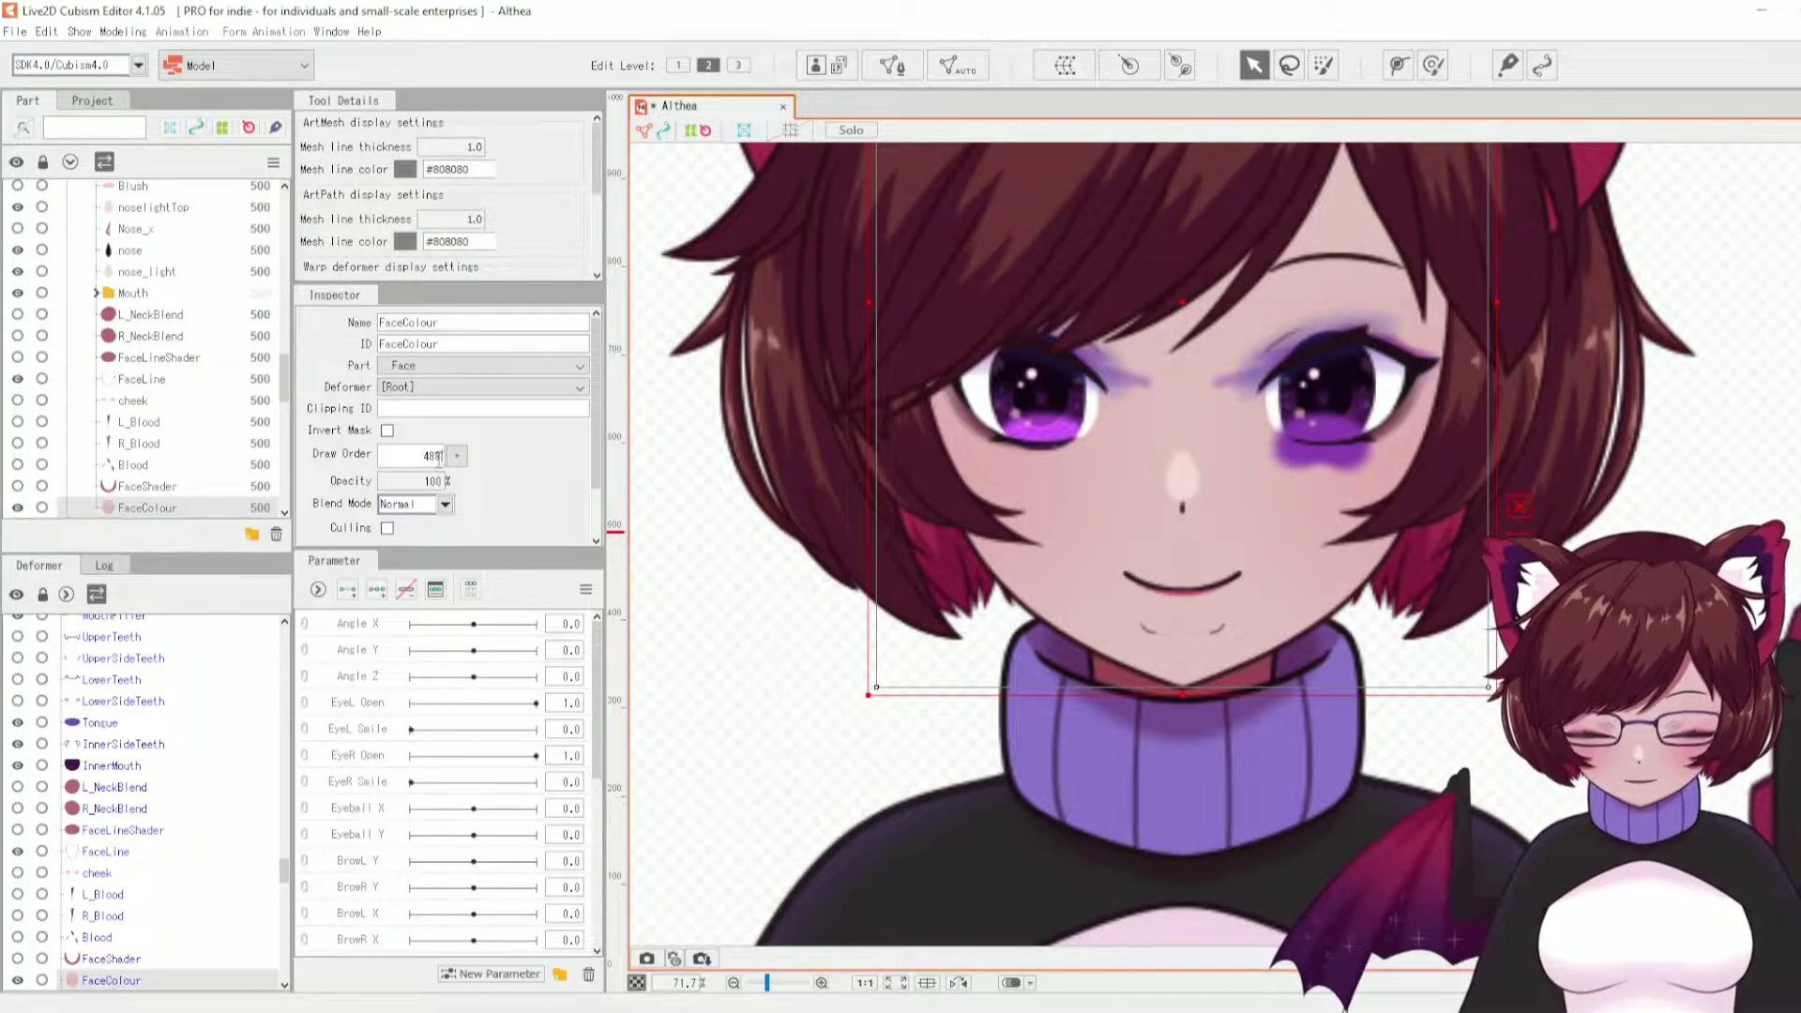
key("Return")
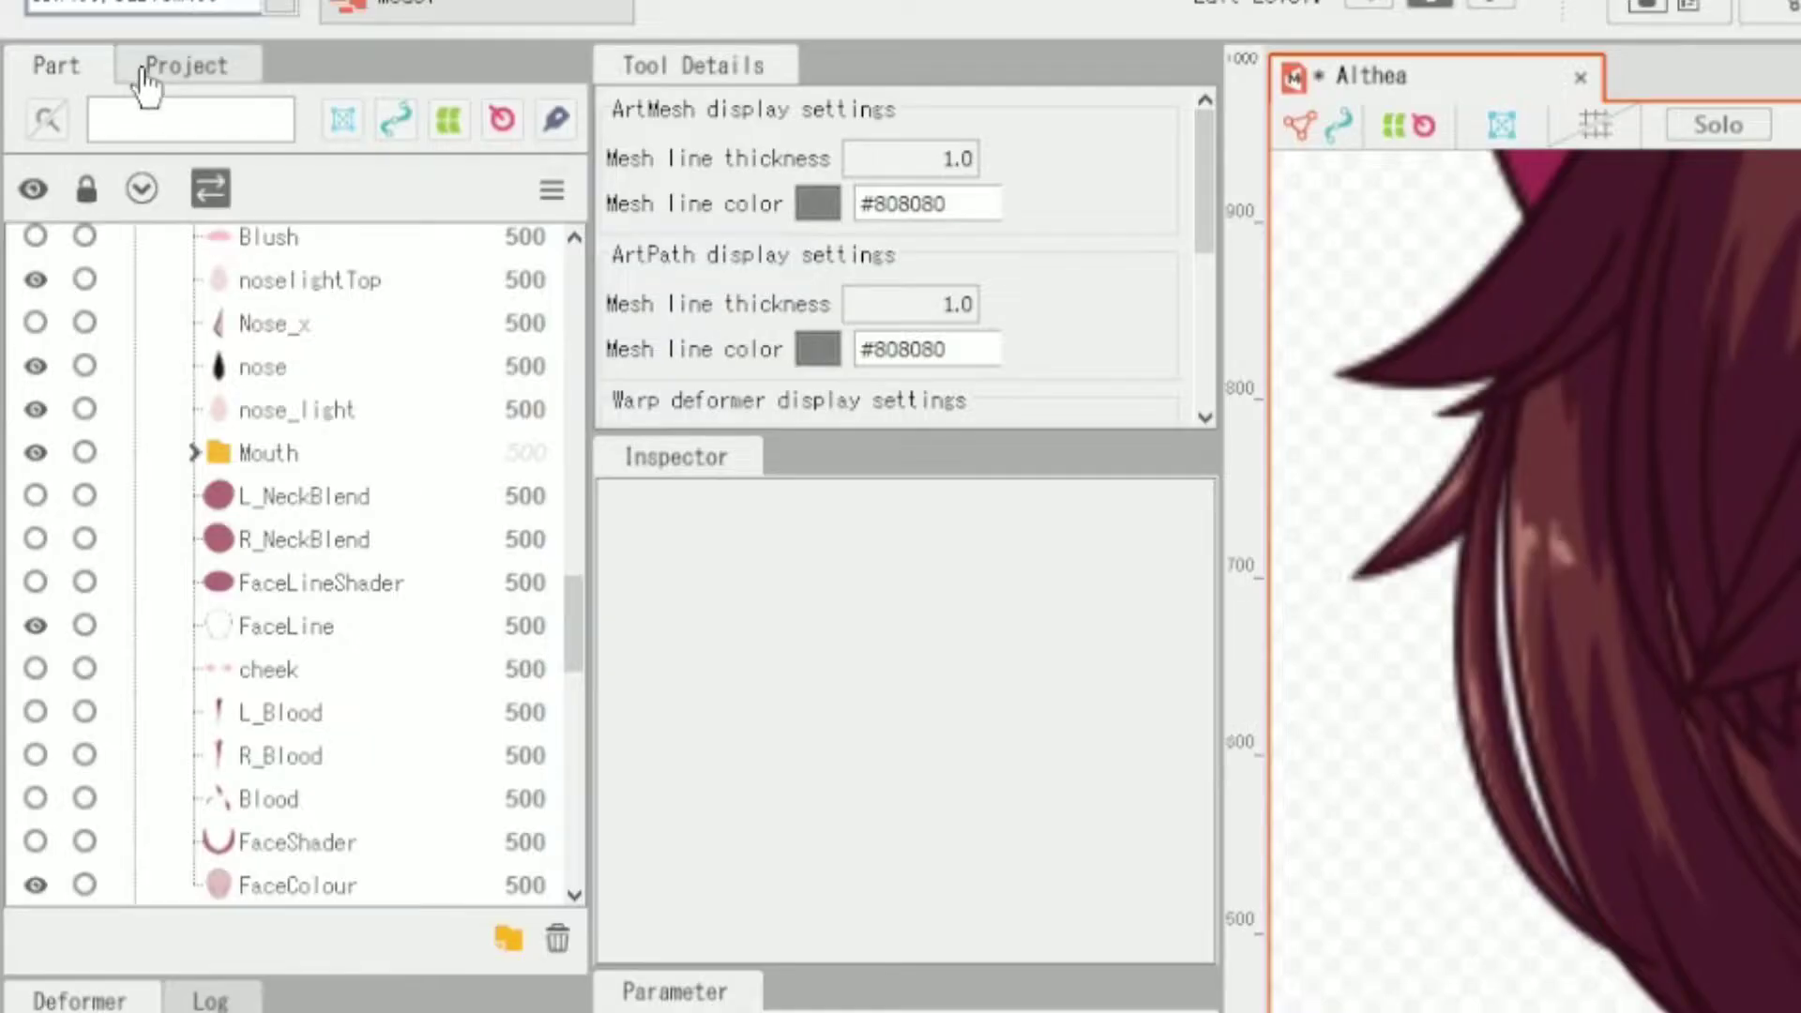
- Examine the Althea project's Source Image and Model Guide Image folders, including the parts listed under the model guide
left_click(83, 101)
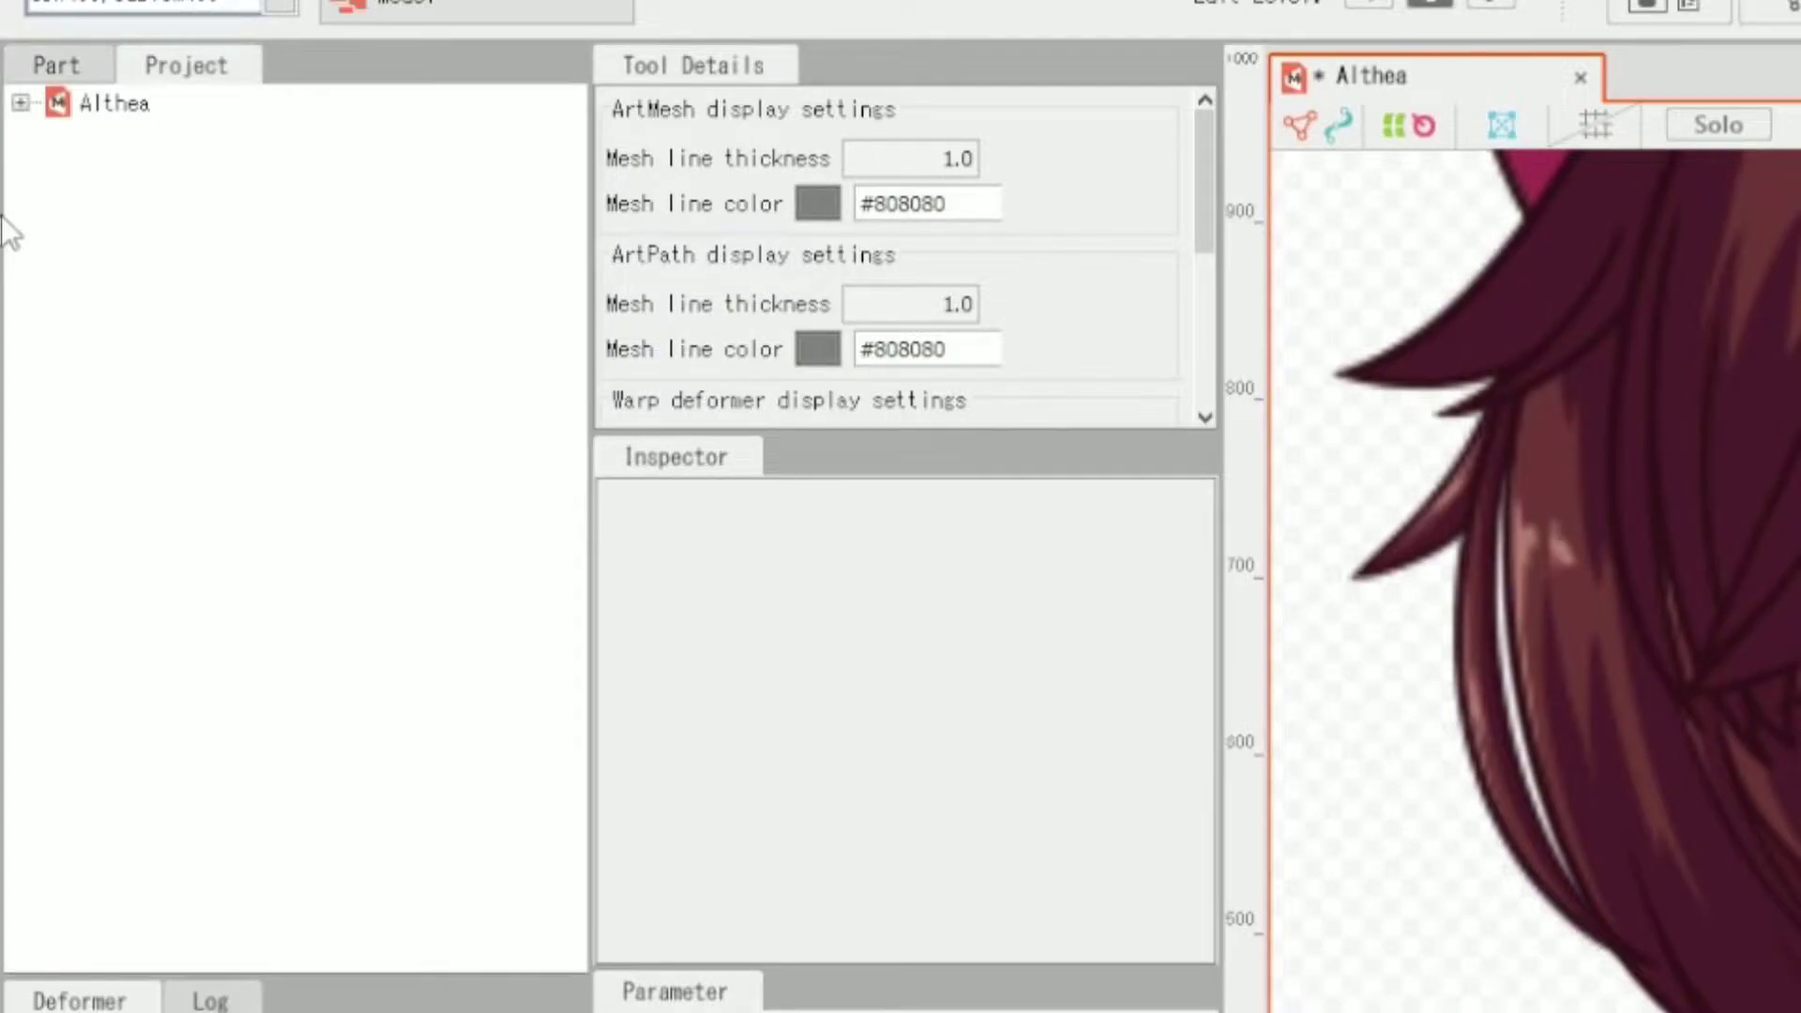
left_click(20, 102)
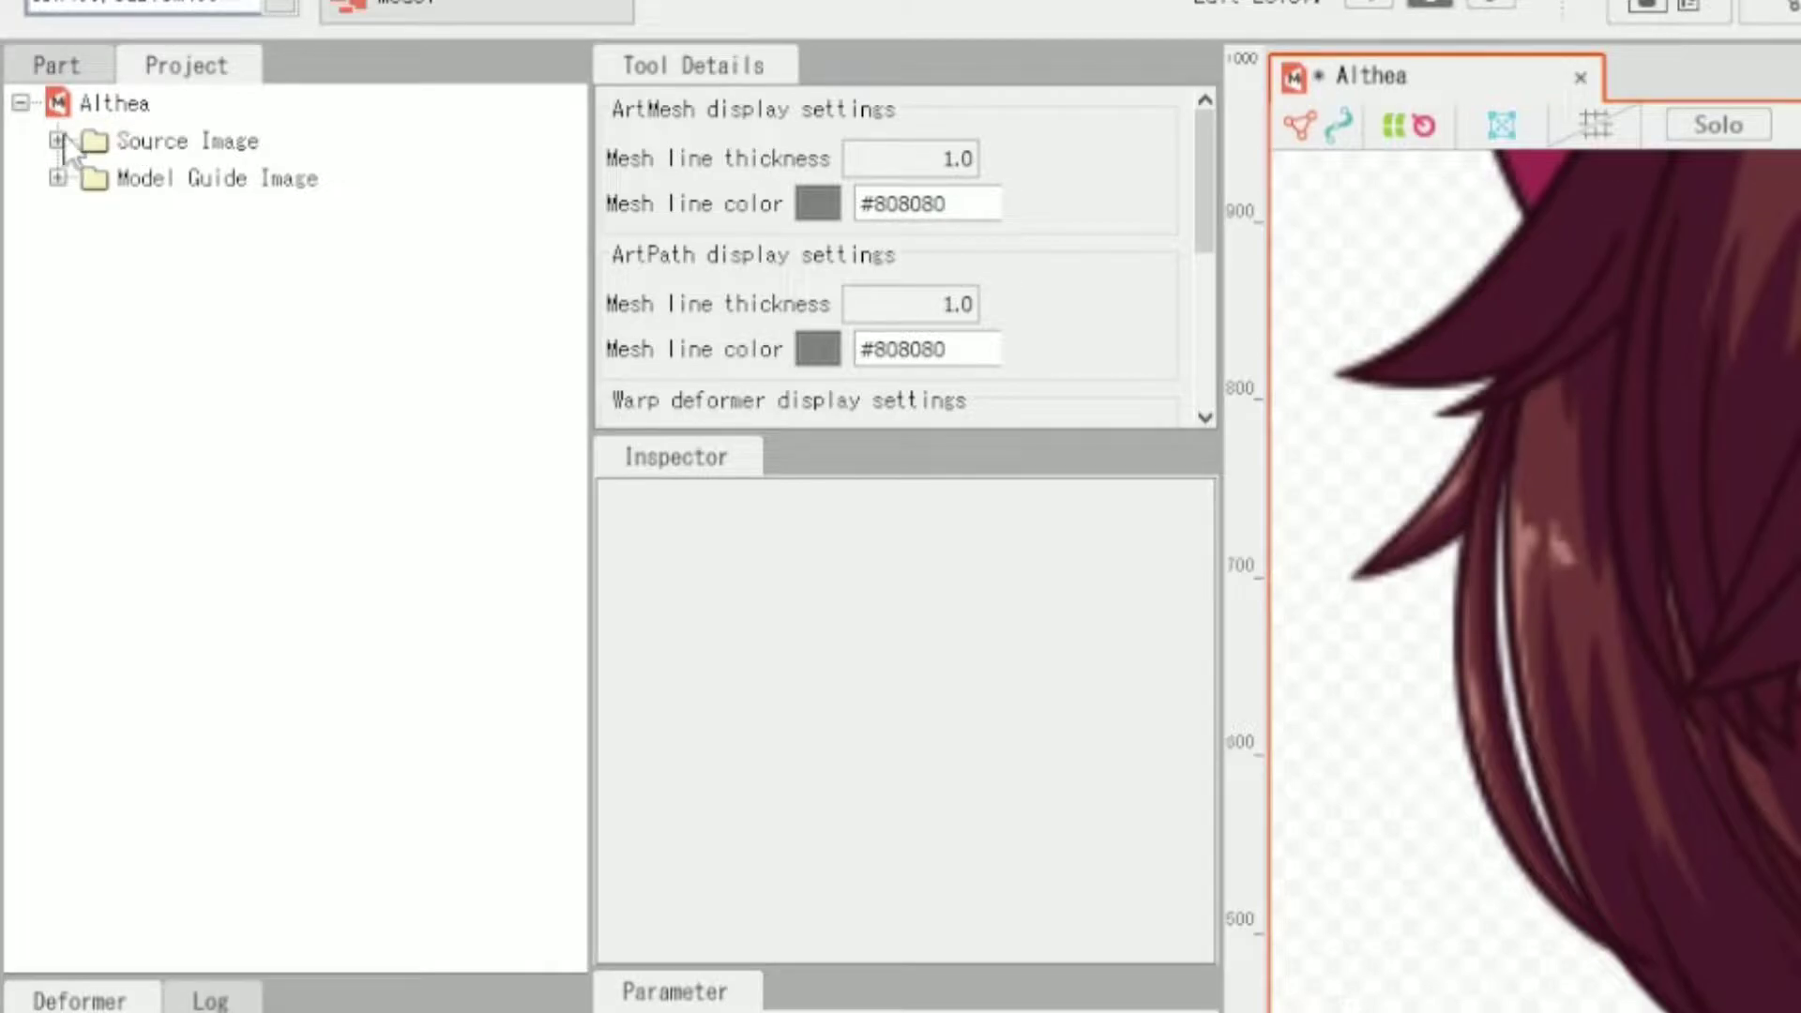
left_click(57, 139)
left_click(58, 214)
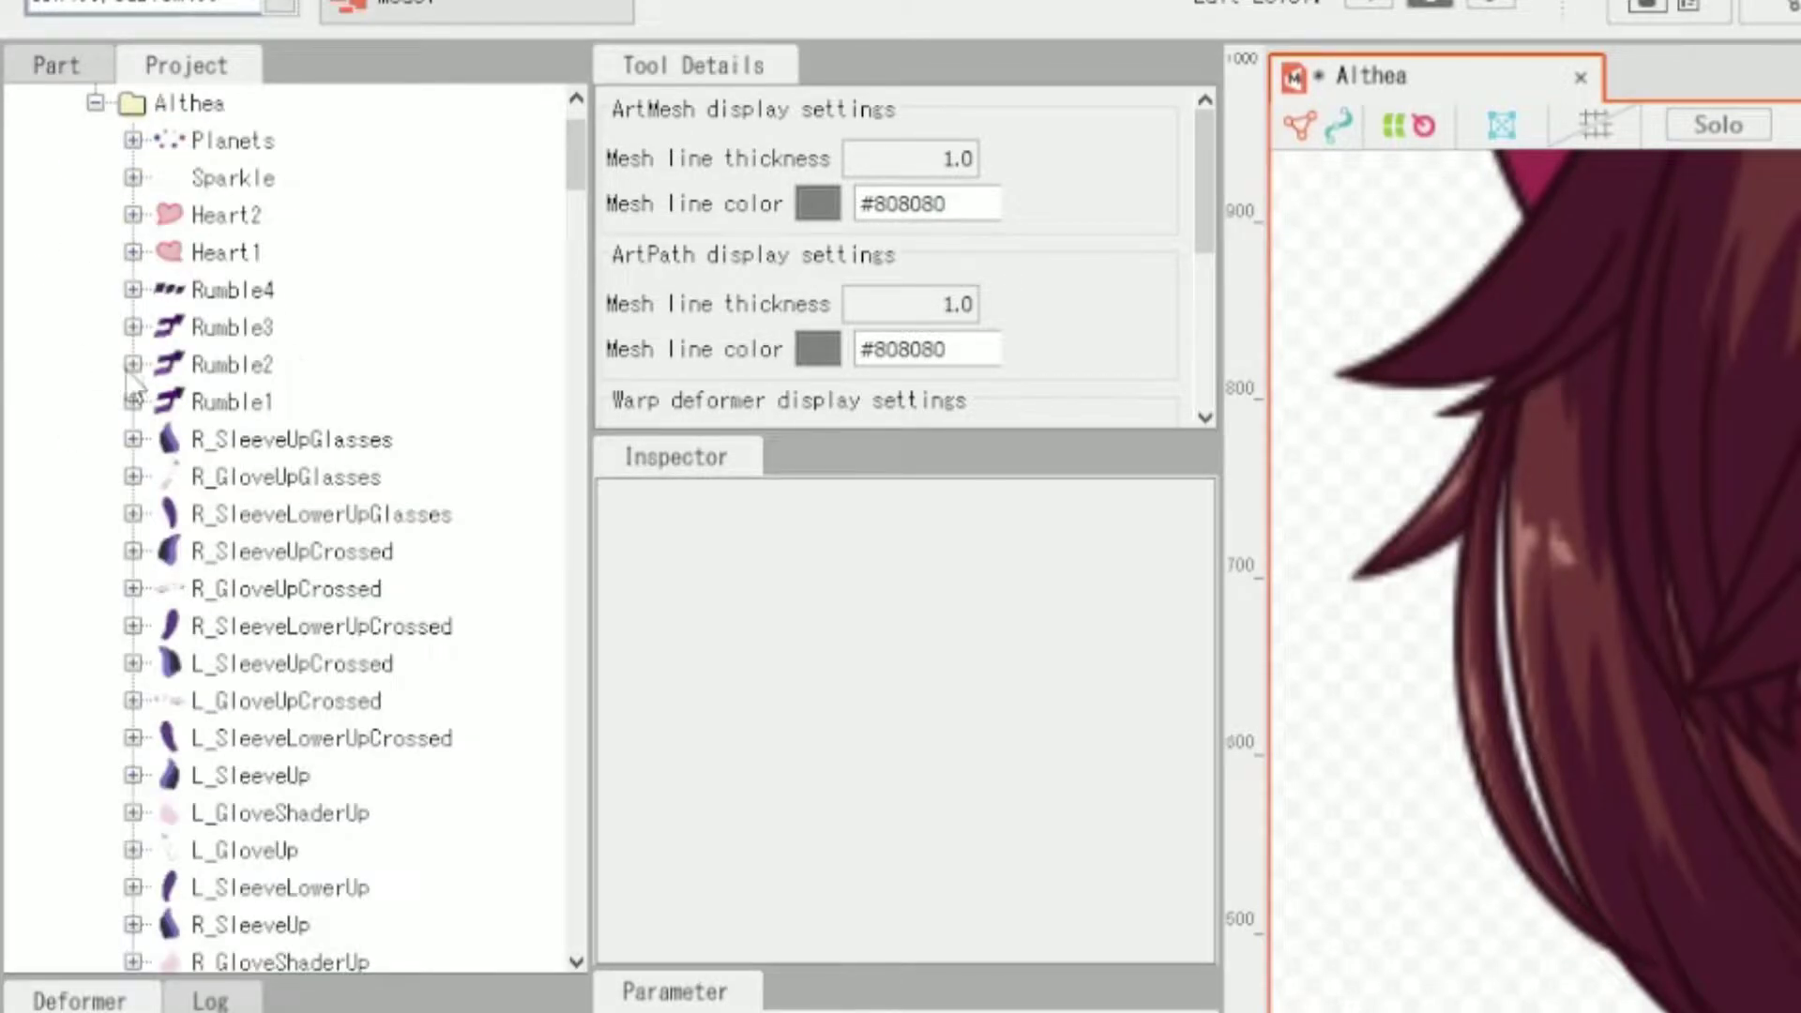
left_click(95, 102)
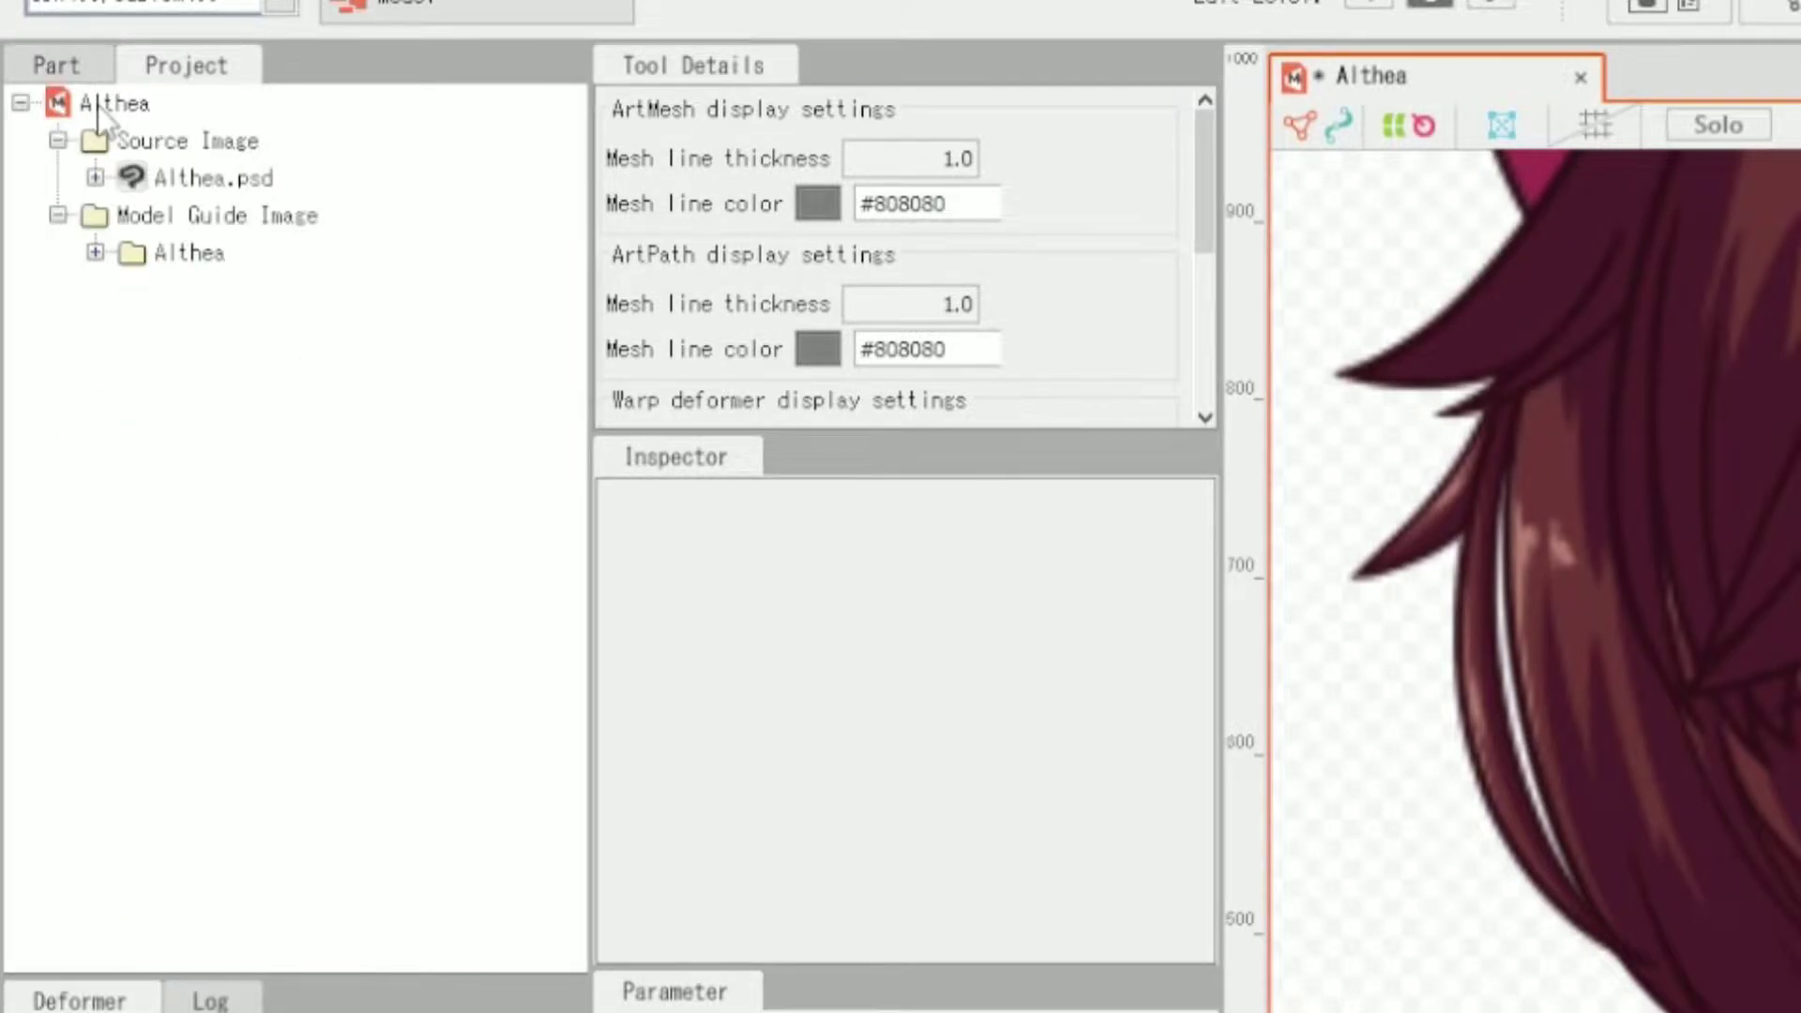
- Create a model image from the Magiccircle layer of the source file Althea.psd
left_click(95, 177)
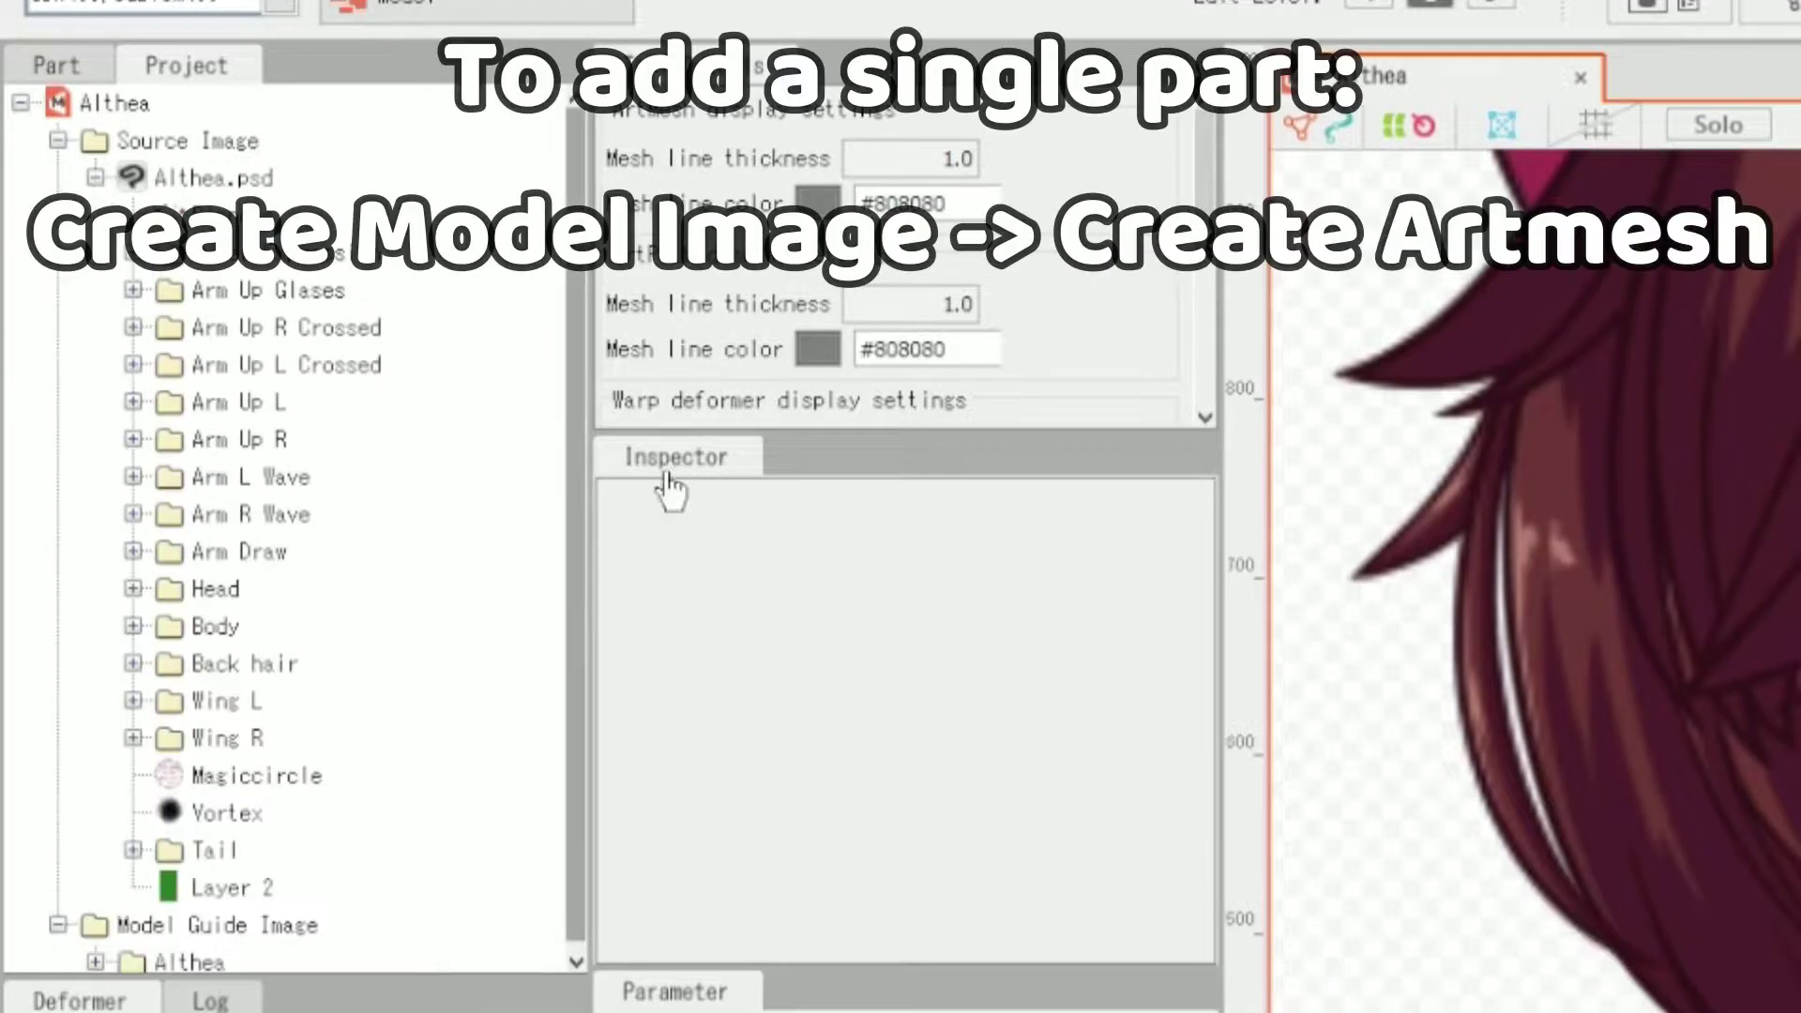
left_click(249, 776)
right_click(255, 788)
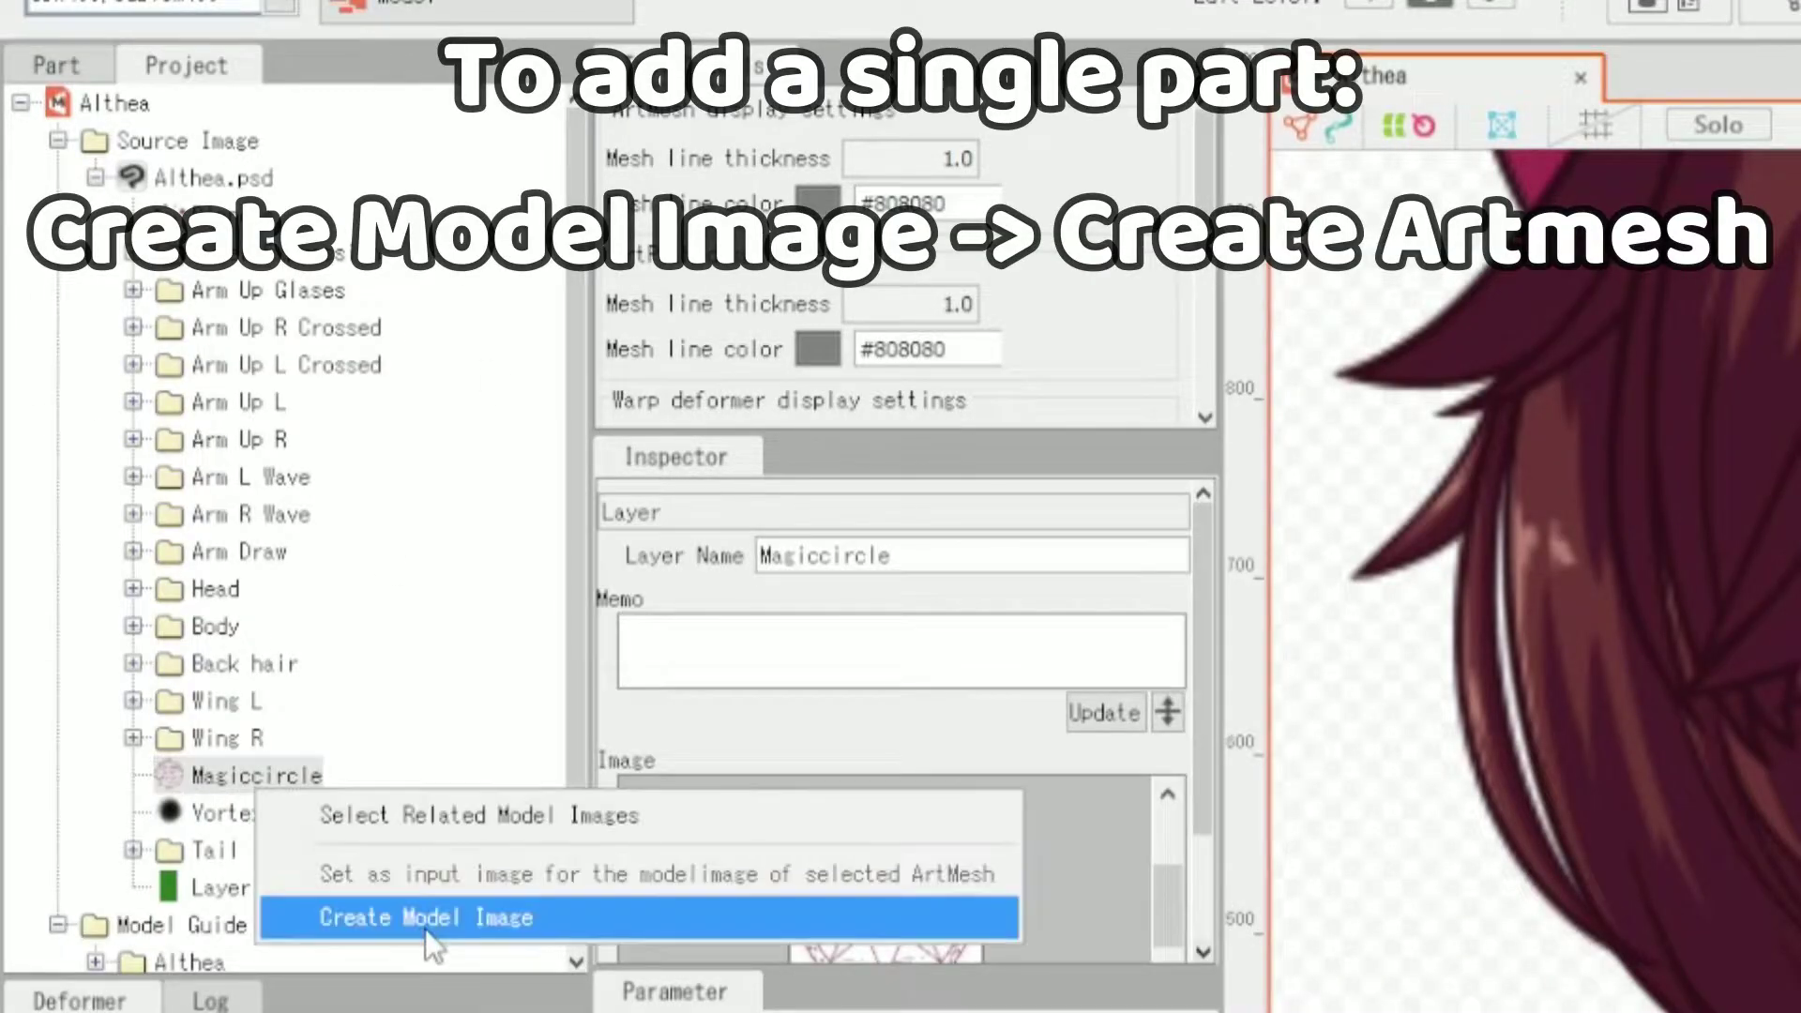
left_click(480, 923)
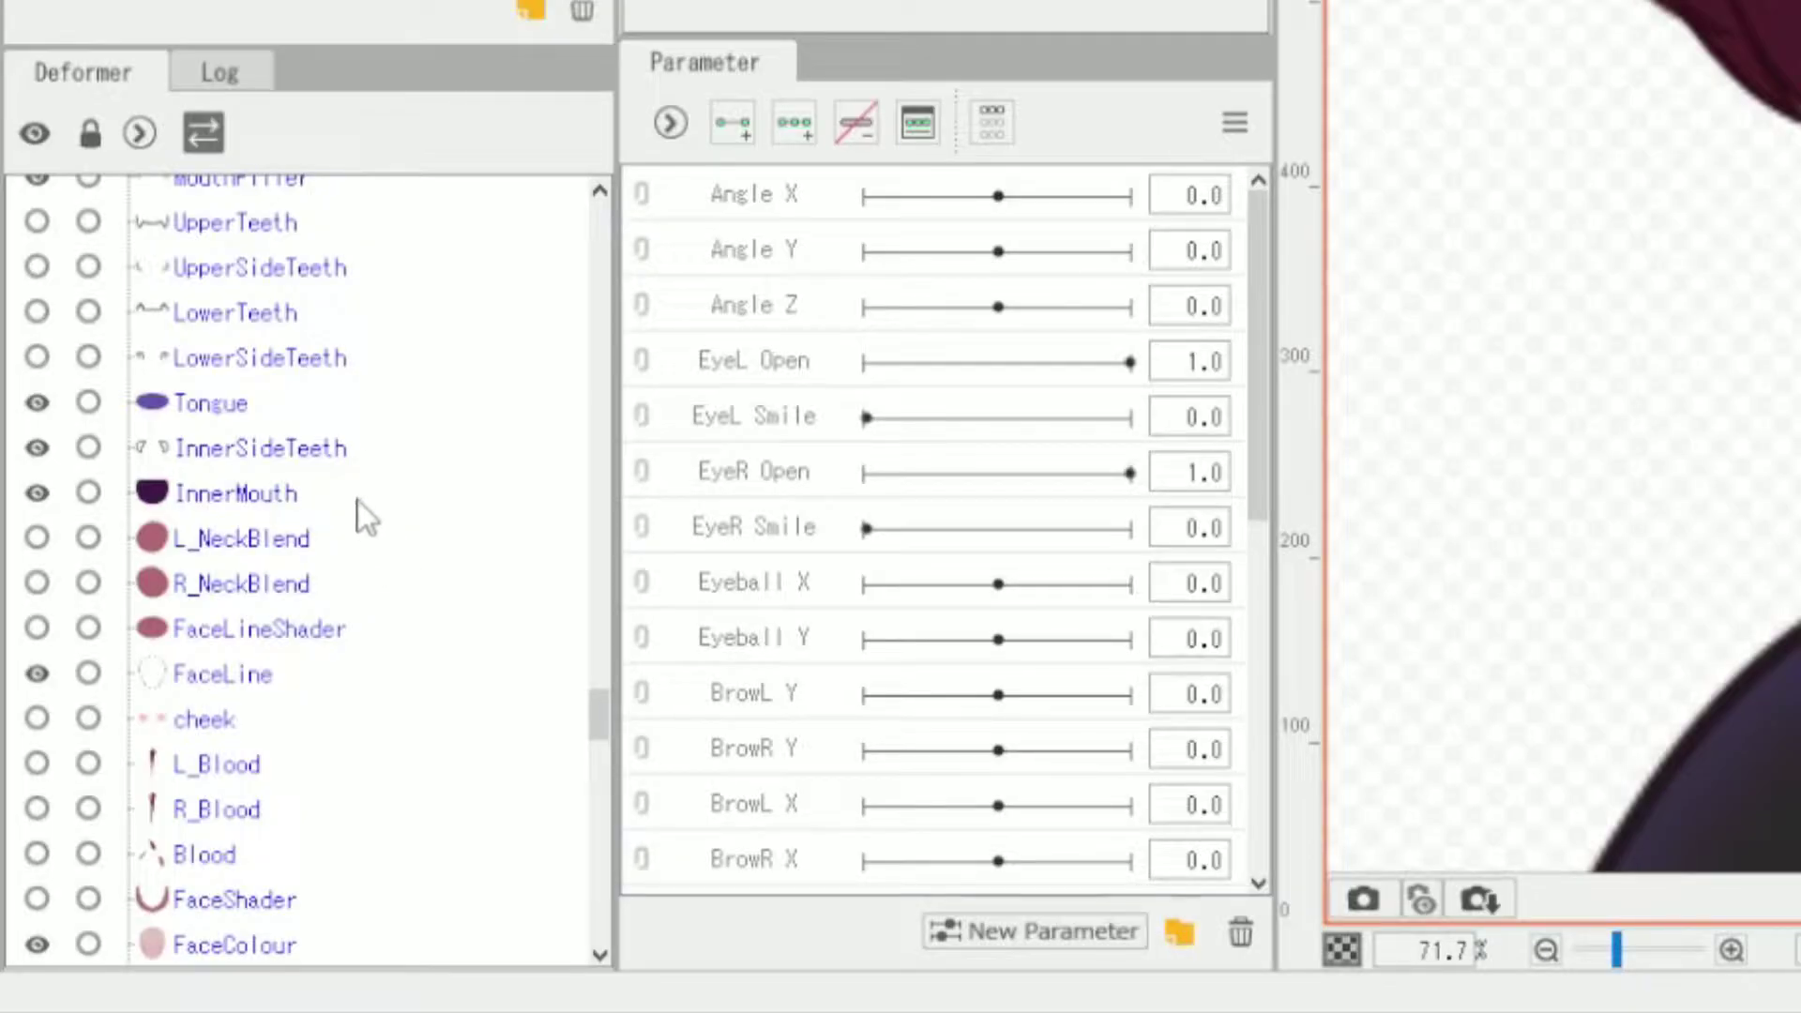
- Look through the list of deformers and the list of parameters
scroll(290, 346, "up", 15)
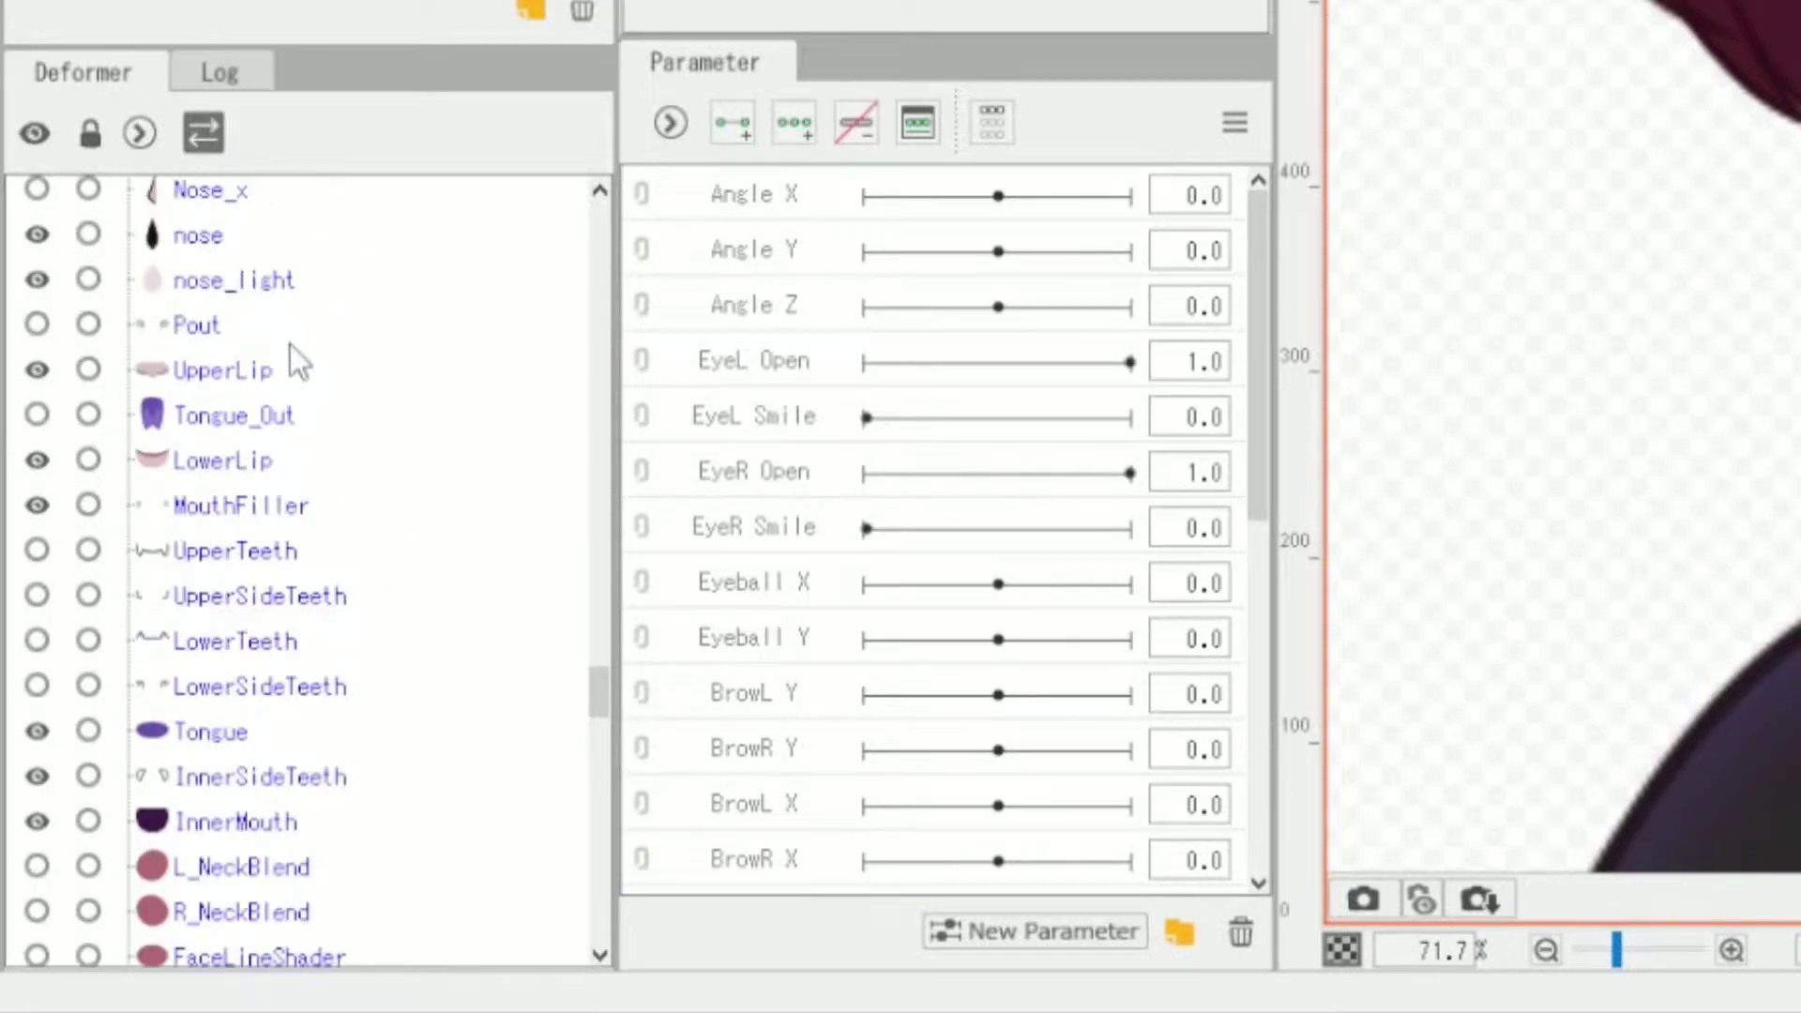
scroll(302, 385, "up", 15)
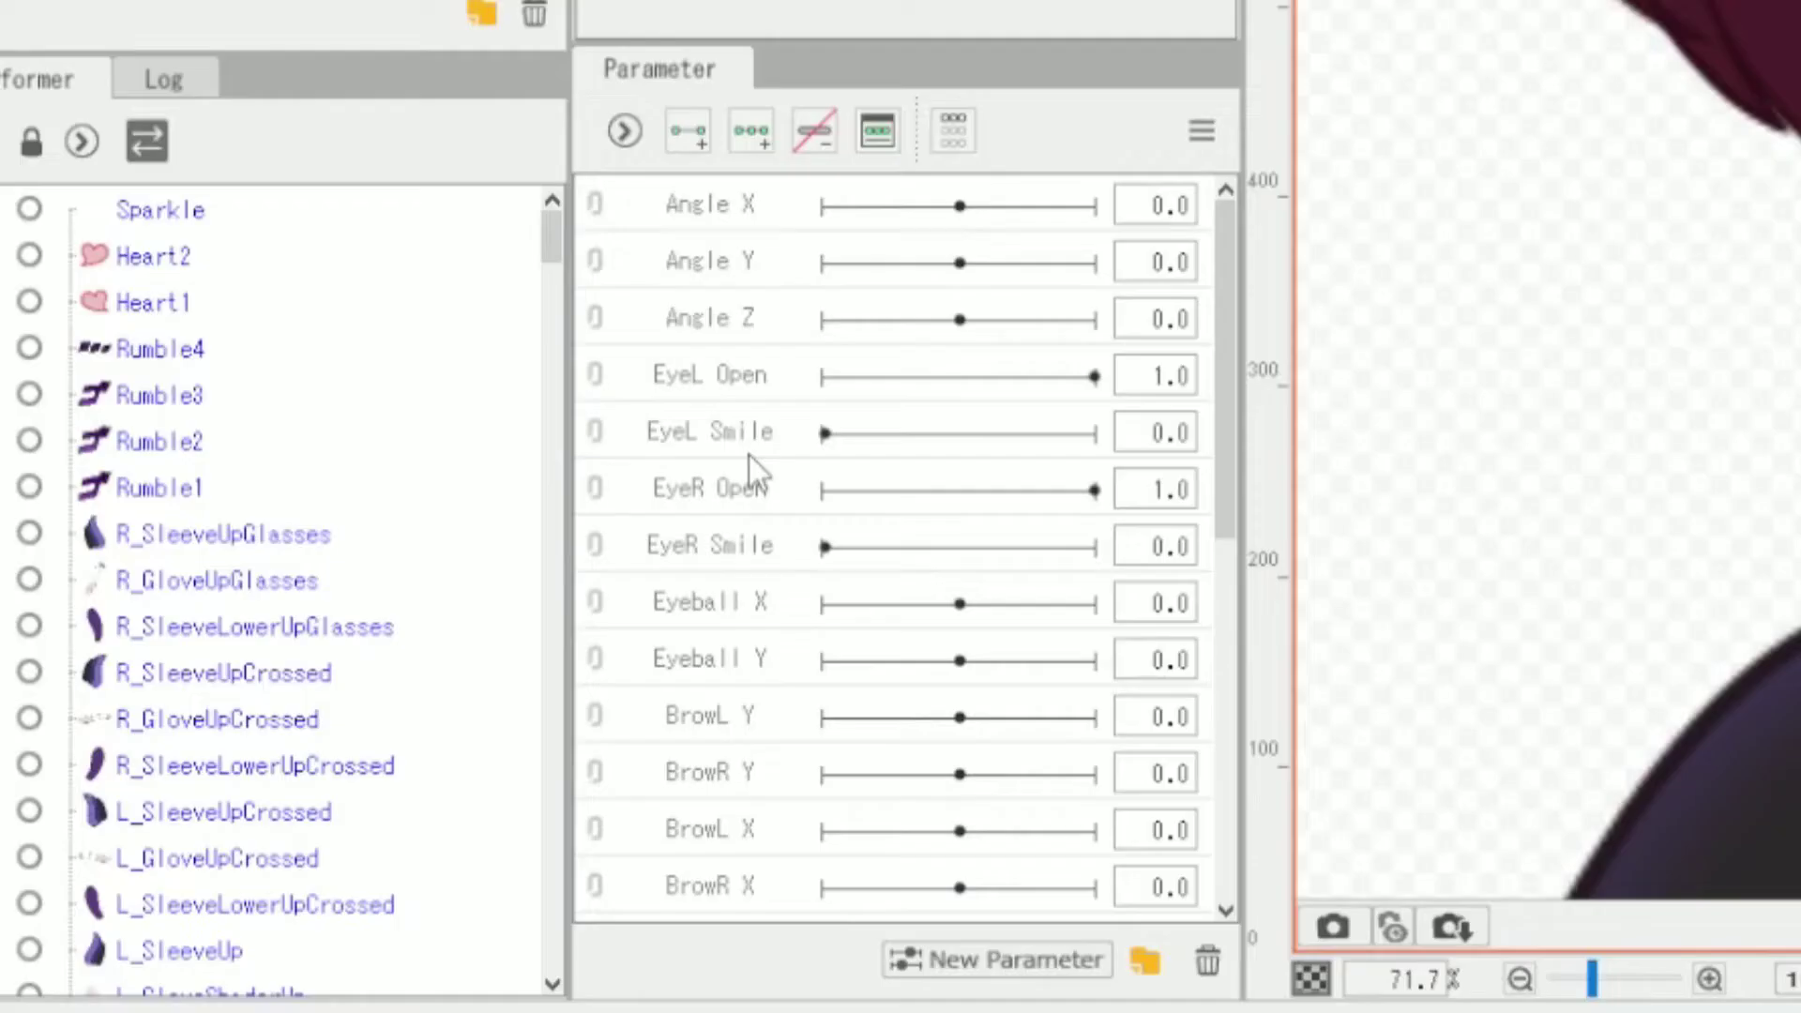
scroll(755, 454, "down", 4)
scroll(760, 460, "up", 4)
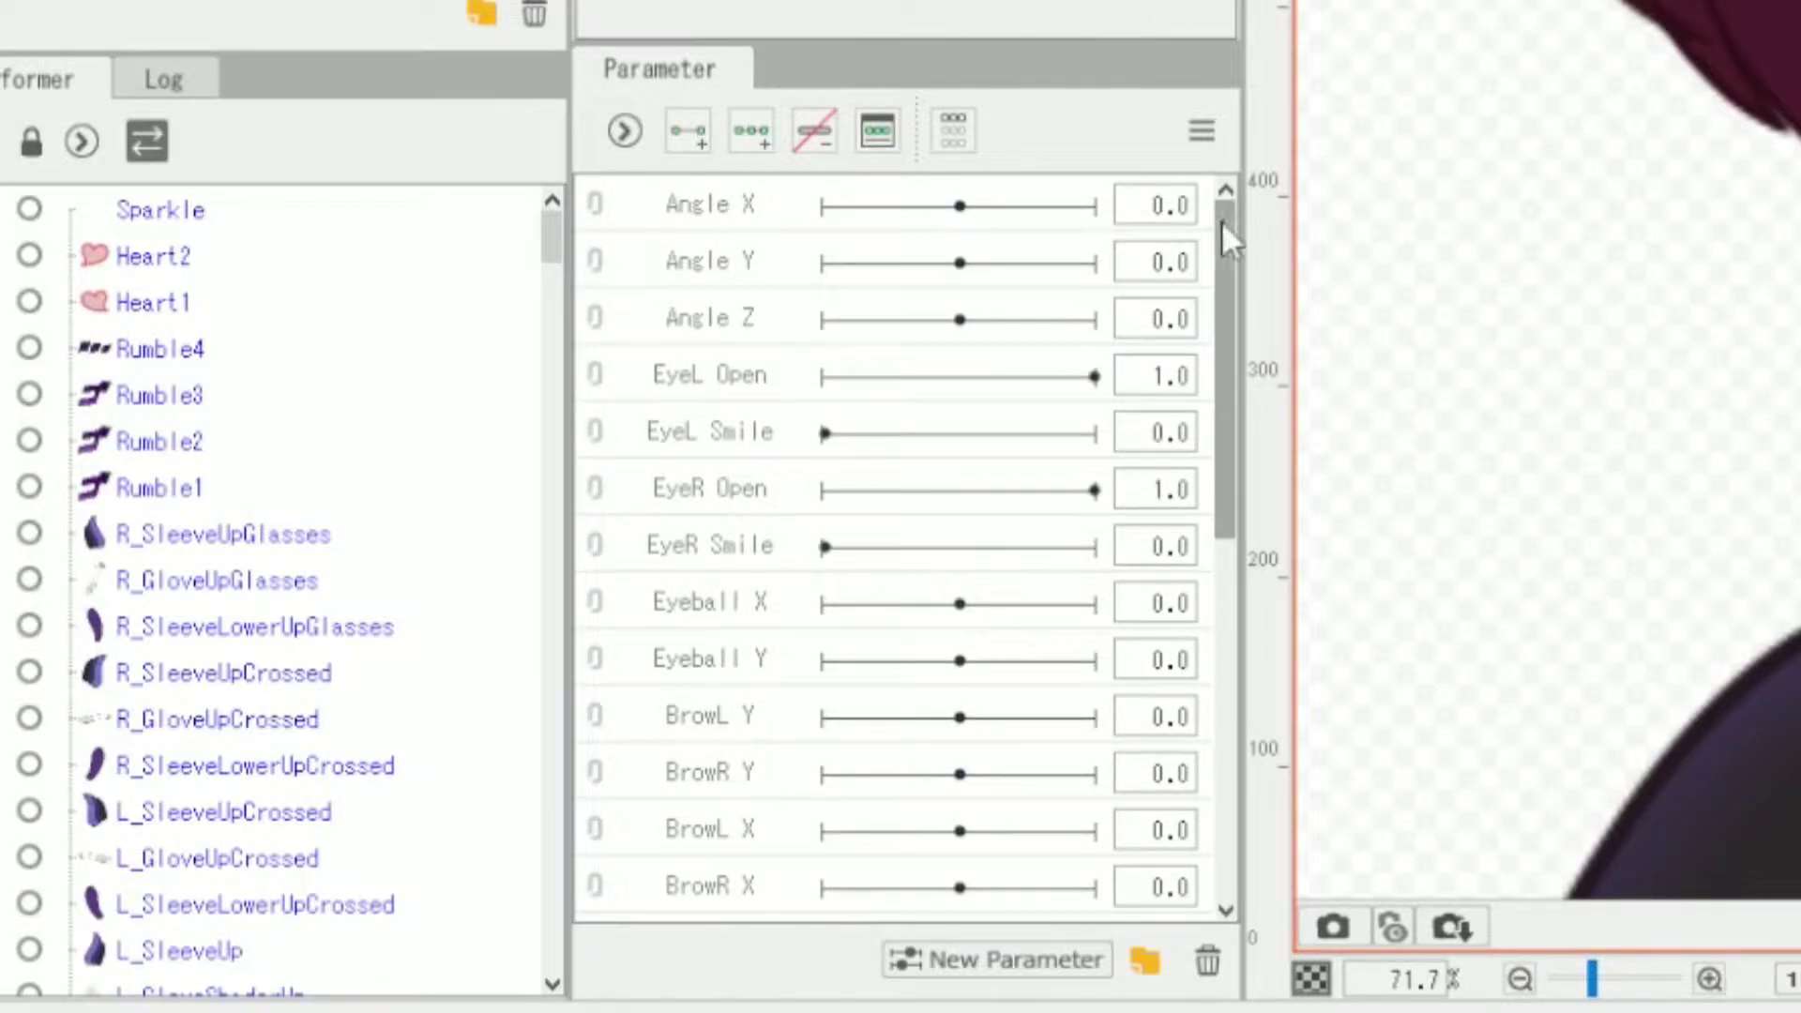
left_click_drag(1226, 272, 1234, 112)
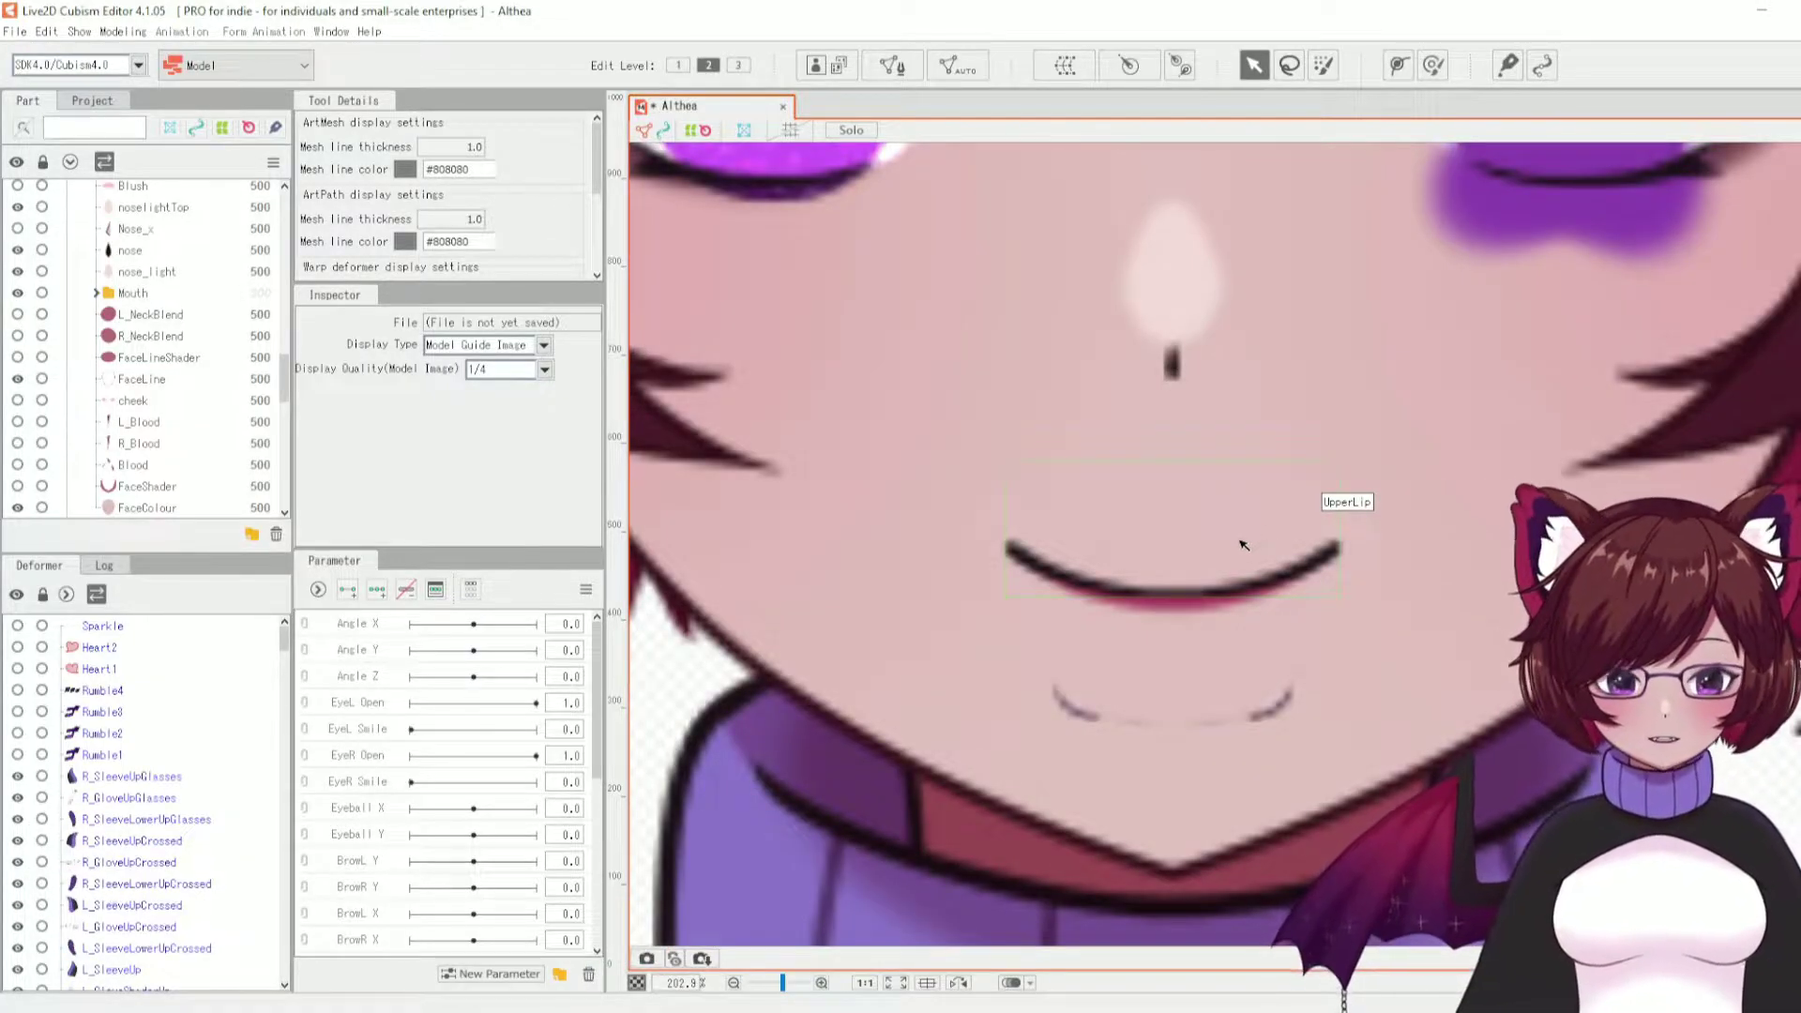
- Generate an automatic mesh for the UpperLip part, trying the Standard preset and choosing Deformation (Little)
left_click(1264, 527)
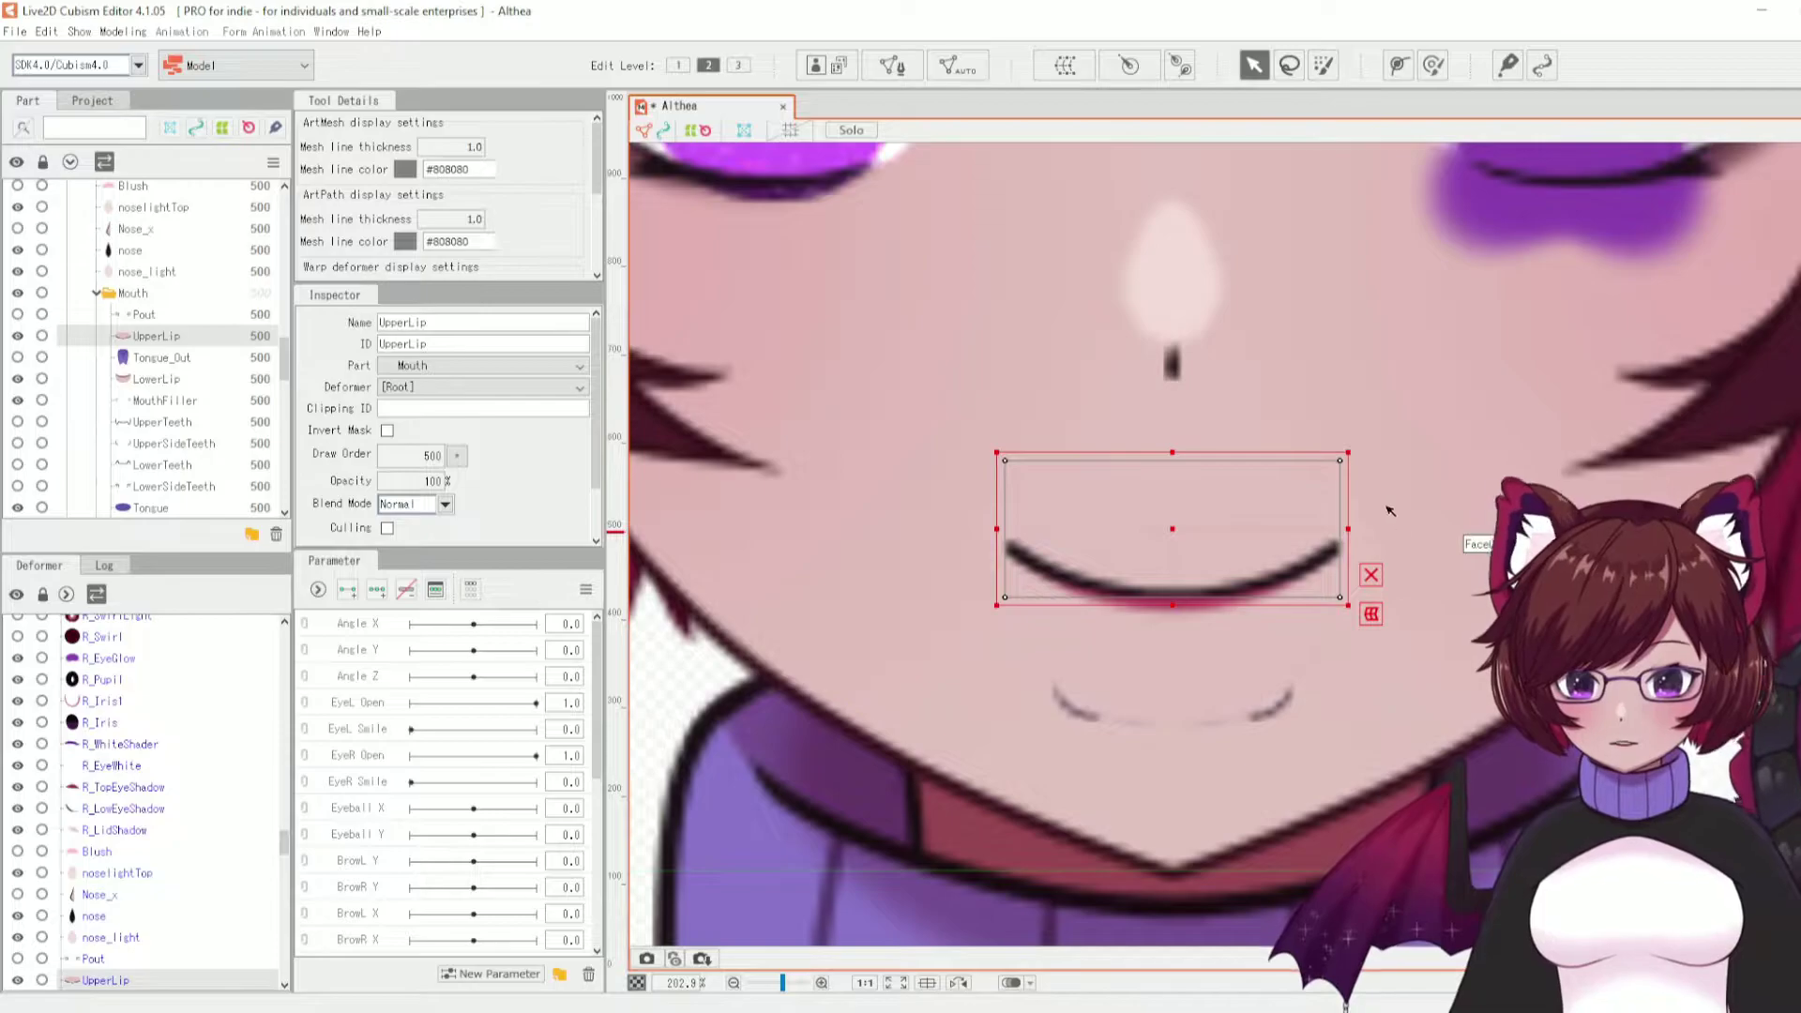
left_click(959, 82)
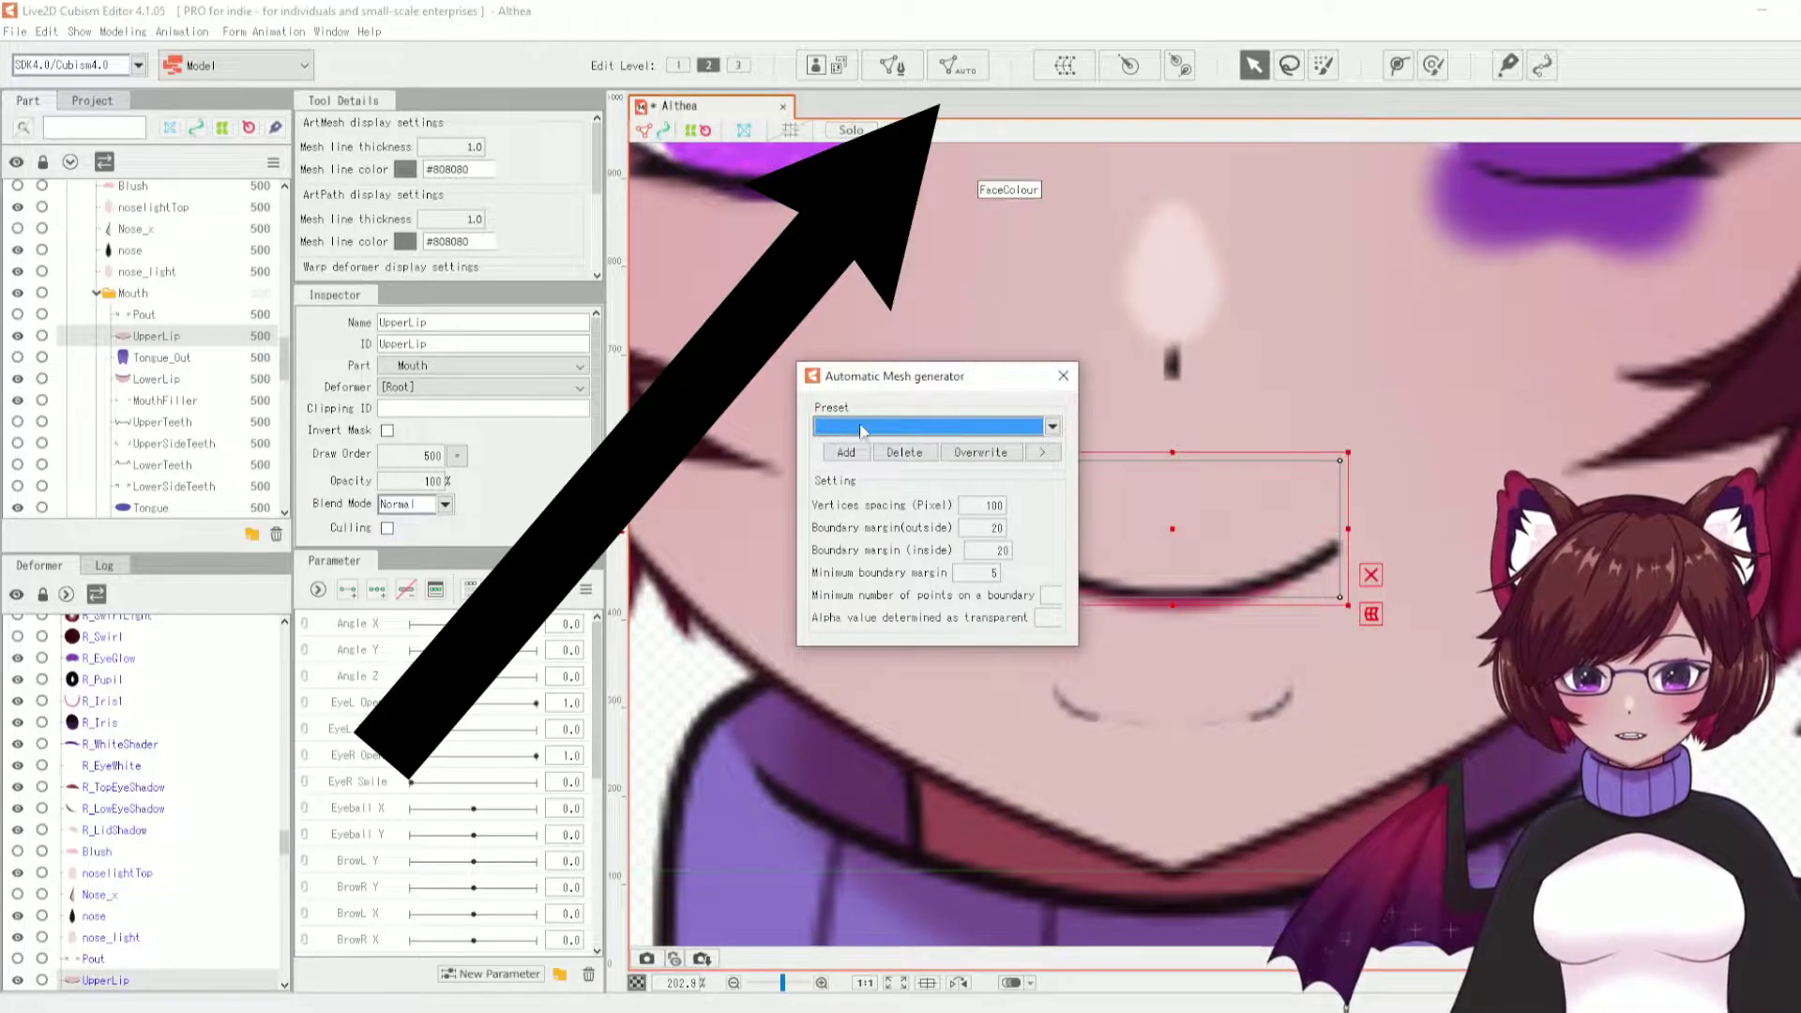
left_click_drag(996, 377, 871, 373)
left_click(926, 423)
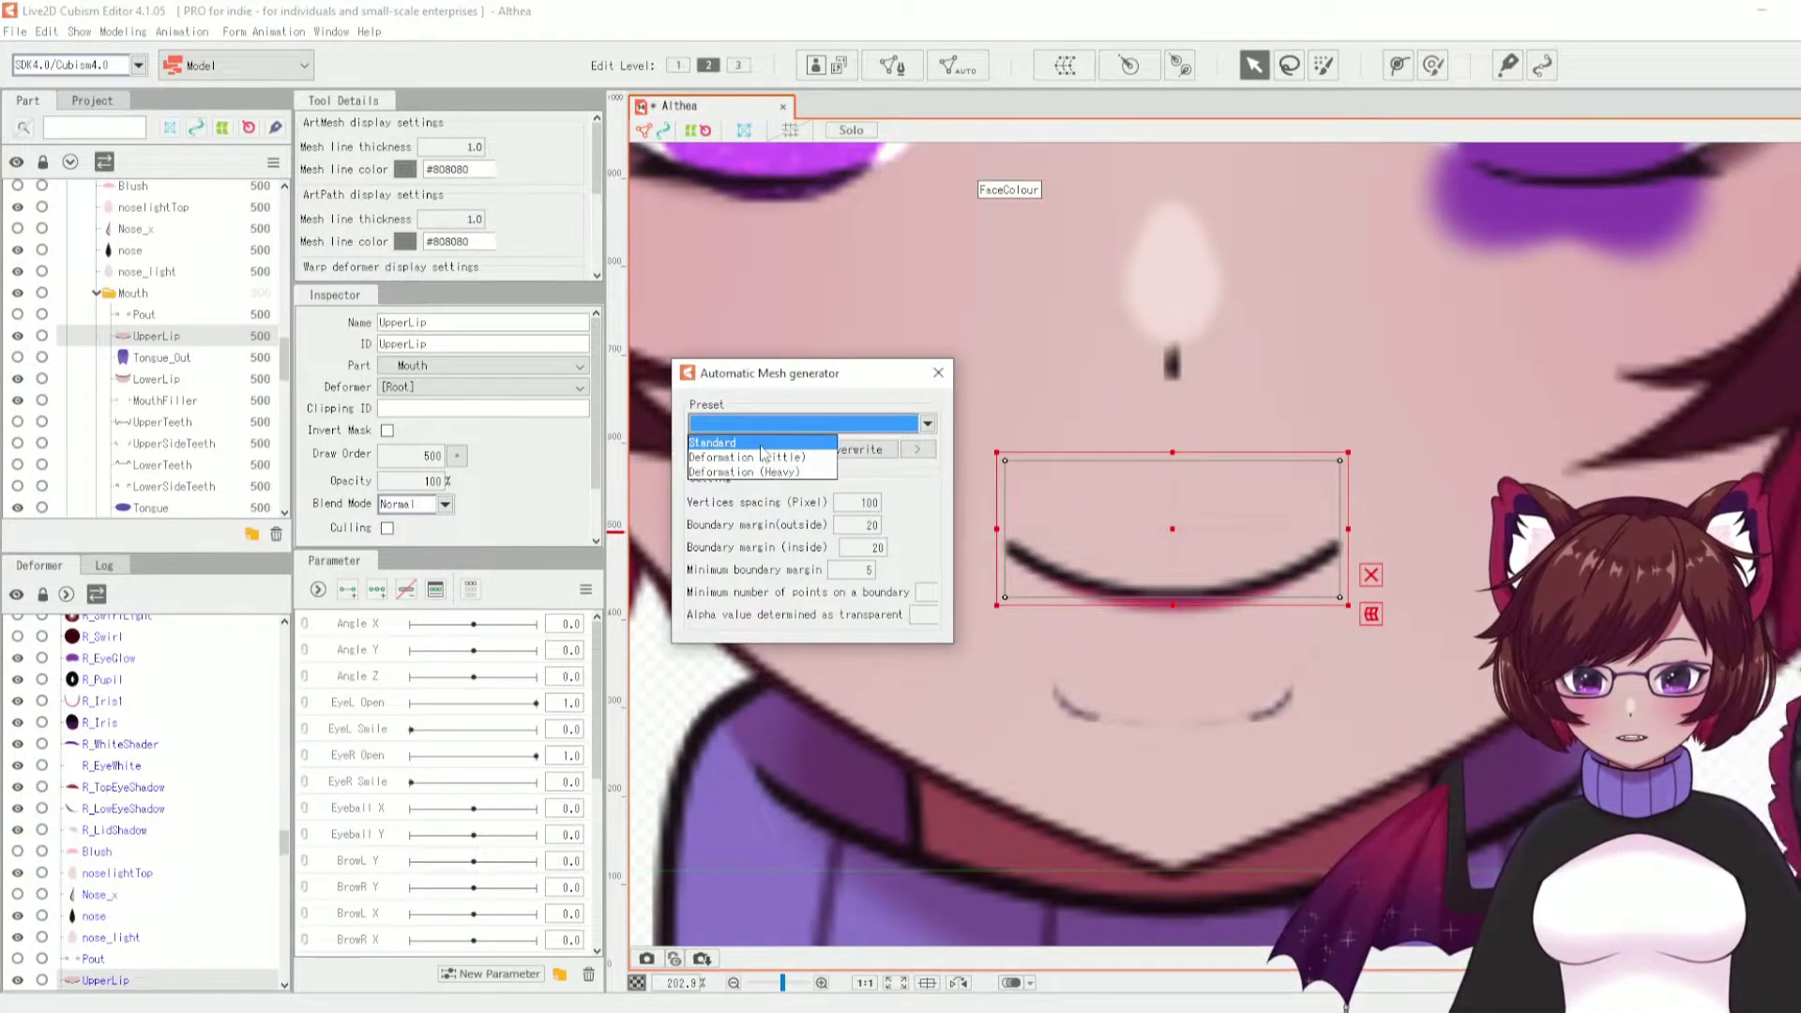
left_click(762, 442)
left_click(760, 423)
left_click(745, 457)
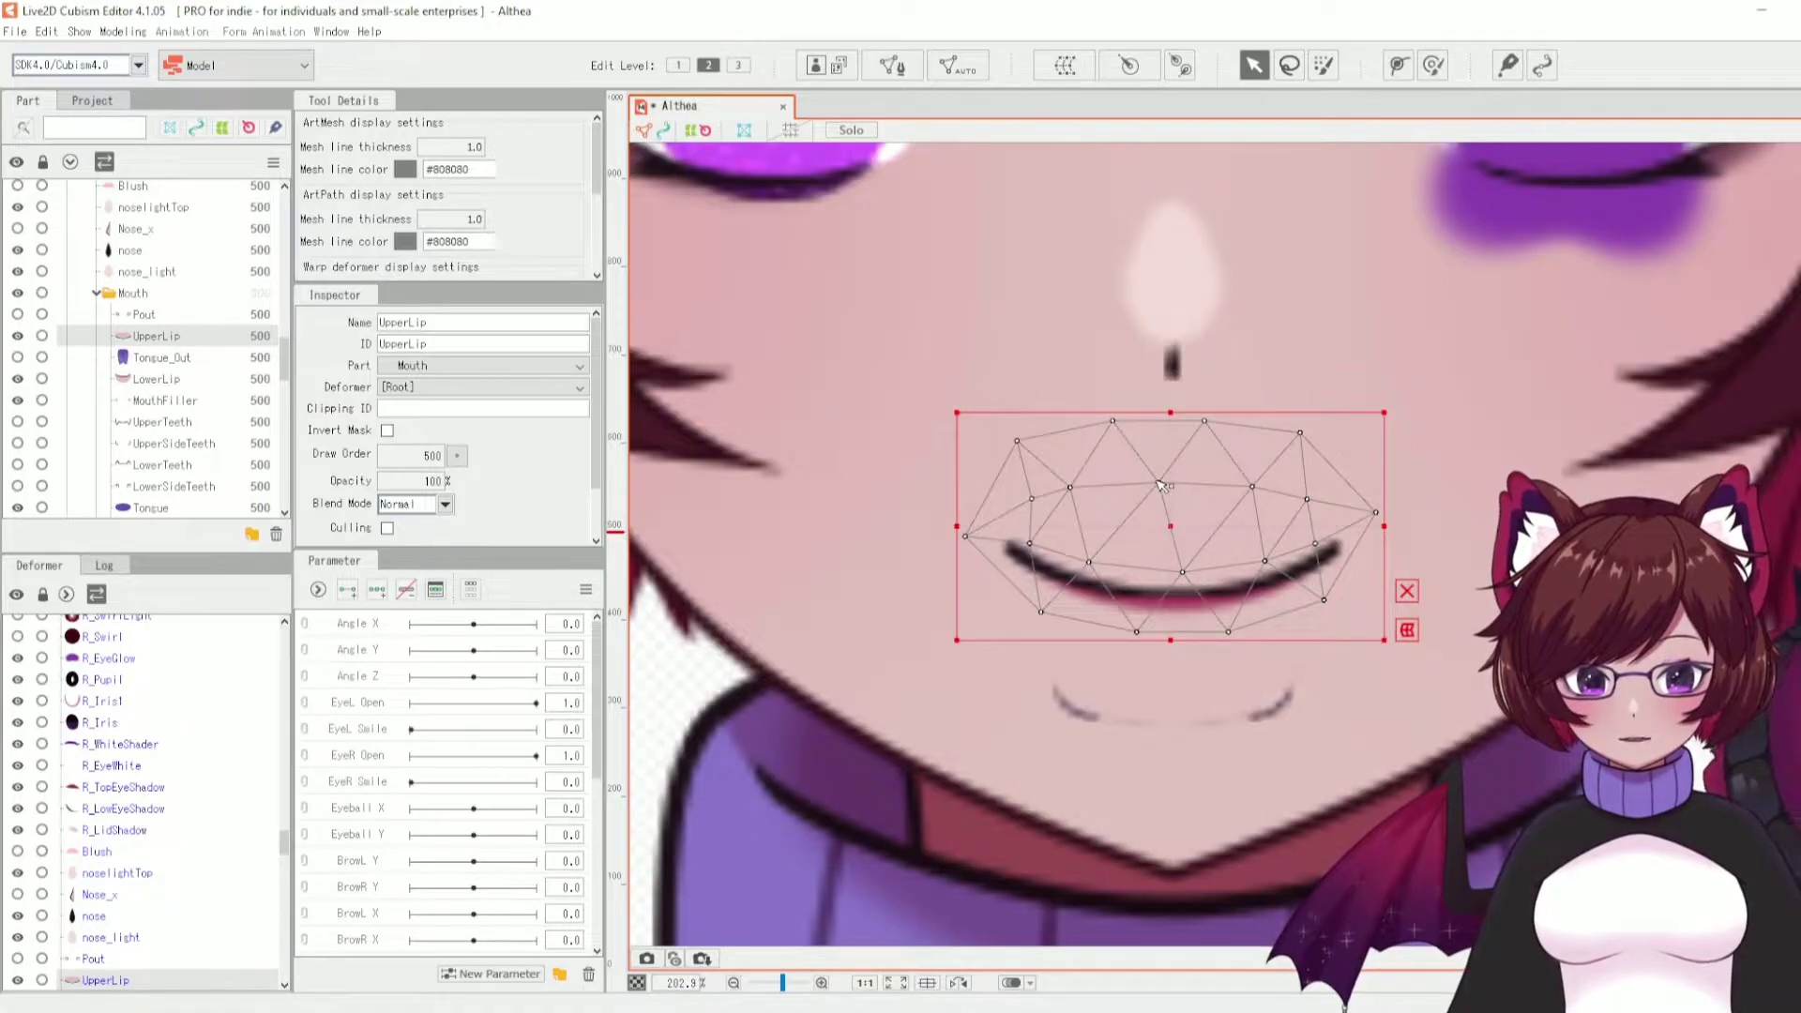
- Start manual mesh editing for the UpperLip ArtMesh and clear its automatically generated mesh
left_click(893, 68)
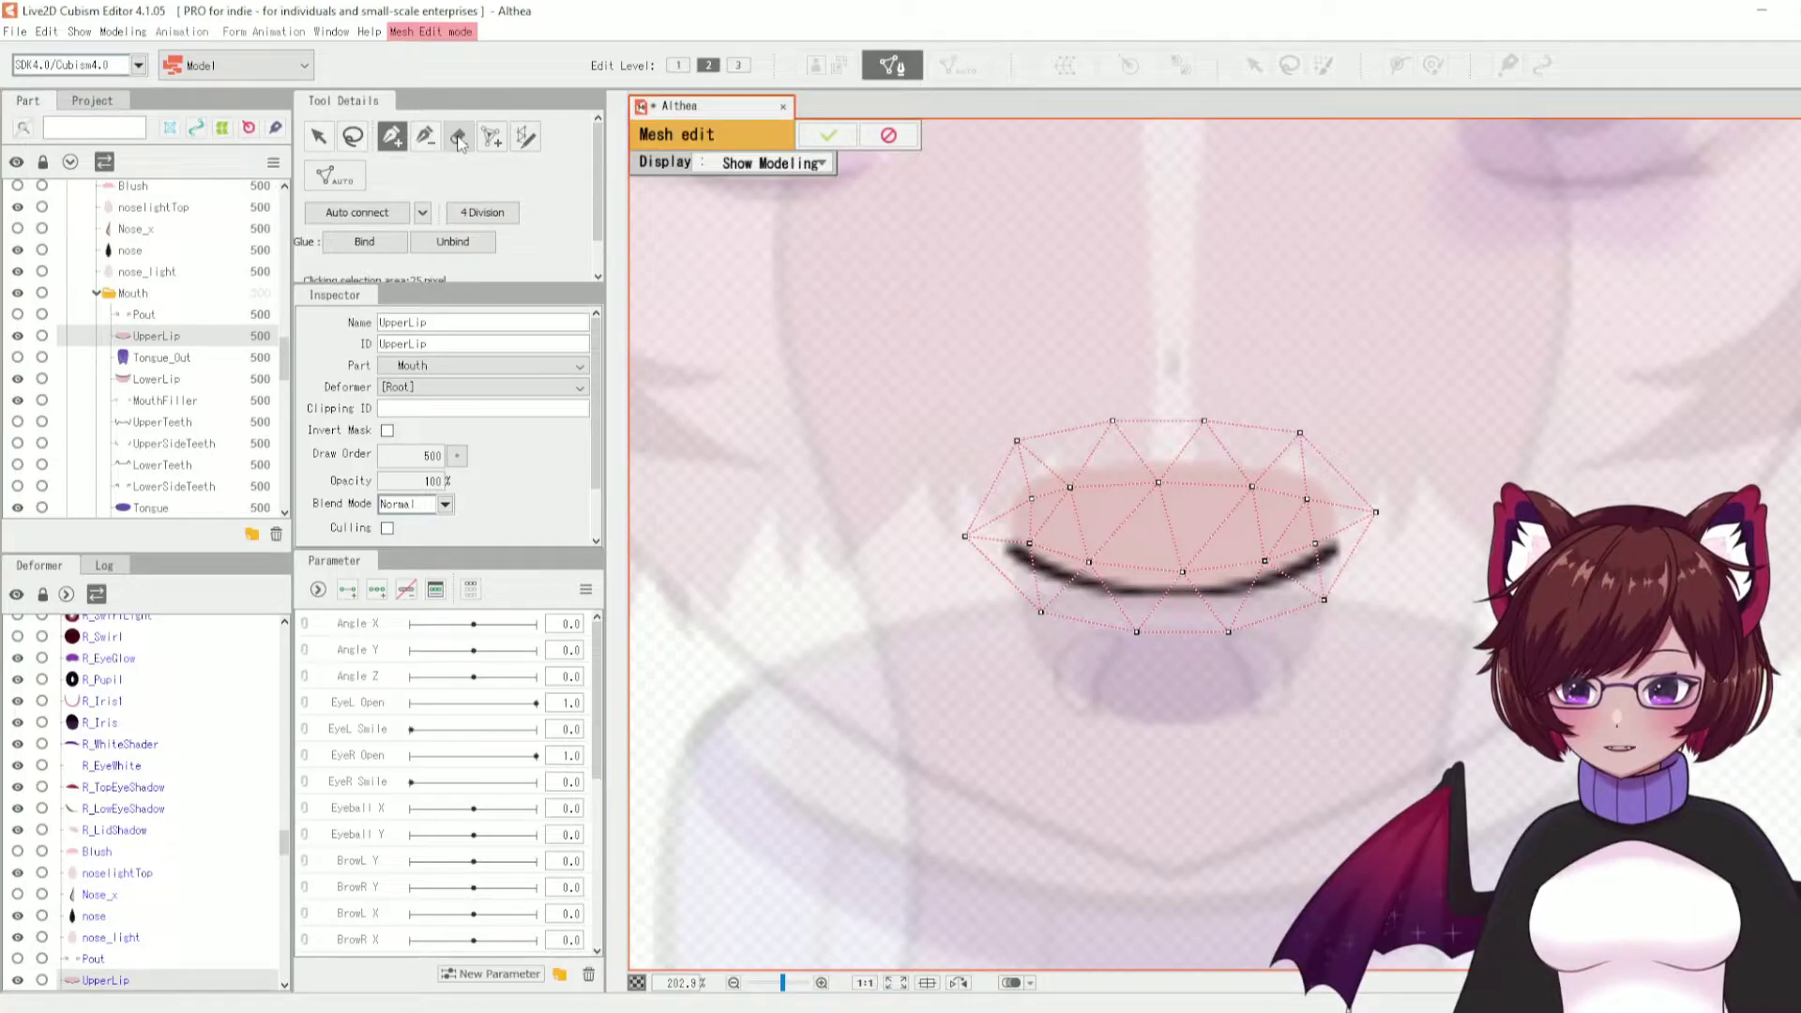
left_click(883, 303)
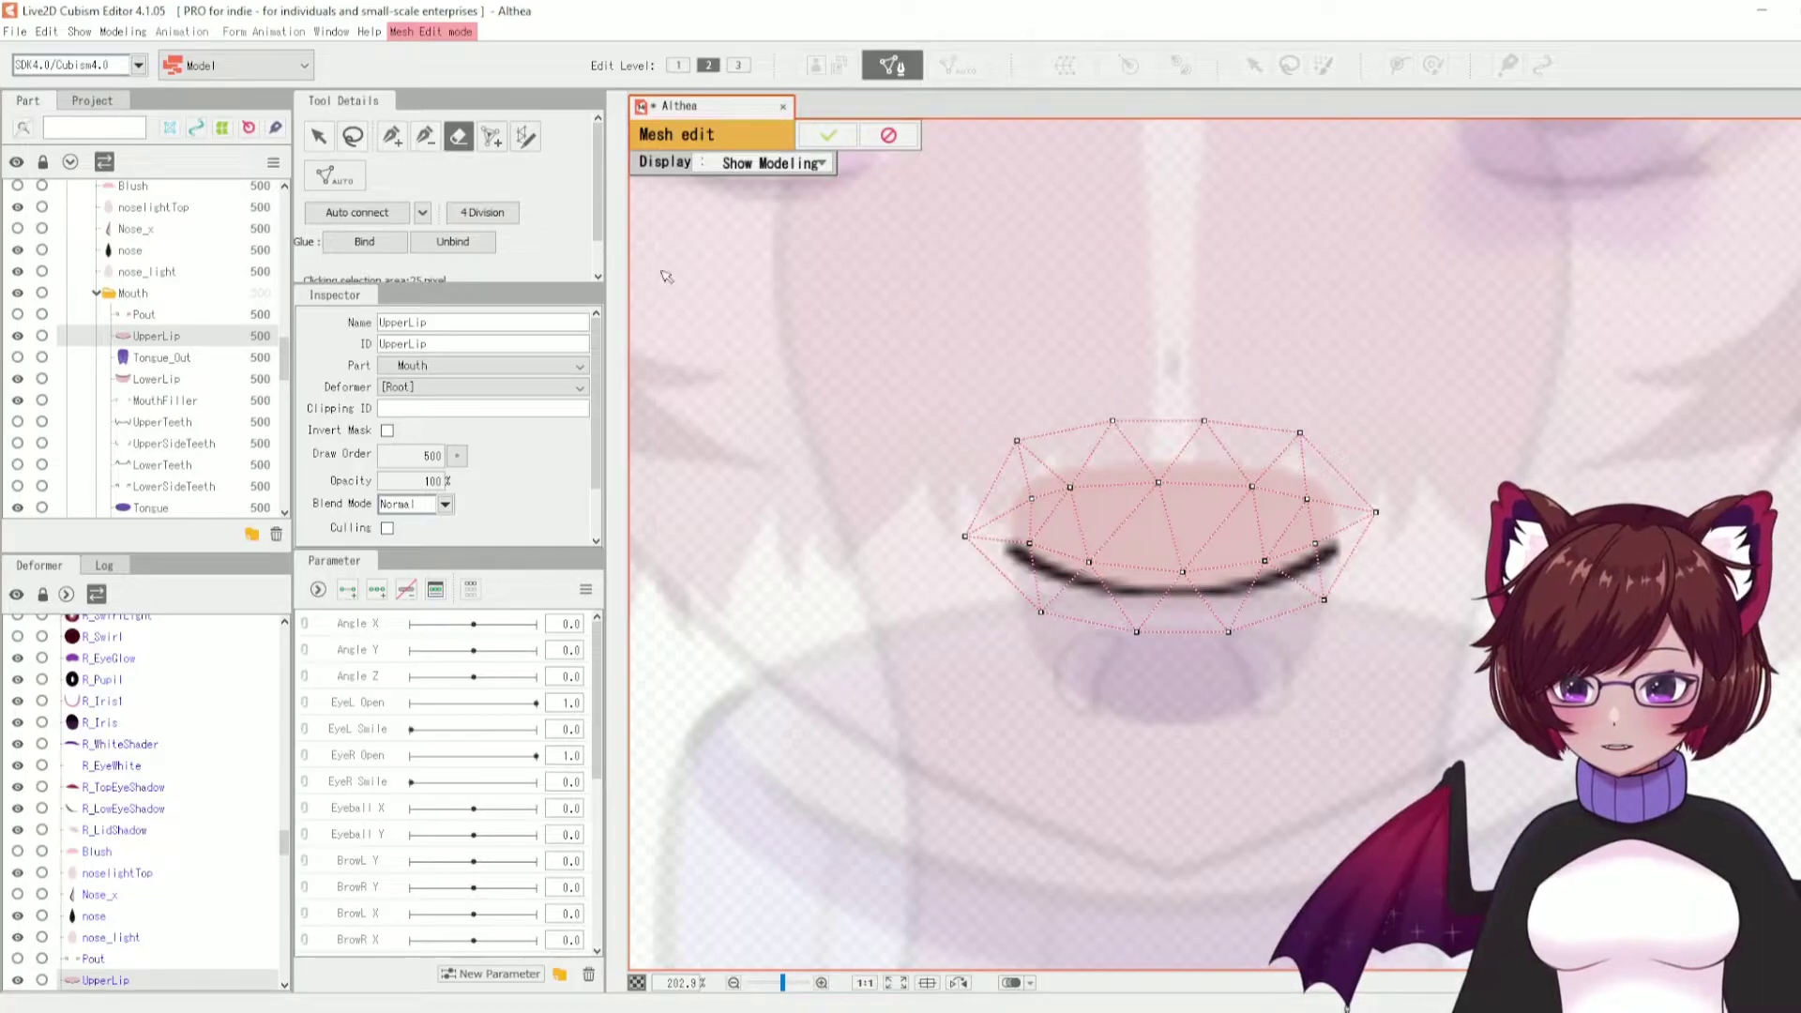
left_click(319, 135)
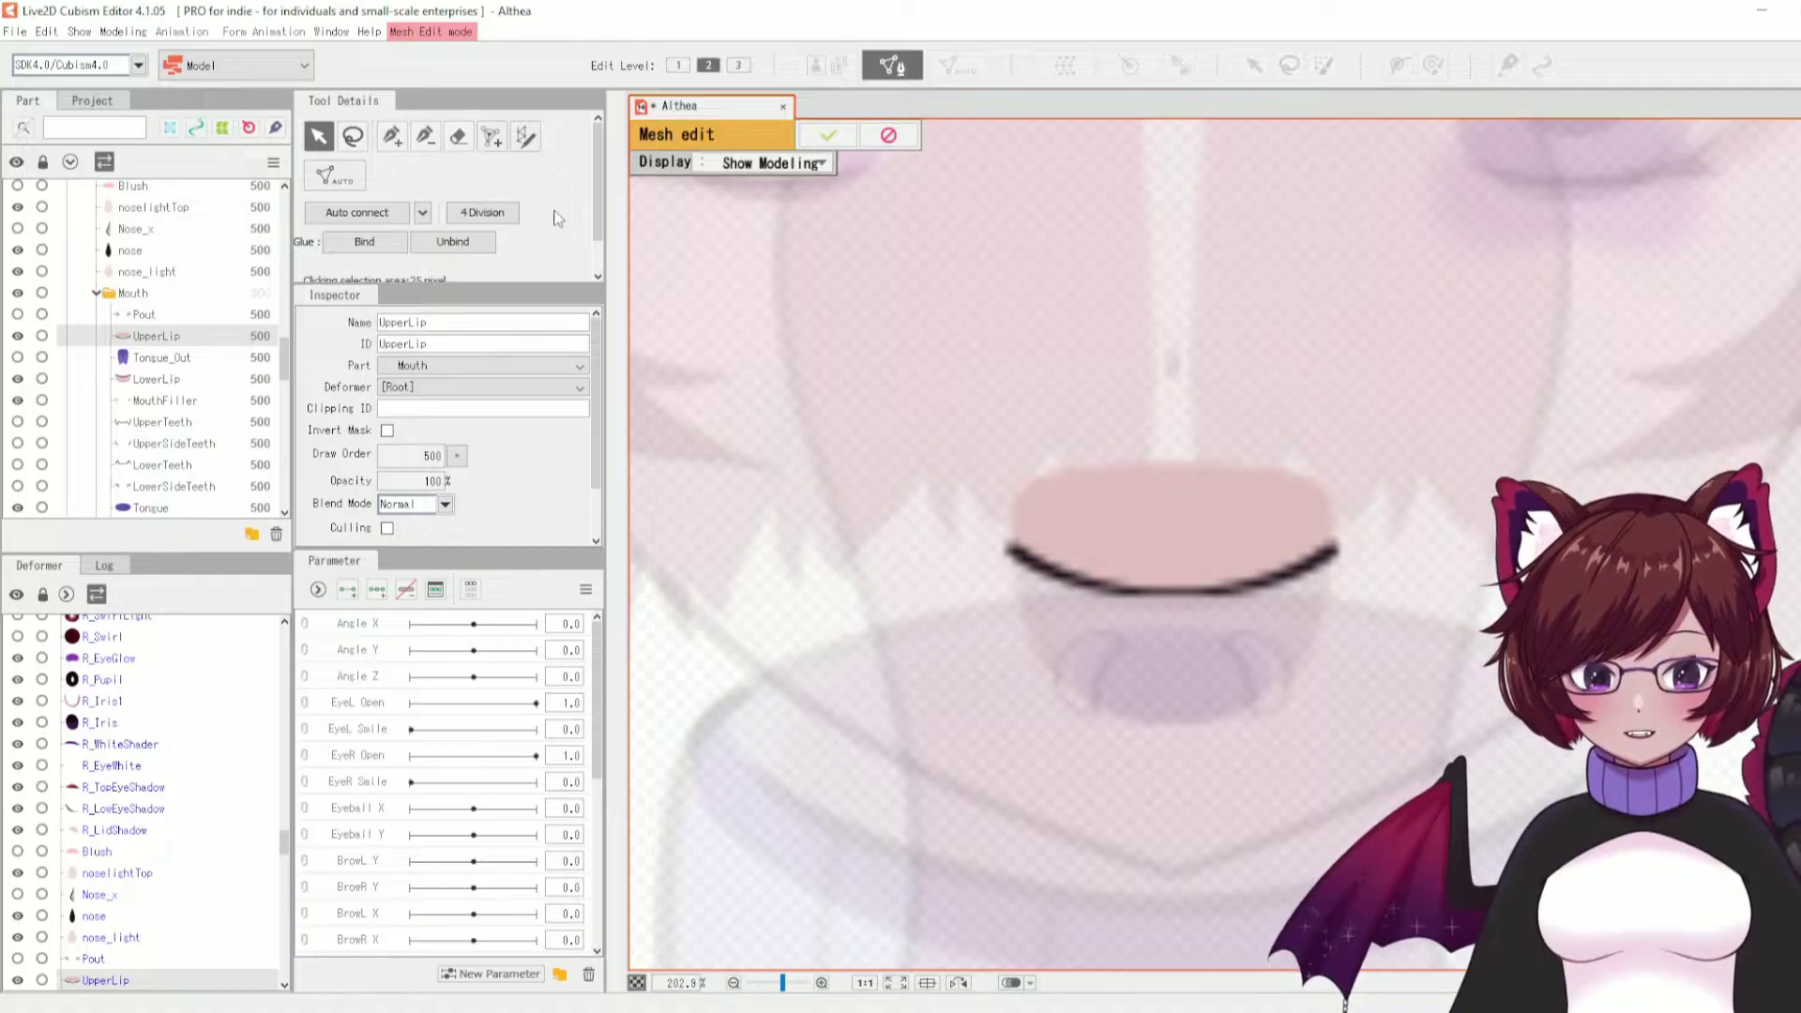
- Draw a mesh stroke along the dark lip line of UpperLip and adjust its control points to follow the curve
left_click(524, 136)
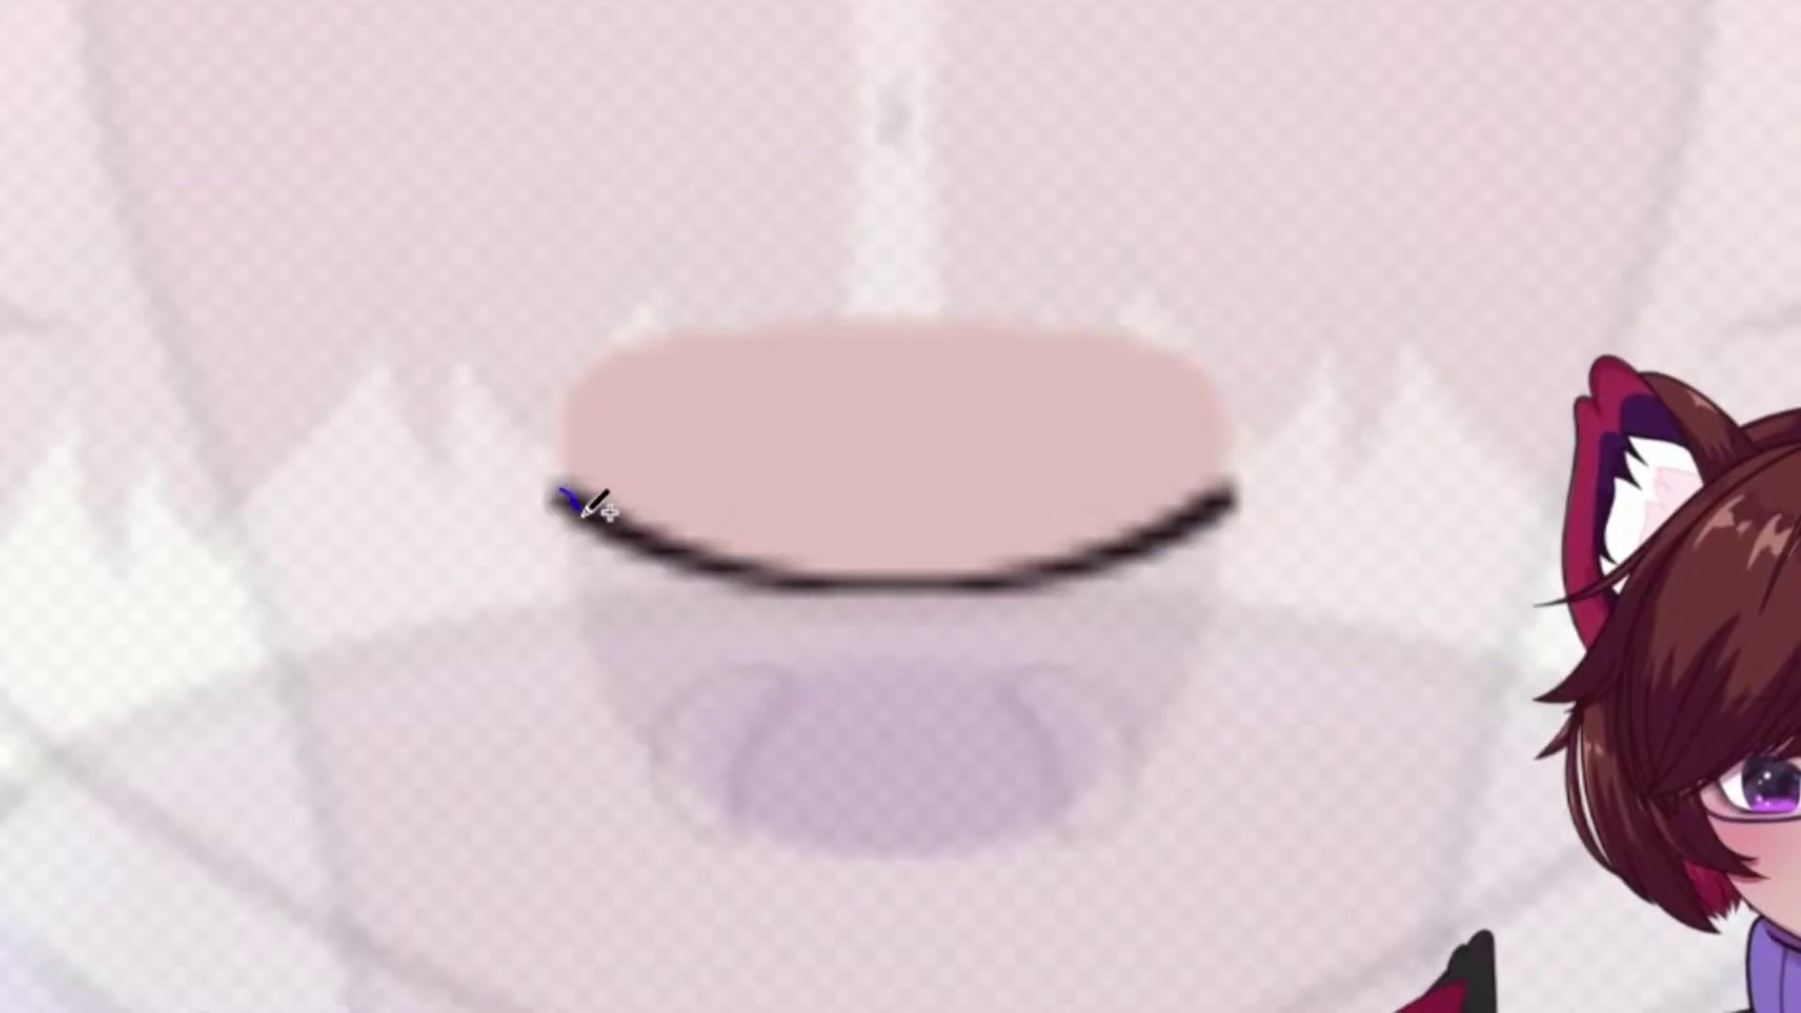
mouse_move(581, 514)
left_mouse_down()
mouse_move(758, 574)
mouse_move(1025, 579)
mouse_move(1263, 478)
left_mouse_up()
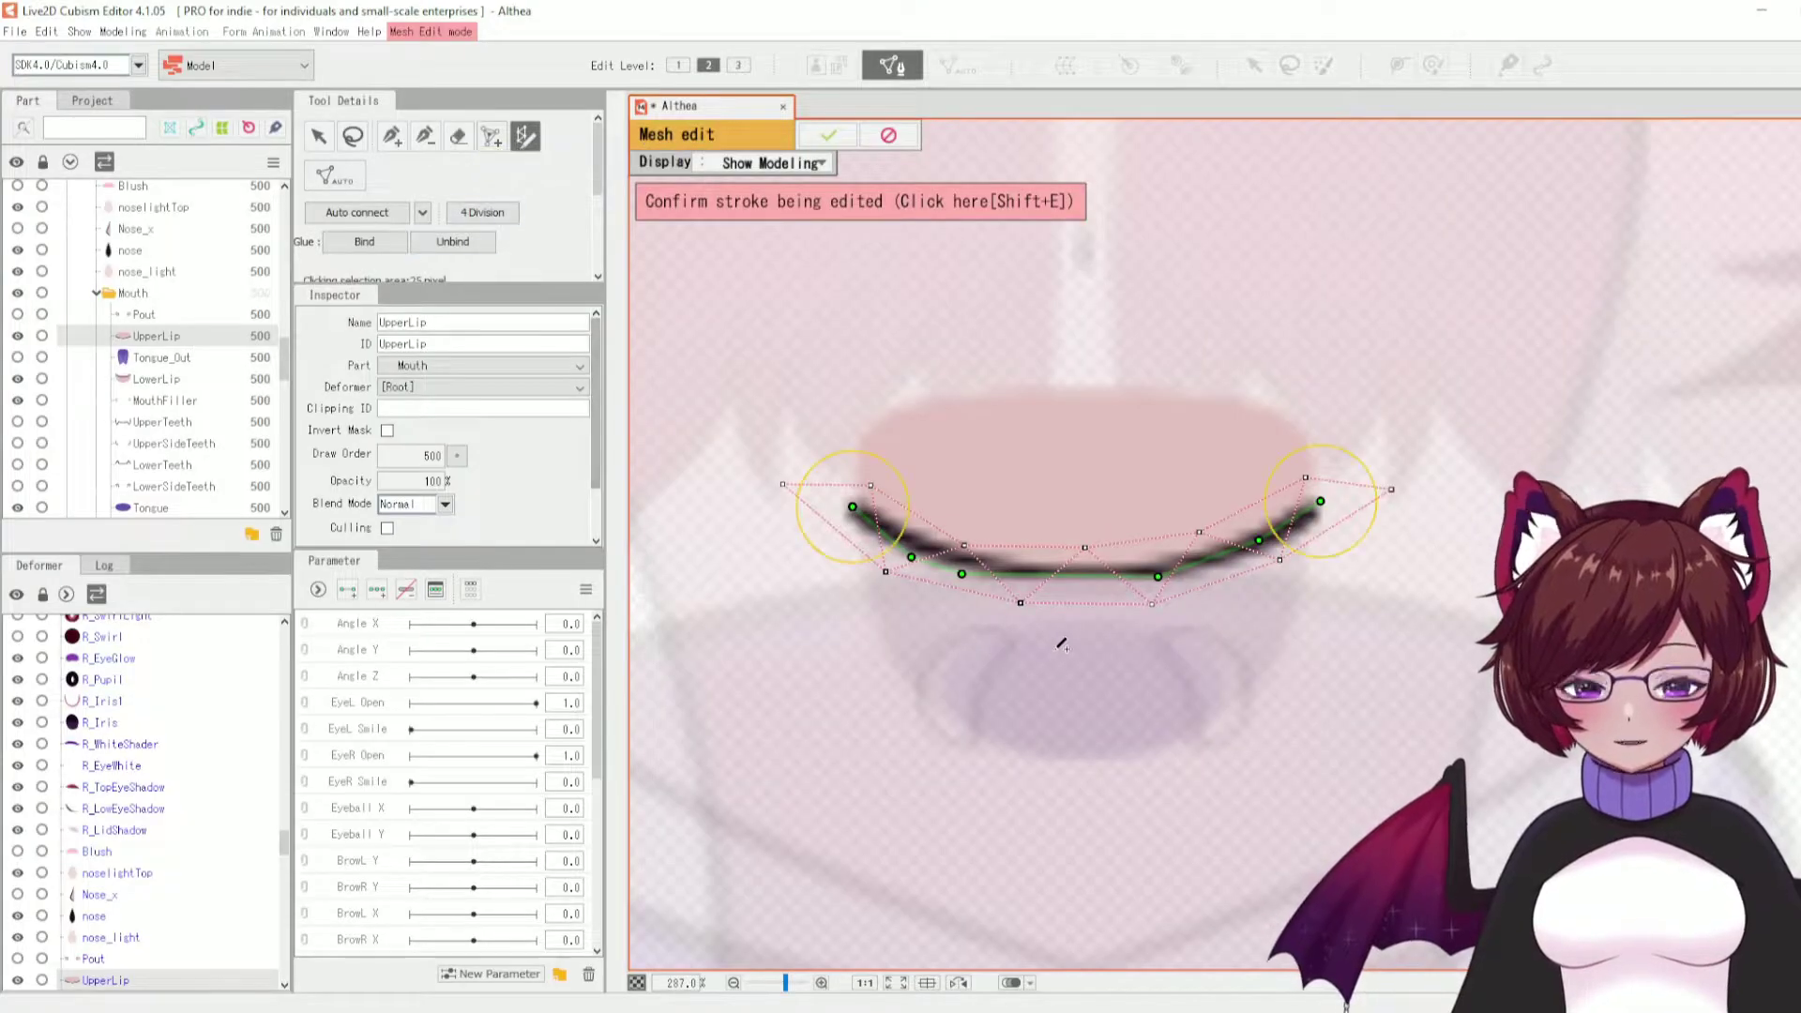
scroll(938, 654, "up", 2)
left_click(319, 136)
left_click(1029, 538)
left_click_drag(899, 517, 907, 504)
left_click_drag(970, 541, 996, 525)
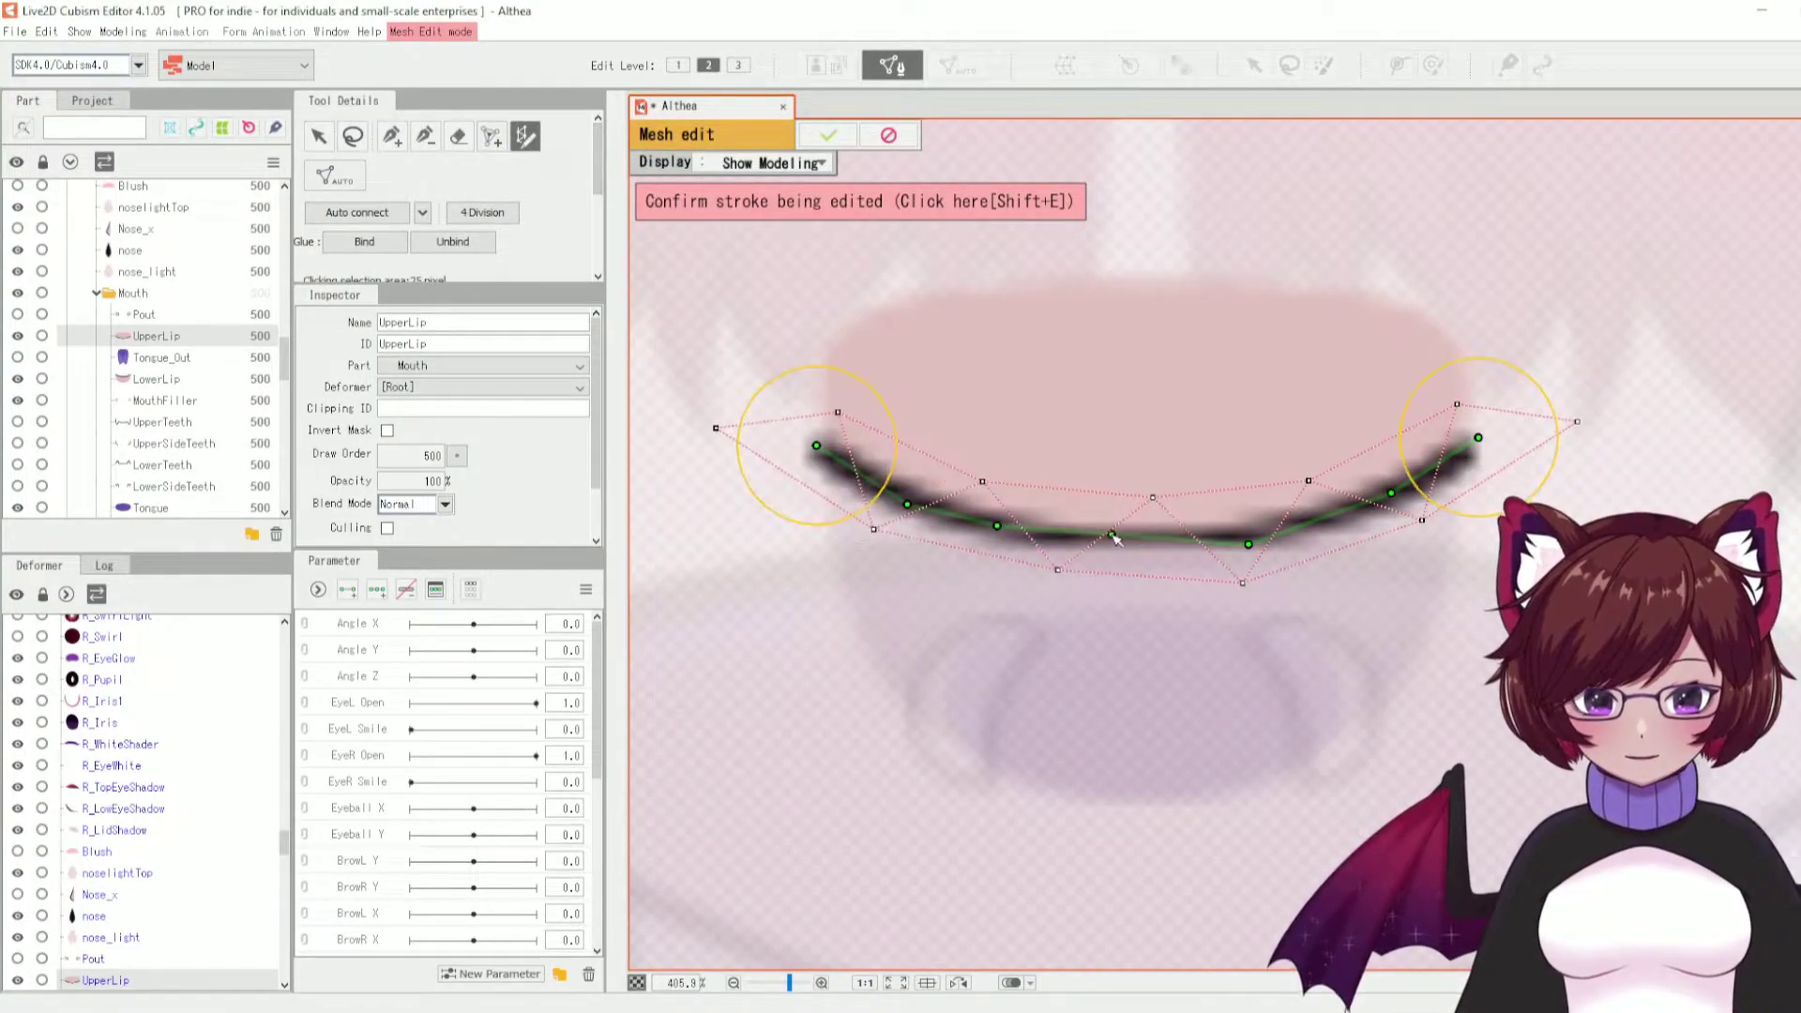
left_click(1107, 534)
left_click_drag(1248, 544, 1202, 534)
left_click_drag(1306, 511, 1315, 520)
left_click(1437, 467)
- Set the stroke's mesh width to 9, repeated density to 8 and vertices in mesh width to 3, and extend both stroke ends slightly outward
scroll(527, 183, "down", 1)
scroll(527, 183, "down", 1)
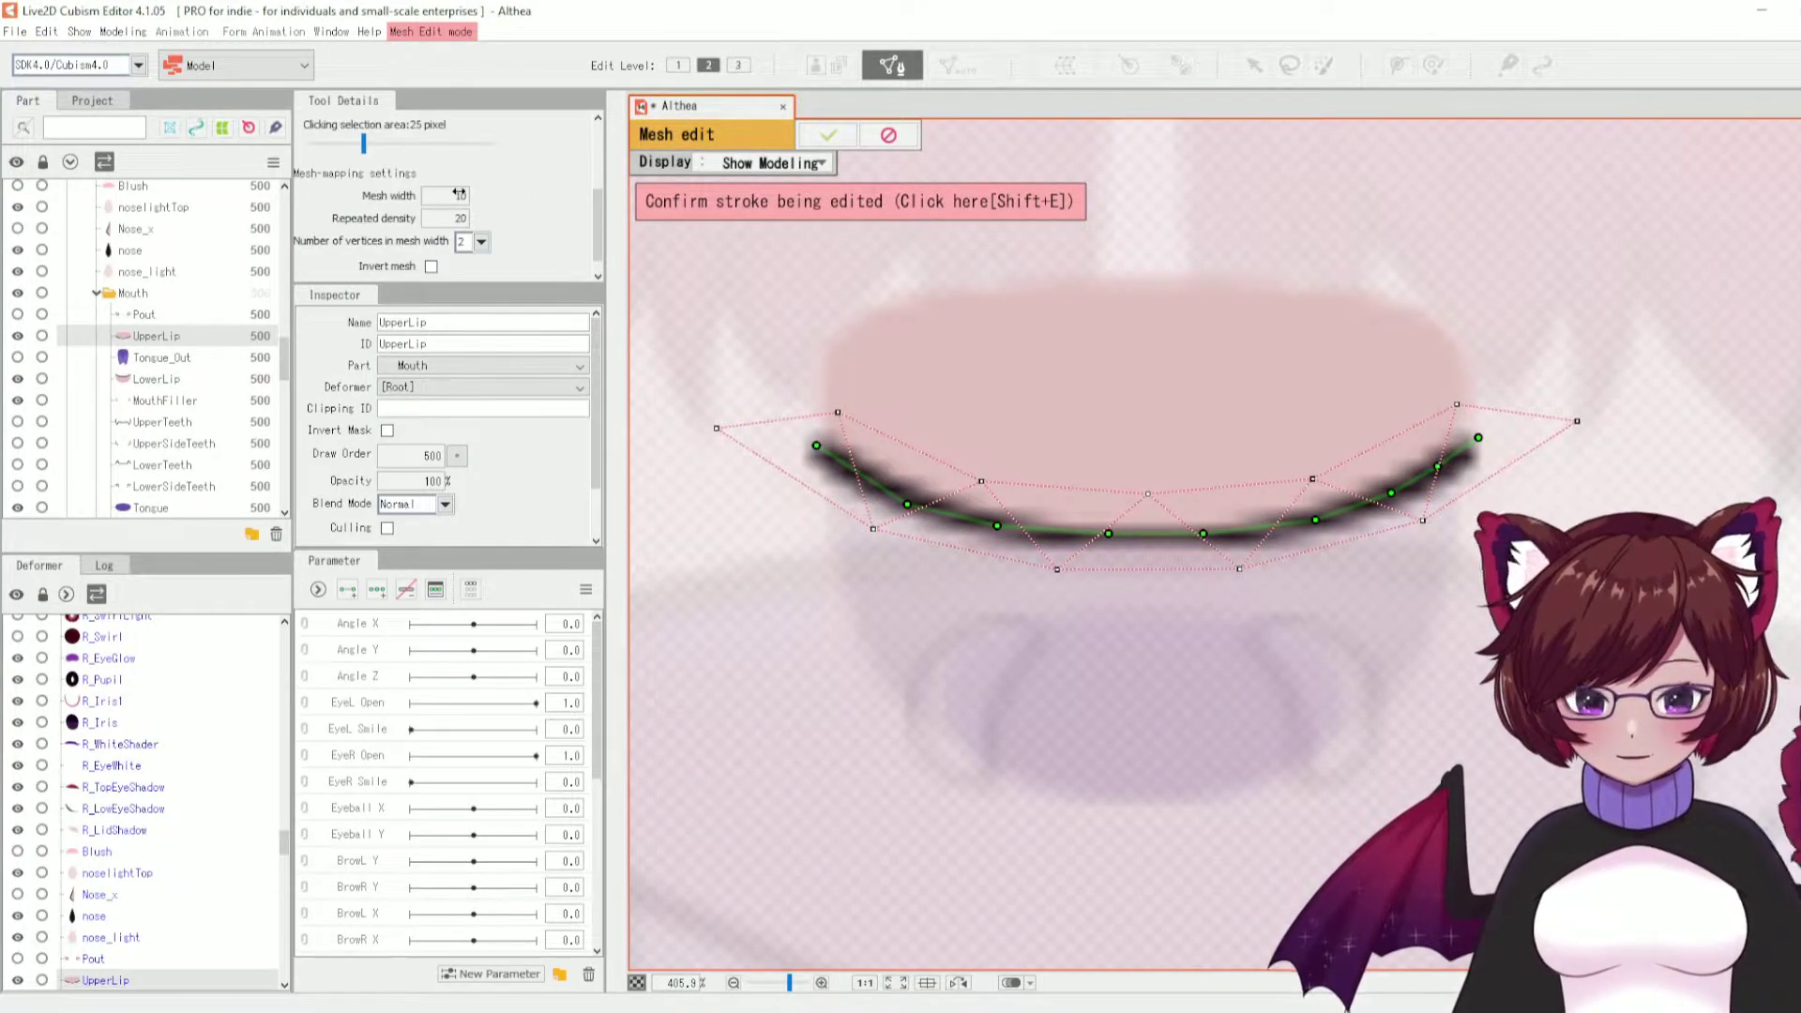
left_click_drag(459, 193, 422, 217)
scroll(465, 241, "up", 1)
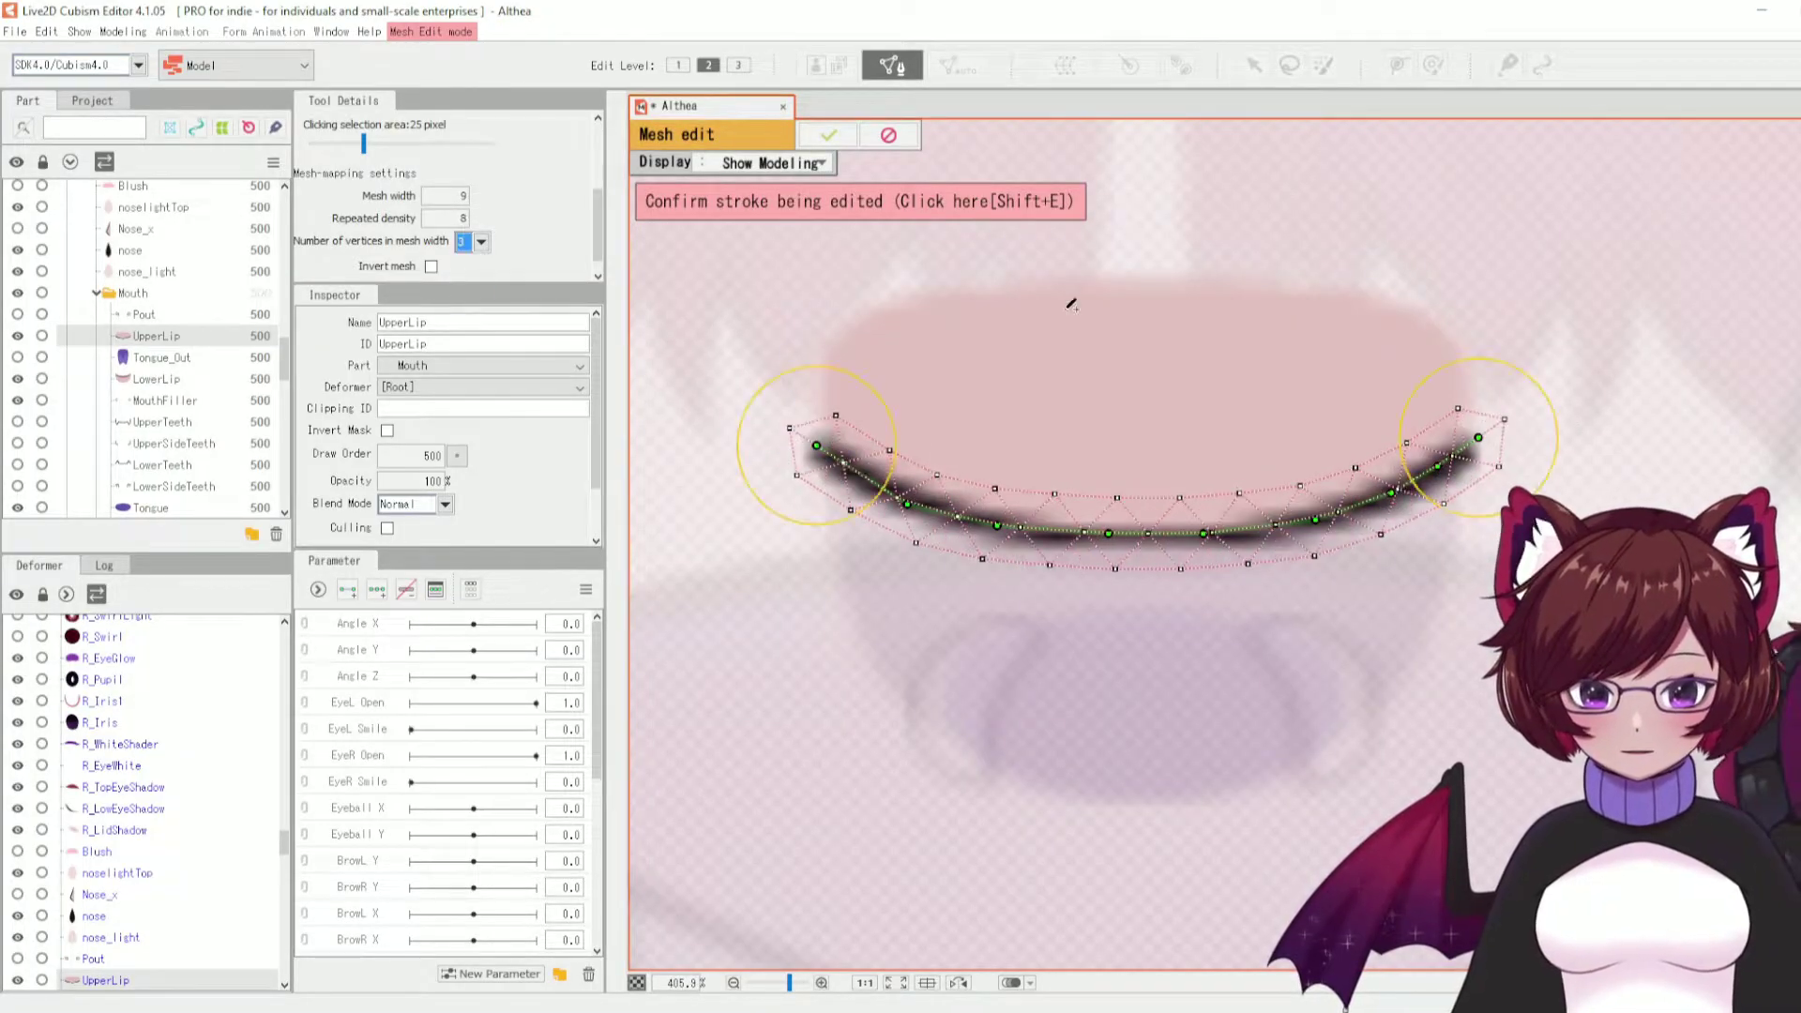
left_click_drag(816, 445, 811, 440)
left_click_drag(1478, 437, 1483, 434)
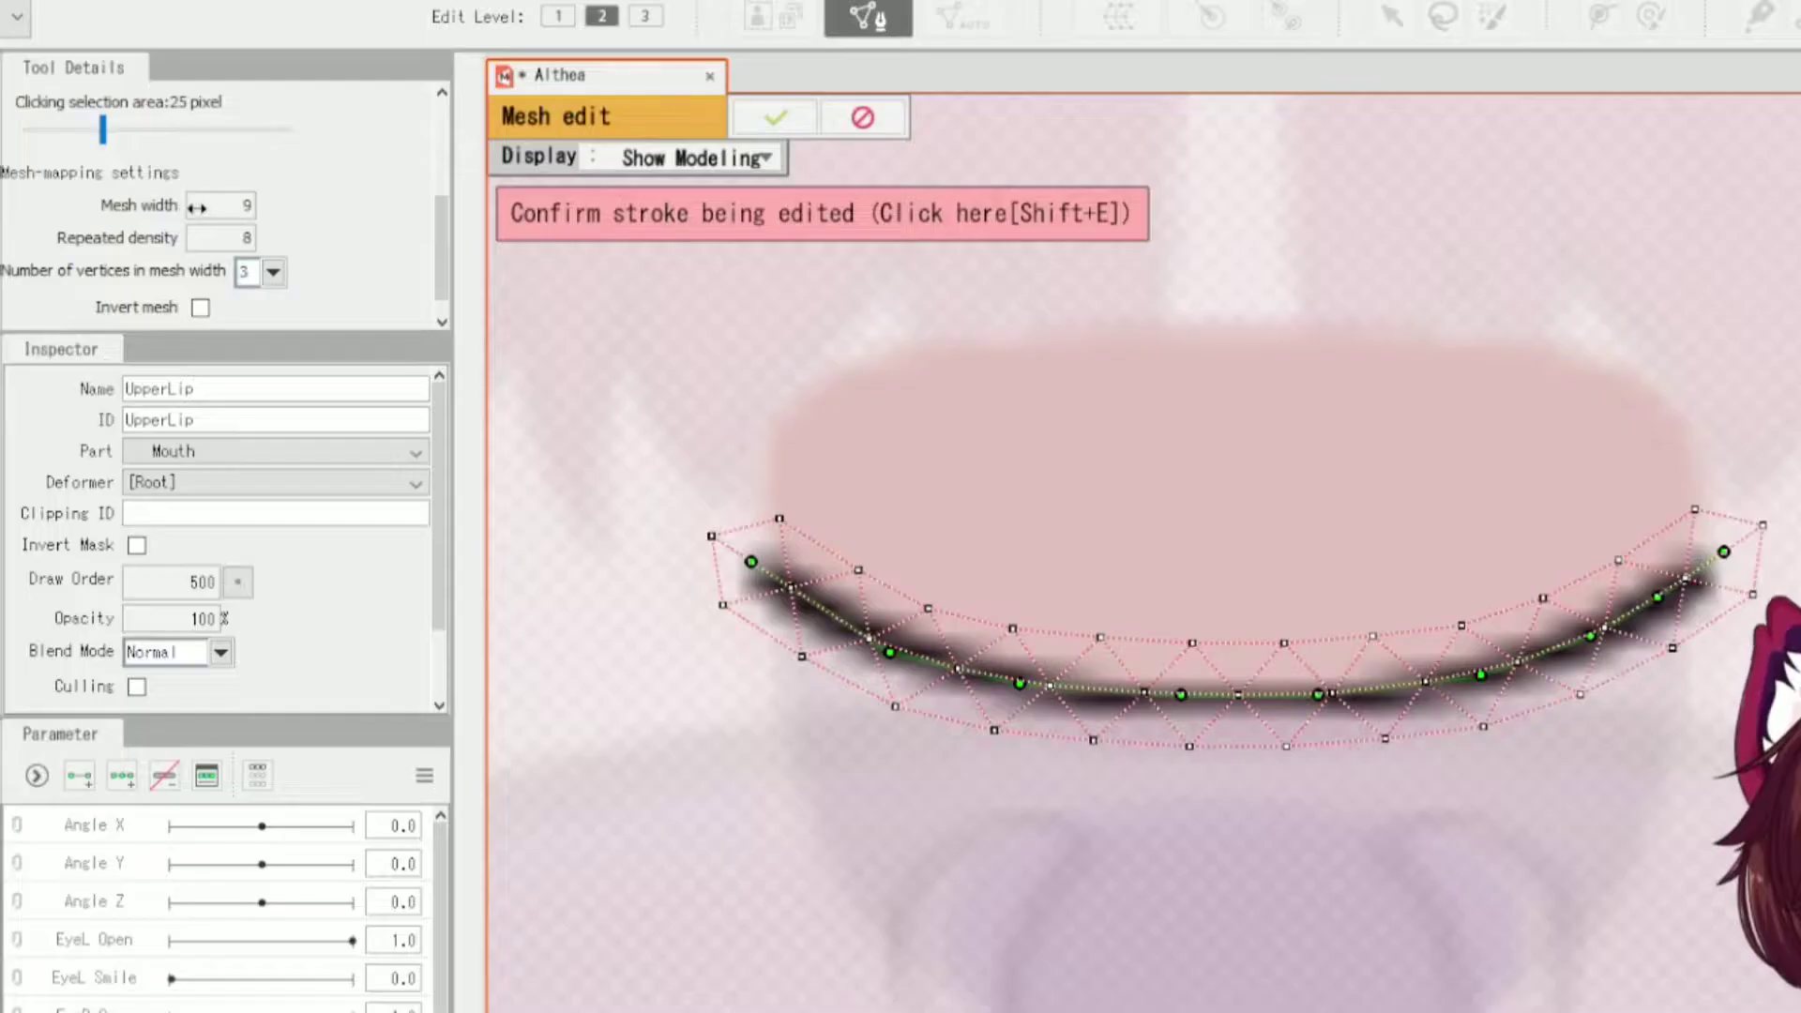
- Try a mesh width of 10 for the lip stroke and set it back to 9
double_click(908, 500)
type("10")
key("BackSpace")
key("BackSpace")
type("9")
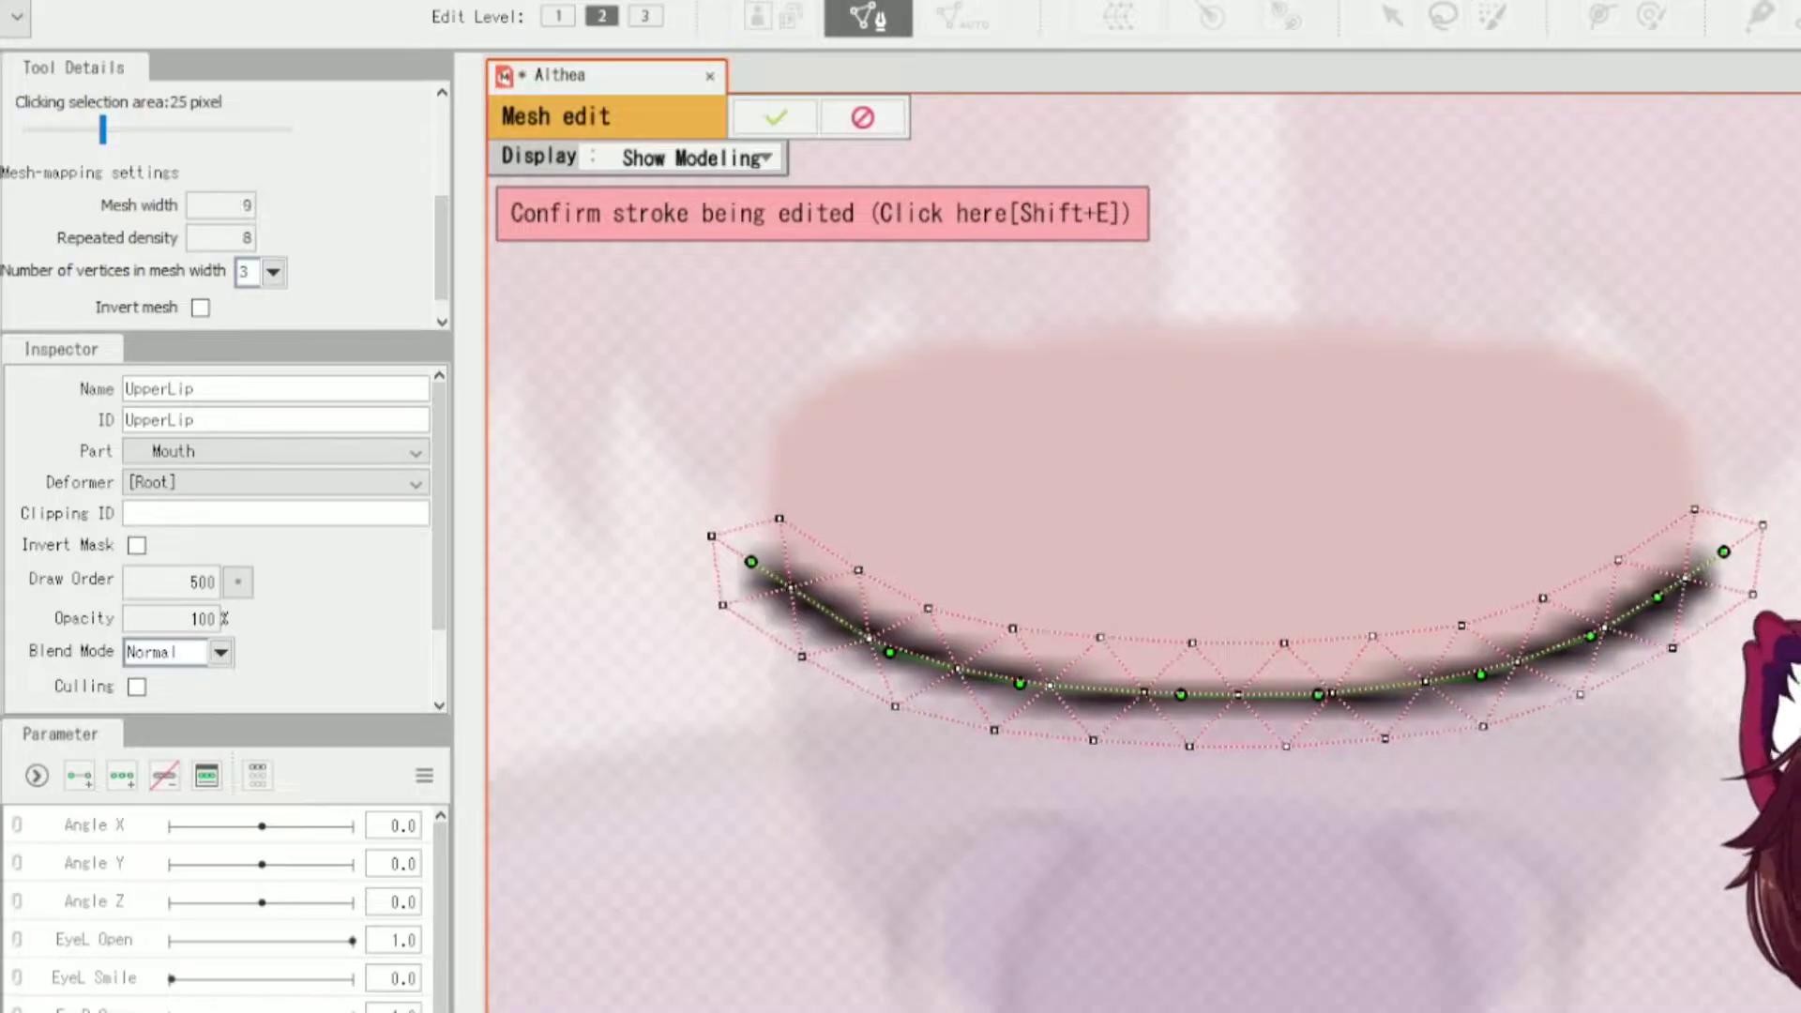
mouse_move(242, 235)
left_mouse_down()
mouse_move(257, 235)
mouse_move(242, 235)
left_mouse_up()
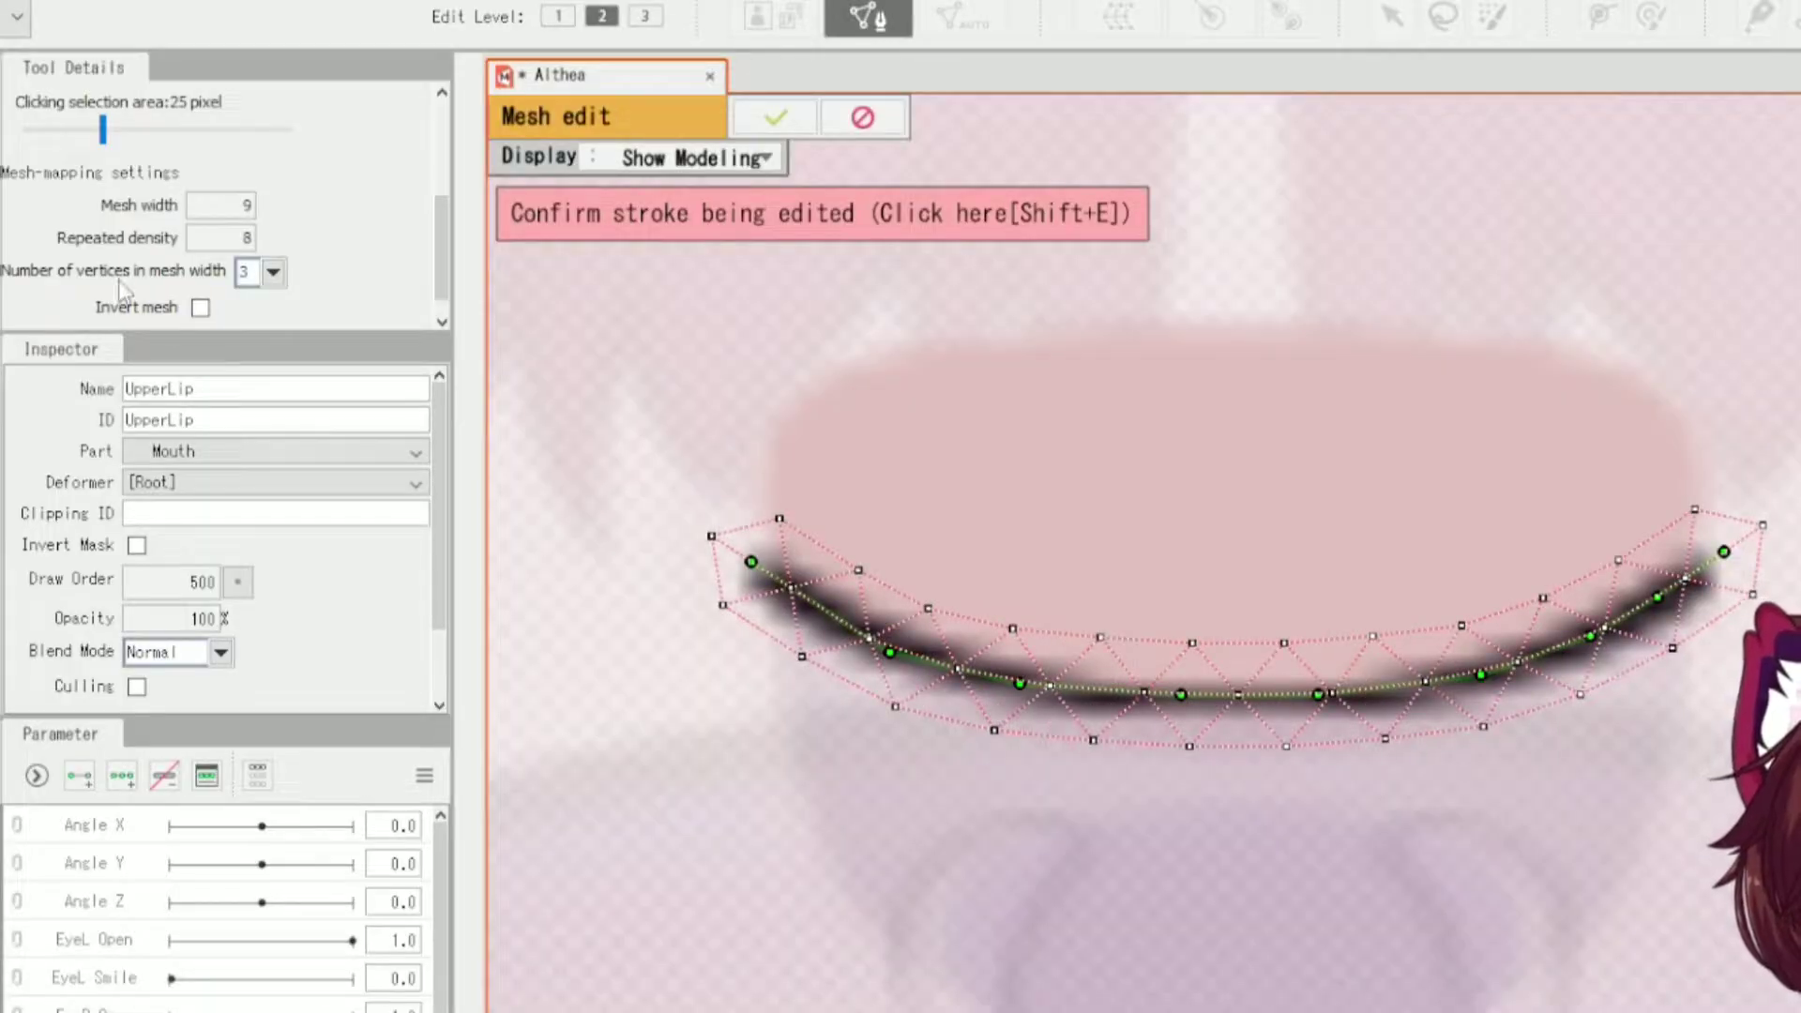
- Compare 2 and 1 vertices in the stroke's mesh width, return to 3, and try inverting the mesh
left_click(248, 272)
left_click(261, 325)
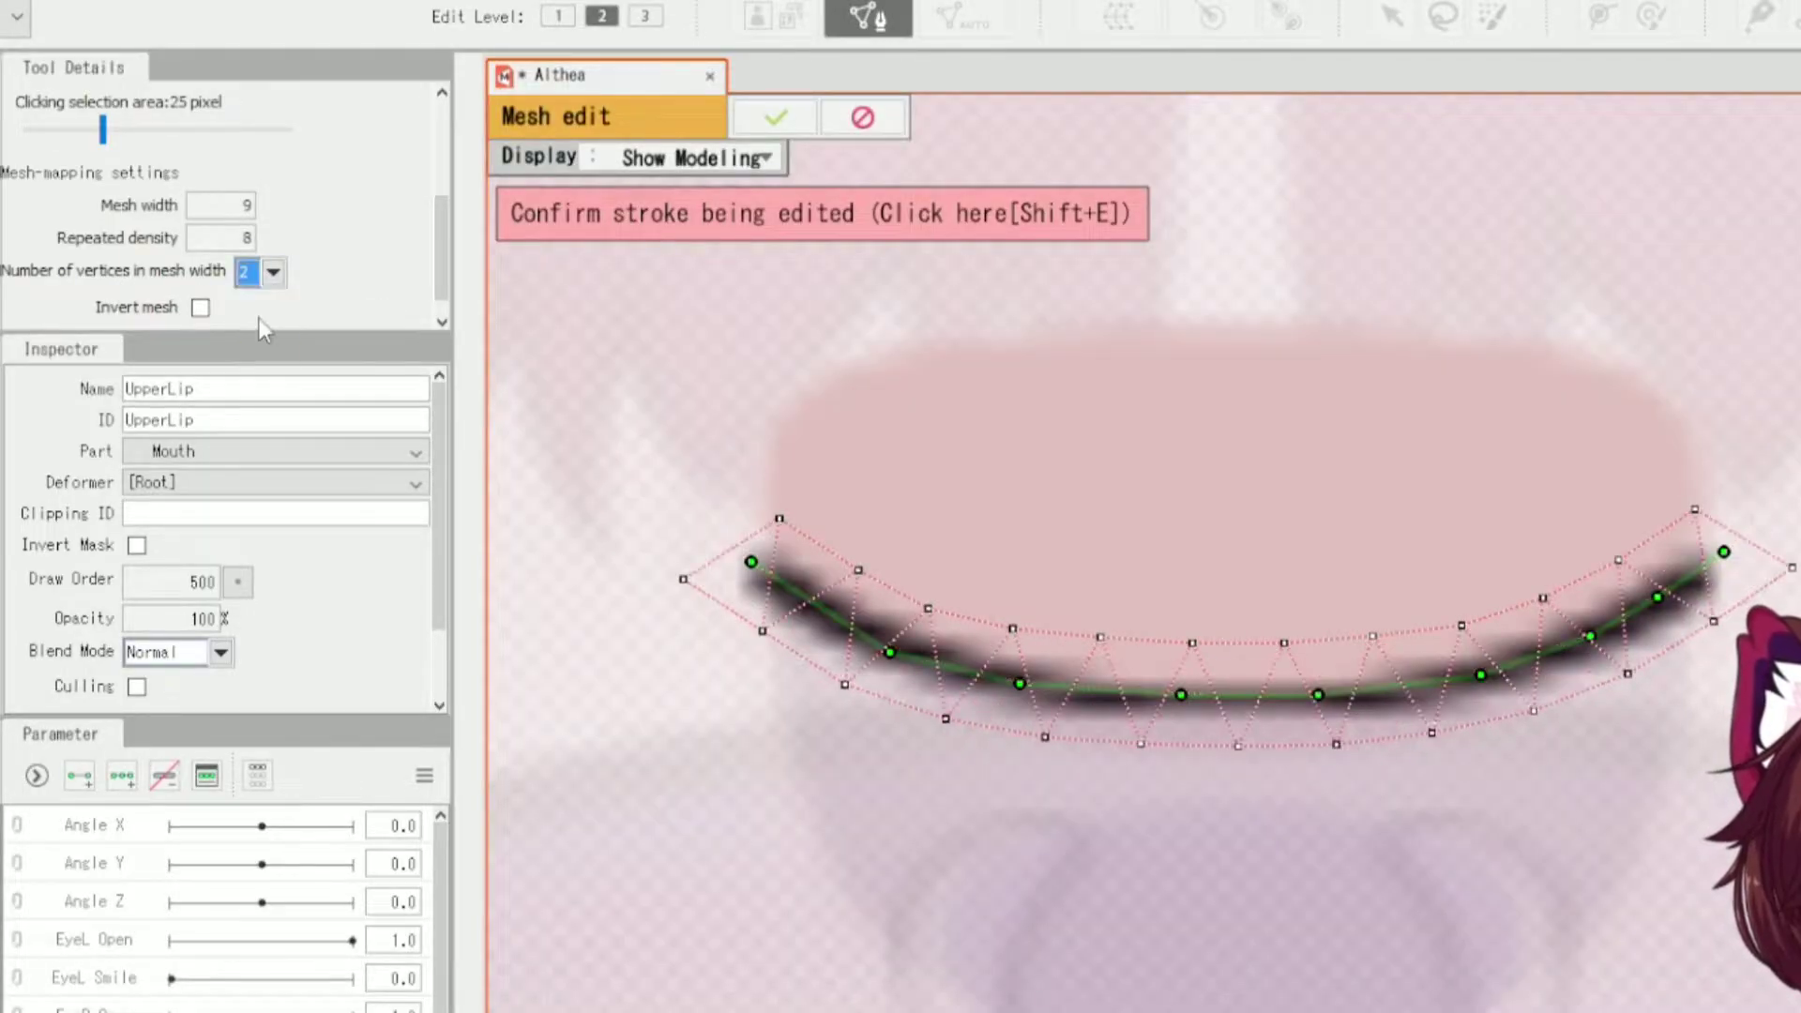
left_click(273, 277)
left_click(262, 306)
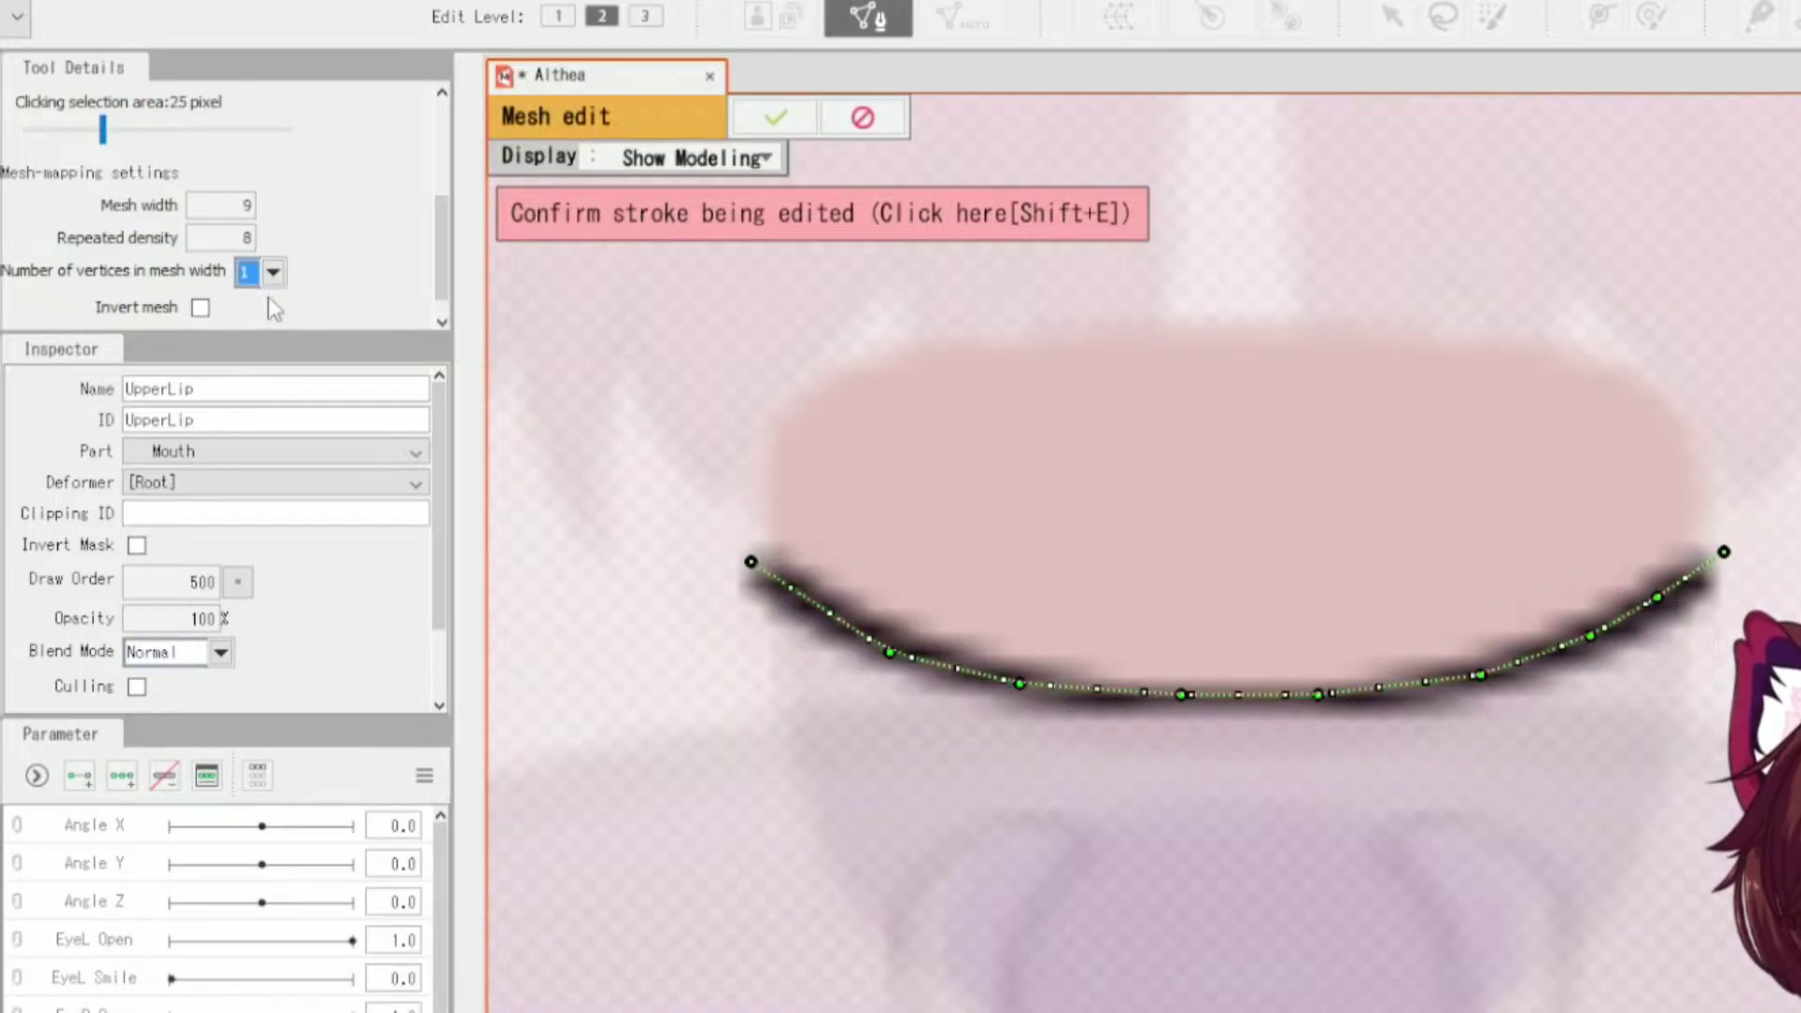
left_click(273, 274)
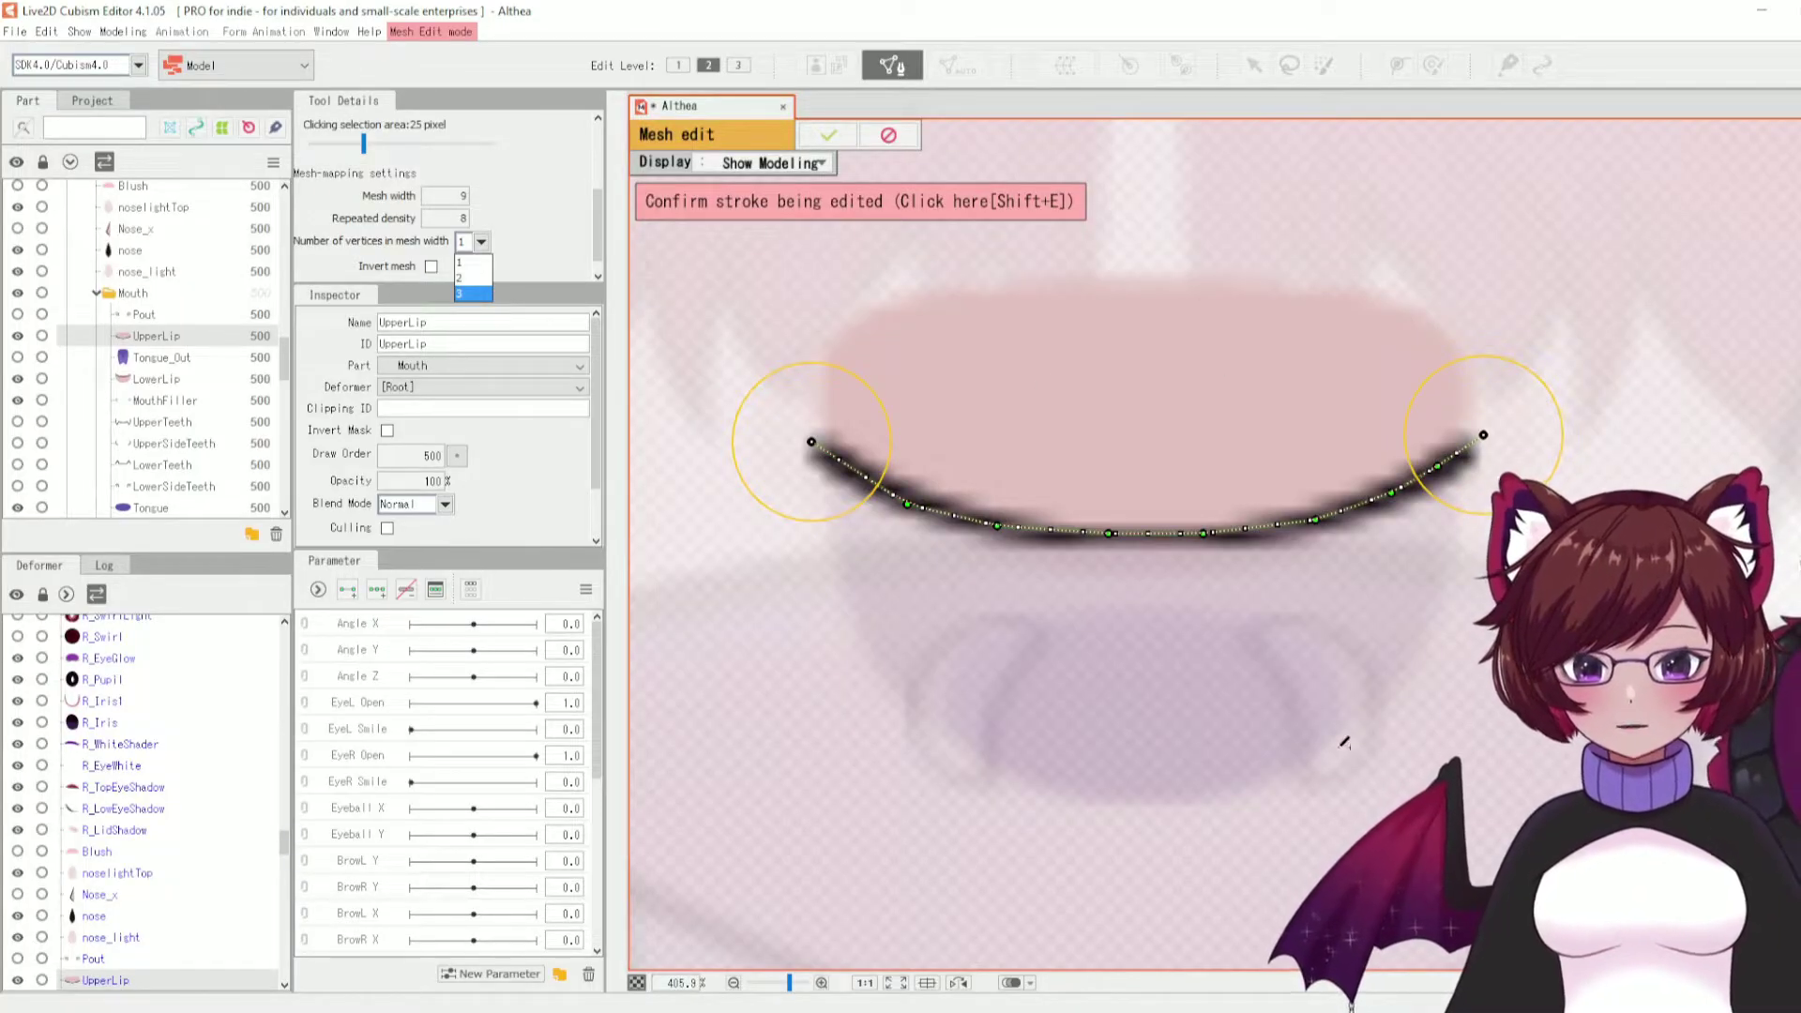
left_click(464, 279)
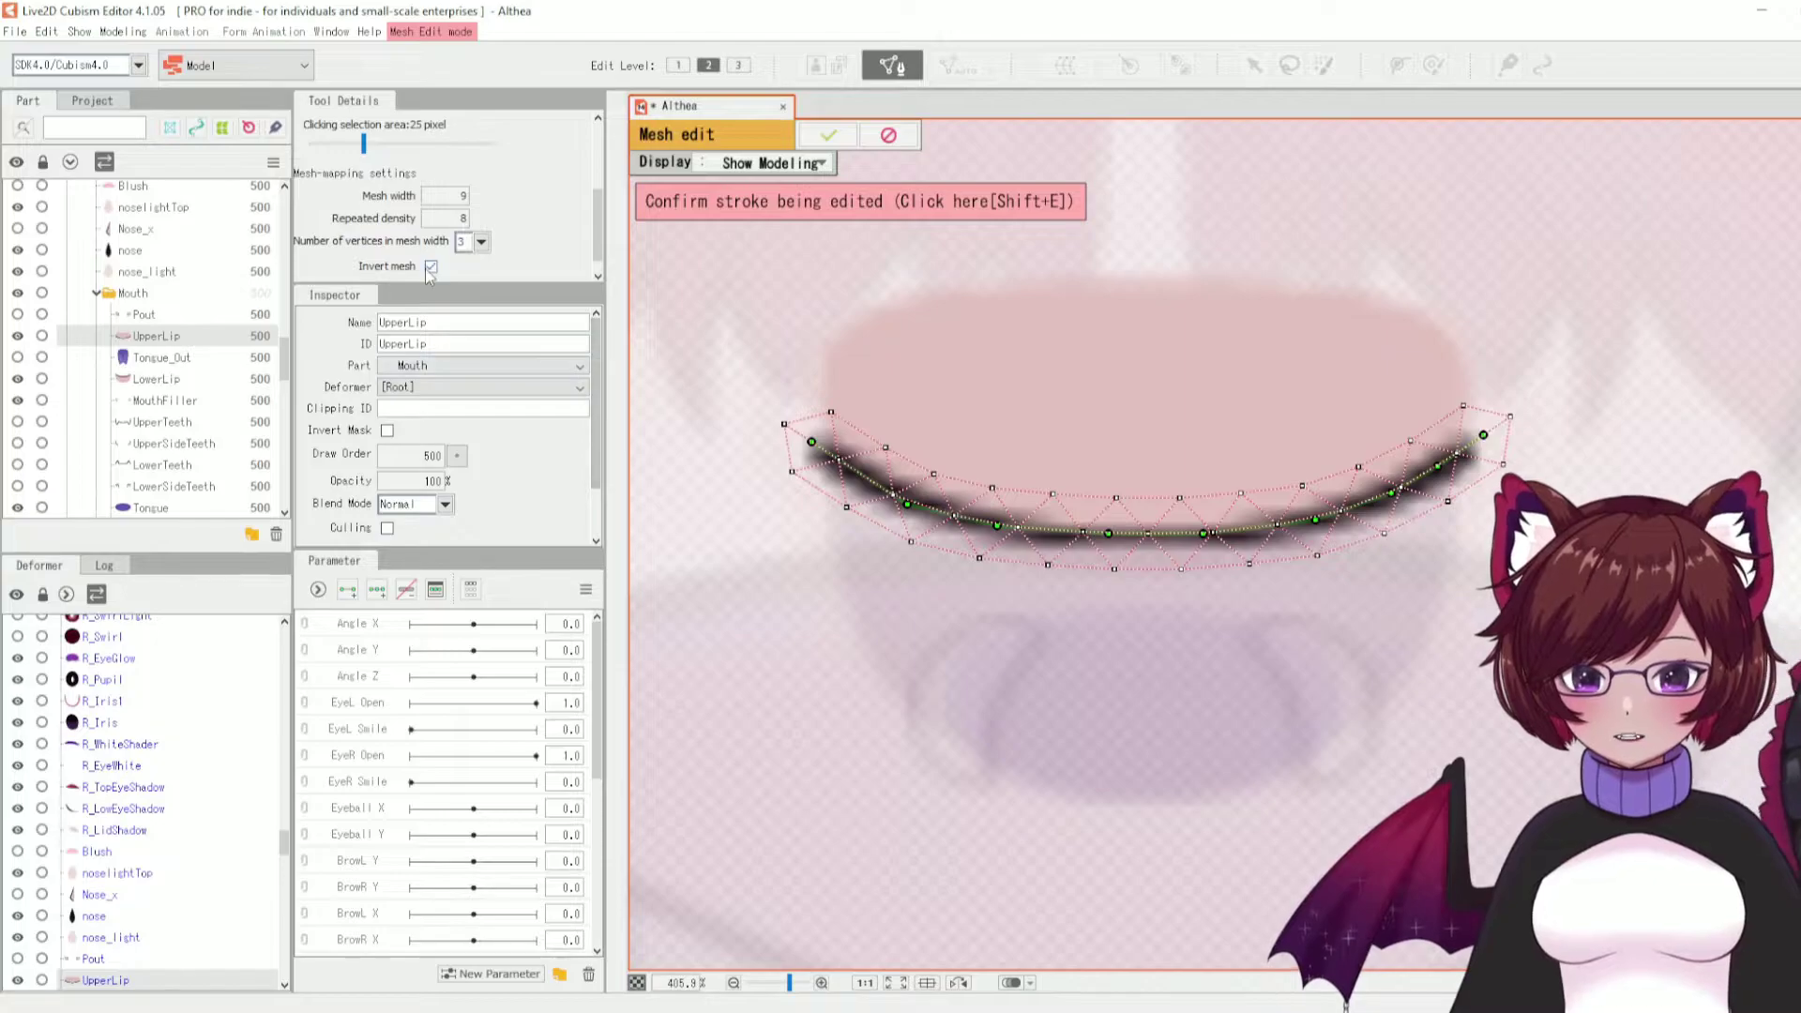
left_click(431, 268)
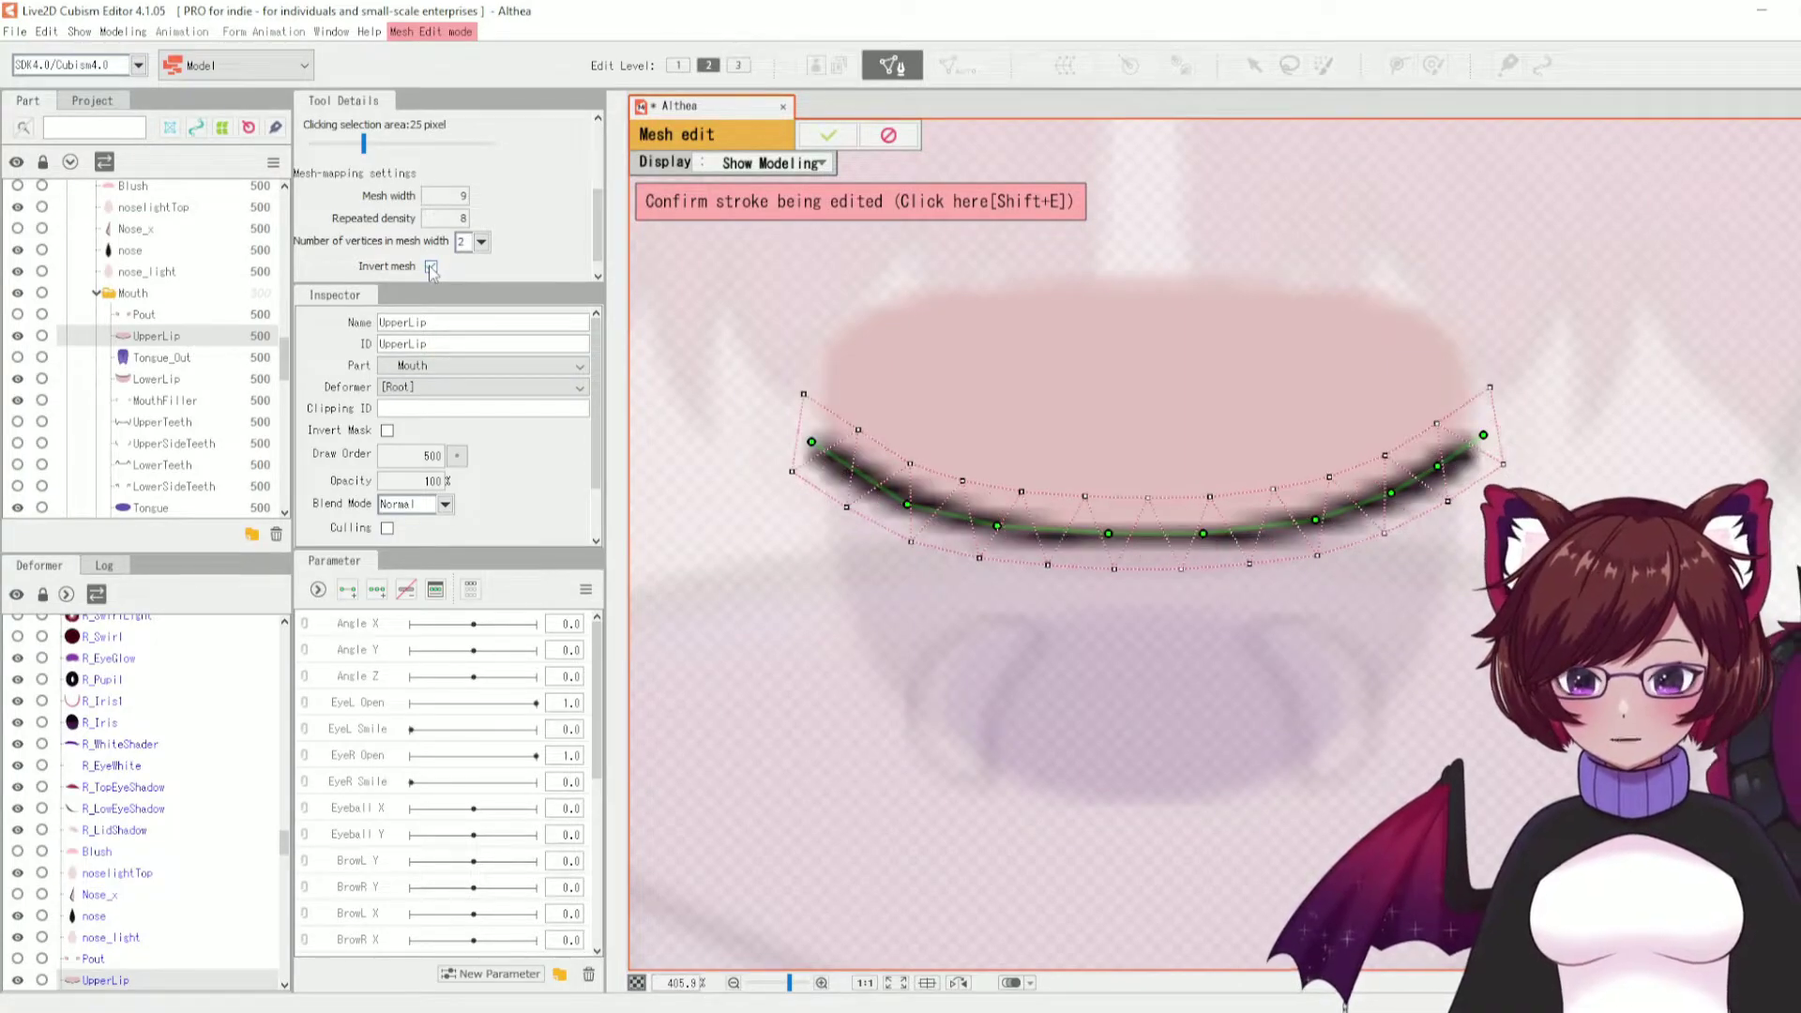
scroll(431, 272, "up", 3)
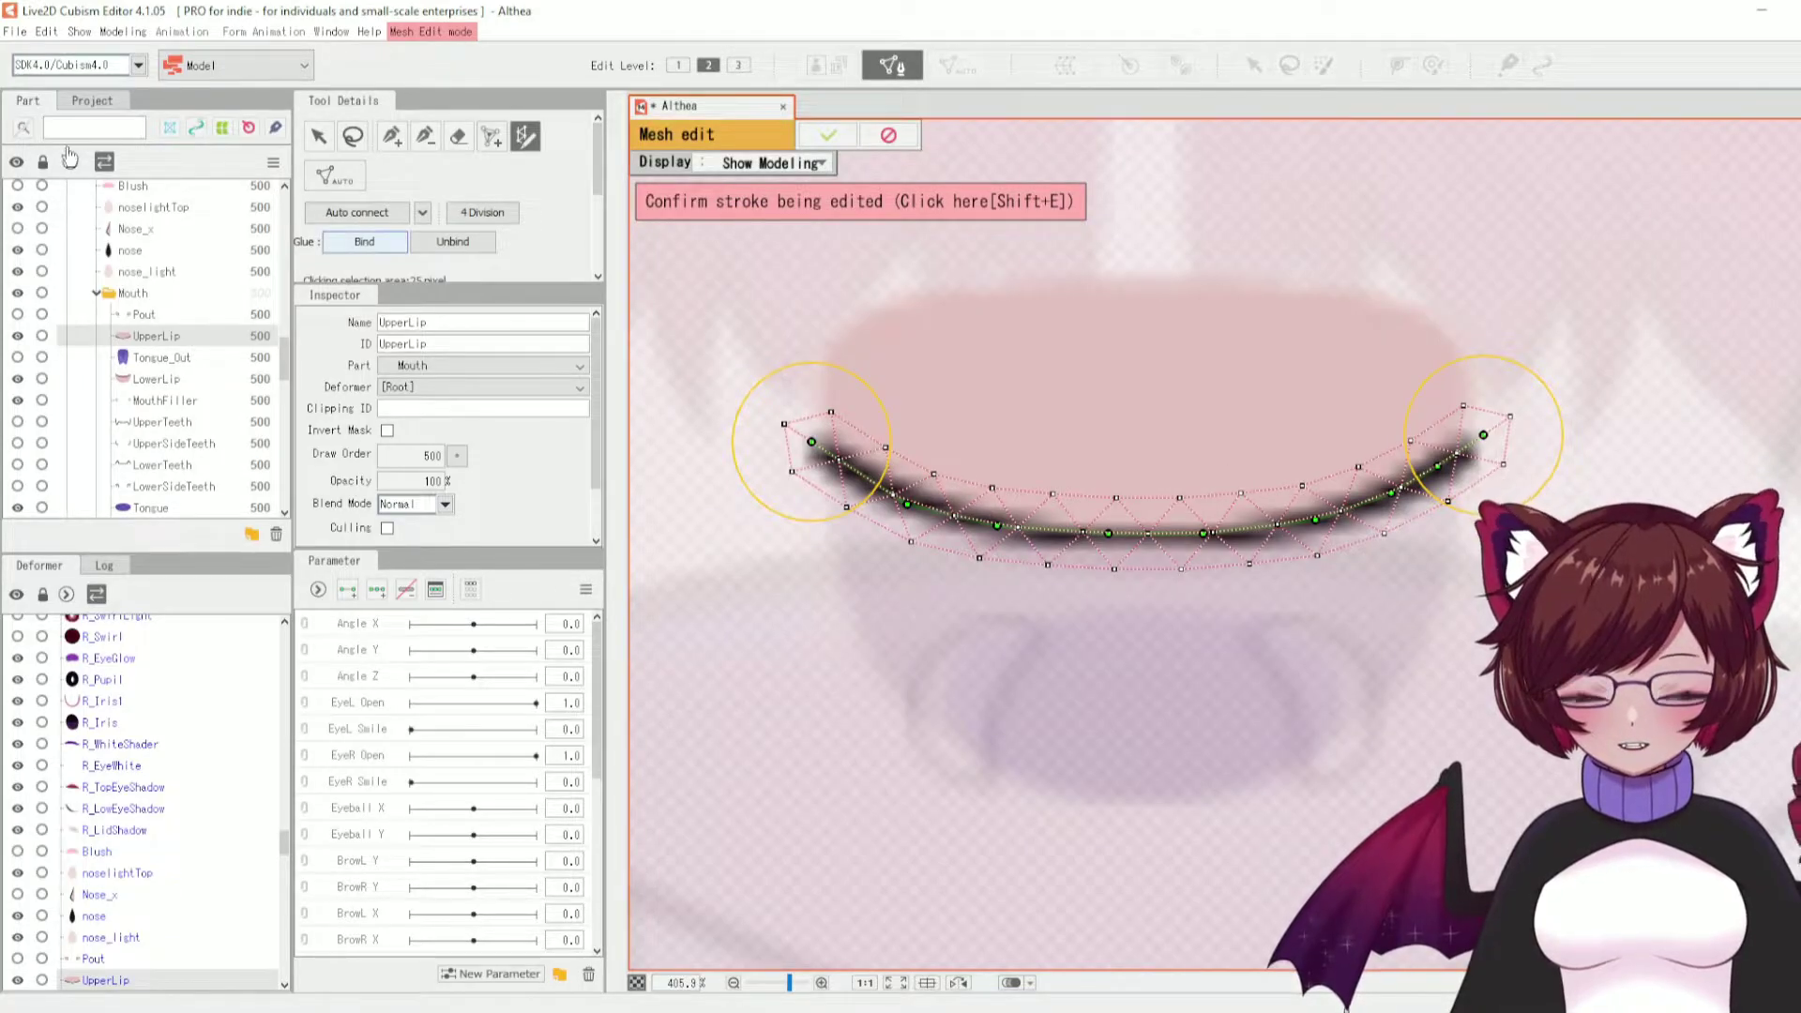
- Confirm the lip stroke, outline the skin area above it with mesh points, auto-connect the mesh and apply the edit
left_click(394, 139)
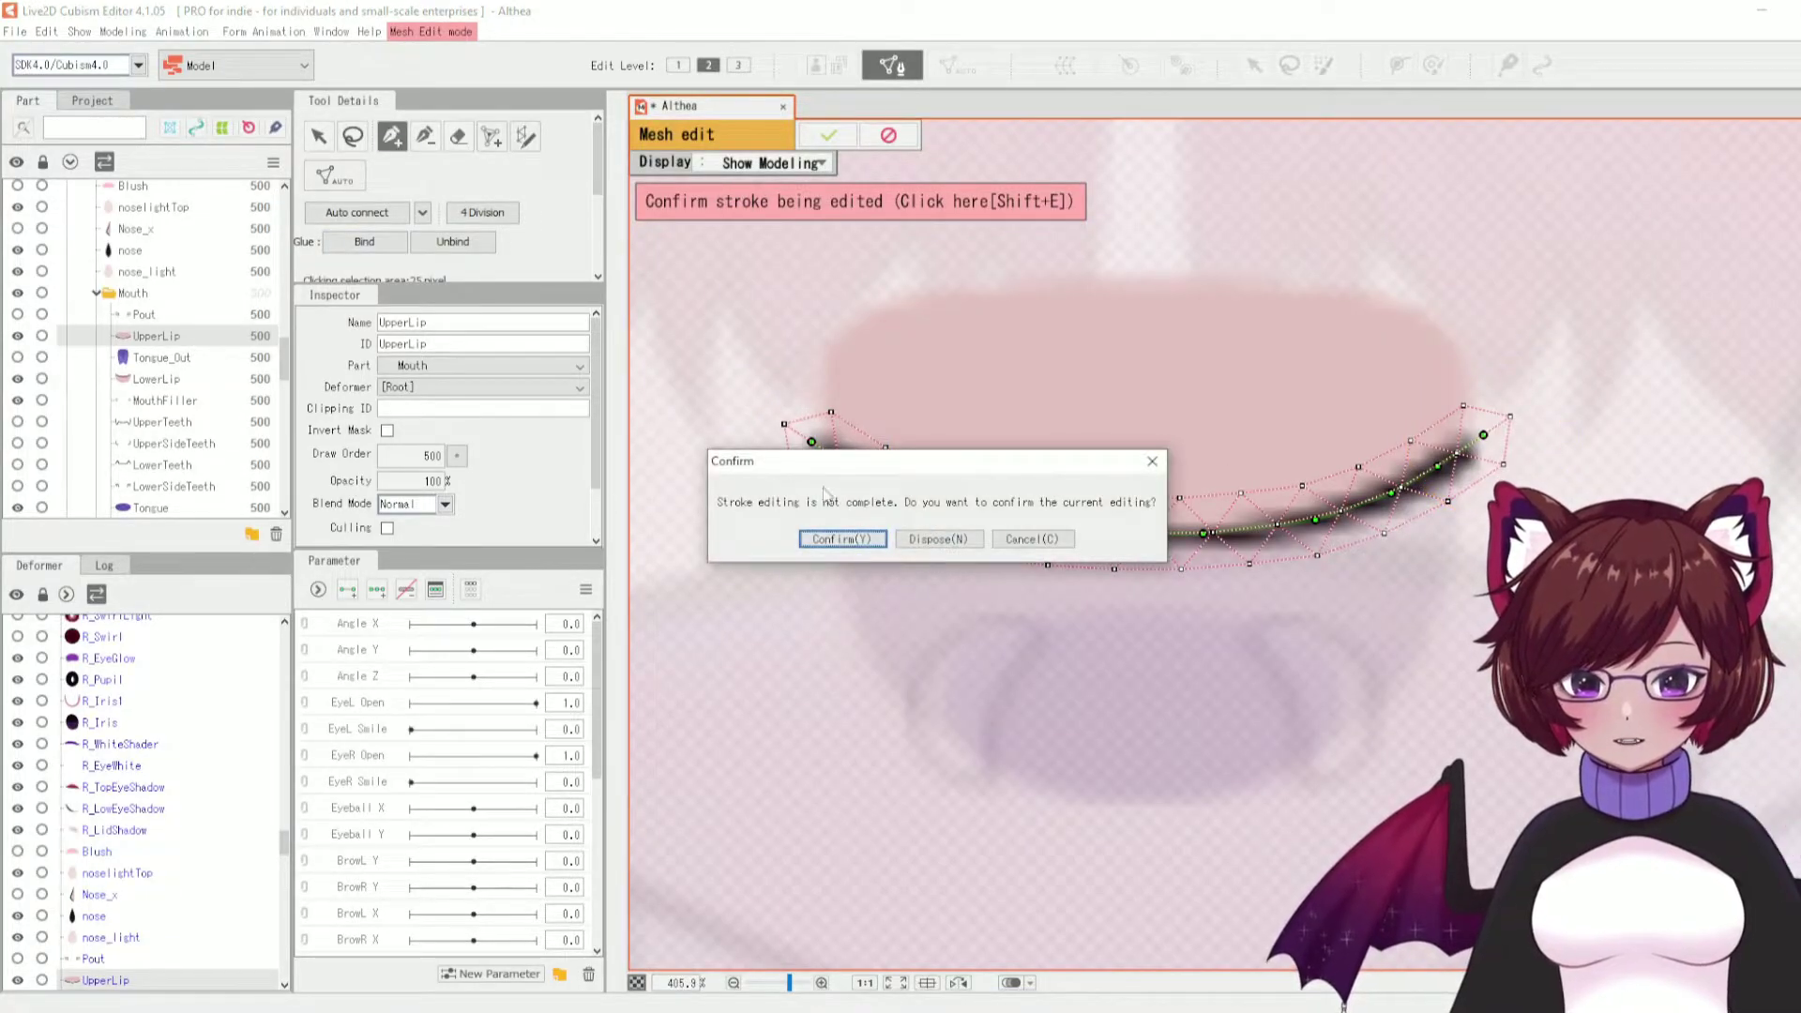
left_click(826, 538)
left_click(784, 424)
left_click(802, 309)
left_click(925, 250)
left_click(1133, 239)
left_click(1371, 248)
left_click(1493, 328)
left_click(1509, 415)
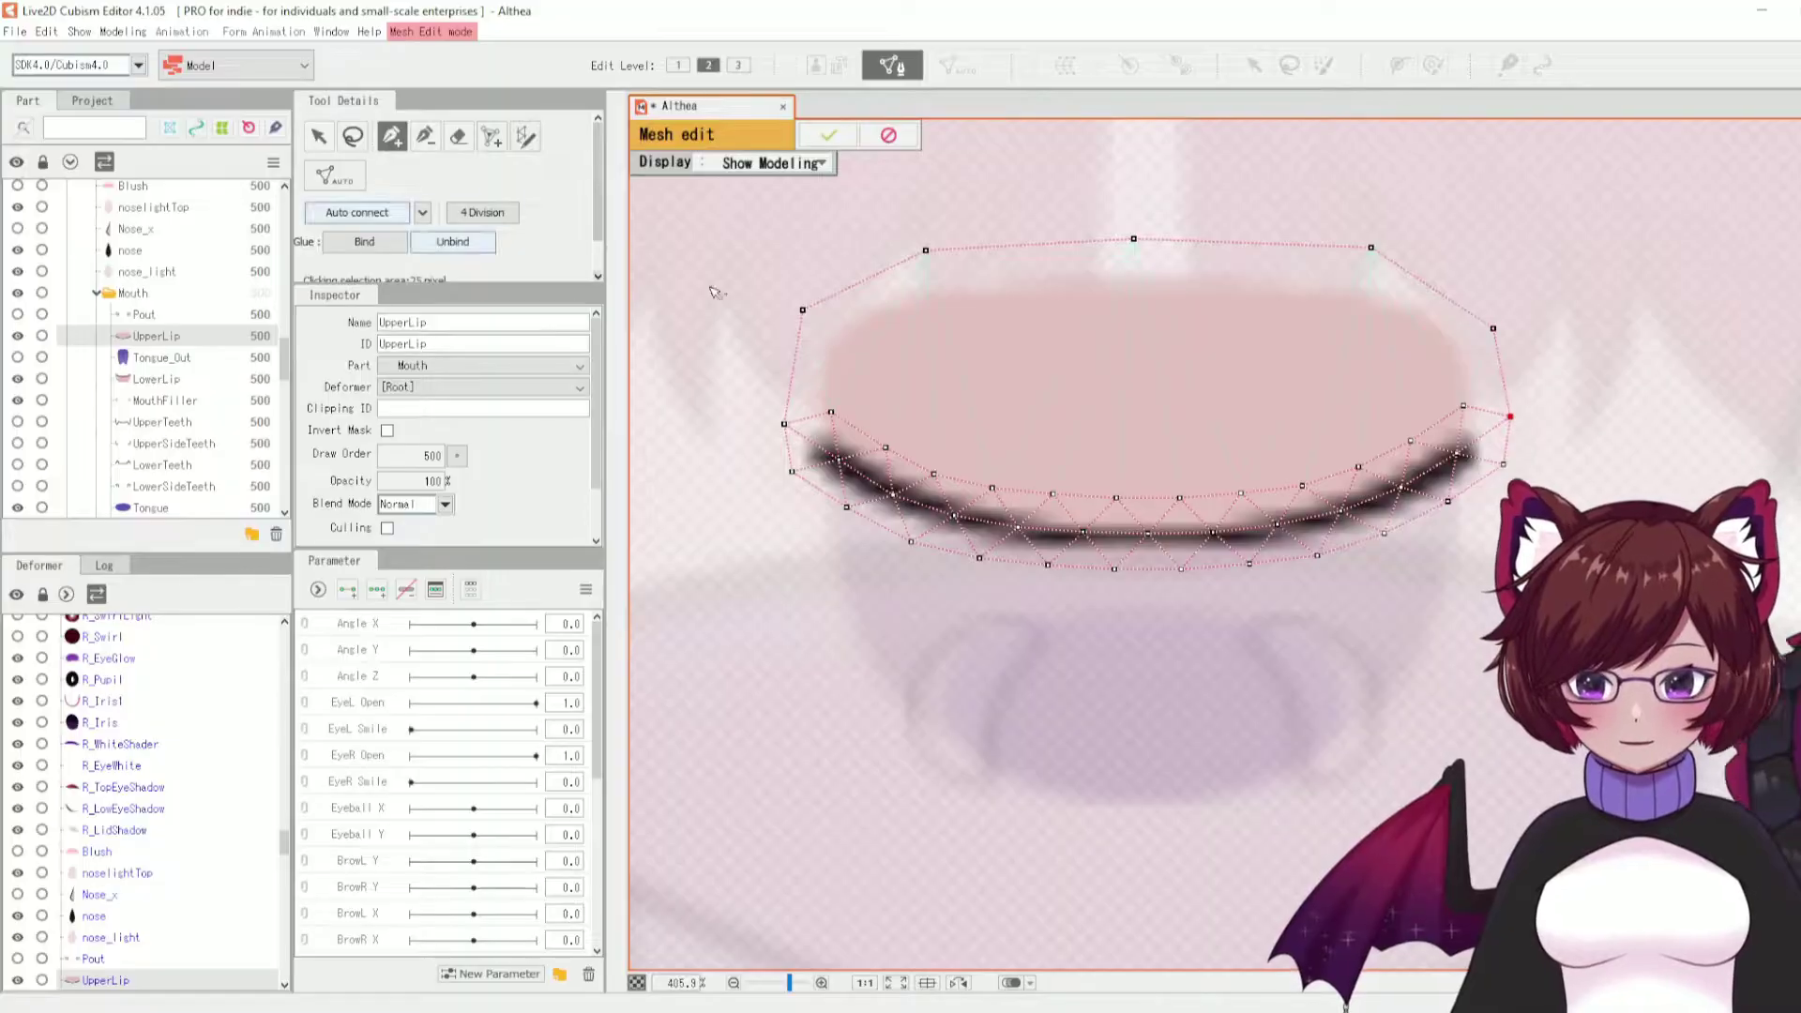
left_click(357, 212)
left_click(835, 134)
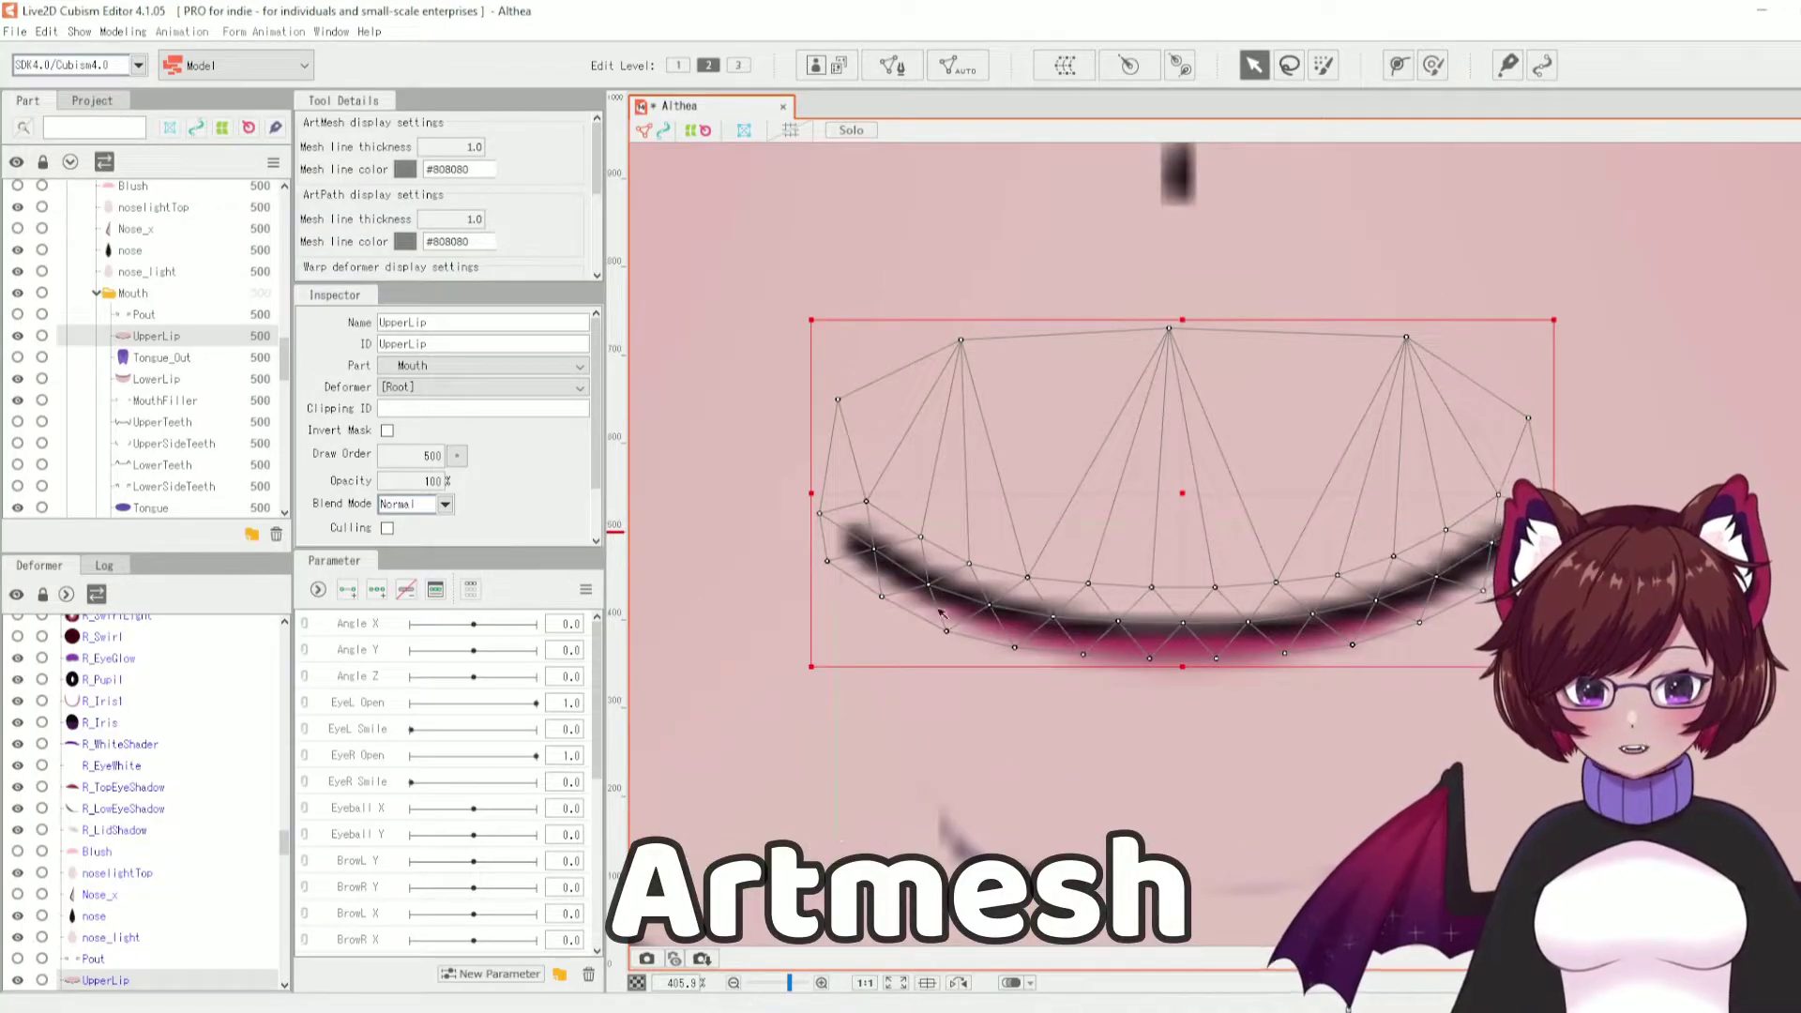
- Try moving the UpperLip ArtMesh slightly and undo the move
mouse_move(1184, 496)
left_mouse_down()
mouse_move(1184, 526)
mouse_move(1161, 482)
mouse_move(1209, 435)
mouse_move(1166, 418)
mouse_move(1209, 442)
mouse_move(1183, 496)
left_mouse_up()
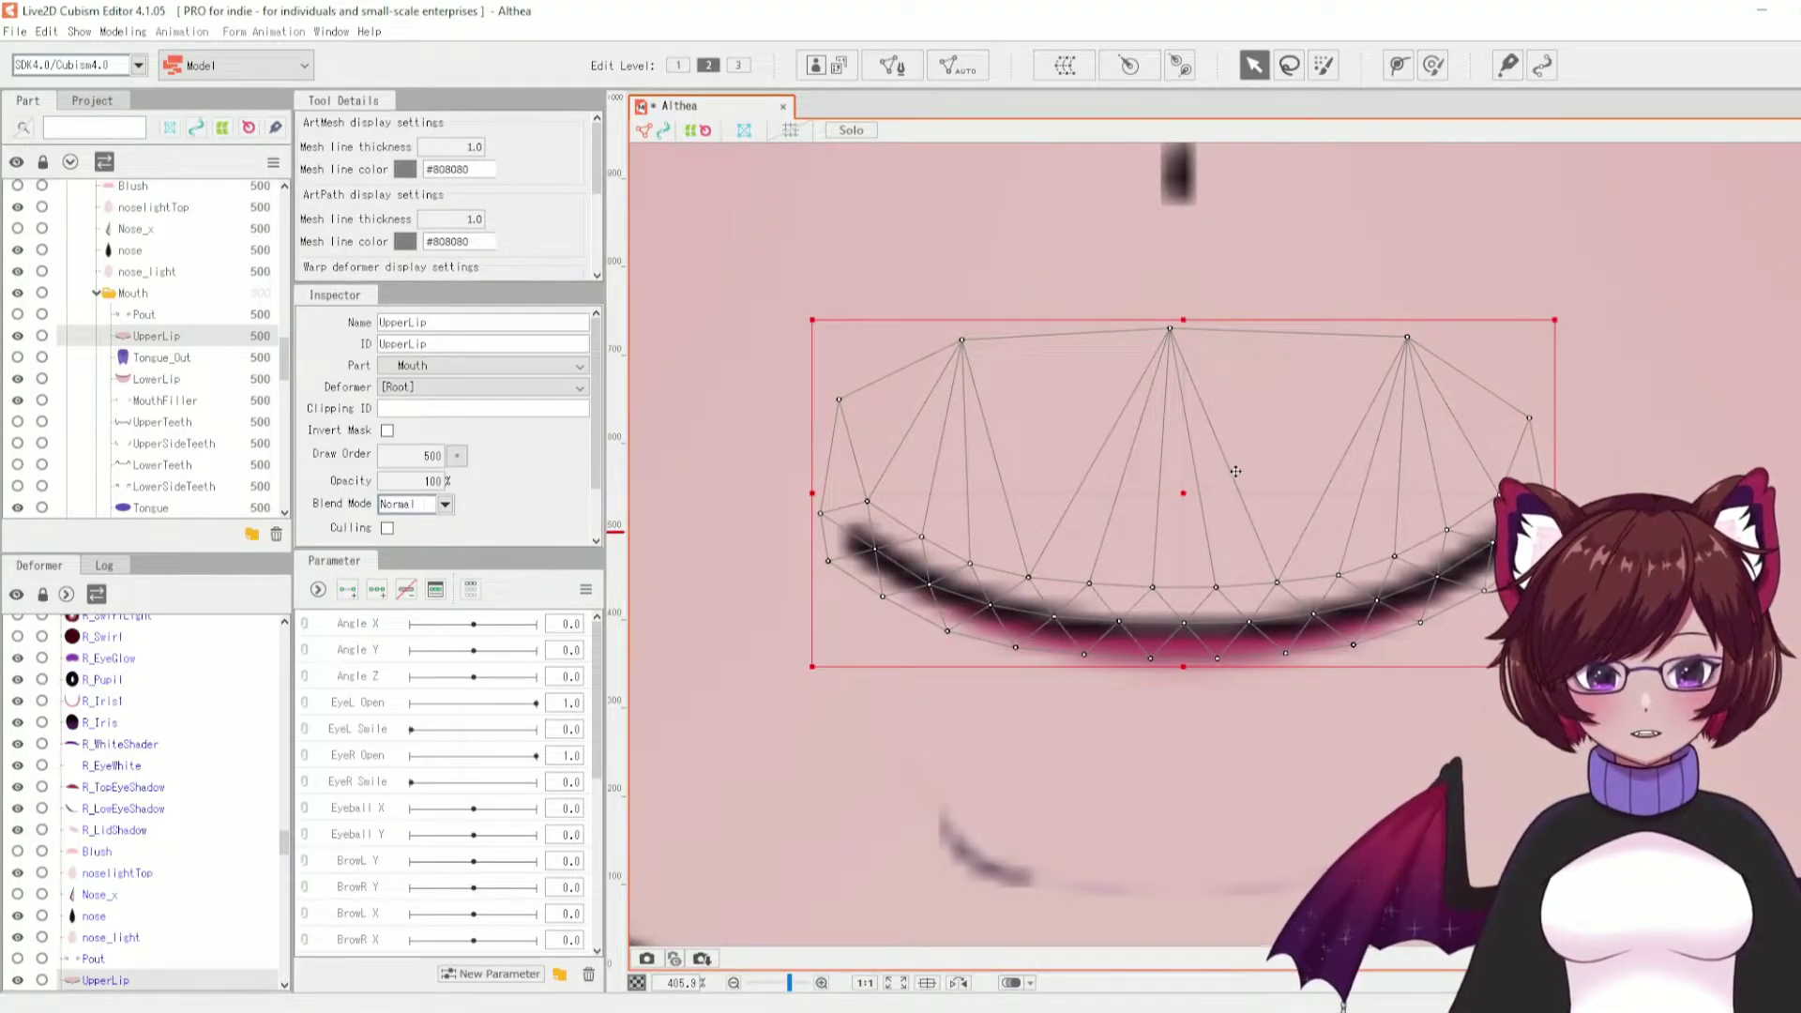
mouse_move(1235, 473)
left_mouse_down()
mouse_move(1251, 461)
mouse_move(1235, 455)
left_mouse_up()
key("ctrl+z")
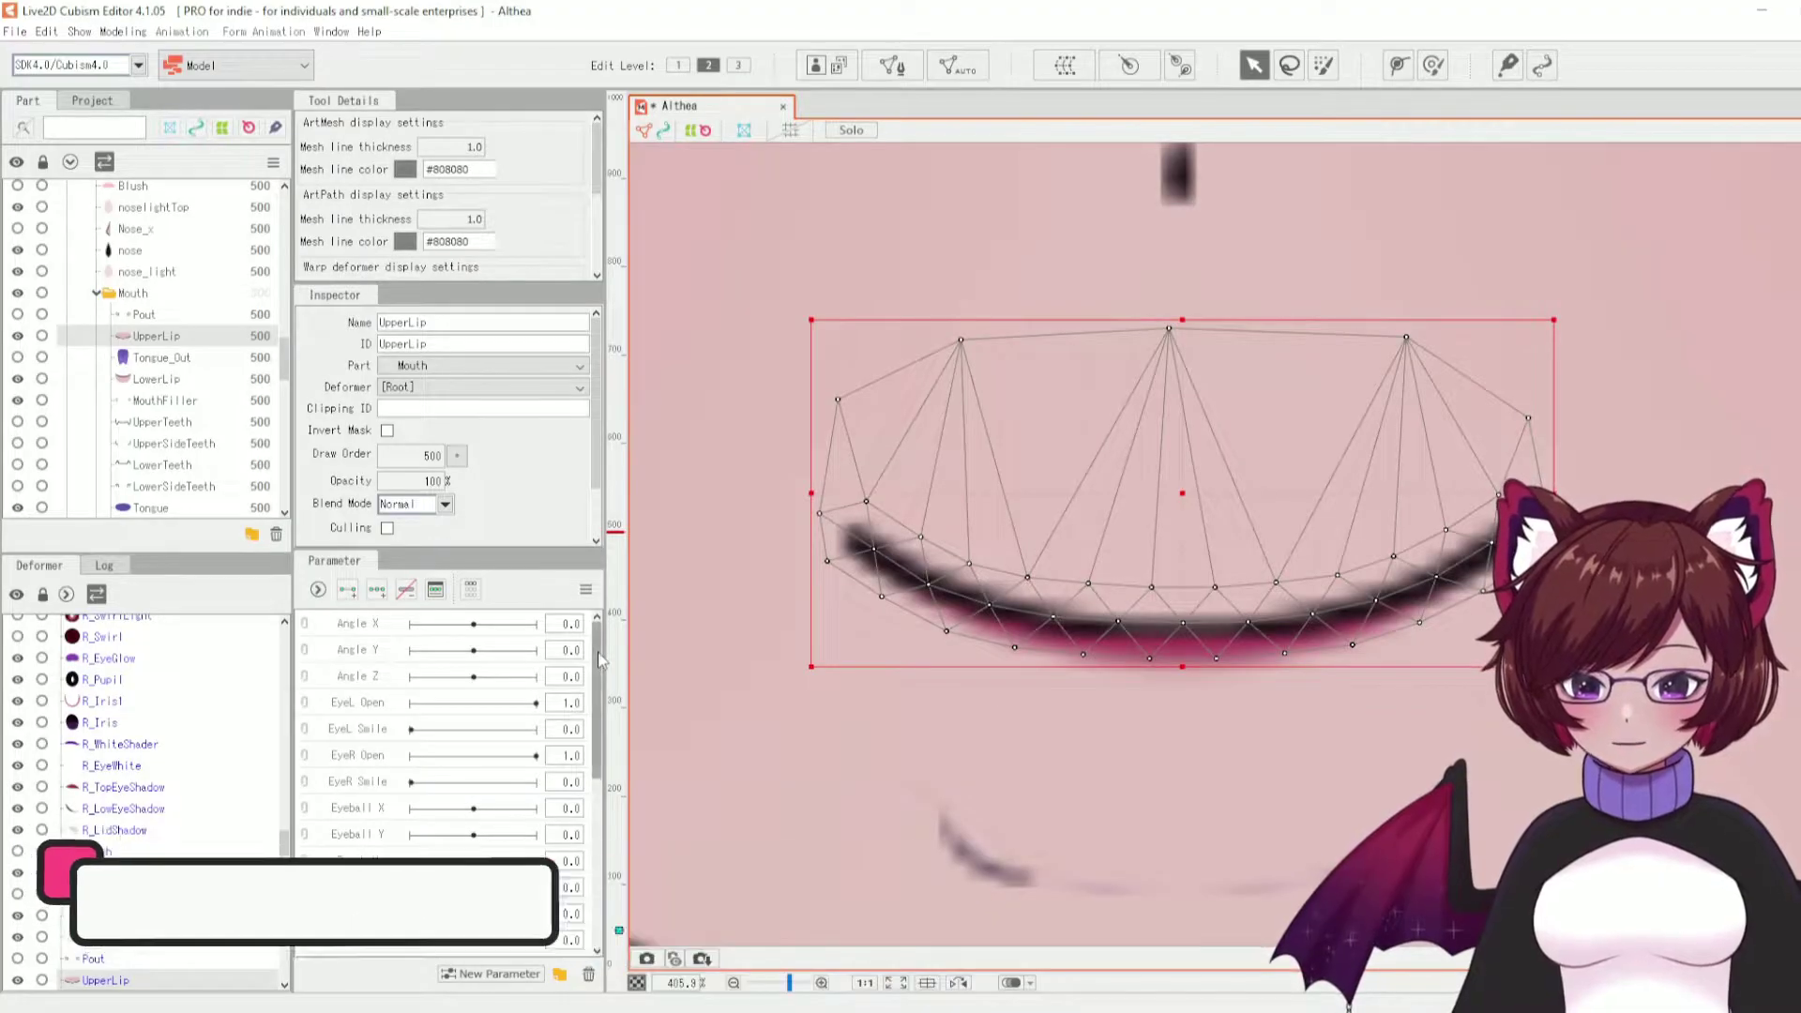
- Try two and then three keyforms for UpperLip on the Mouth Form parameter, and delete all of its keyforms
scroll(600, 666, "down", 1)
left_click_drag(600, 668, 598, 822)
left_click(360, 708)
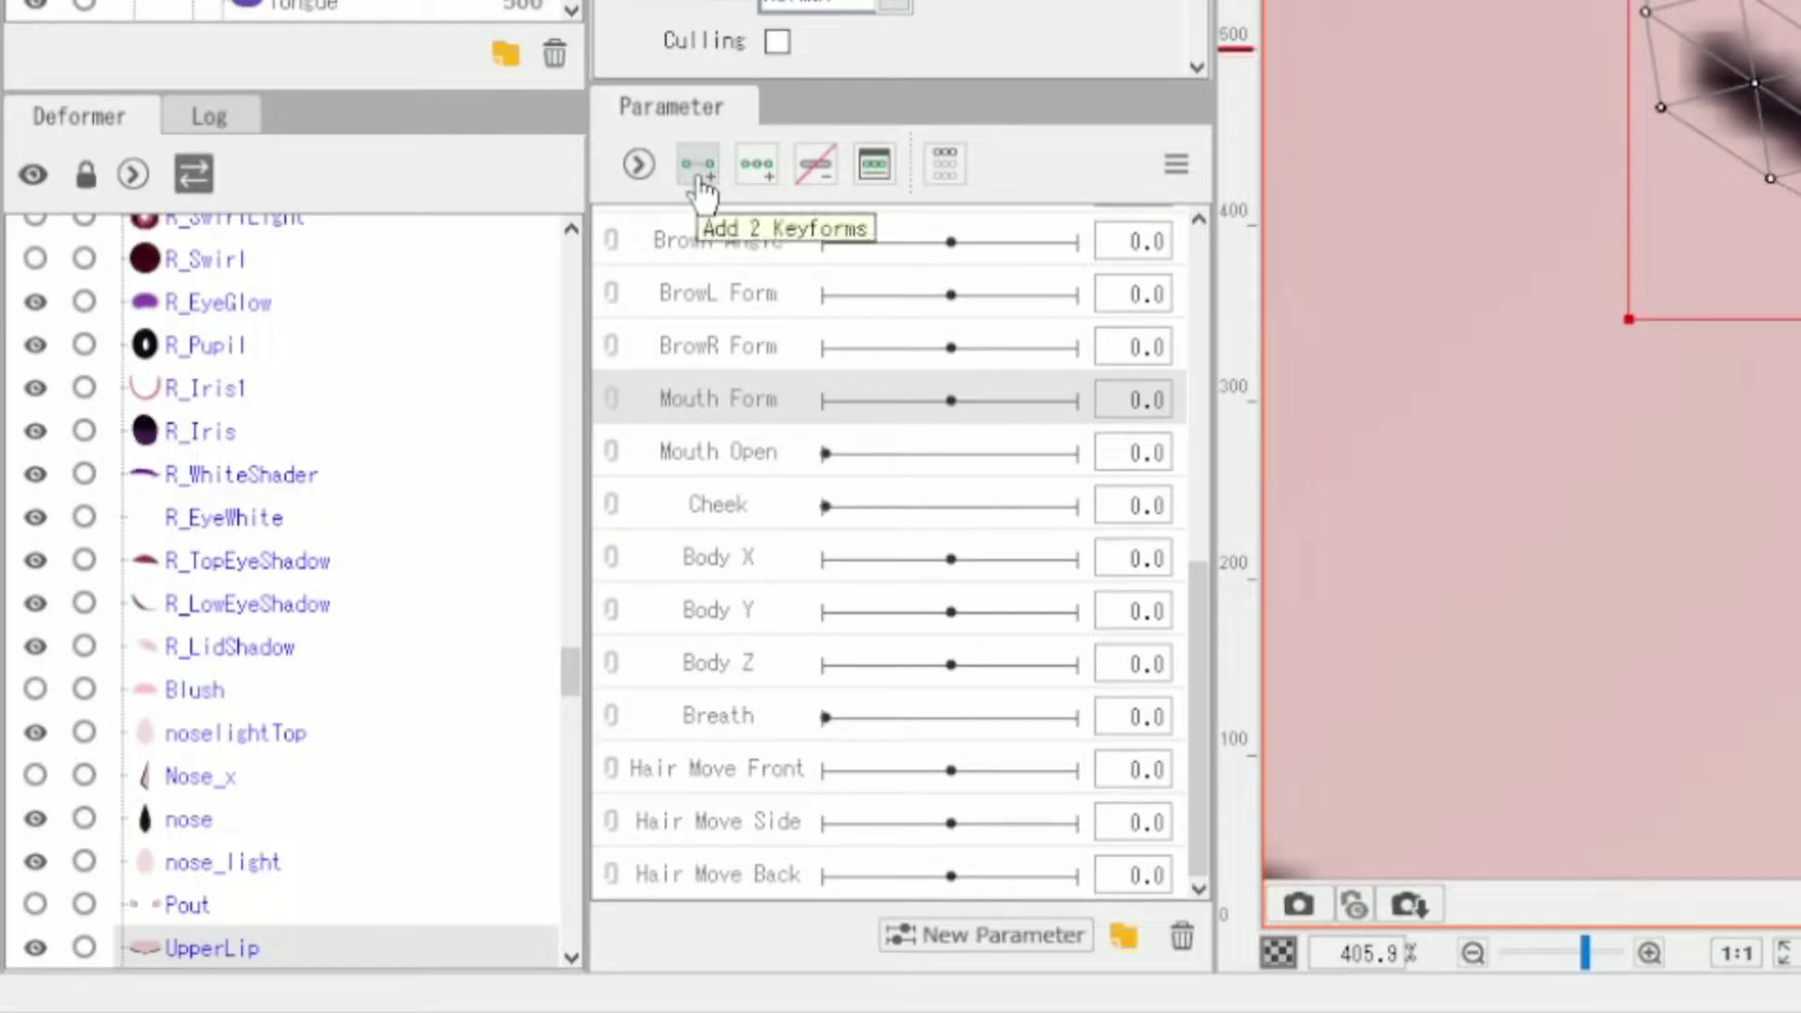
left_click(699, 184)
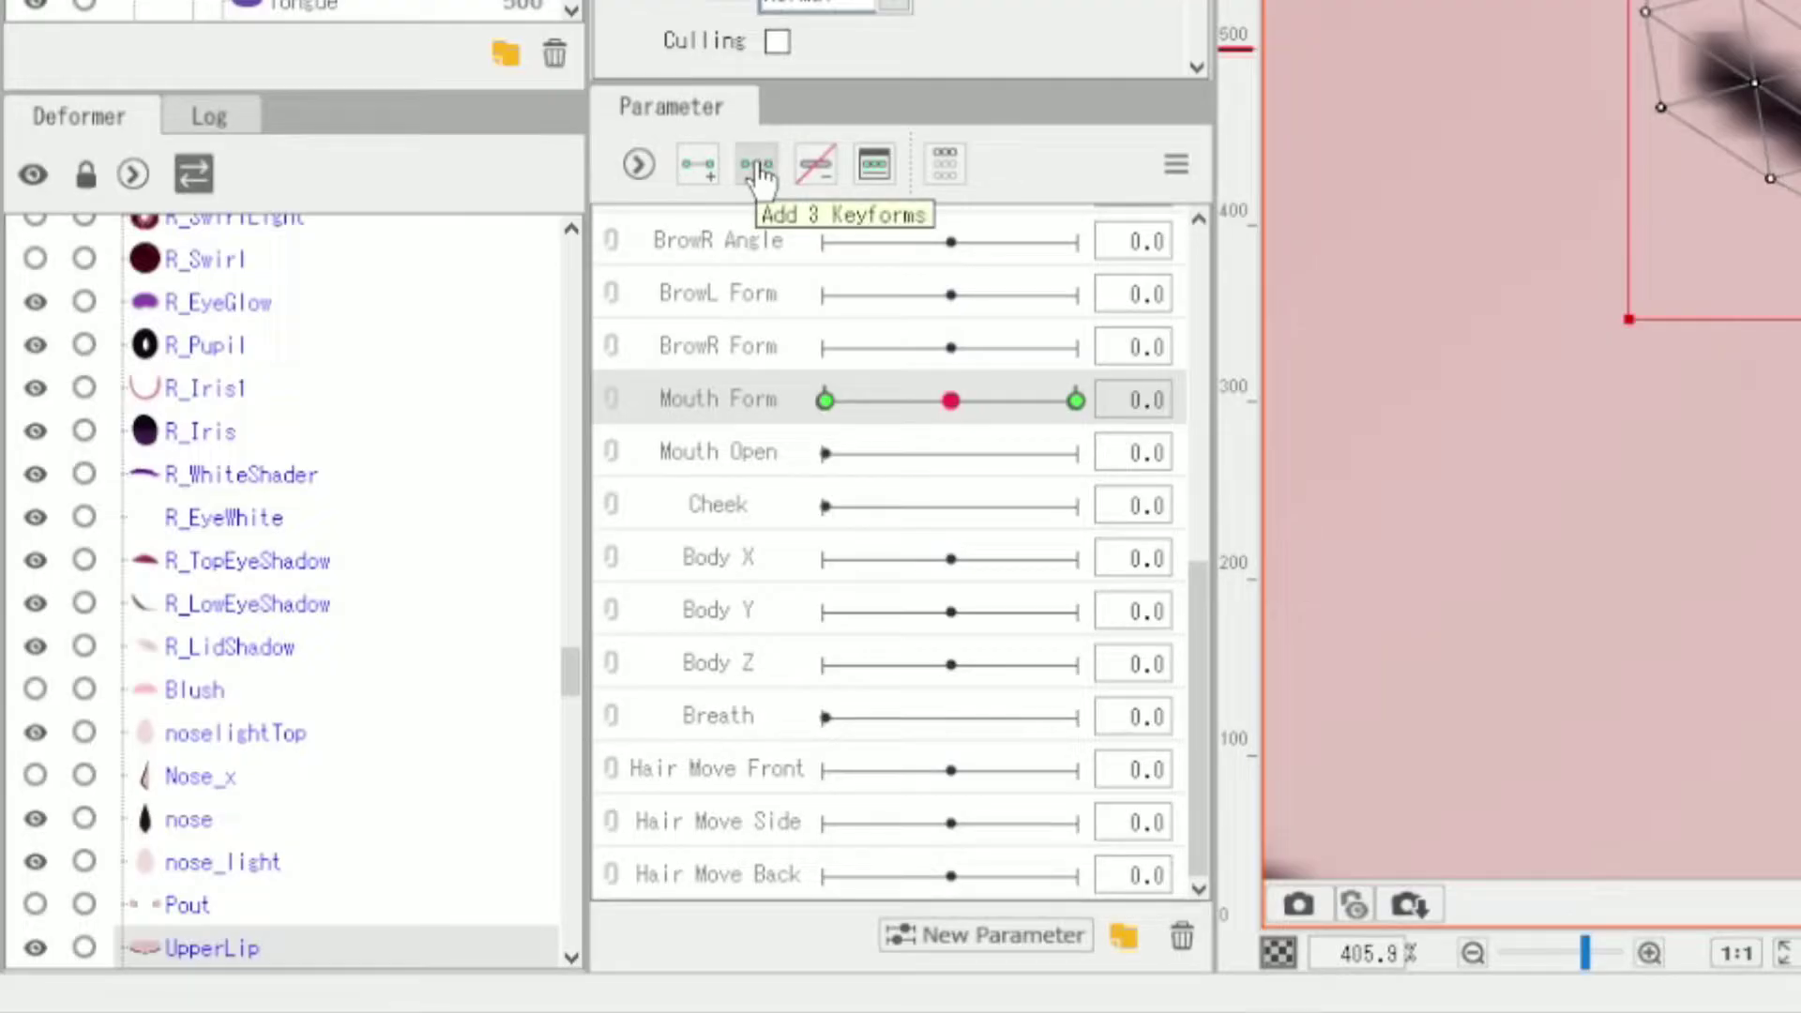
left_click(758, 173)
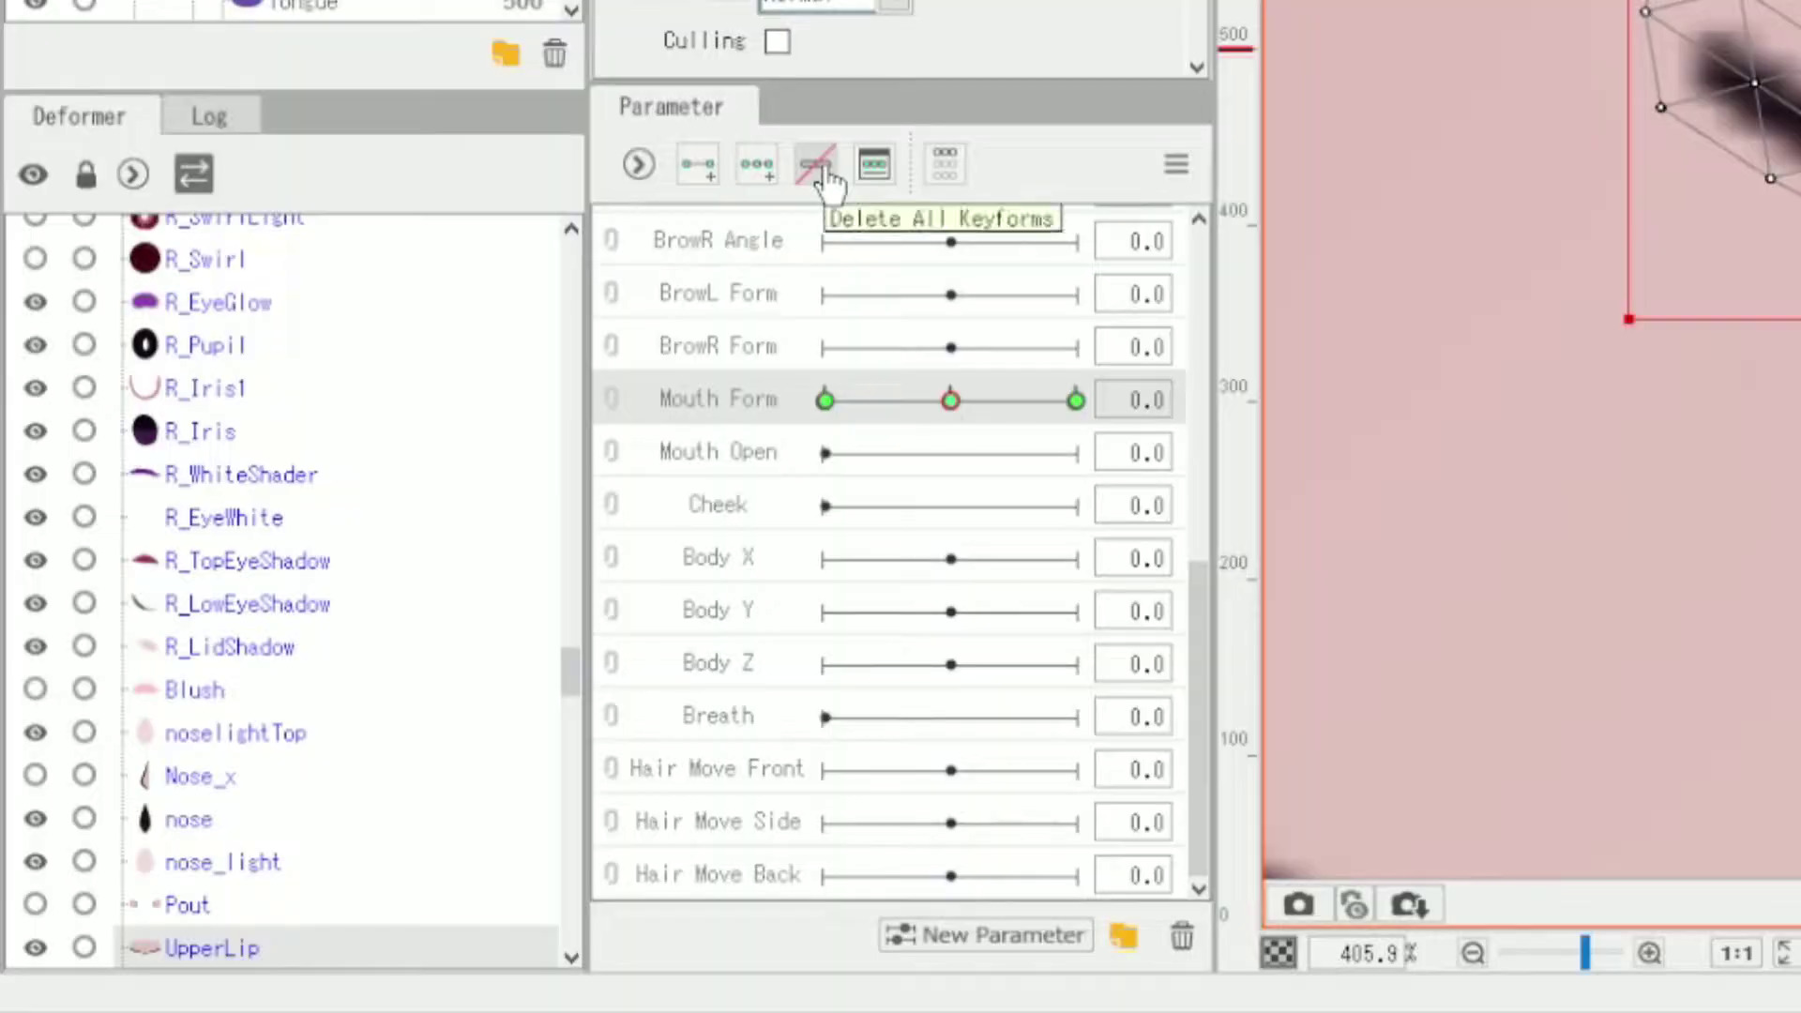
left_click(816, 167)
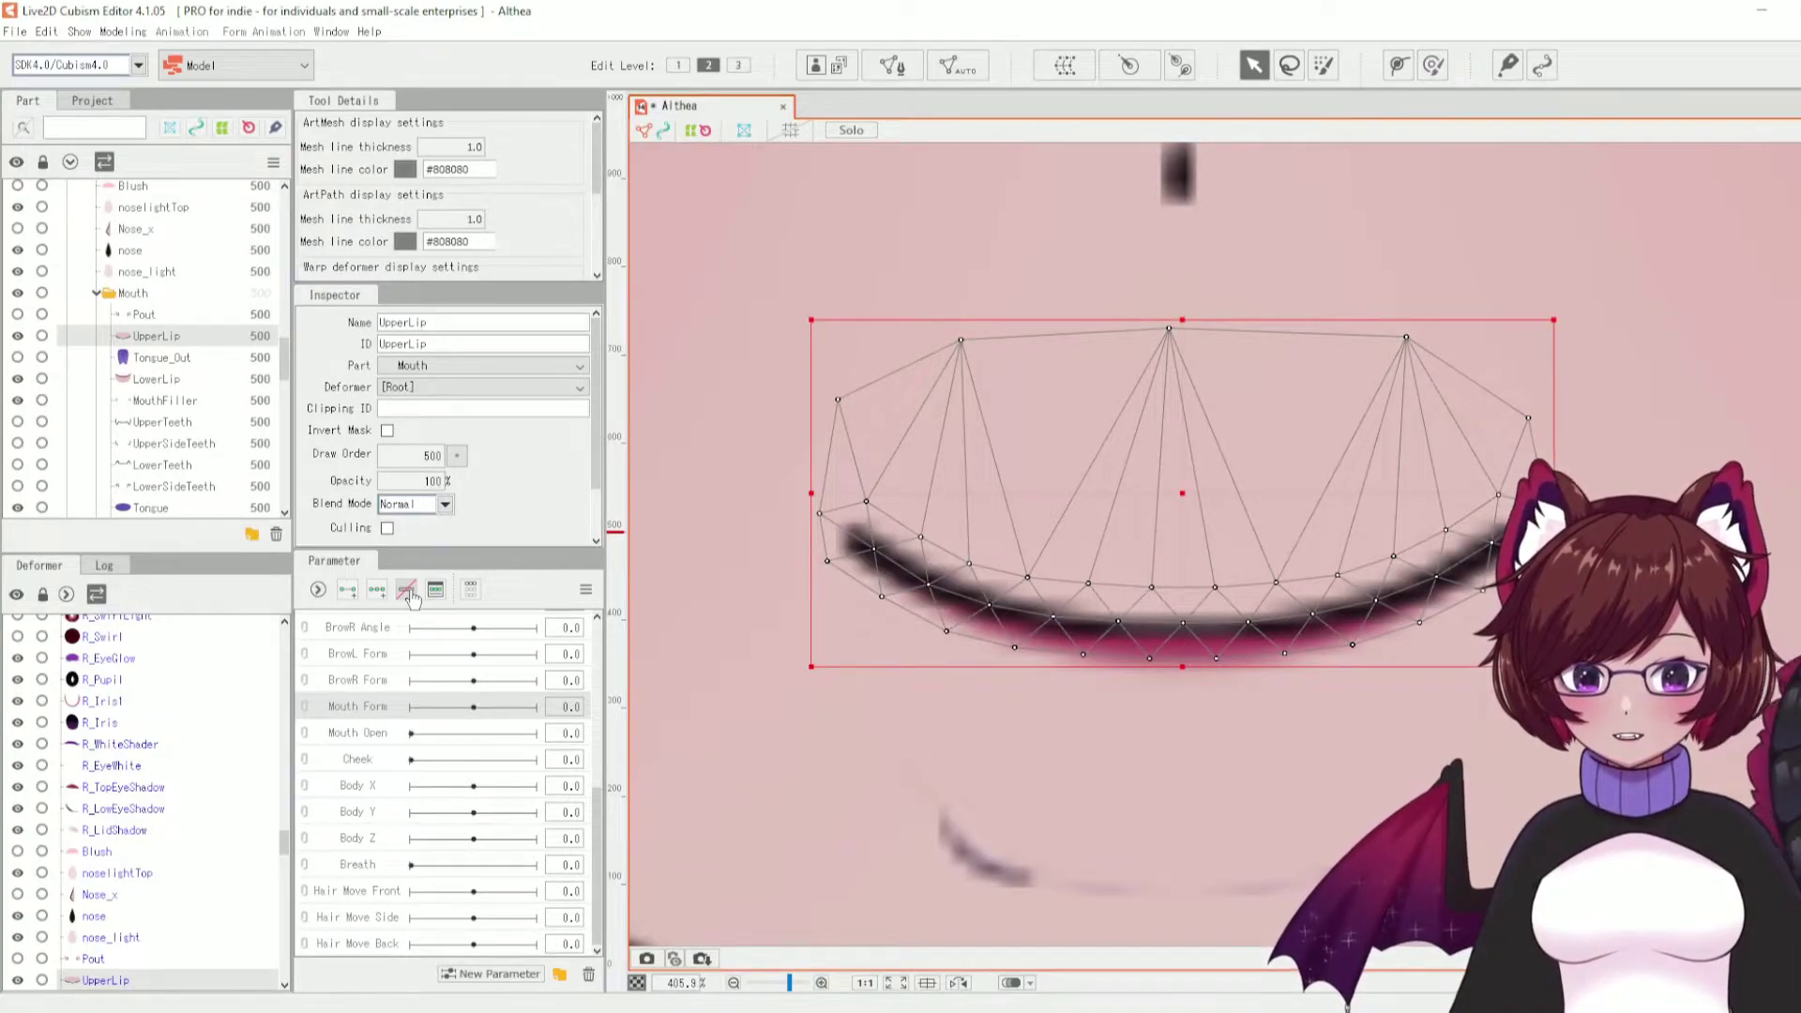
- Add three keyforms for UpperLip on the Mouth Form parameter and set the parameter to 1.0
left_click(376, 589)
left_click(535, 706)
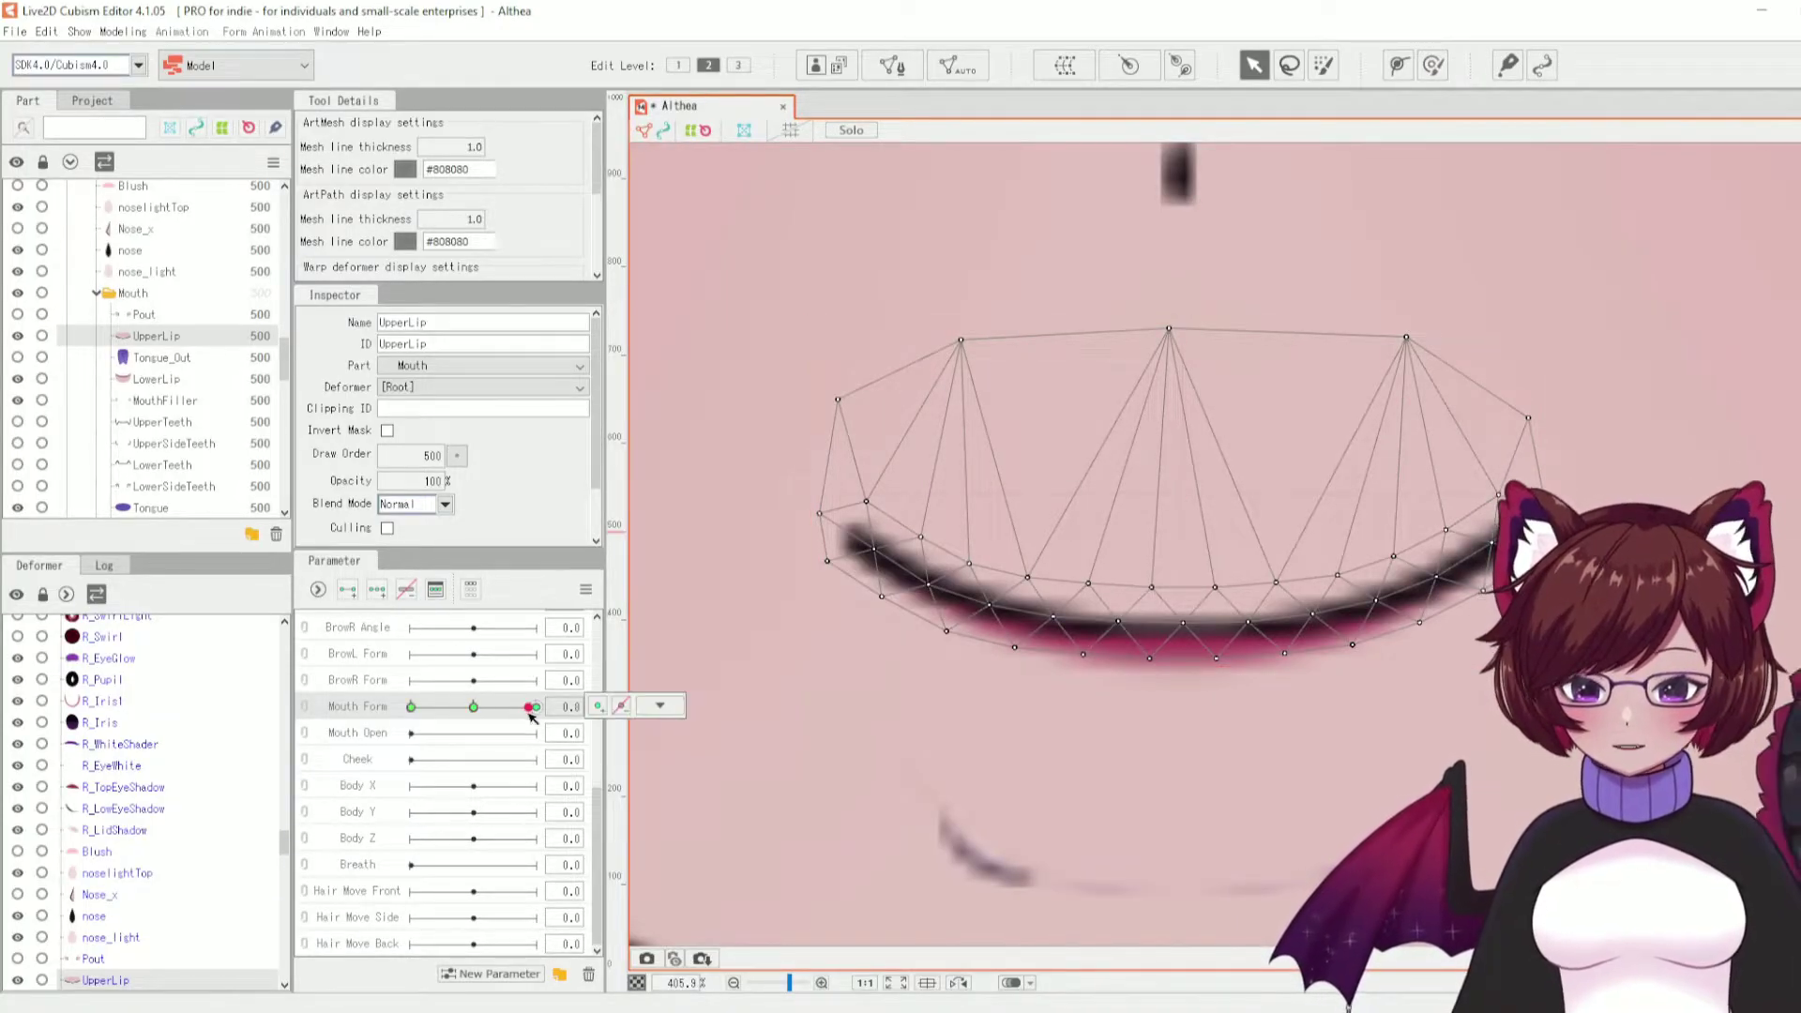
left_click(659, 705)
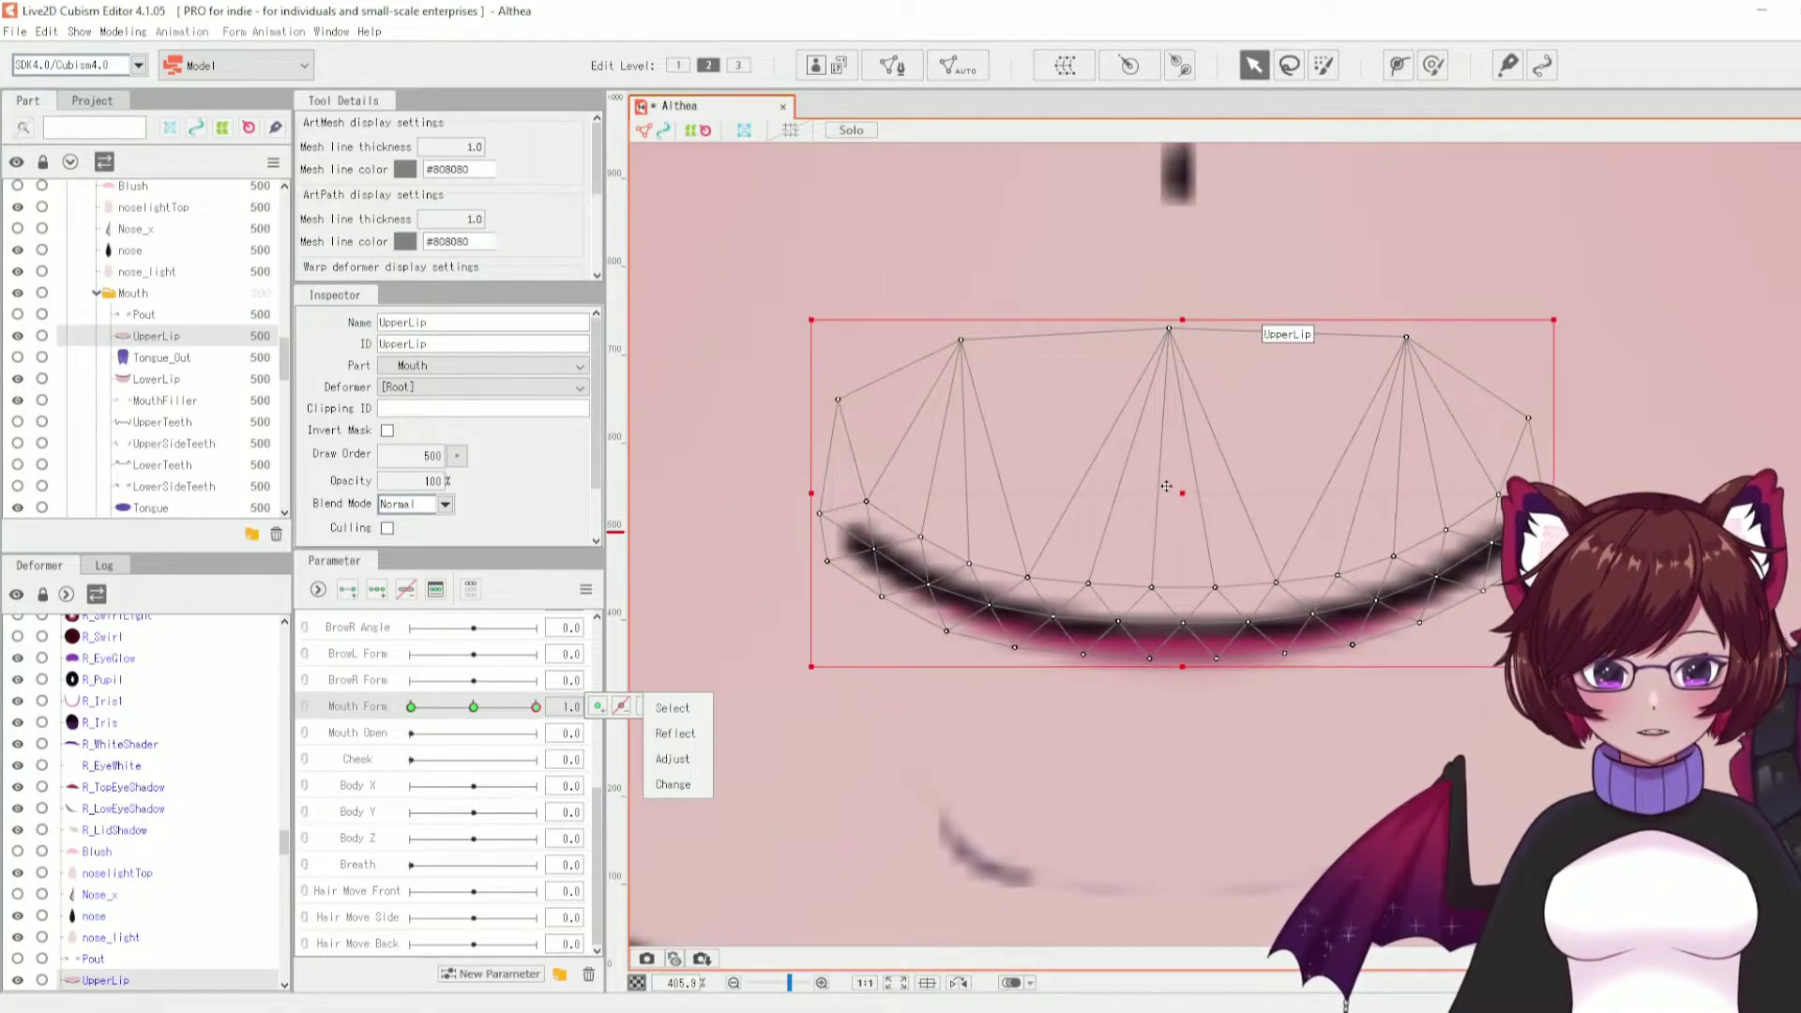
- Try shifting the UpperLip ArtMesh up and to the right at the Mouth Form 1.0 key
left_click_drag(1179, 488, 1398, 328)
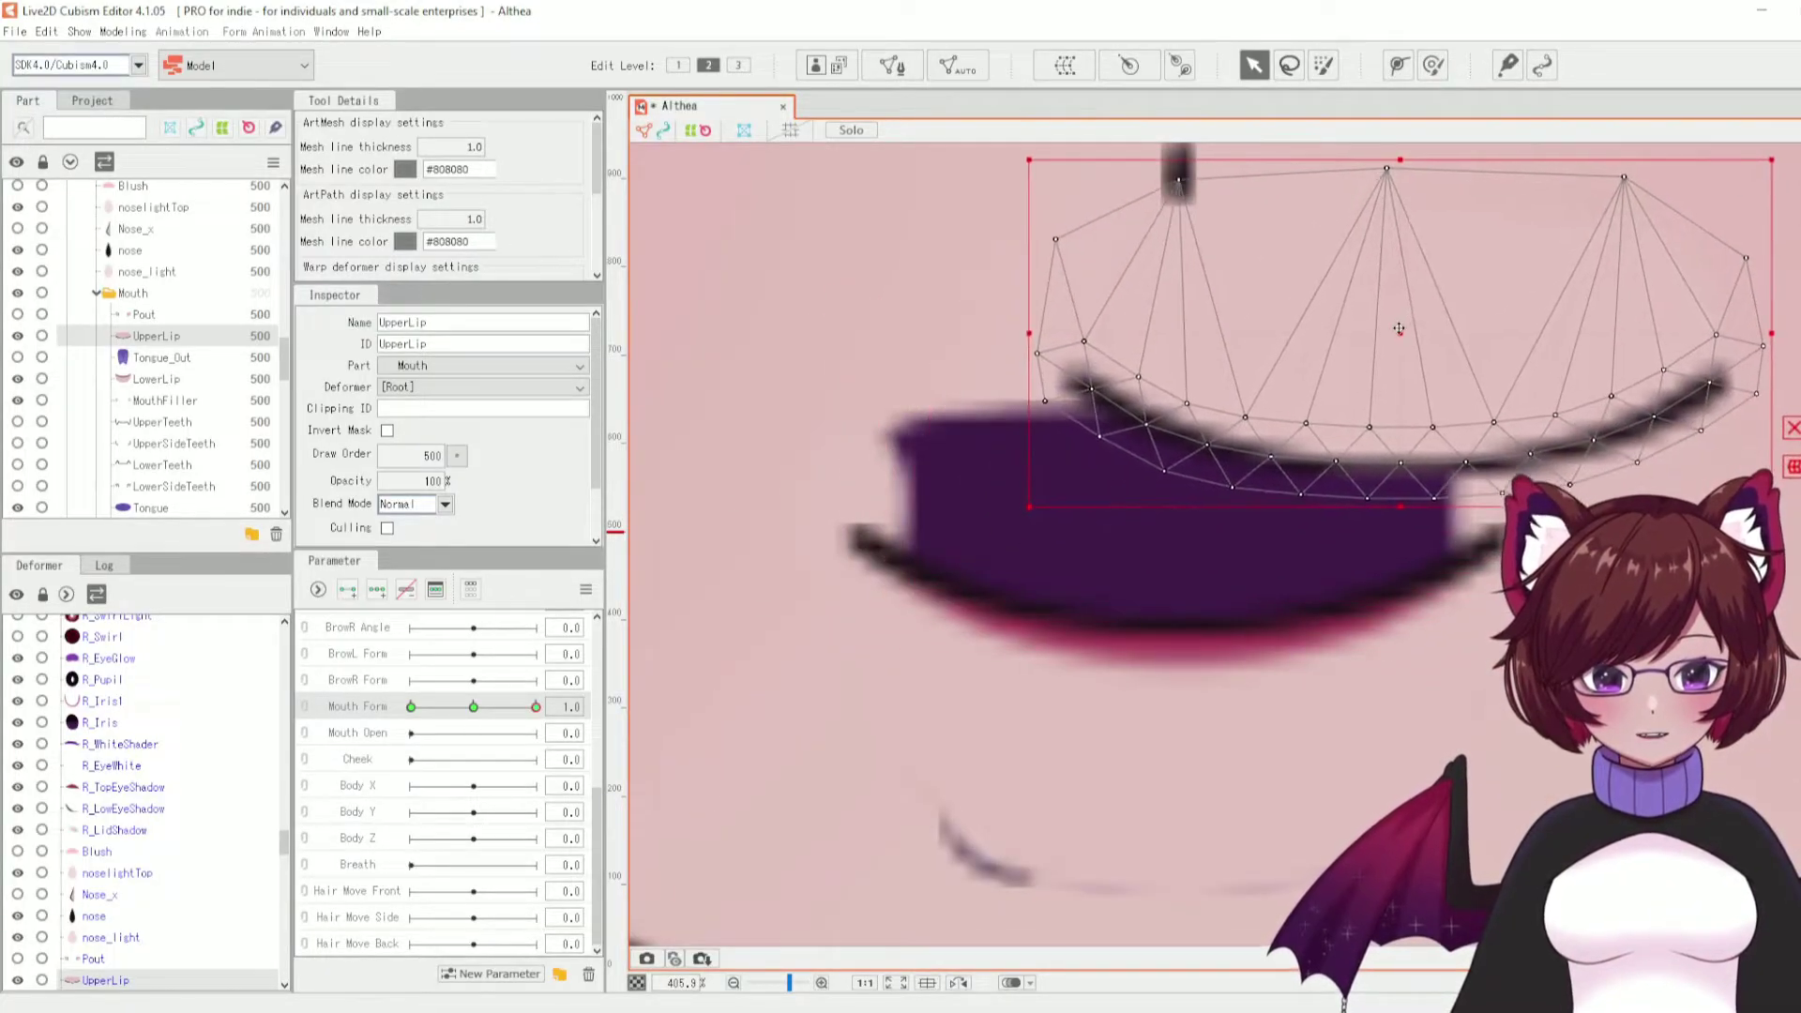
left_click(409, 590)
left_click_drag(535, 706, 489, 717)
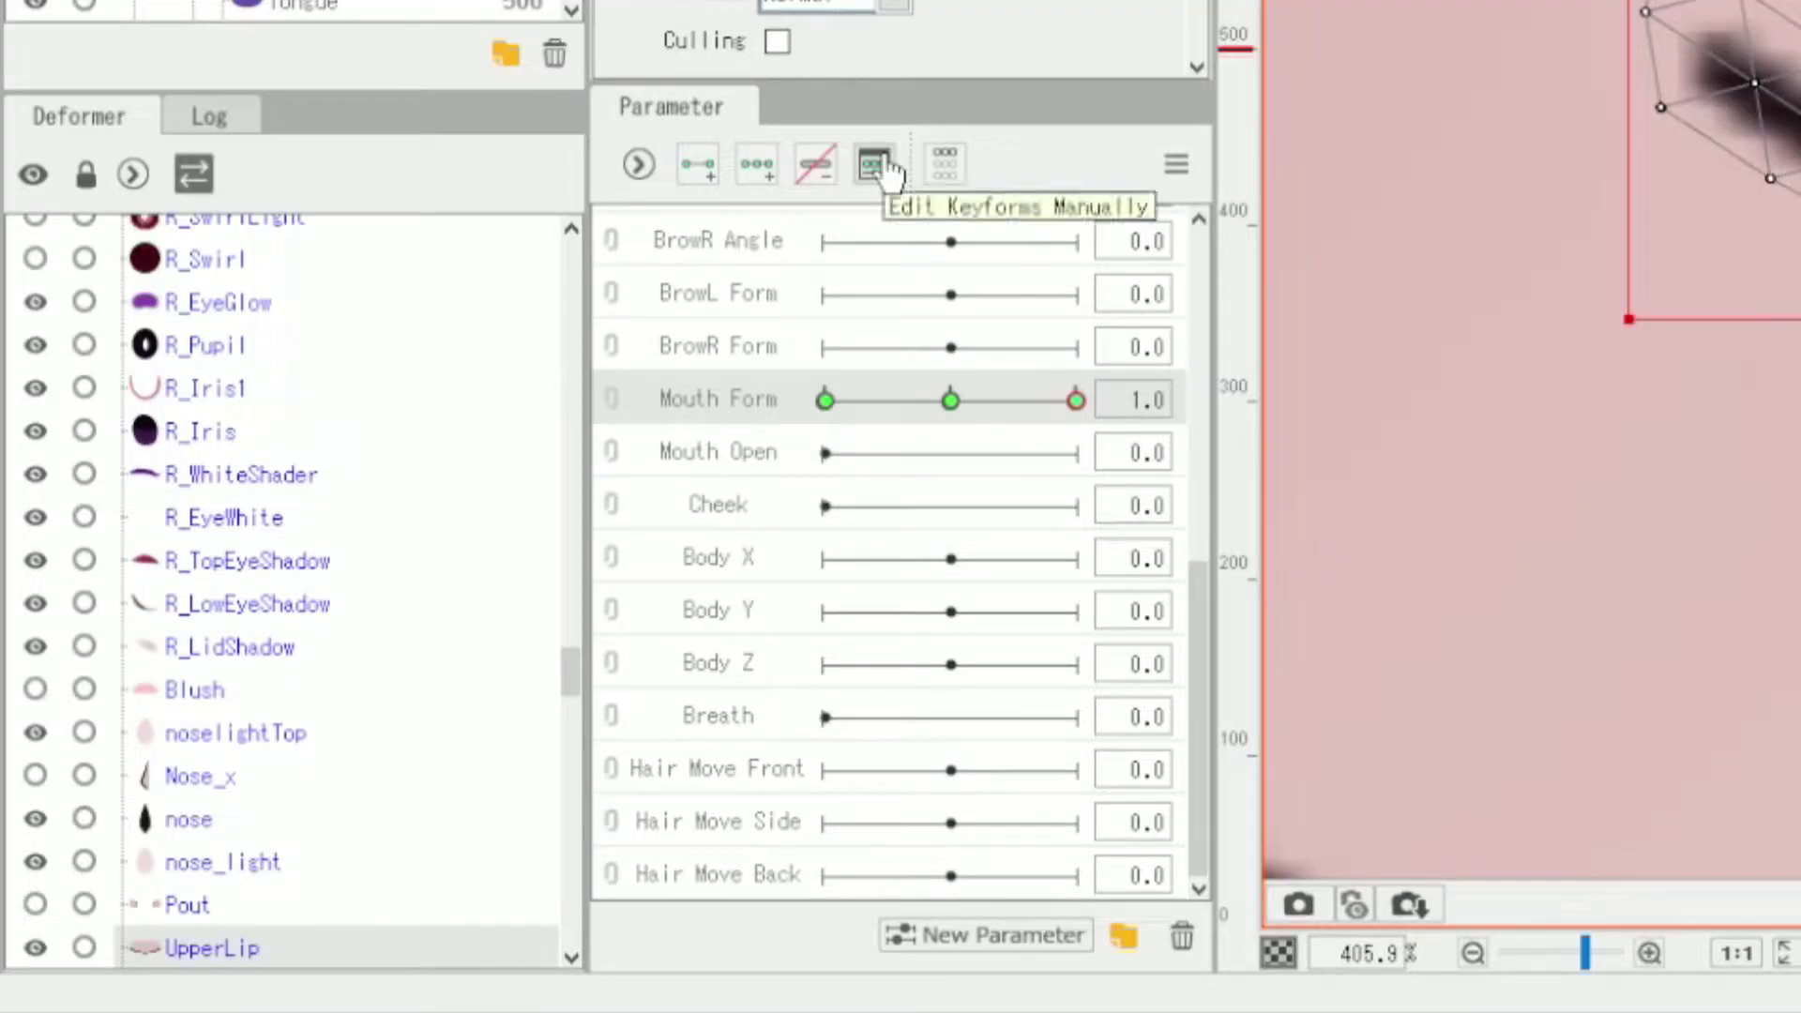
- Edit the Mouth Form keyforms manually, adding keys at -0.5 and 0.5 and dismissing a further new key
left_click(874, 164)
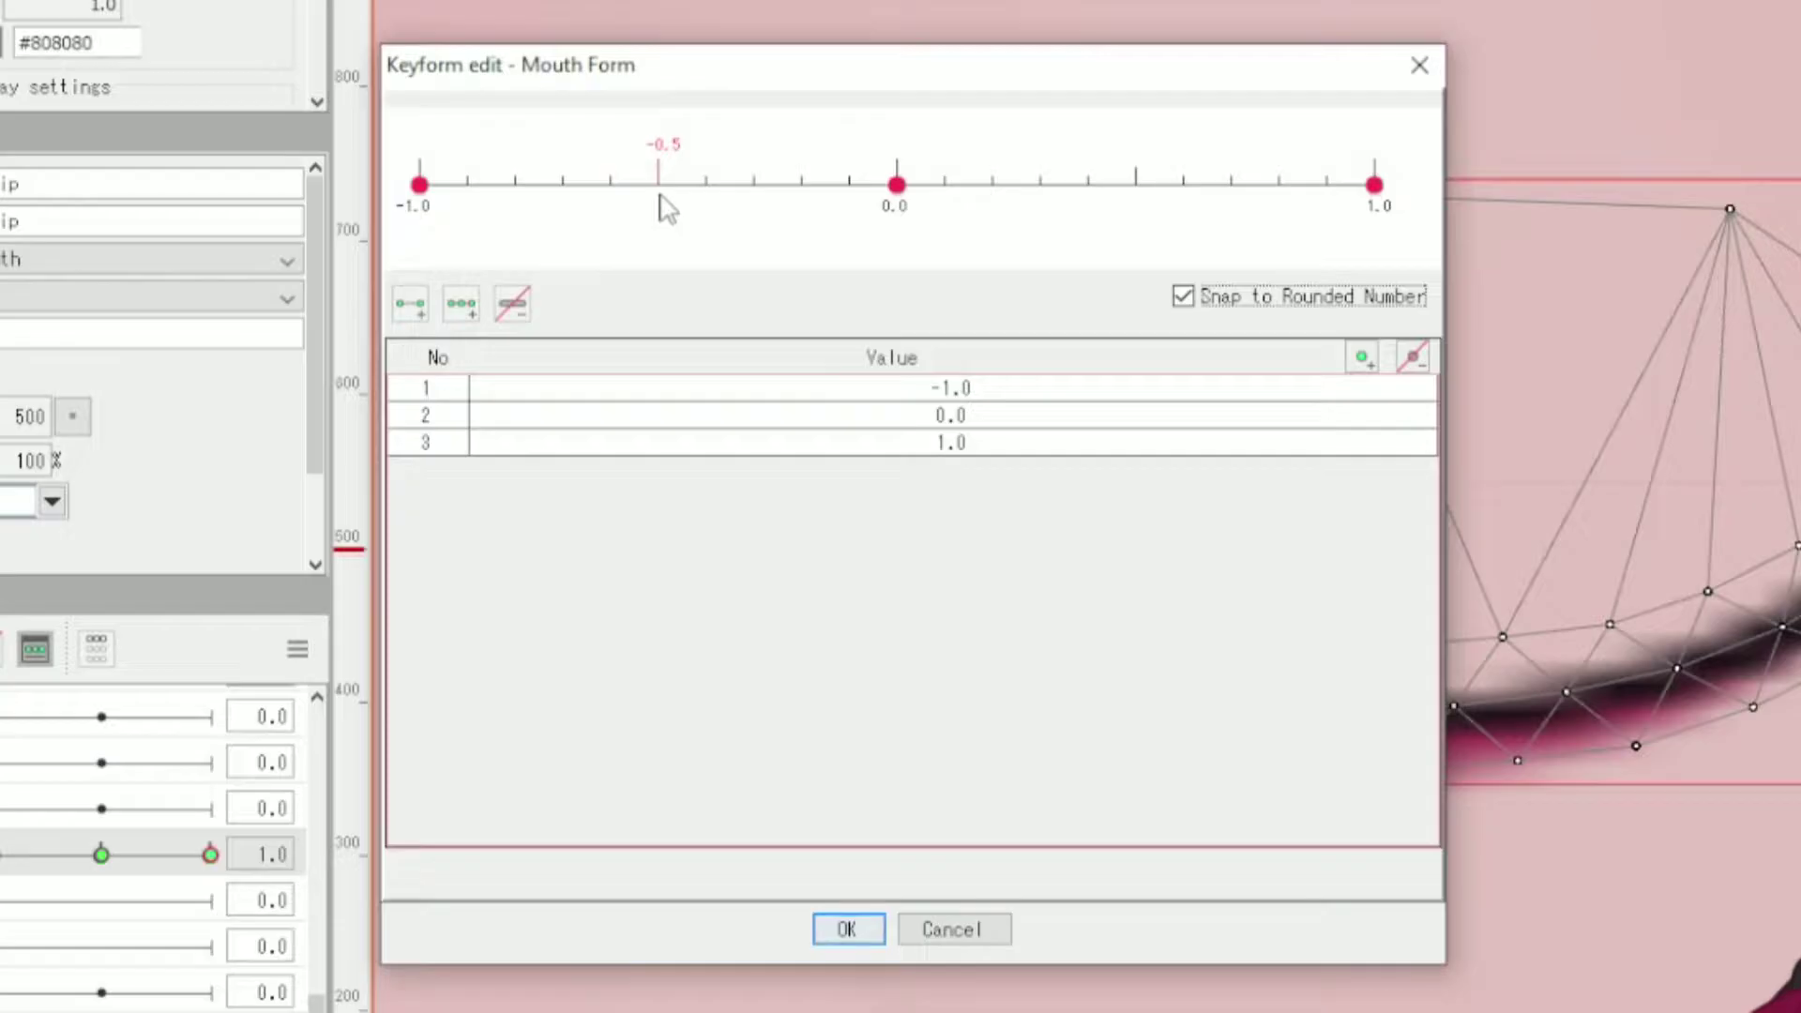
left_click(660, 192)
left_click(1136, 188)
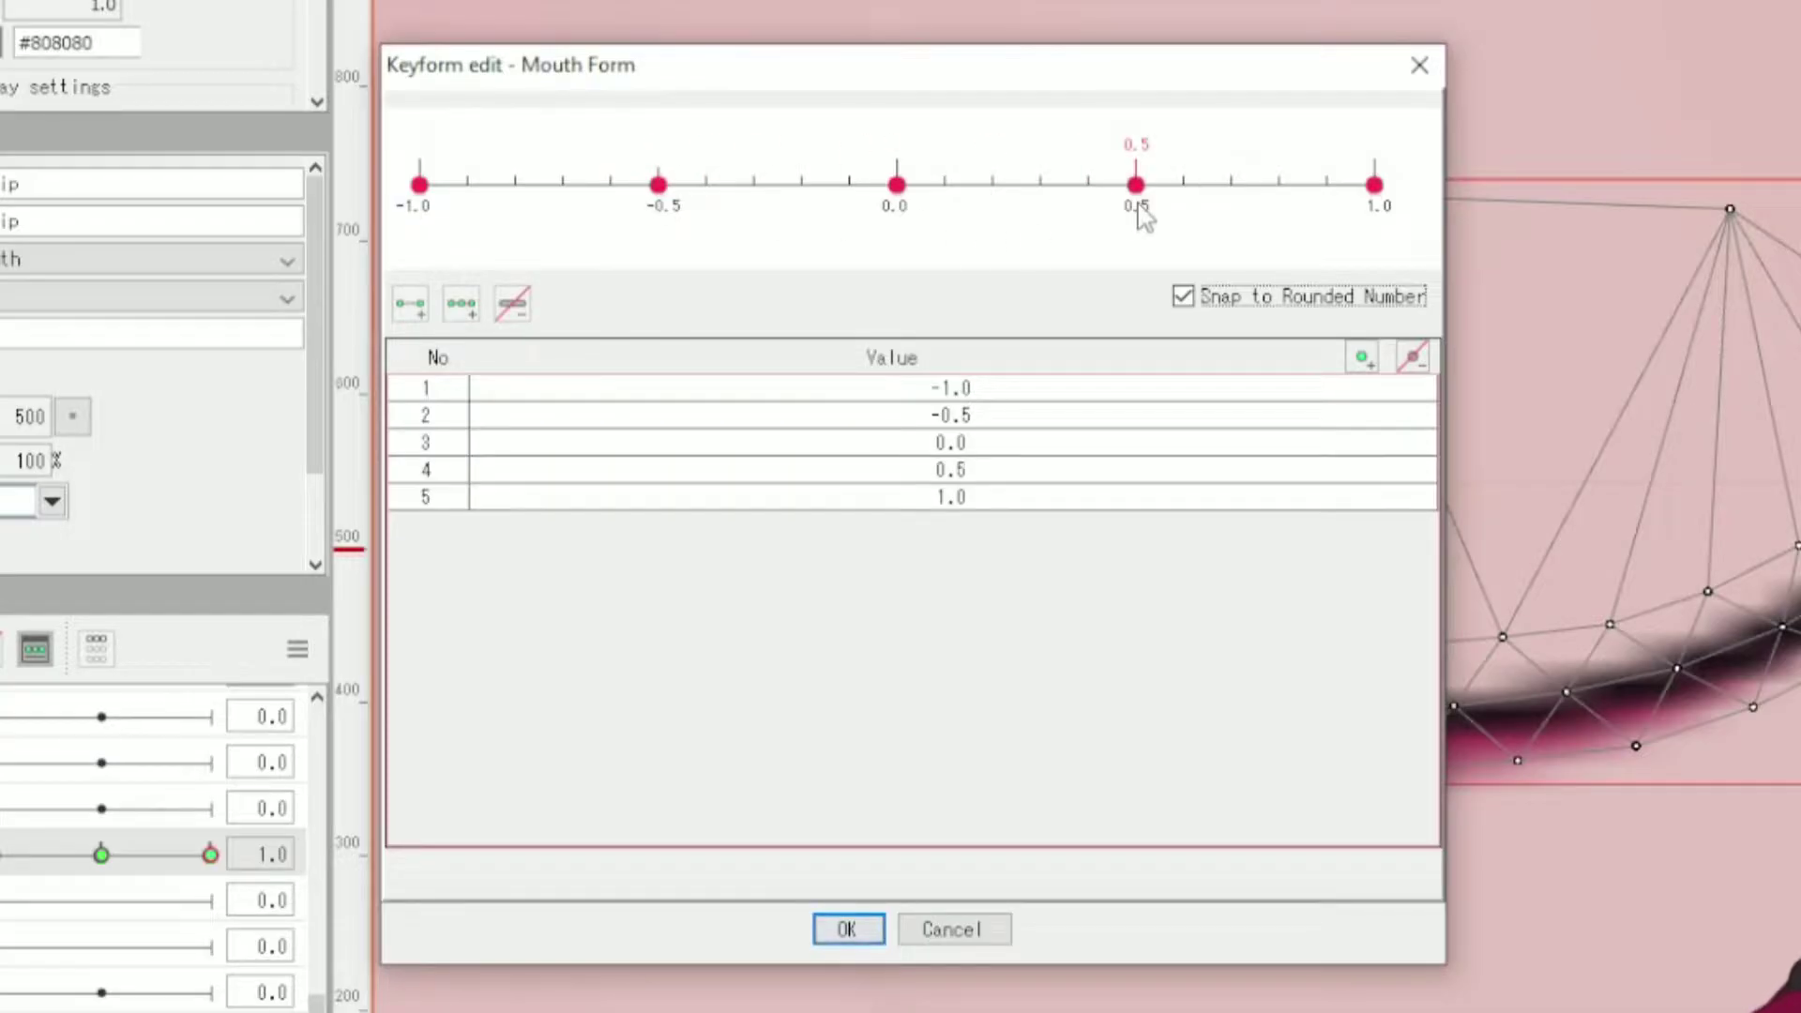
left_click(1362, 361)
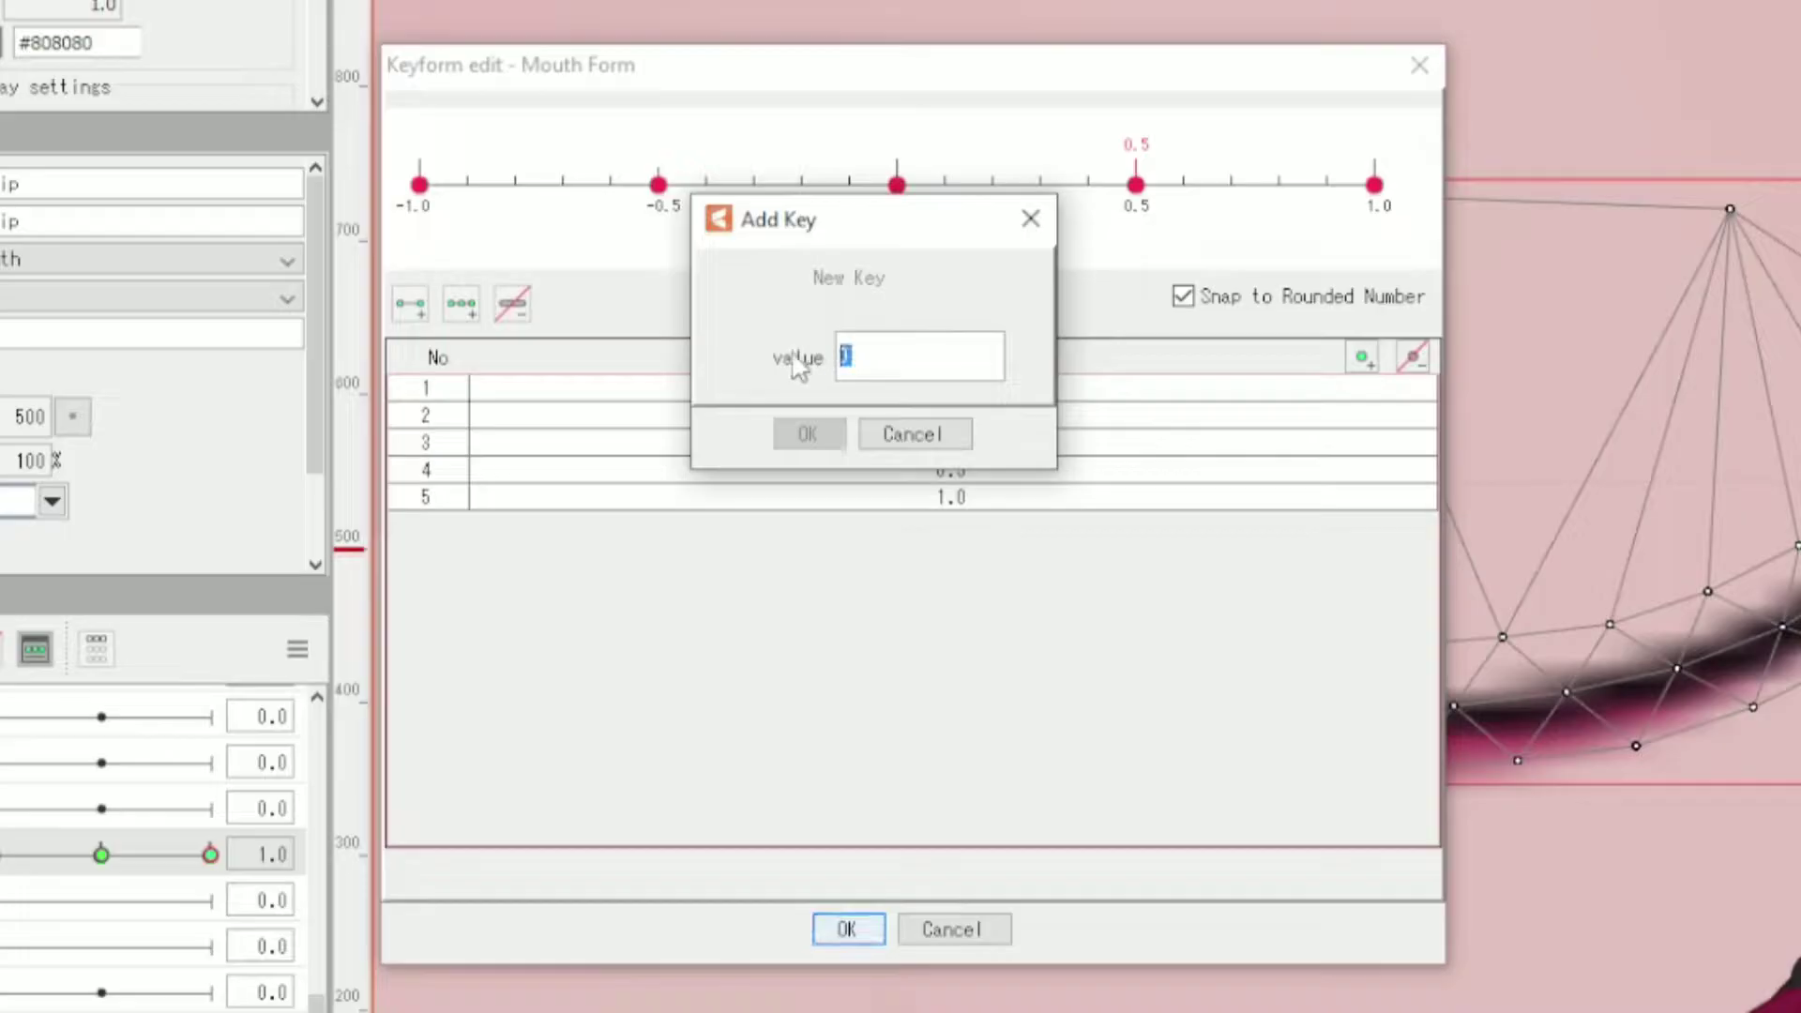
left_click(949, 433)
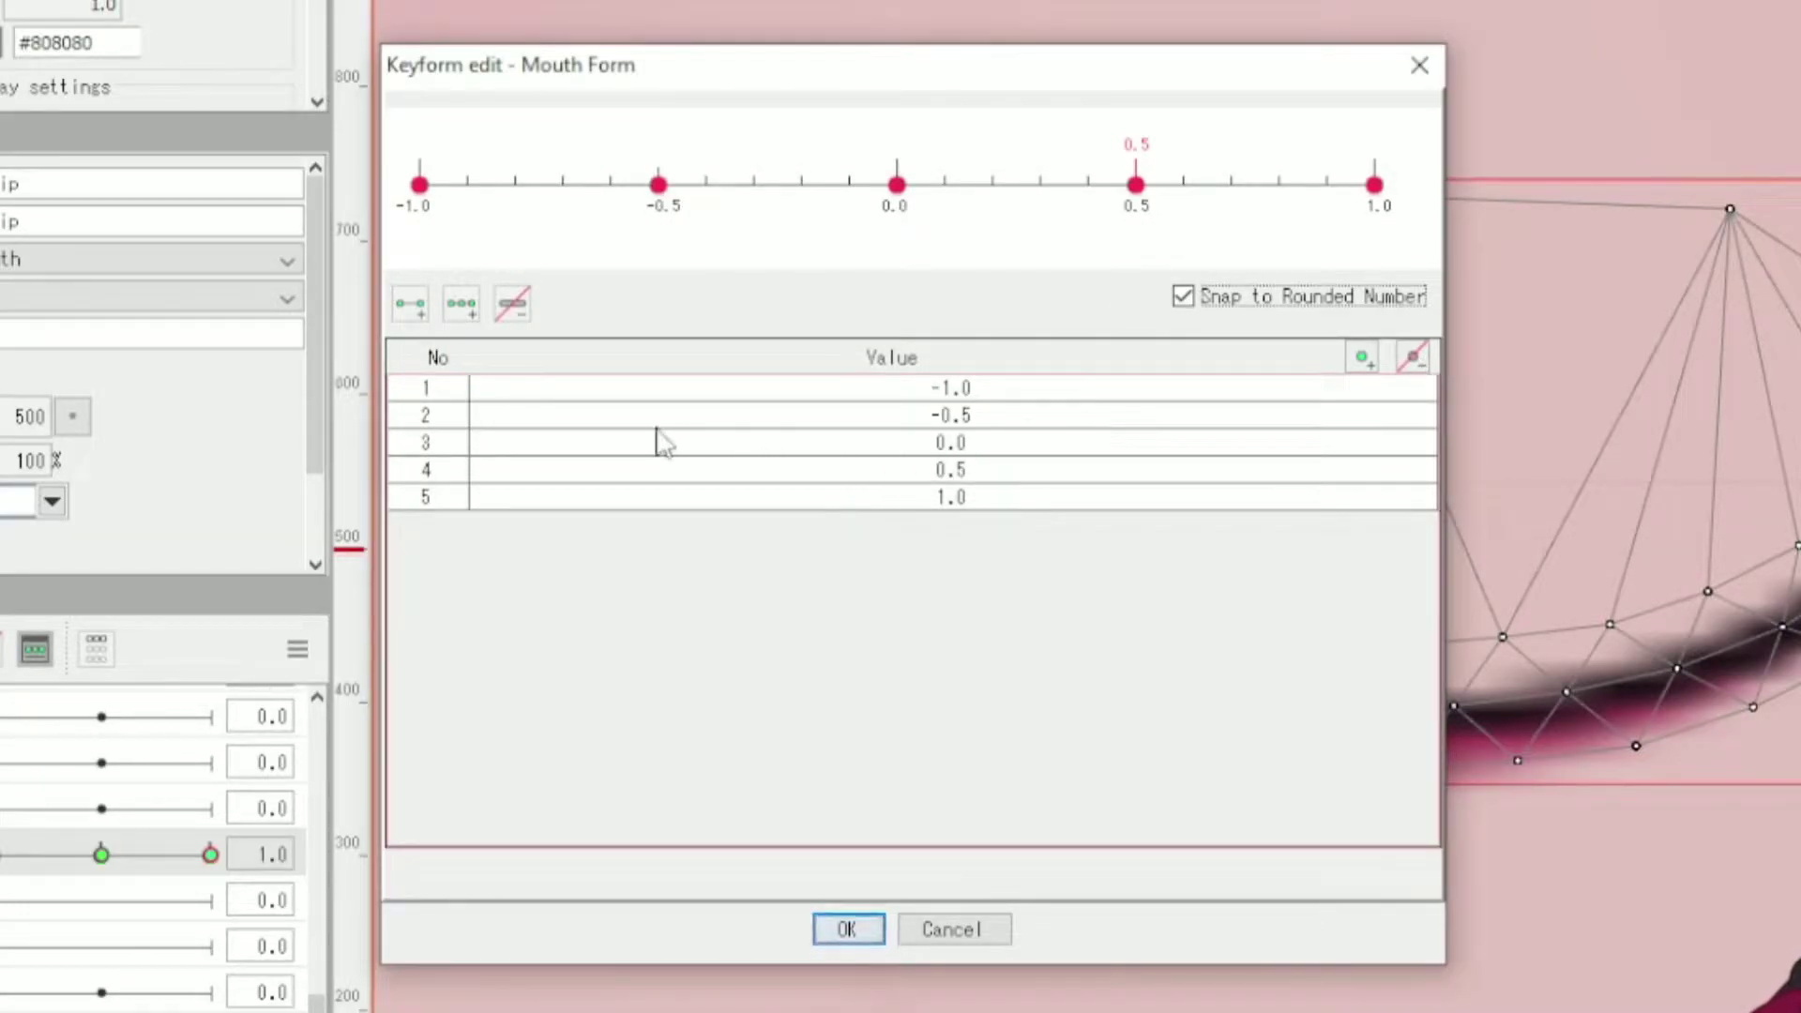
- Delete the -0.5 key in the Mouth Form keyform editor and discard the manual keyform edits
left_click(992, 418)
left_click(1412, 357)
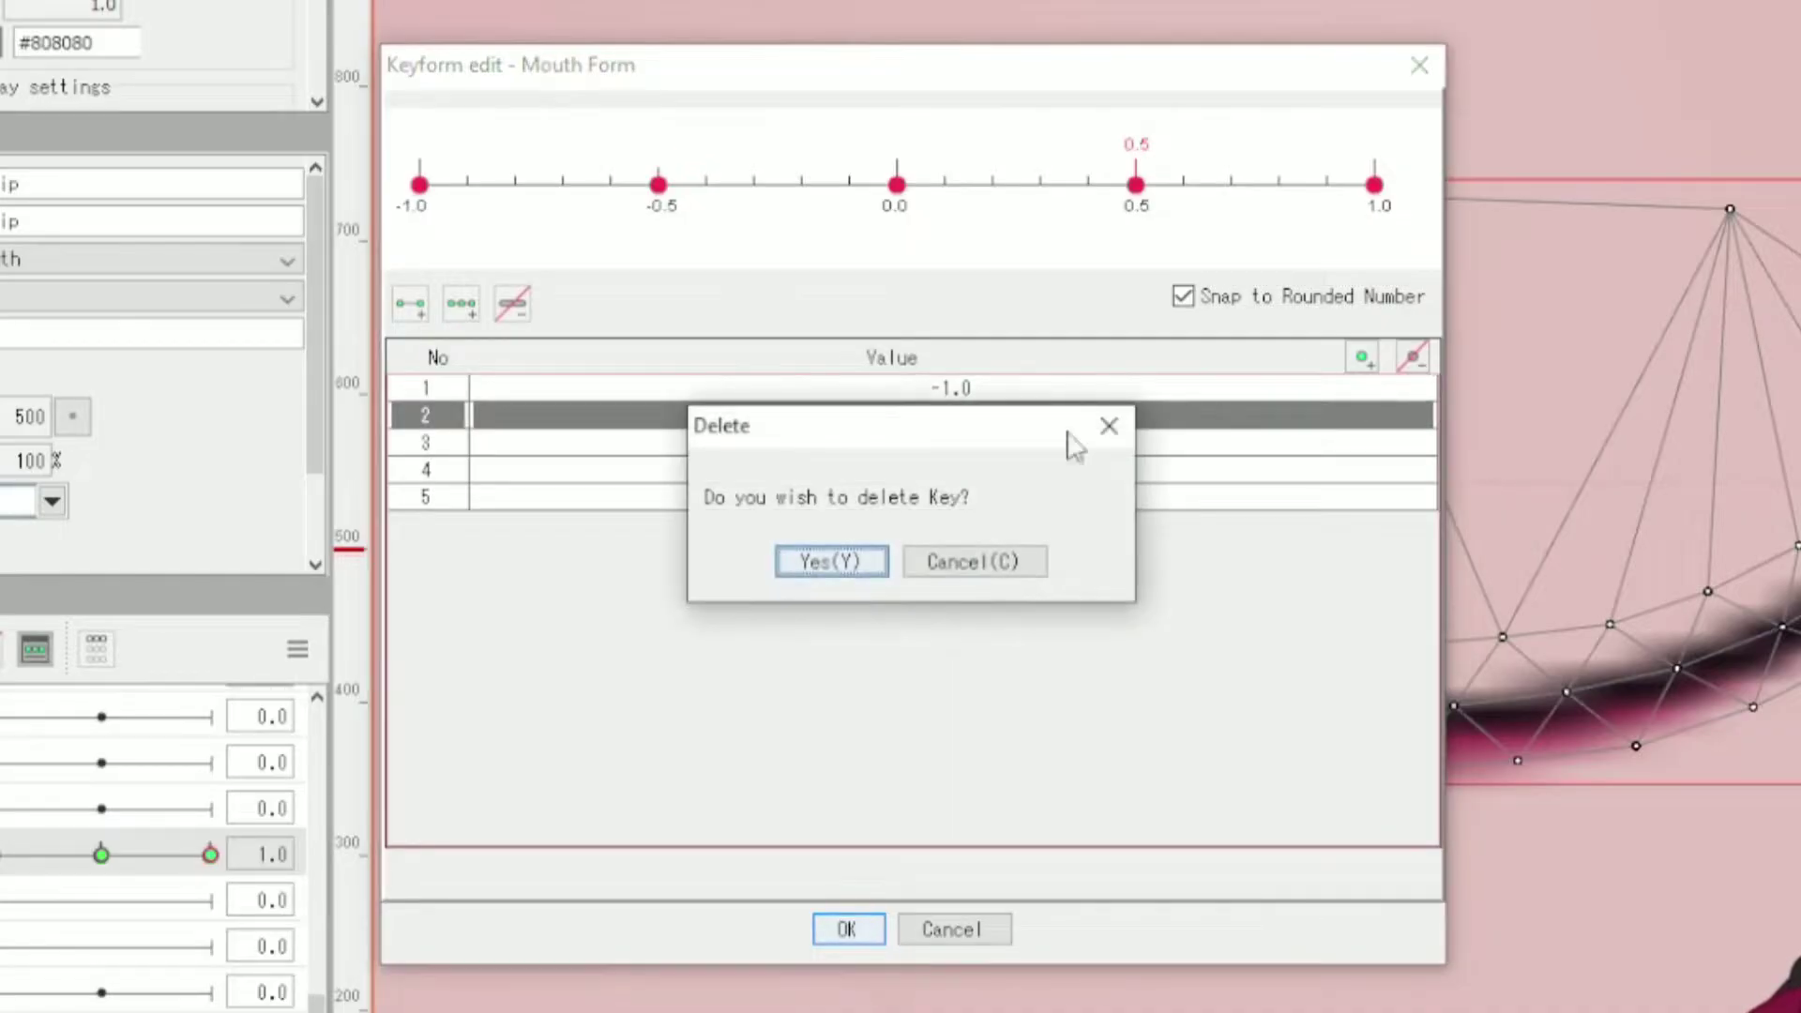
left_click(830, 561)
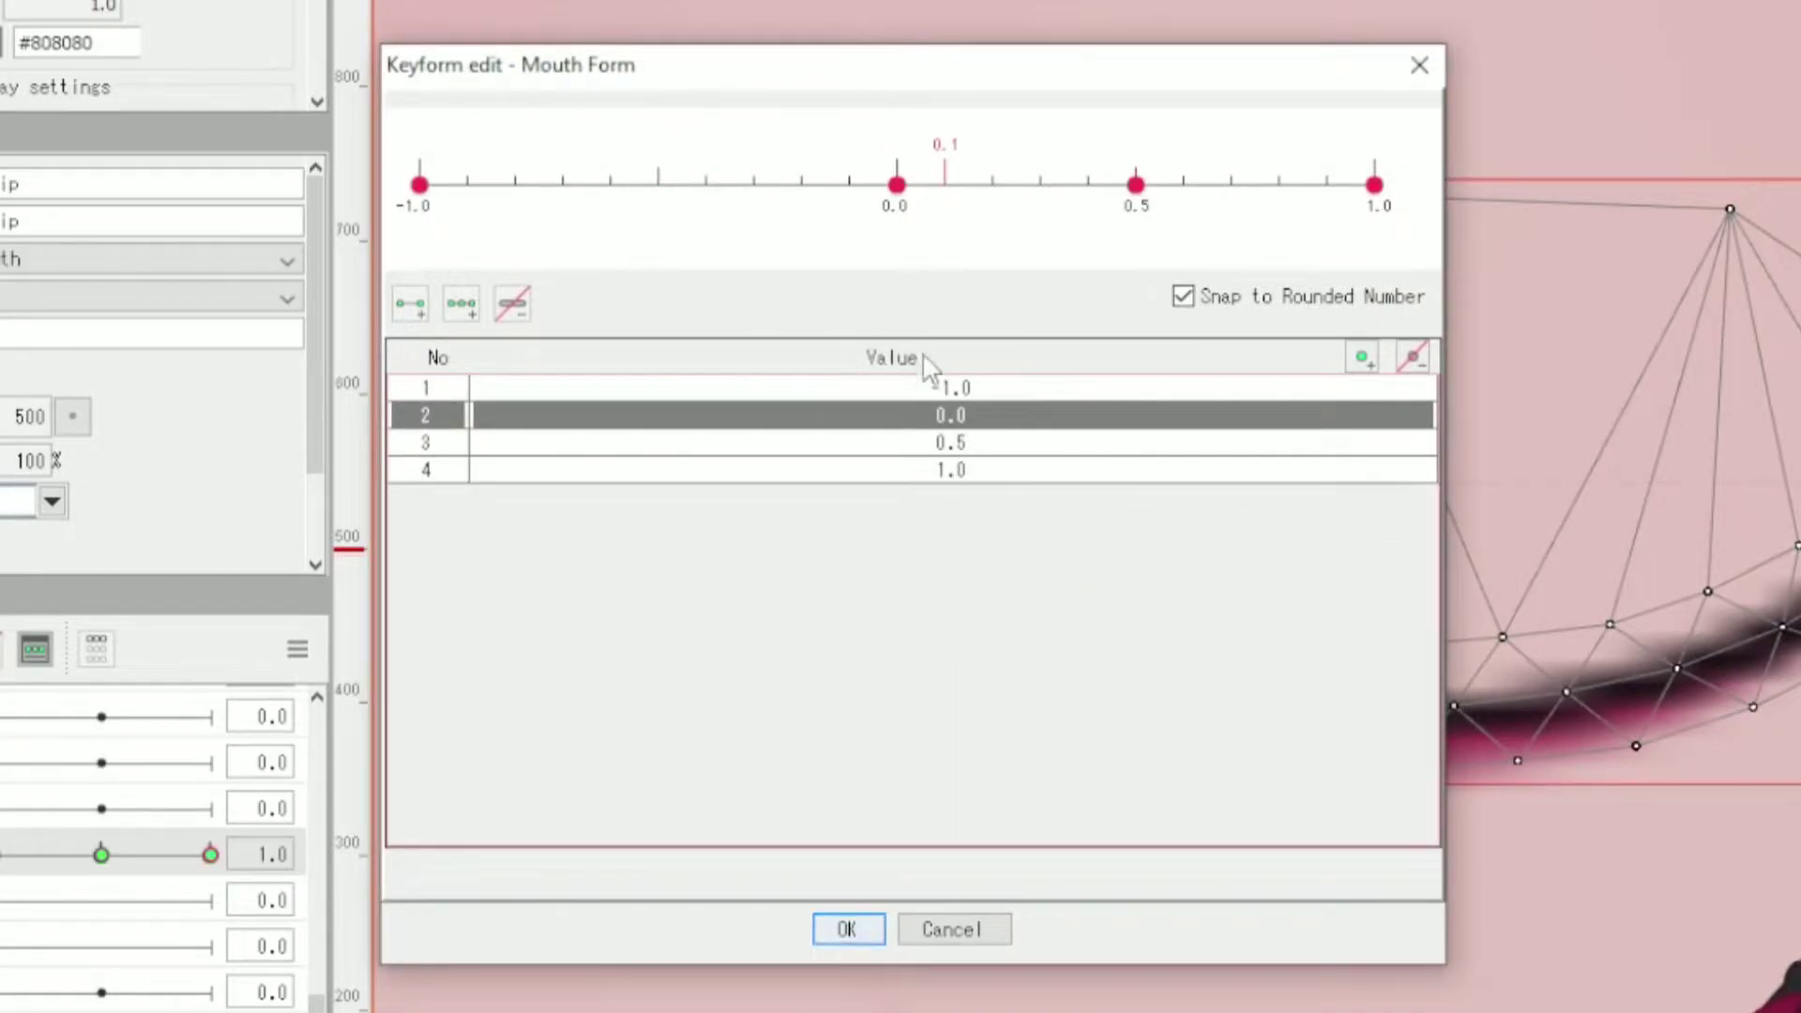
left_click(953, 928)
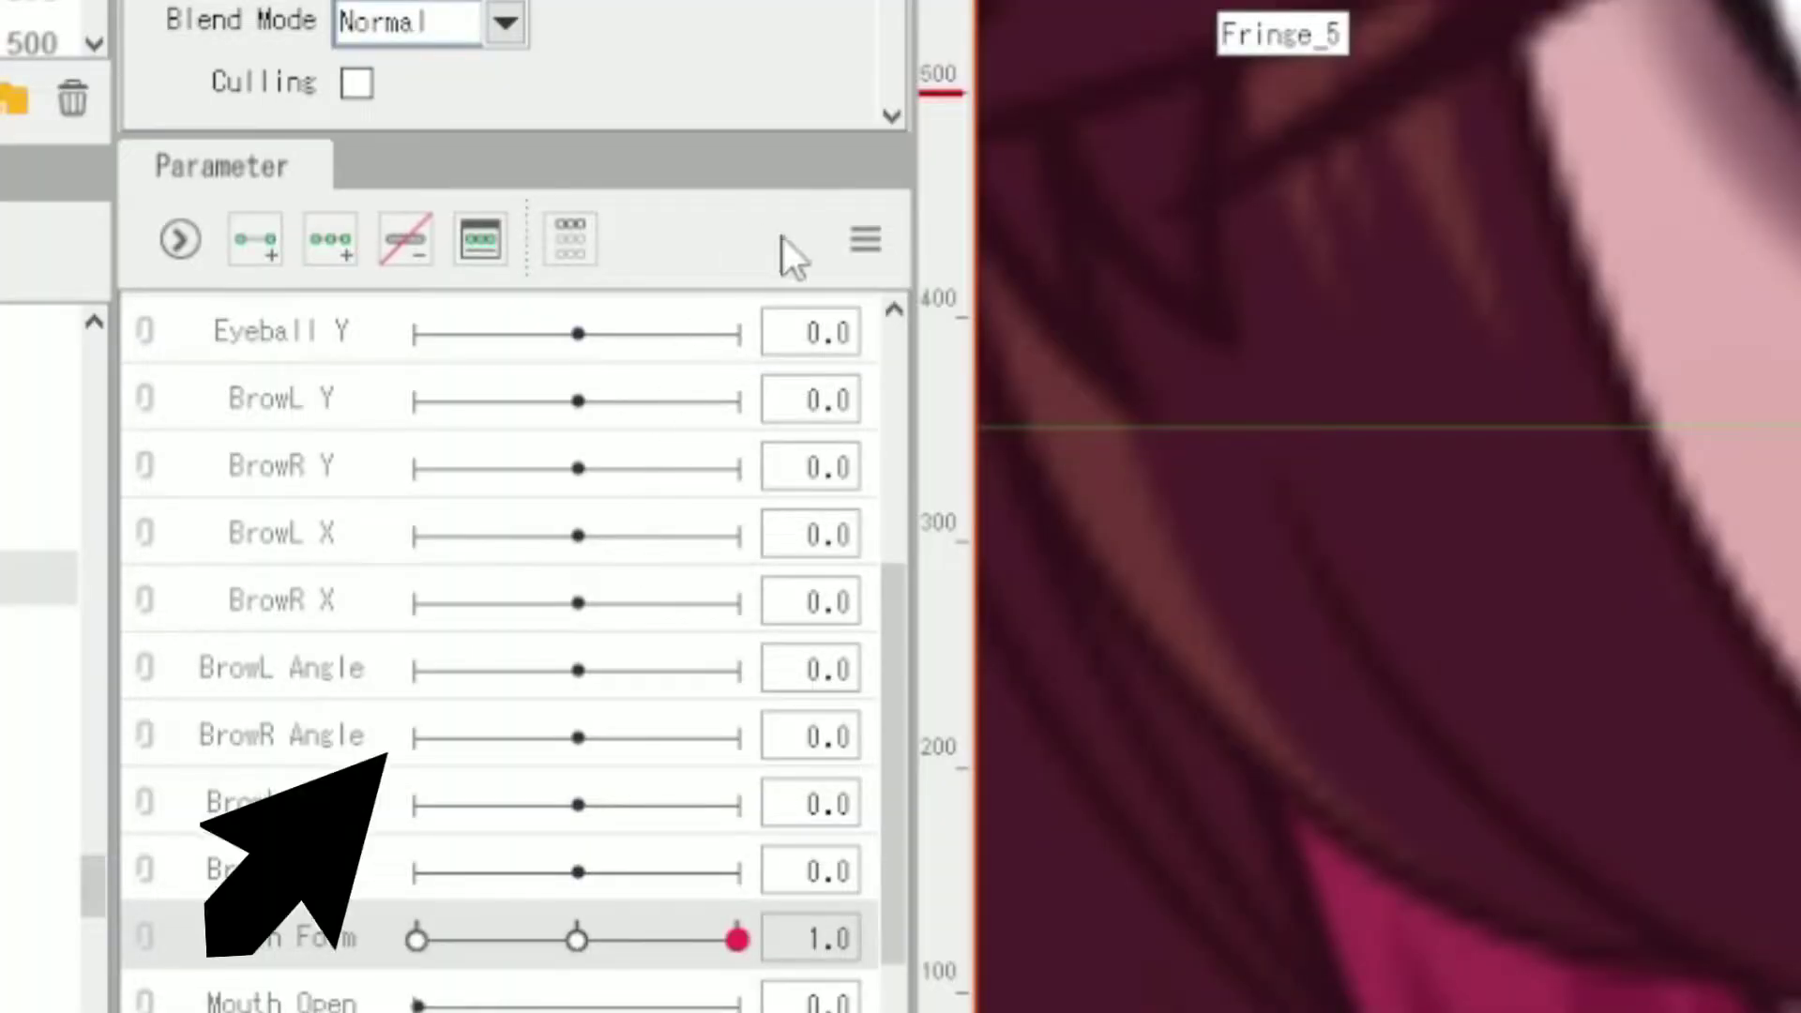
left_click(866, 262)
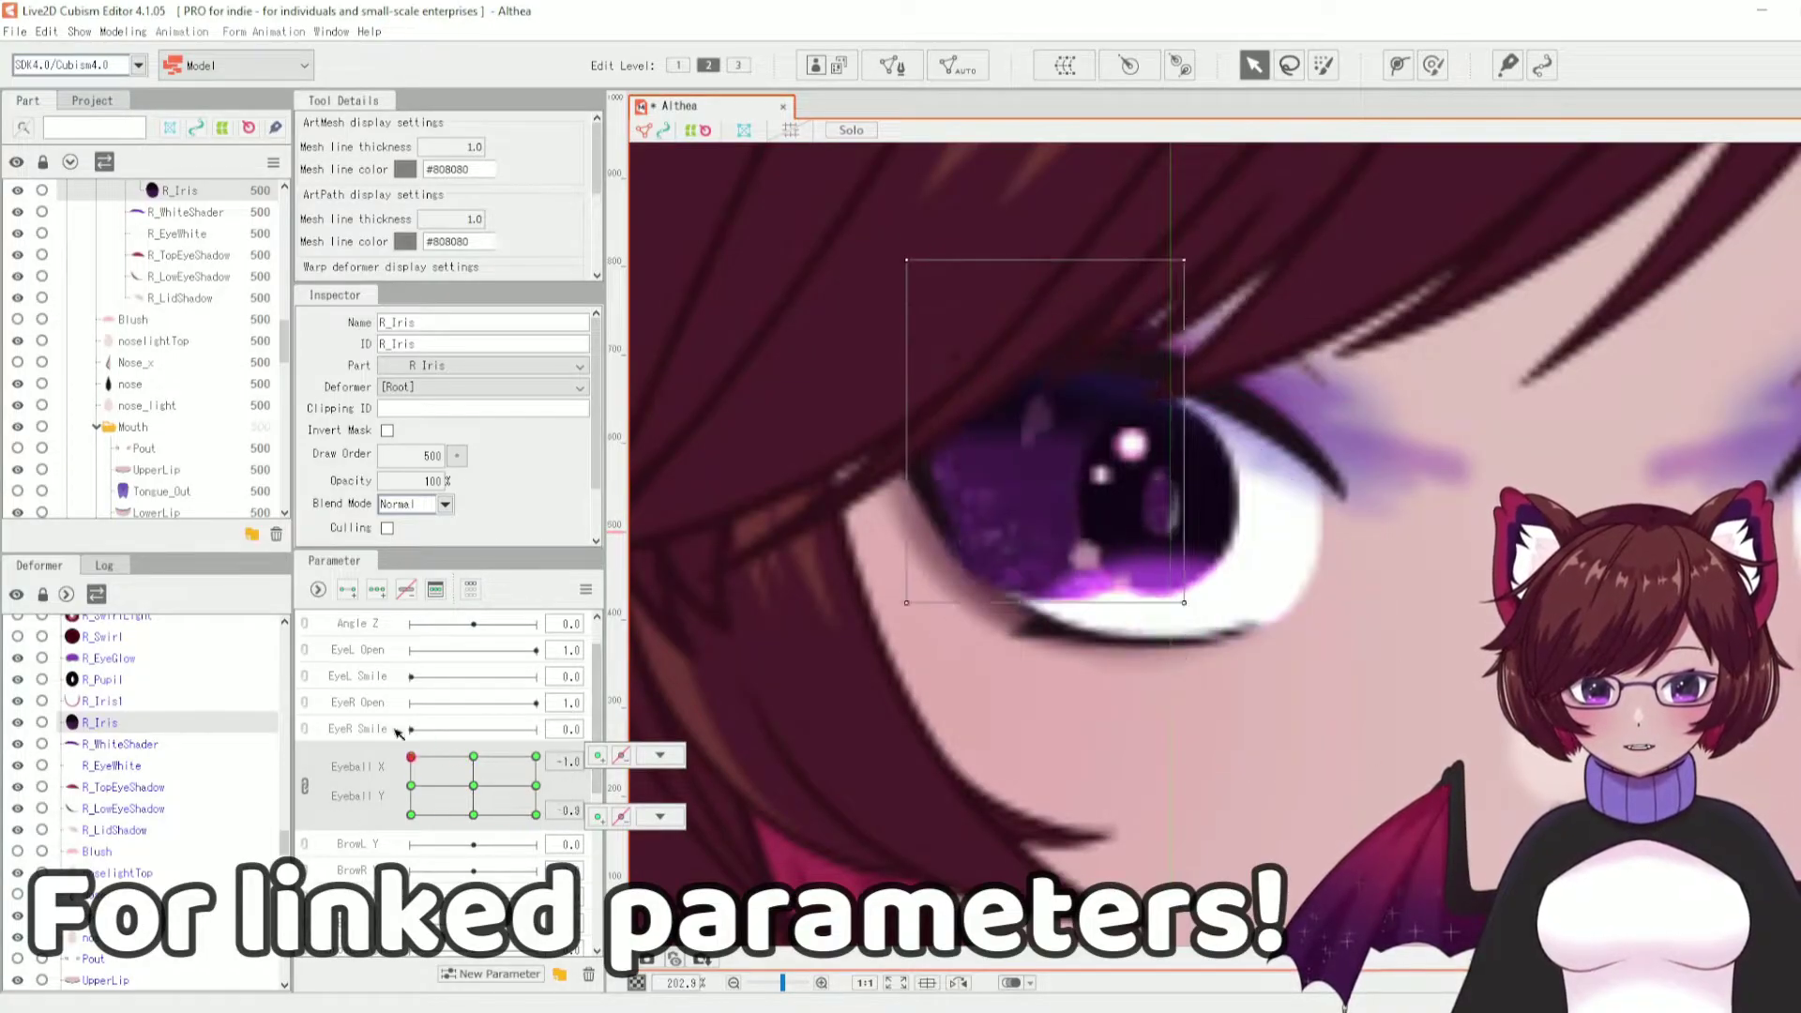
left_click_drag(529, 778, 474, 785)
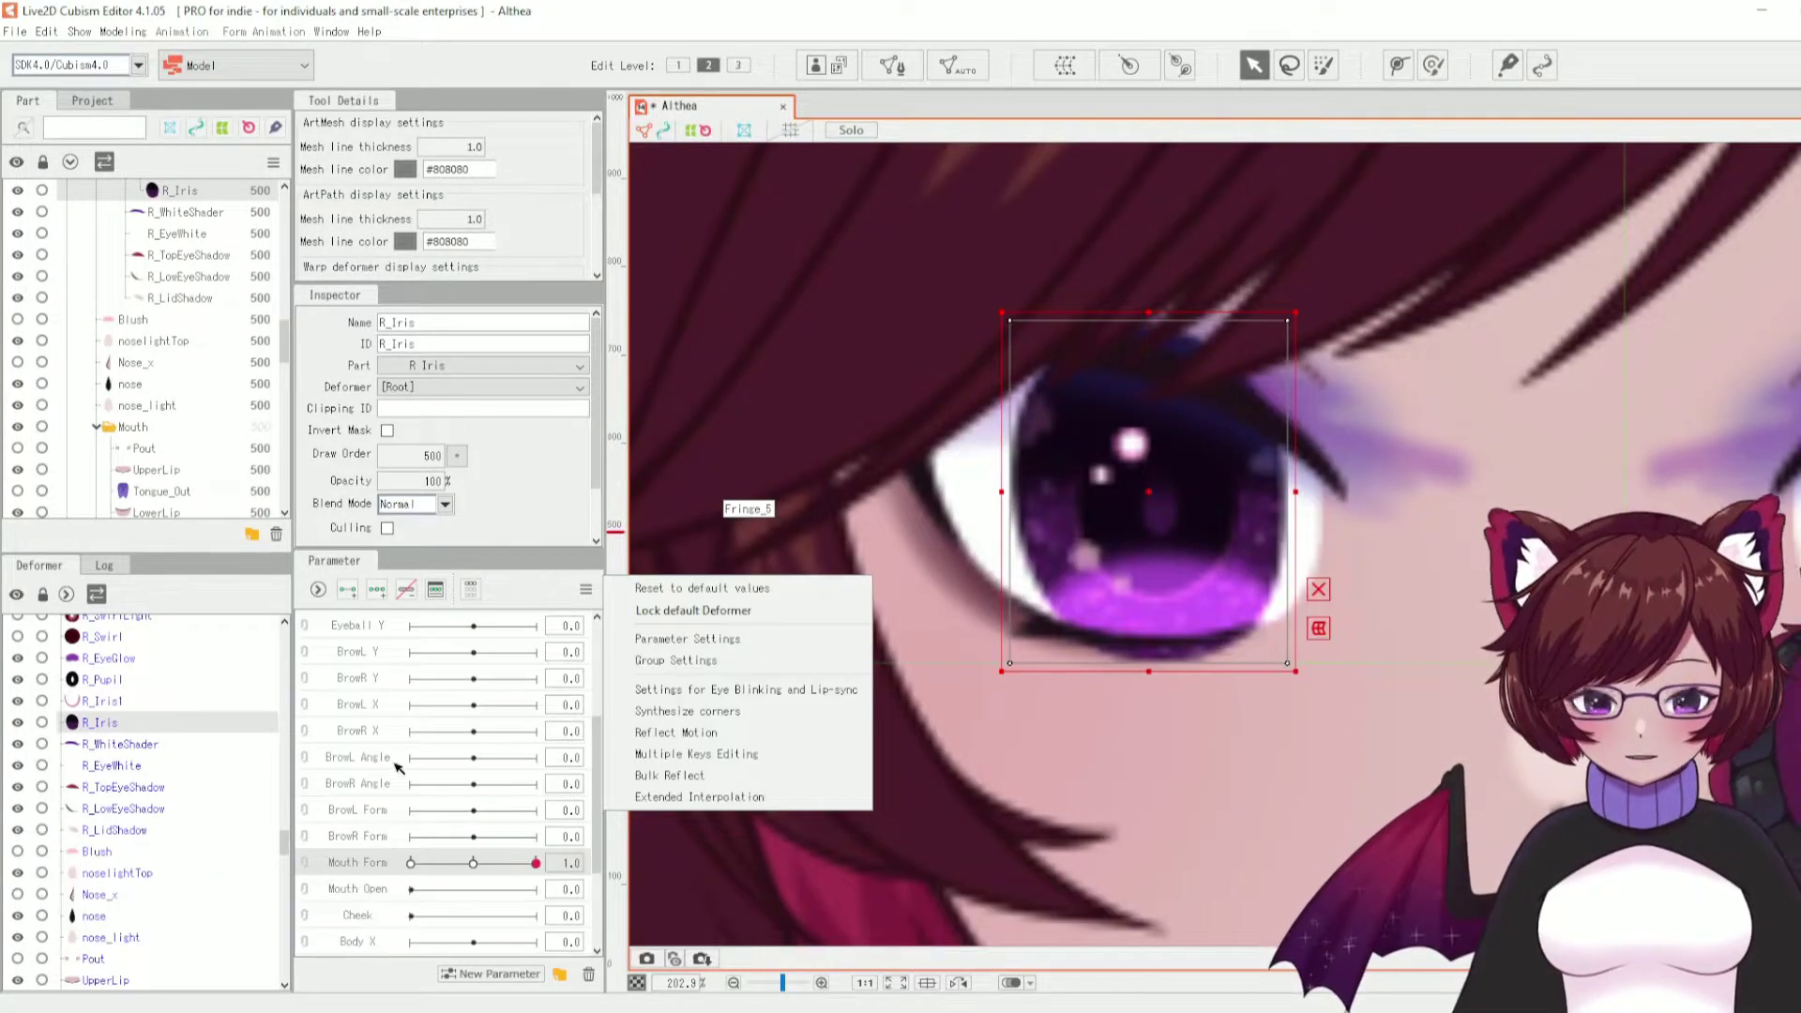
- Add three keyforms for R_Iris on Eyeball X and Eyeball Y, and link the two parameters
scroll(389, 769, "up", 2)
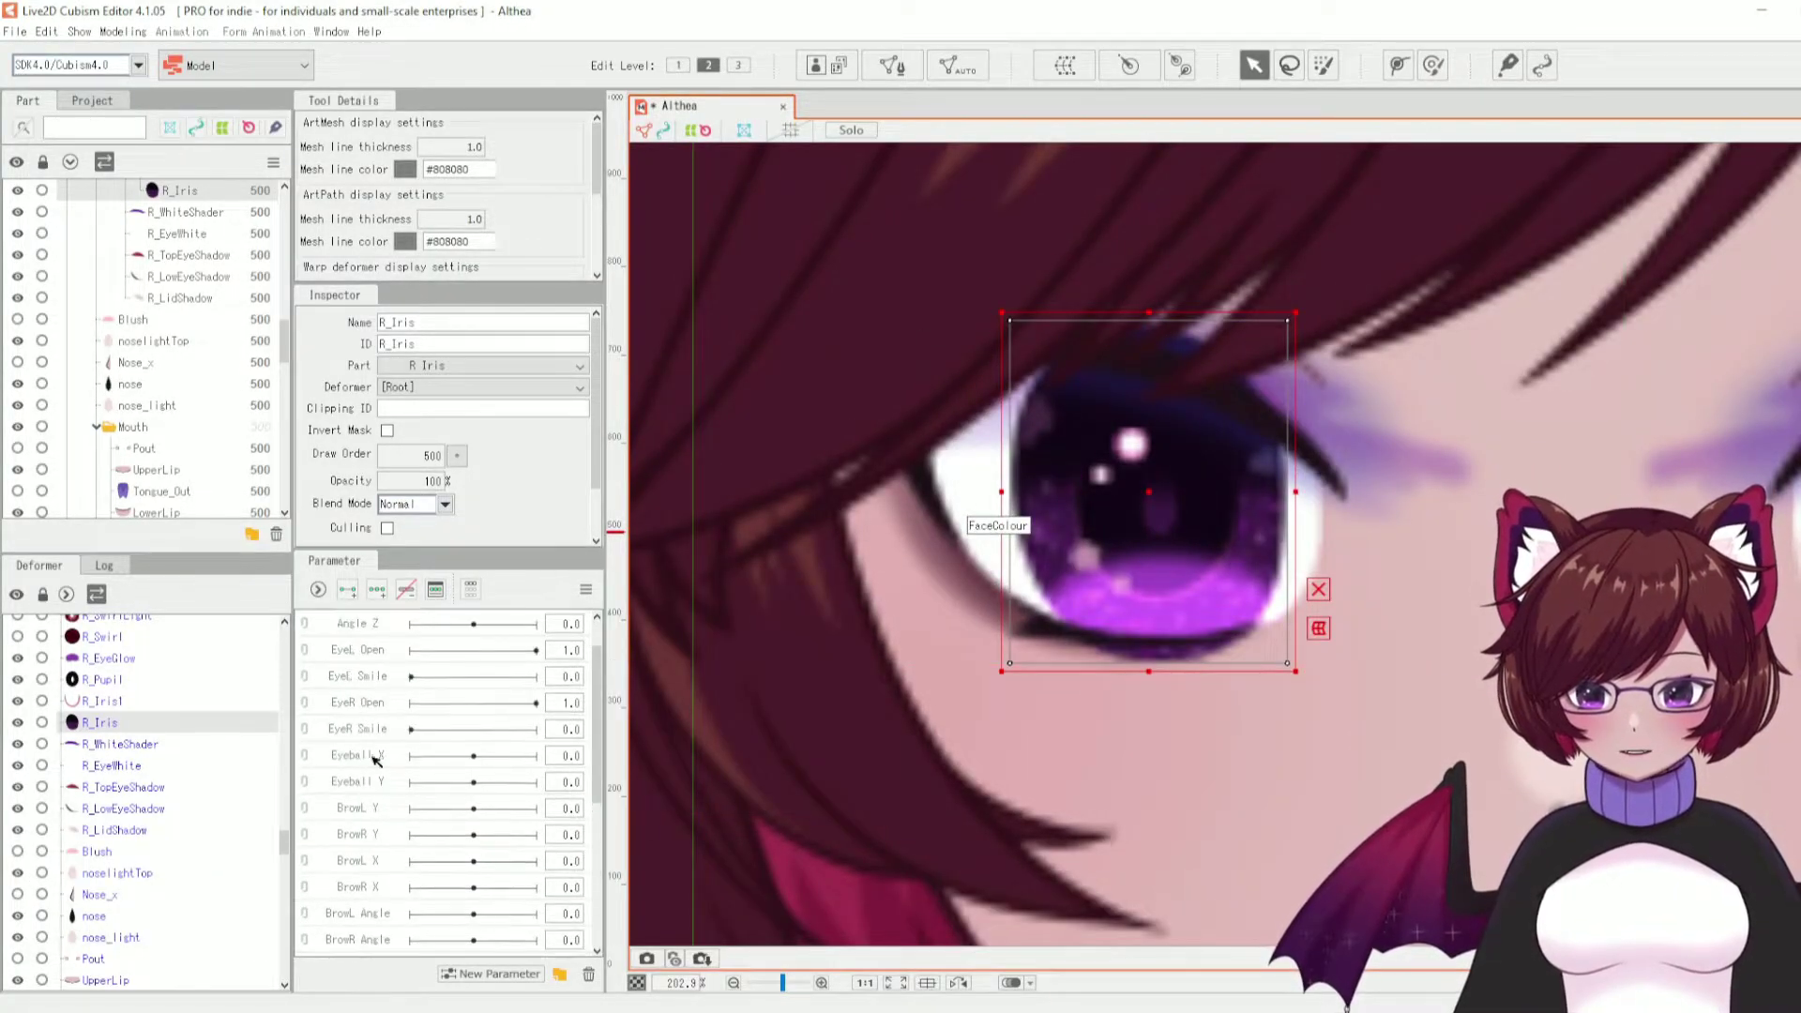
left_click(349, 783)
left_click(377, 589)
left_click(474, 755)
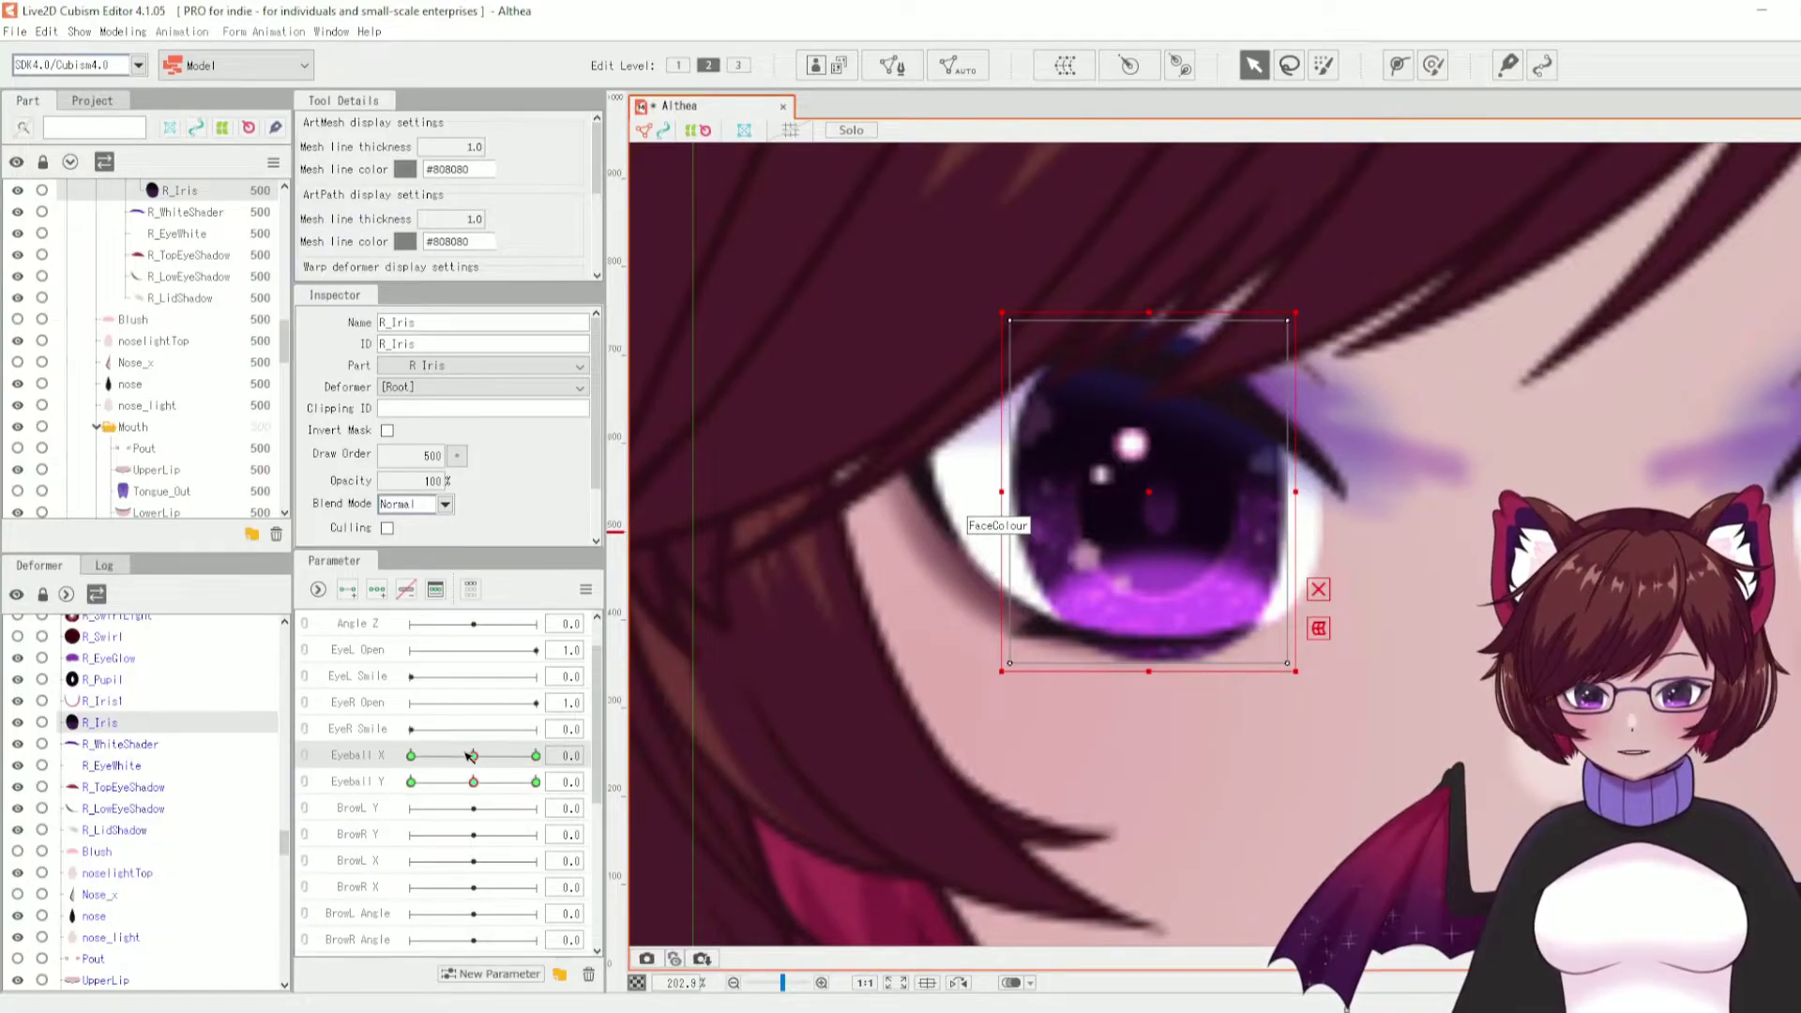
mouse_move(474, 755)
left_mouse_down()
mouse_move(569, 749)
mouse_move(393, 759)
mouse_move(474, 756)
left_mouse_up()
left_click_drag(473, 782, 319, 784)
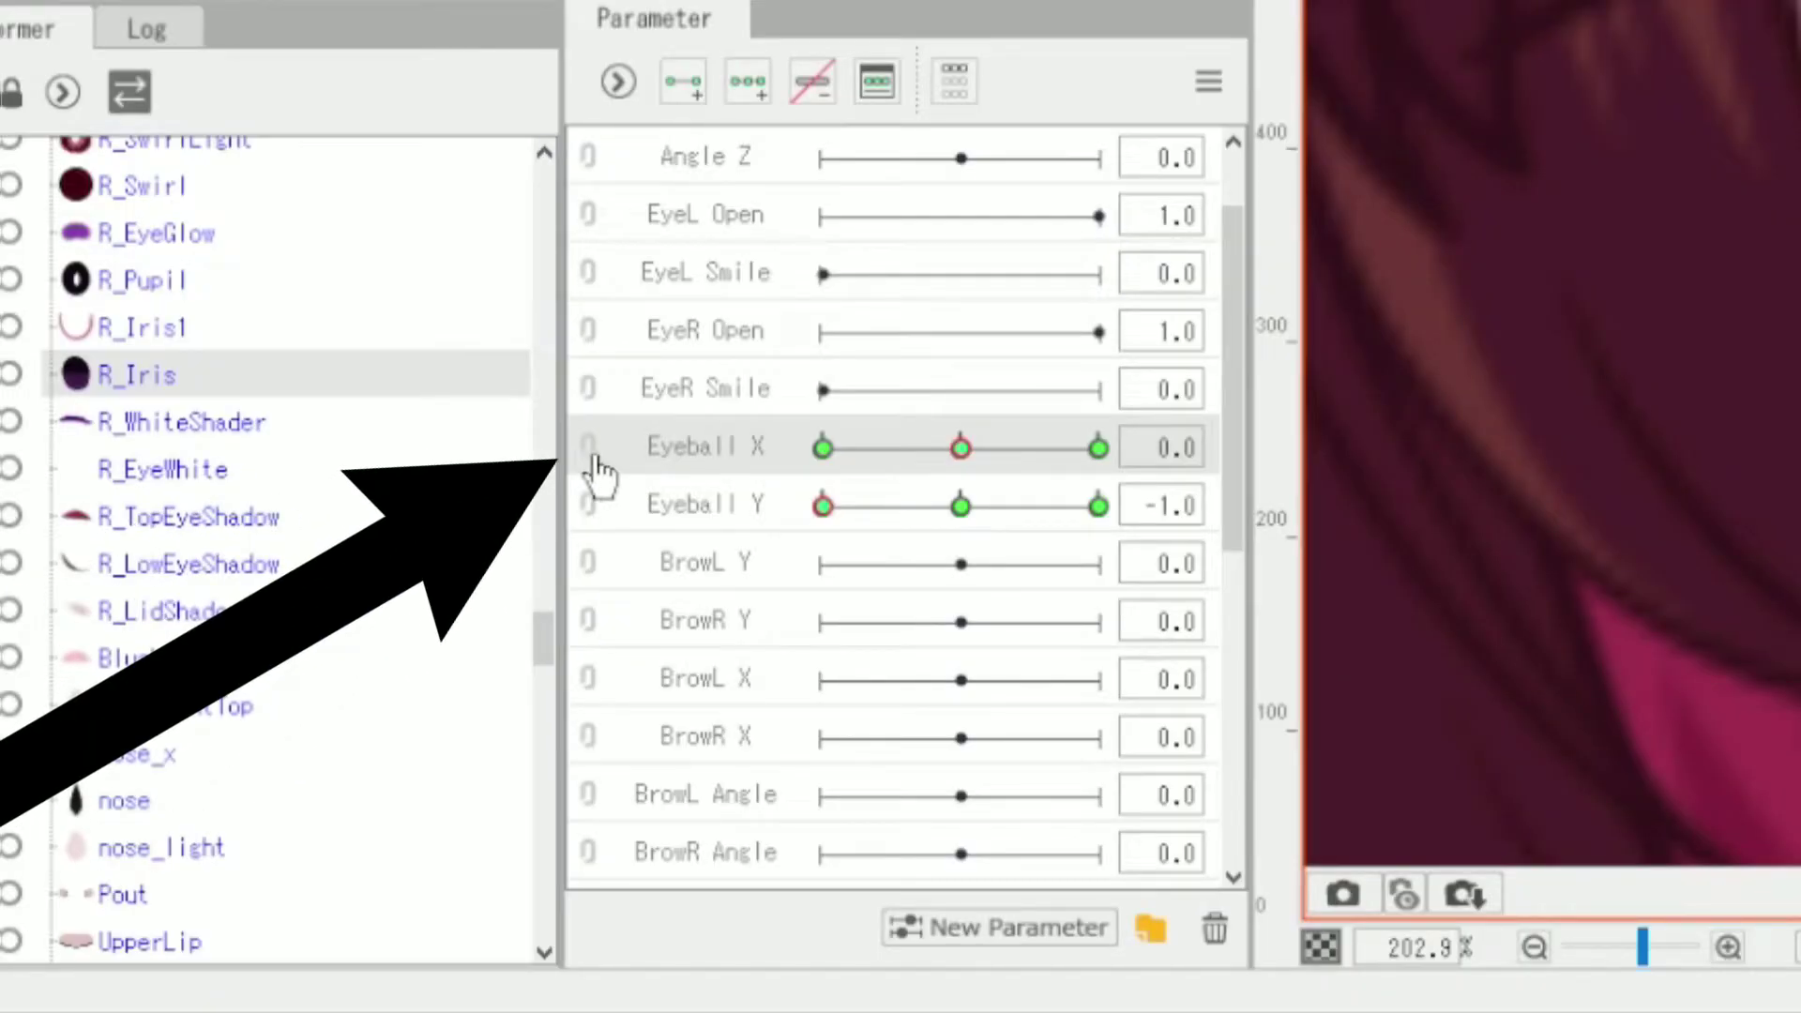
left_click(596, 459)
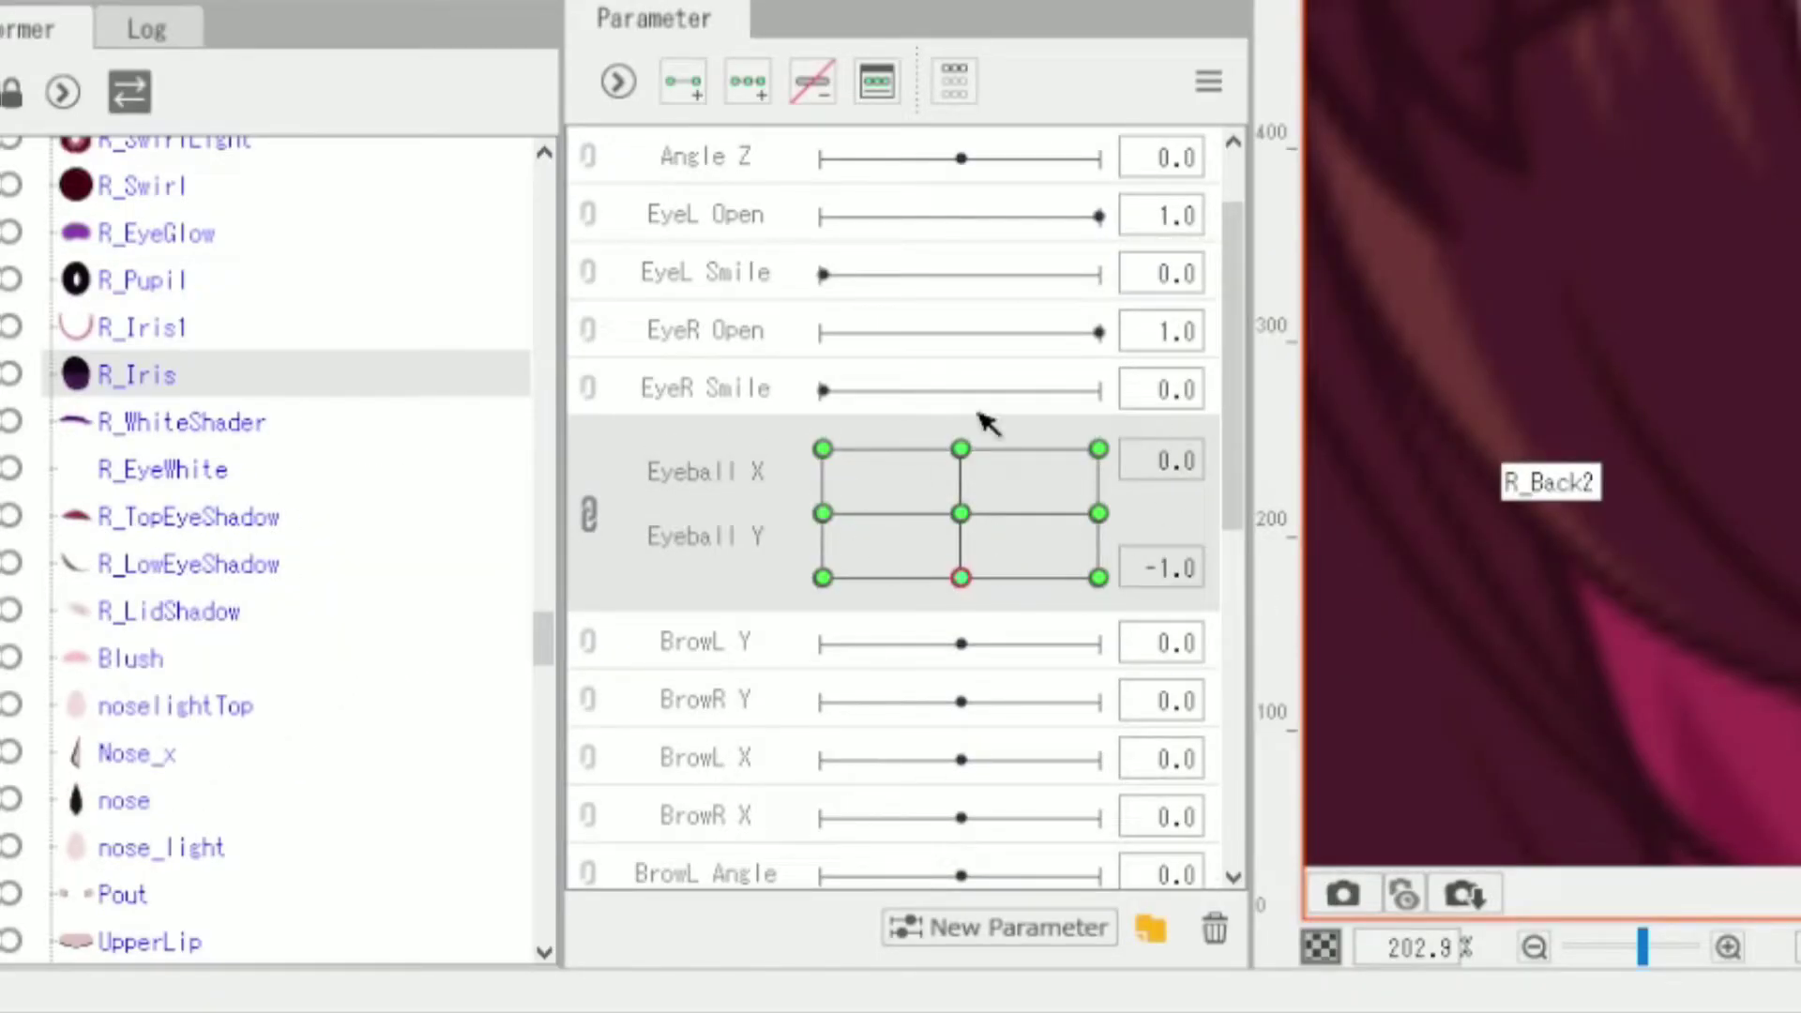
- Center the linked Eyeball parameters at 0.0 and synthesize the corners for Eyeball X and Eyeball Y on the selected object
mouse_move(976, 536)
left_mouse_down()
mouse_move(944, 389)
mouse_move(919, 422)
mouse_move(1077, 553)
mouse_move(984, 571)
left_mouse_up()
mouse_move(487, 818)
left_mouse_down()
mouse_move(495, 786)
mouse_move(474, 785)
left_mouse_up()
left_click(586, 589)
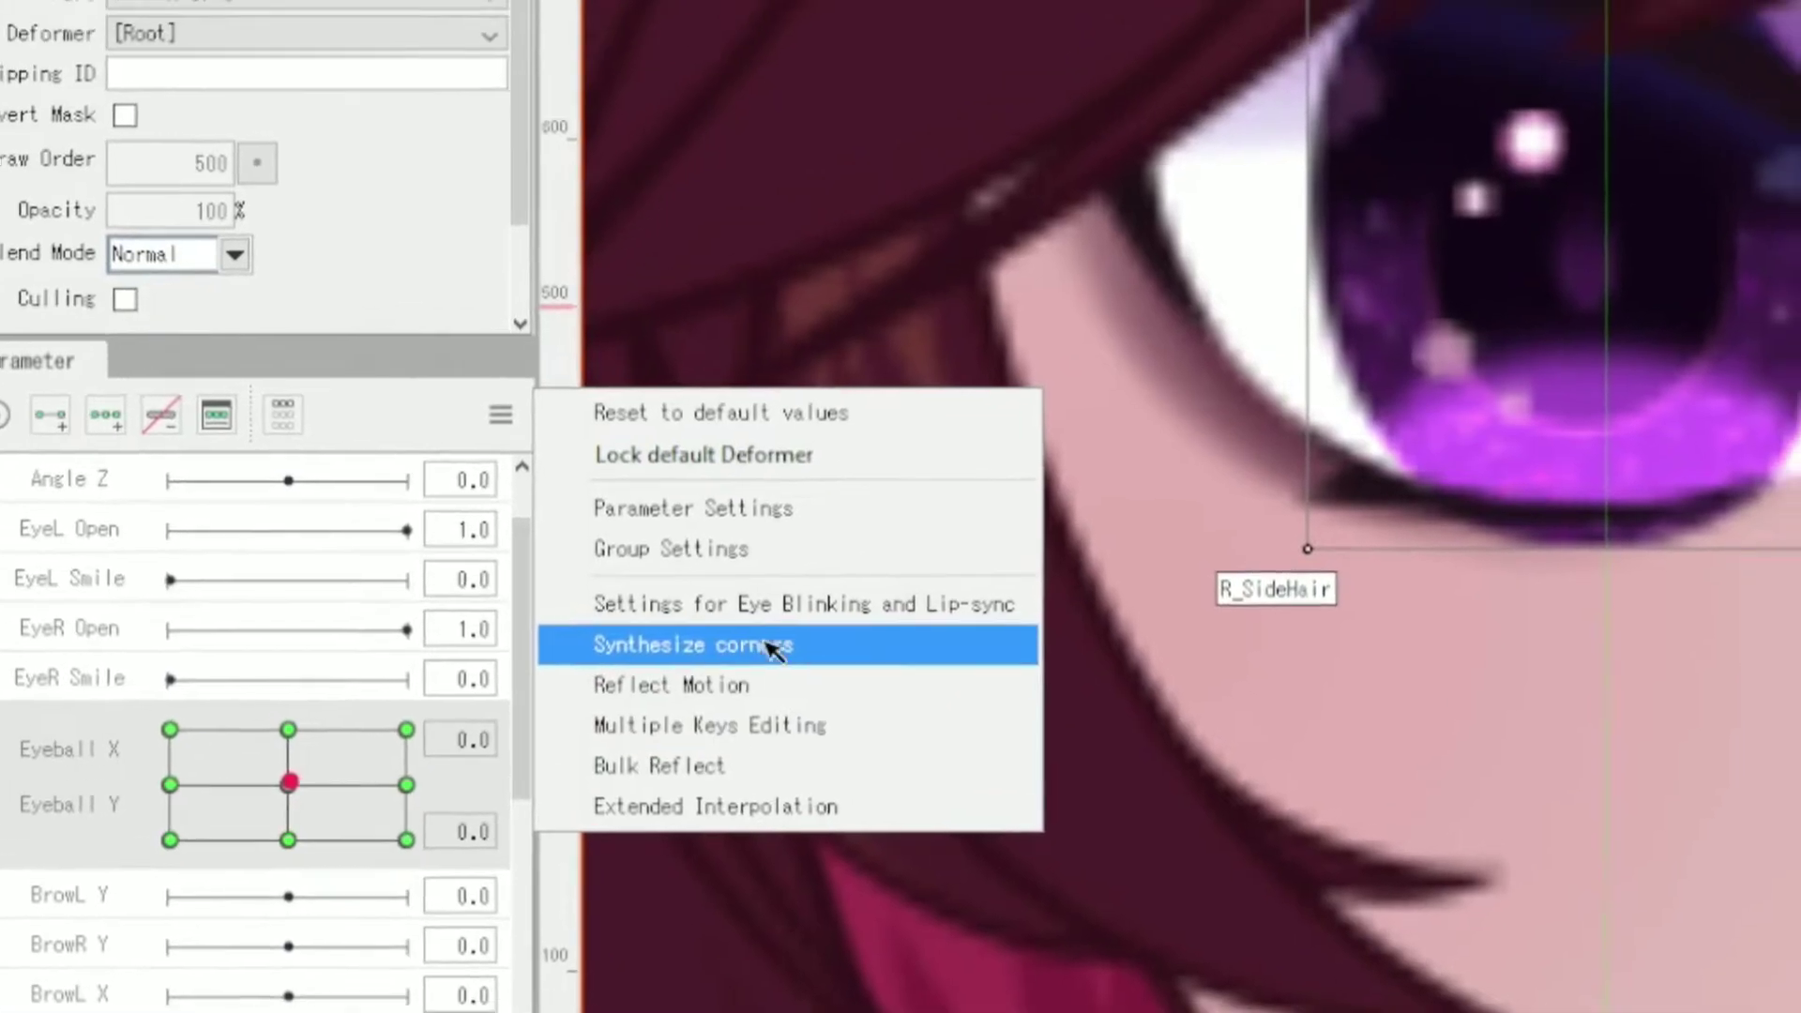
left_click(771, 647)
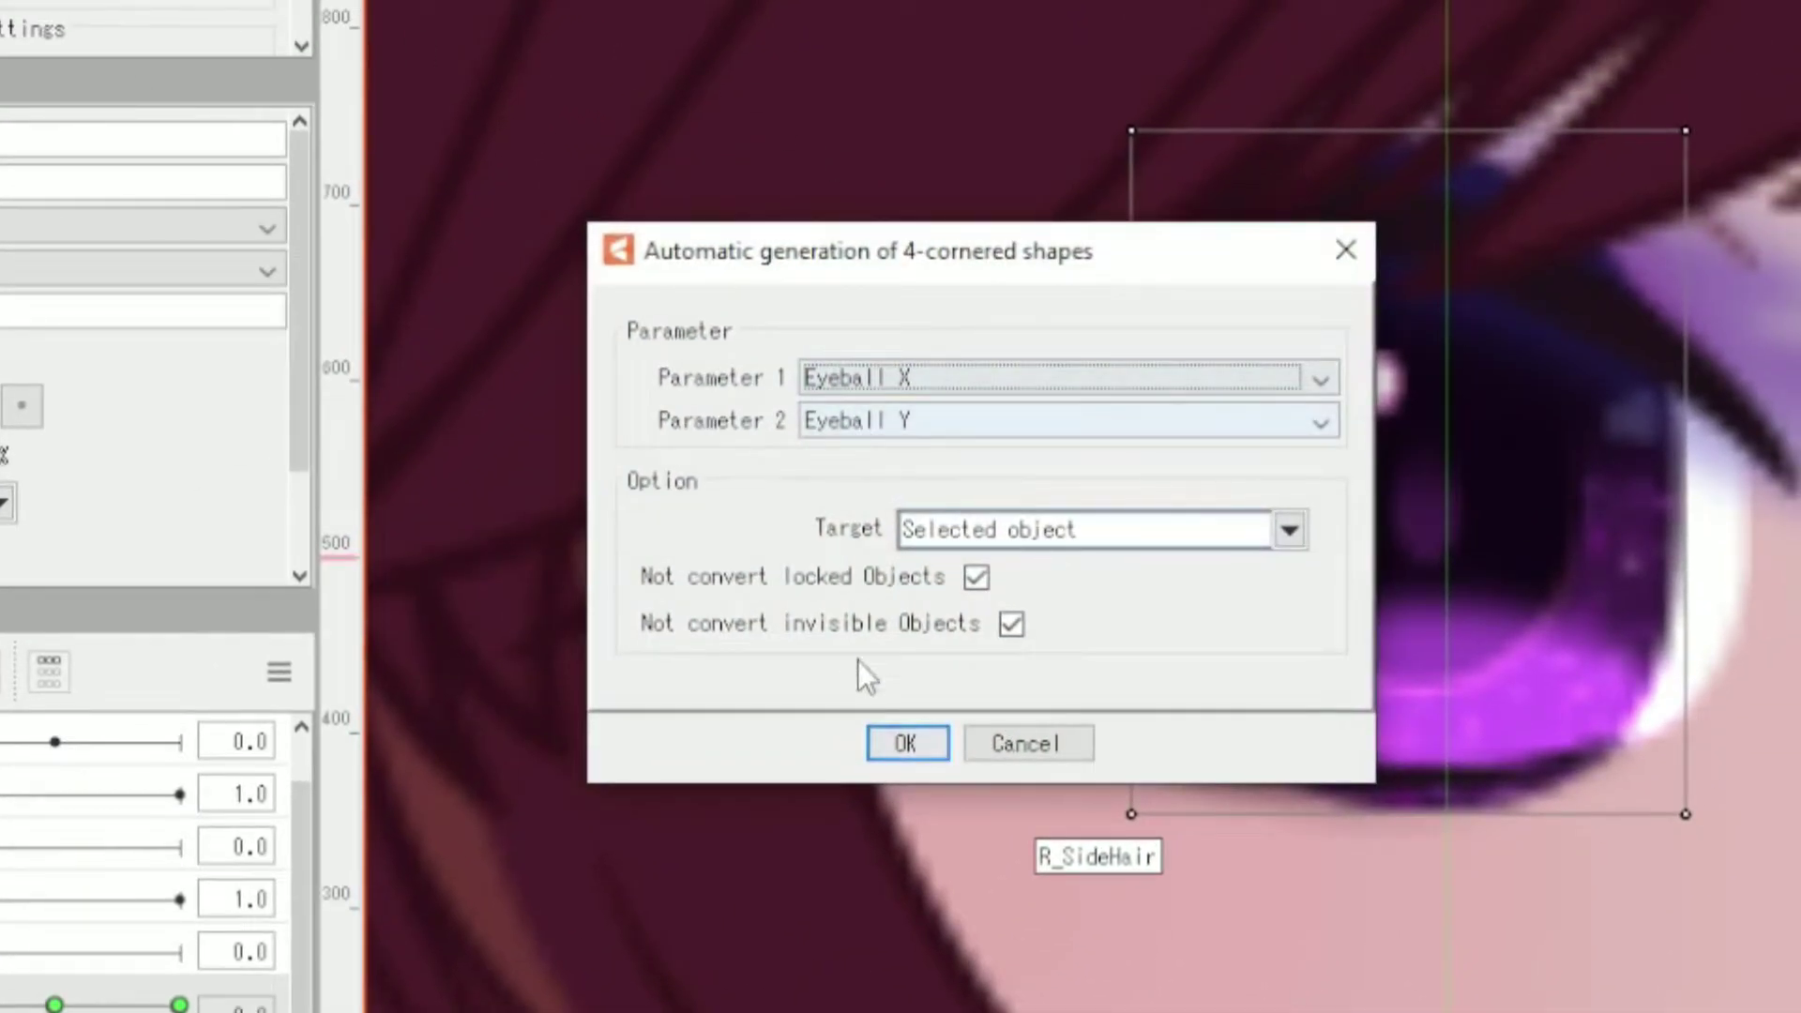
left_click(908, 744)
- Try the linked parameters at 0.4 and 0.5, reset all parameters to their default values, and unlink Eyeball X from Eyeball Y
mouse_move(475, 784)
left_mouse_down()
mouse_move(534, 777)
mouse_move(534, 796)
mouse_move(414, 812)
mouse_move(498, 768)
left_mouse_up()
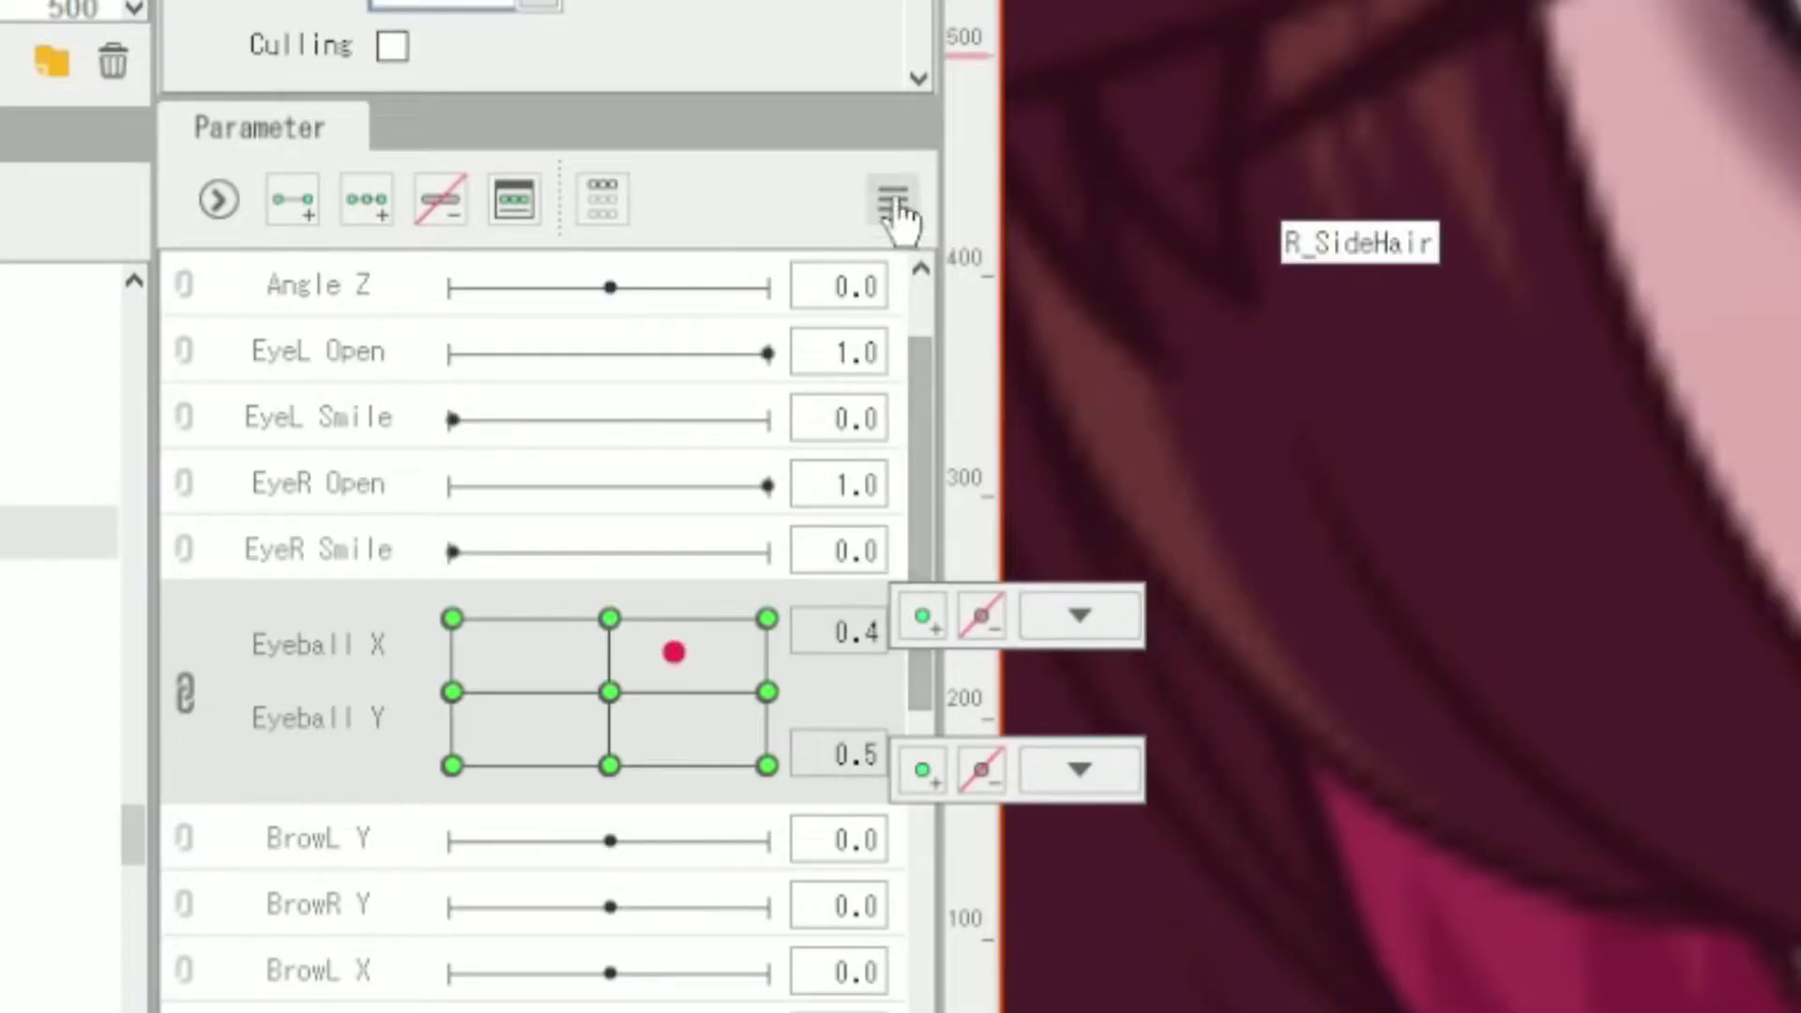
left_click(891, 200)
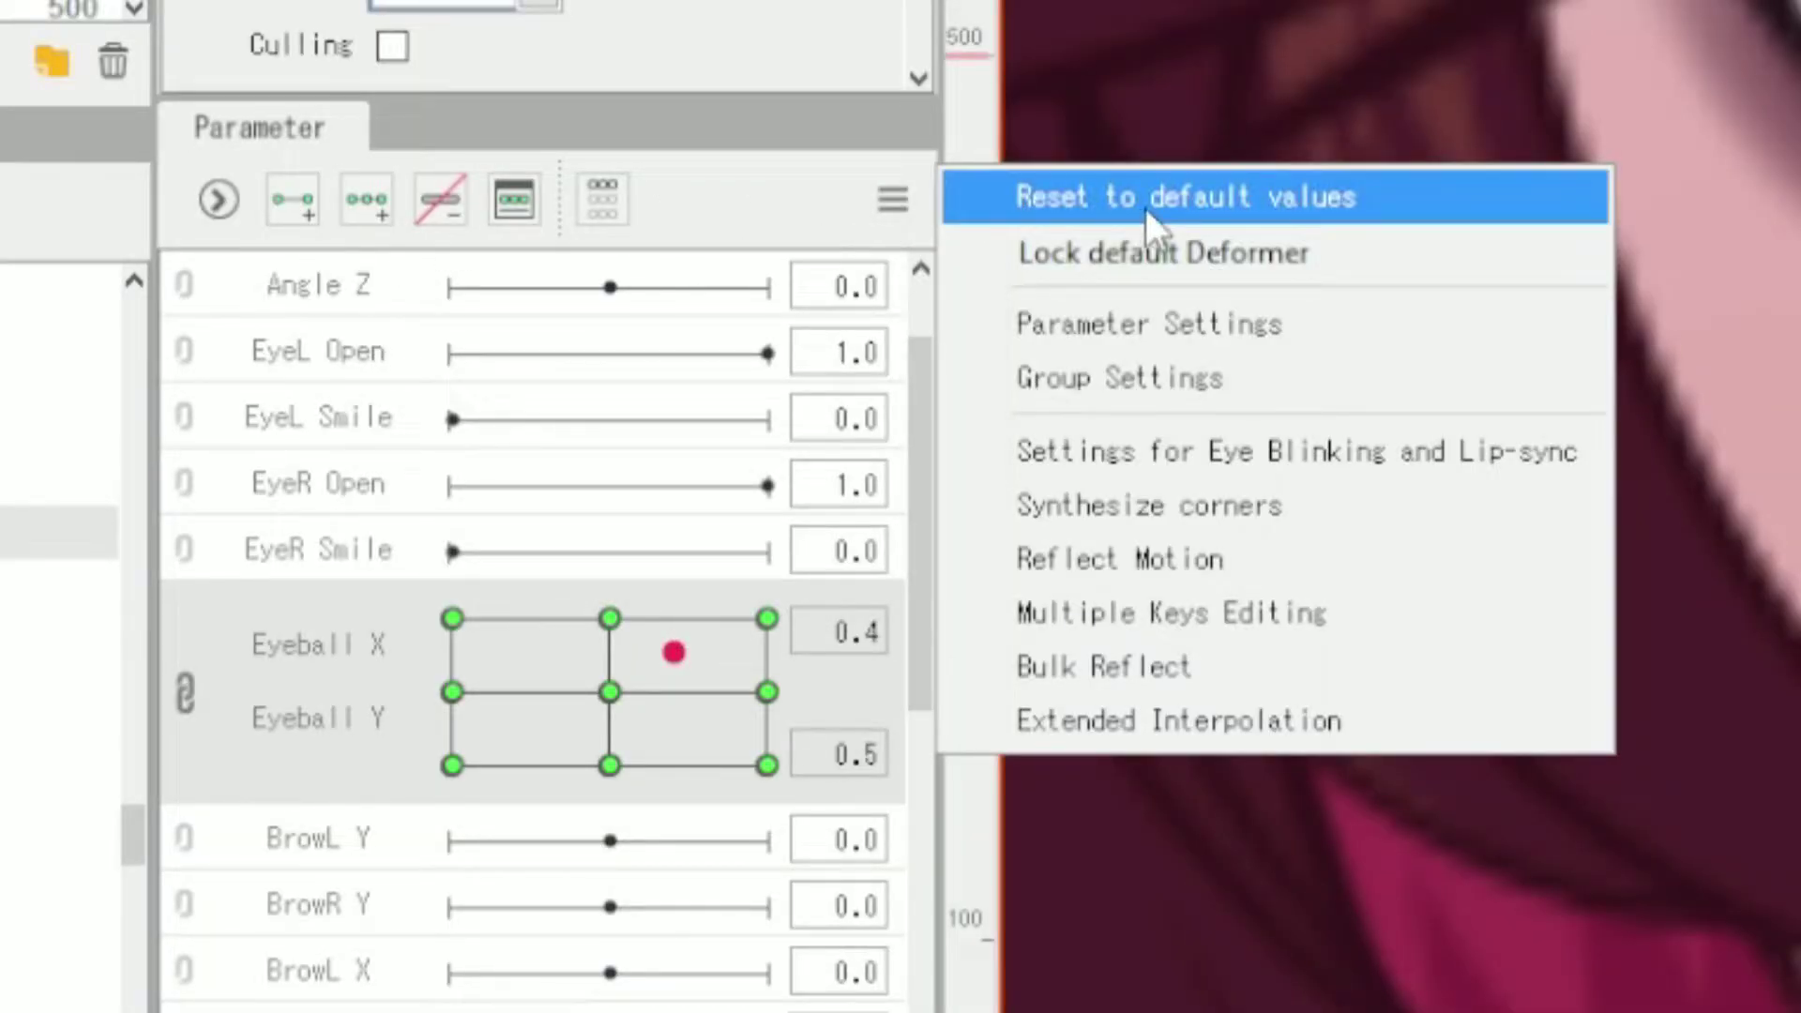
left_click(1180, 212)
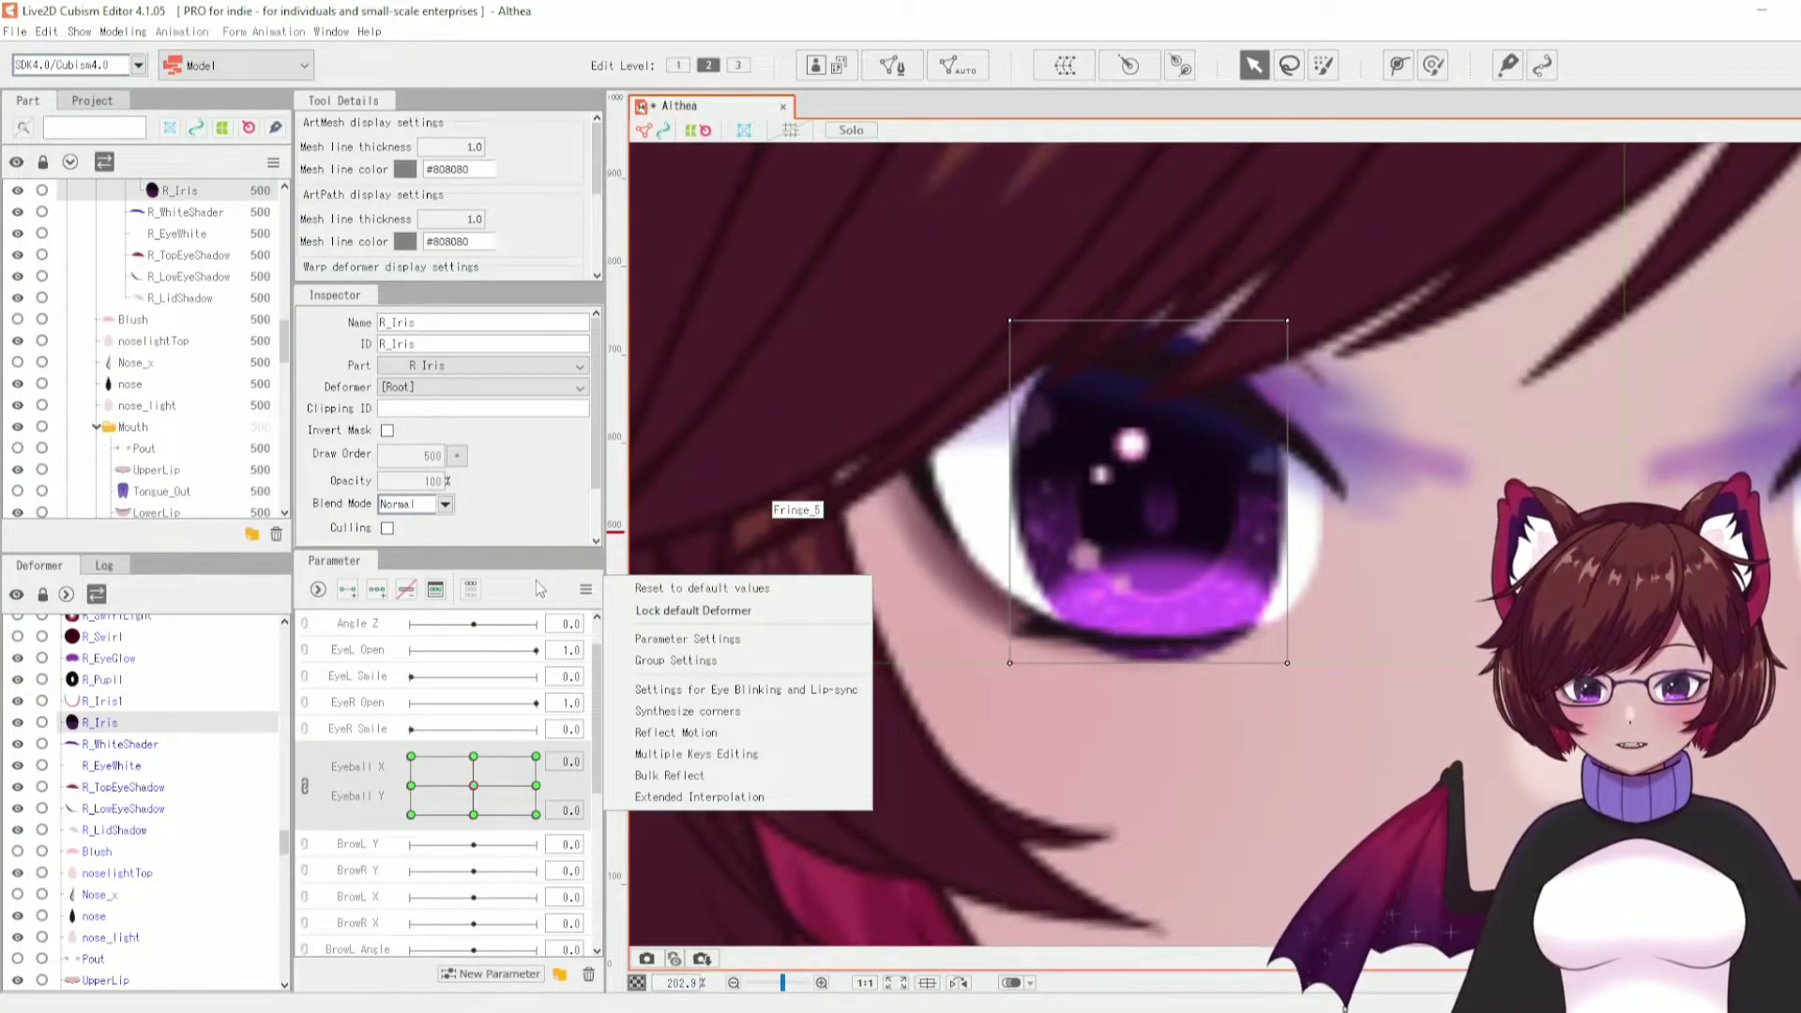
left_click(305, 786)
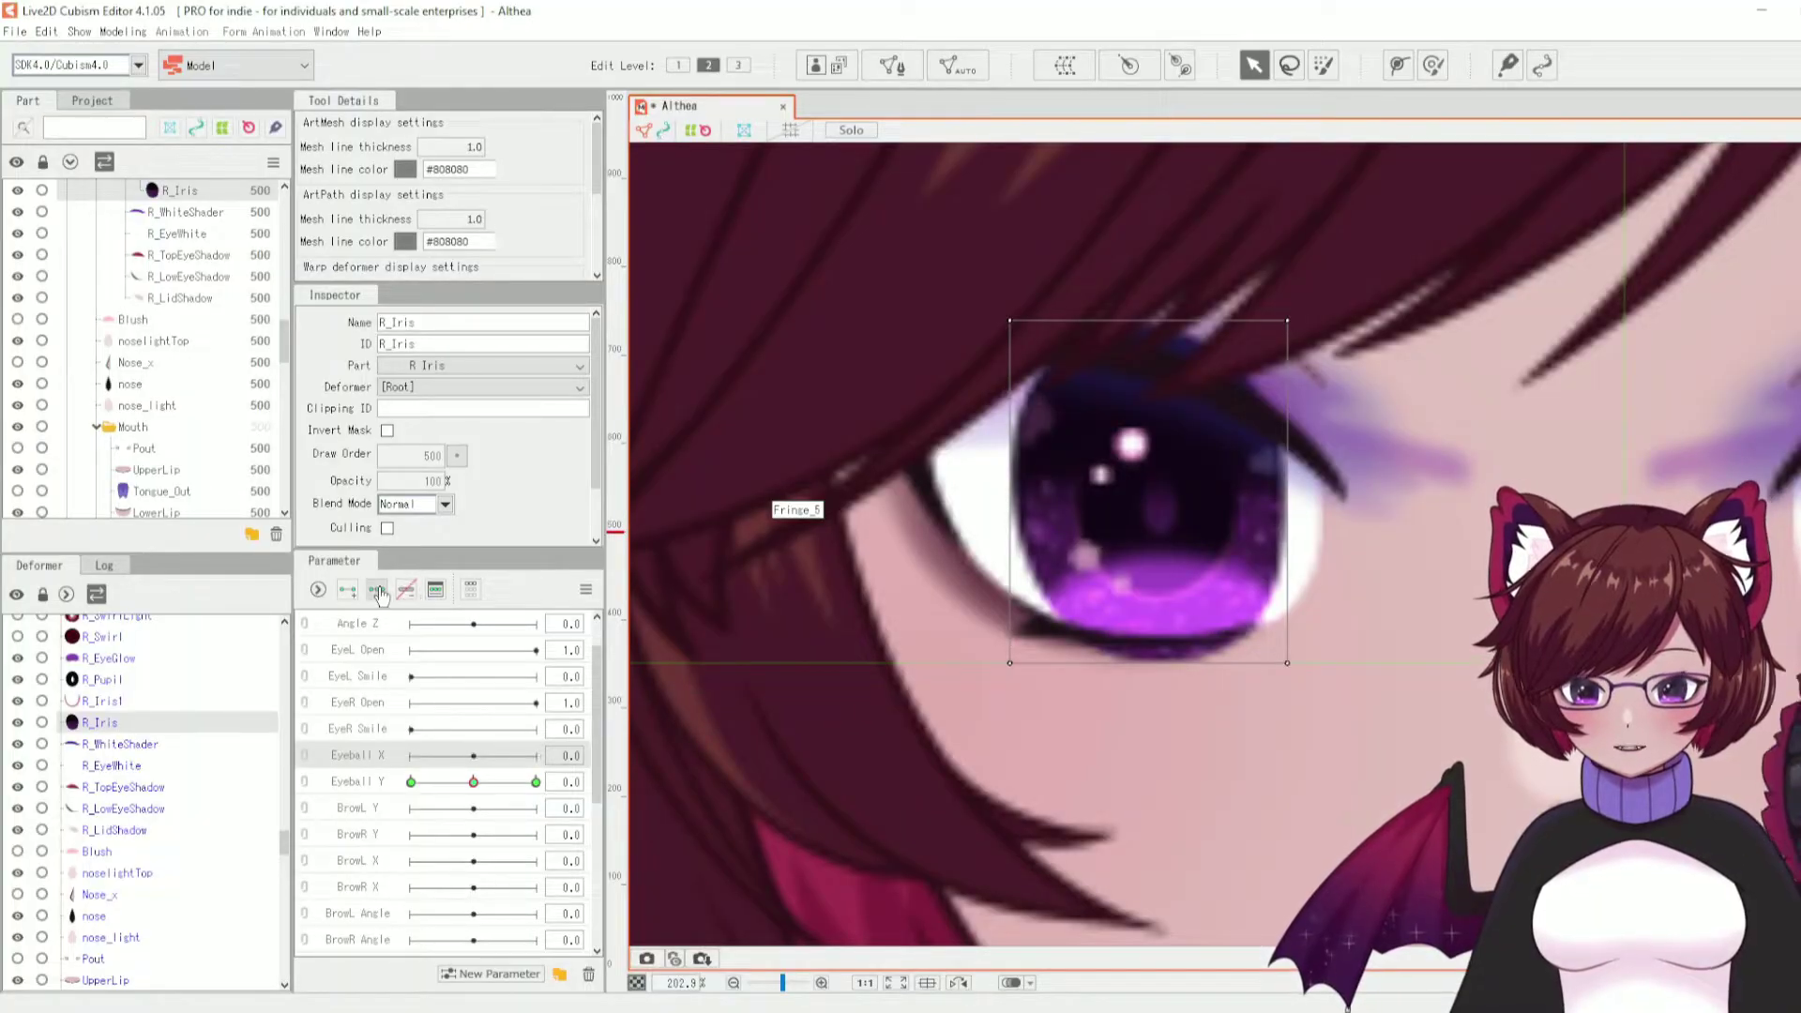
- Shift the R_Iris ArtMesh to the right at the Eyeball X 1.0 key and check the movement across the parameter's range
left_click_drag(477, 755, 535, 755)
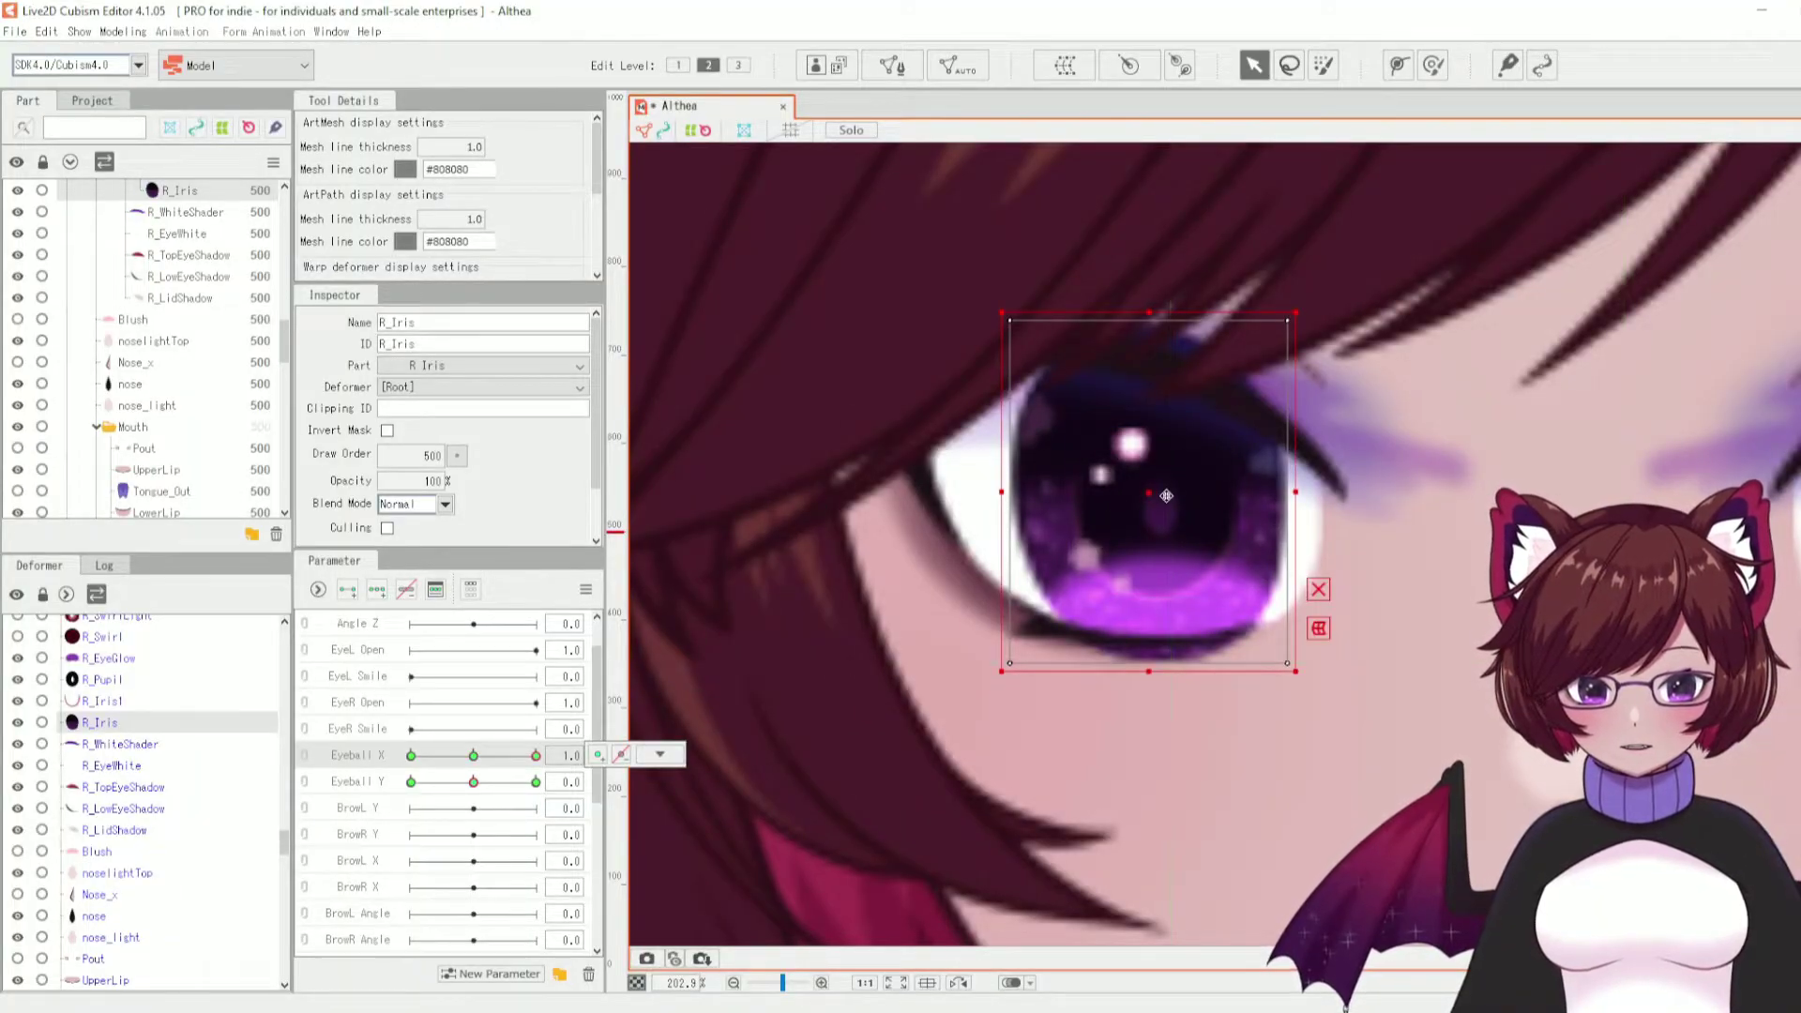
left_click_drag(1176, 497, 1214, 499)
left_click_drag(535, 755, 435, 766)
left_click(536, 755)
- Reflect the R_Iris motion from Eyeball X 1.0 horizontally, using the center of the canvas as the axis
left_click(660, 754)
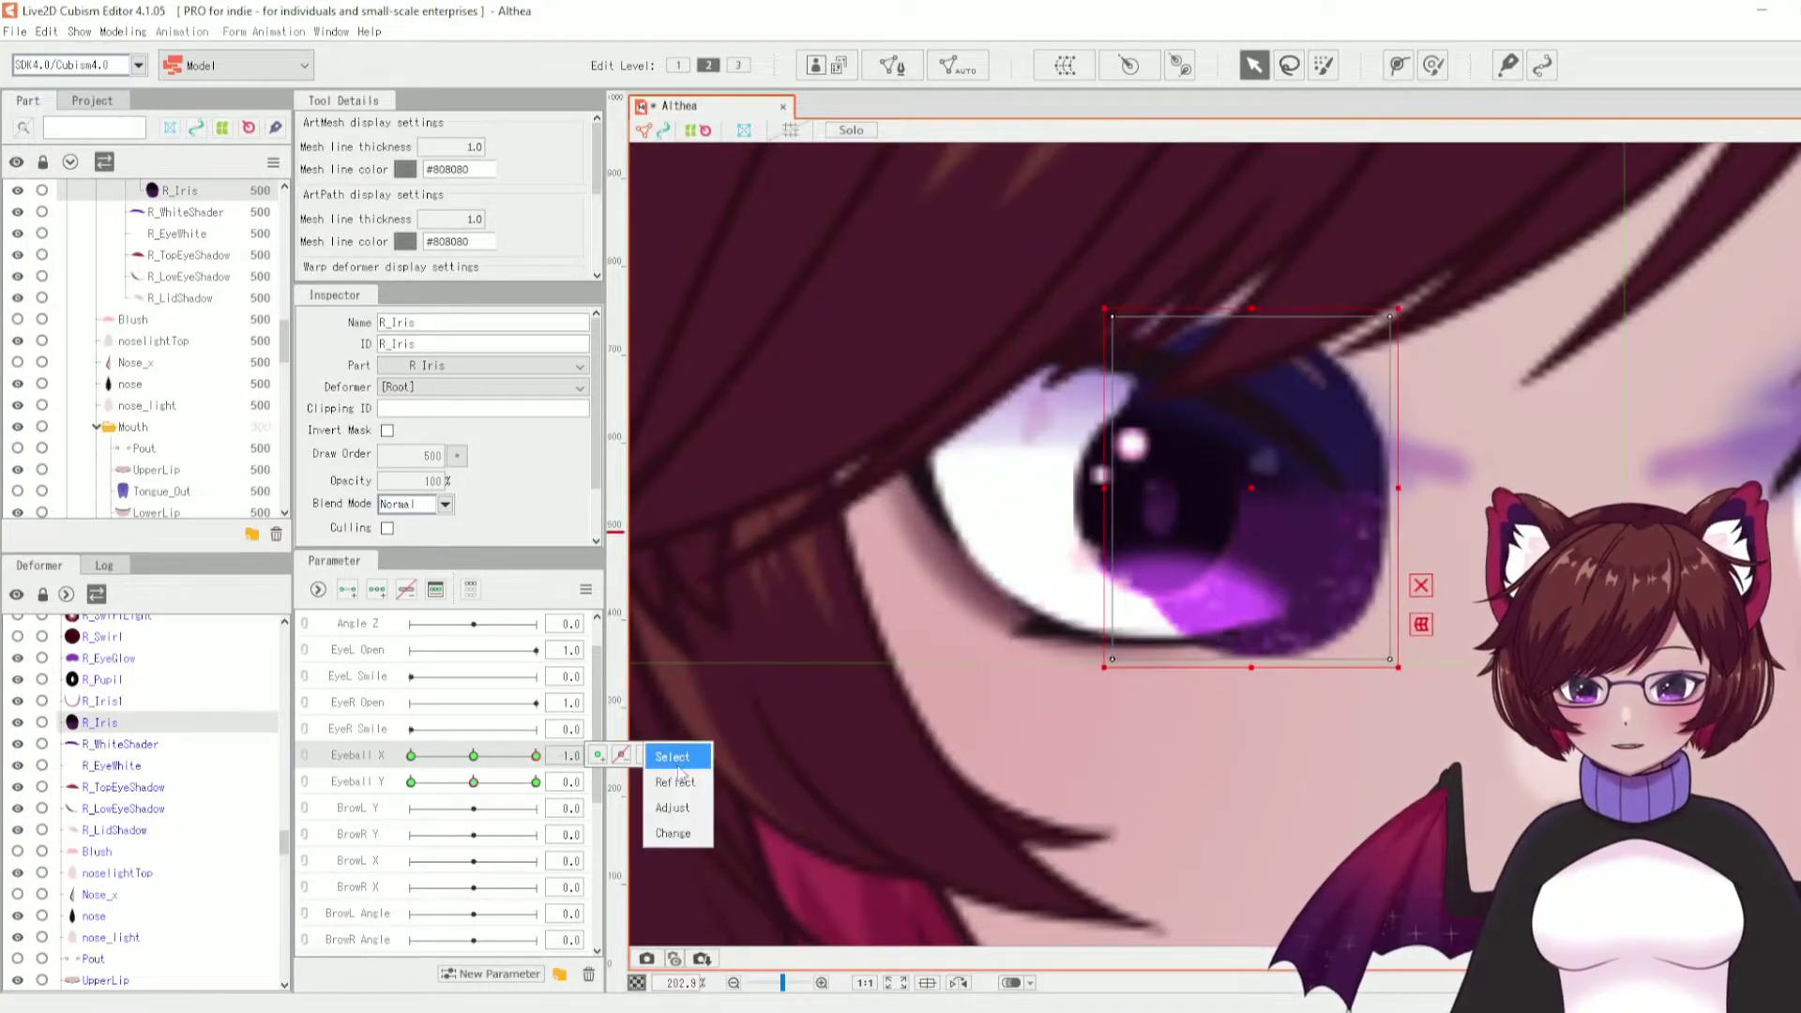
left_click(585, 589)
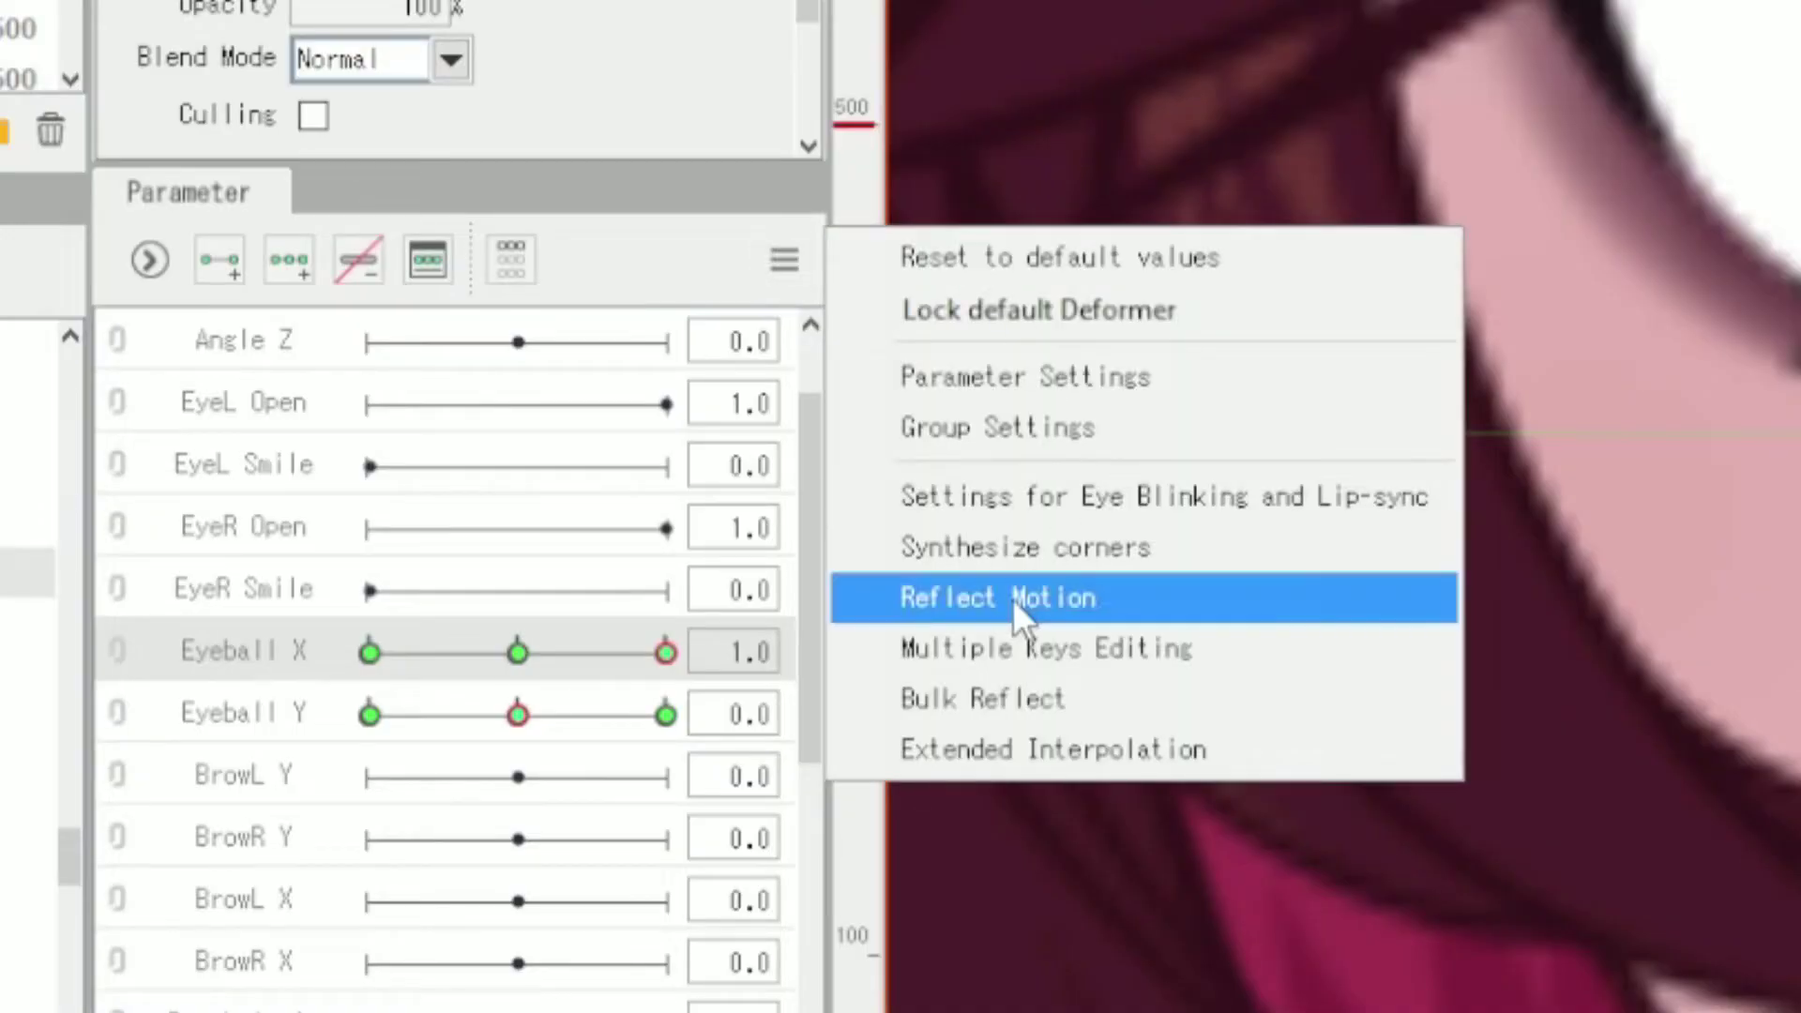
left_click(1011, 598)
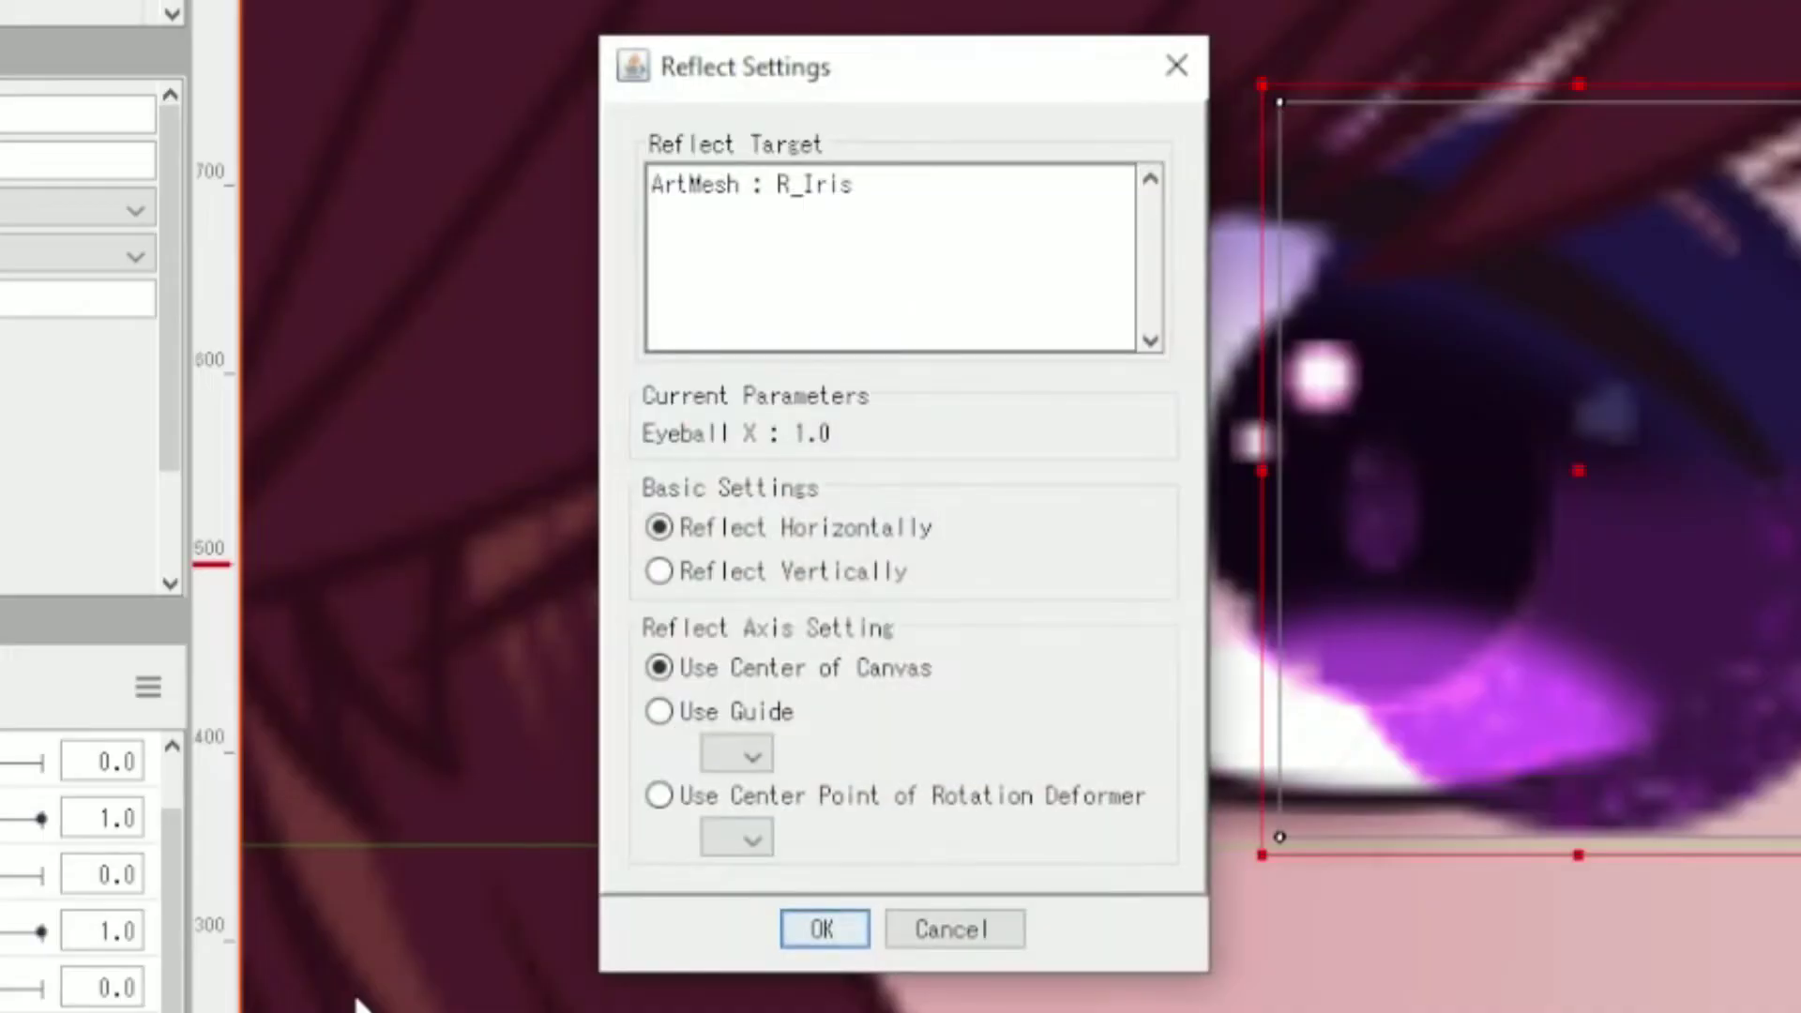
left_click(824, 928)
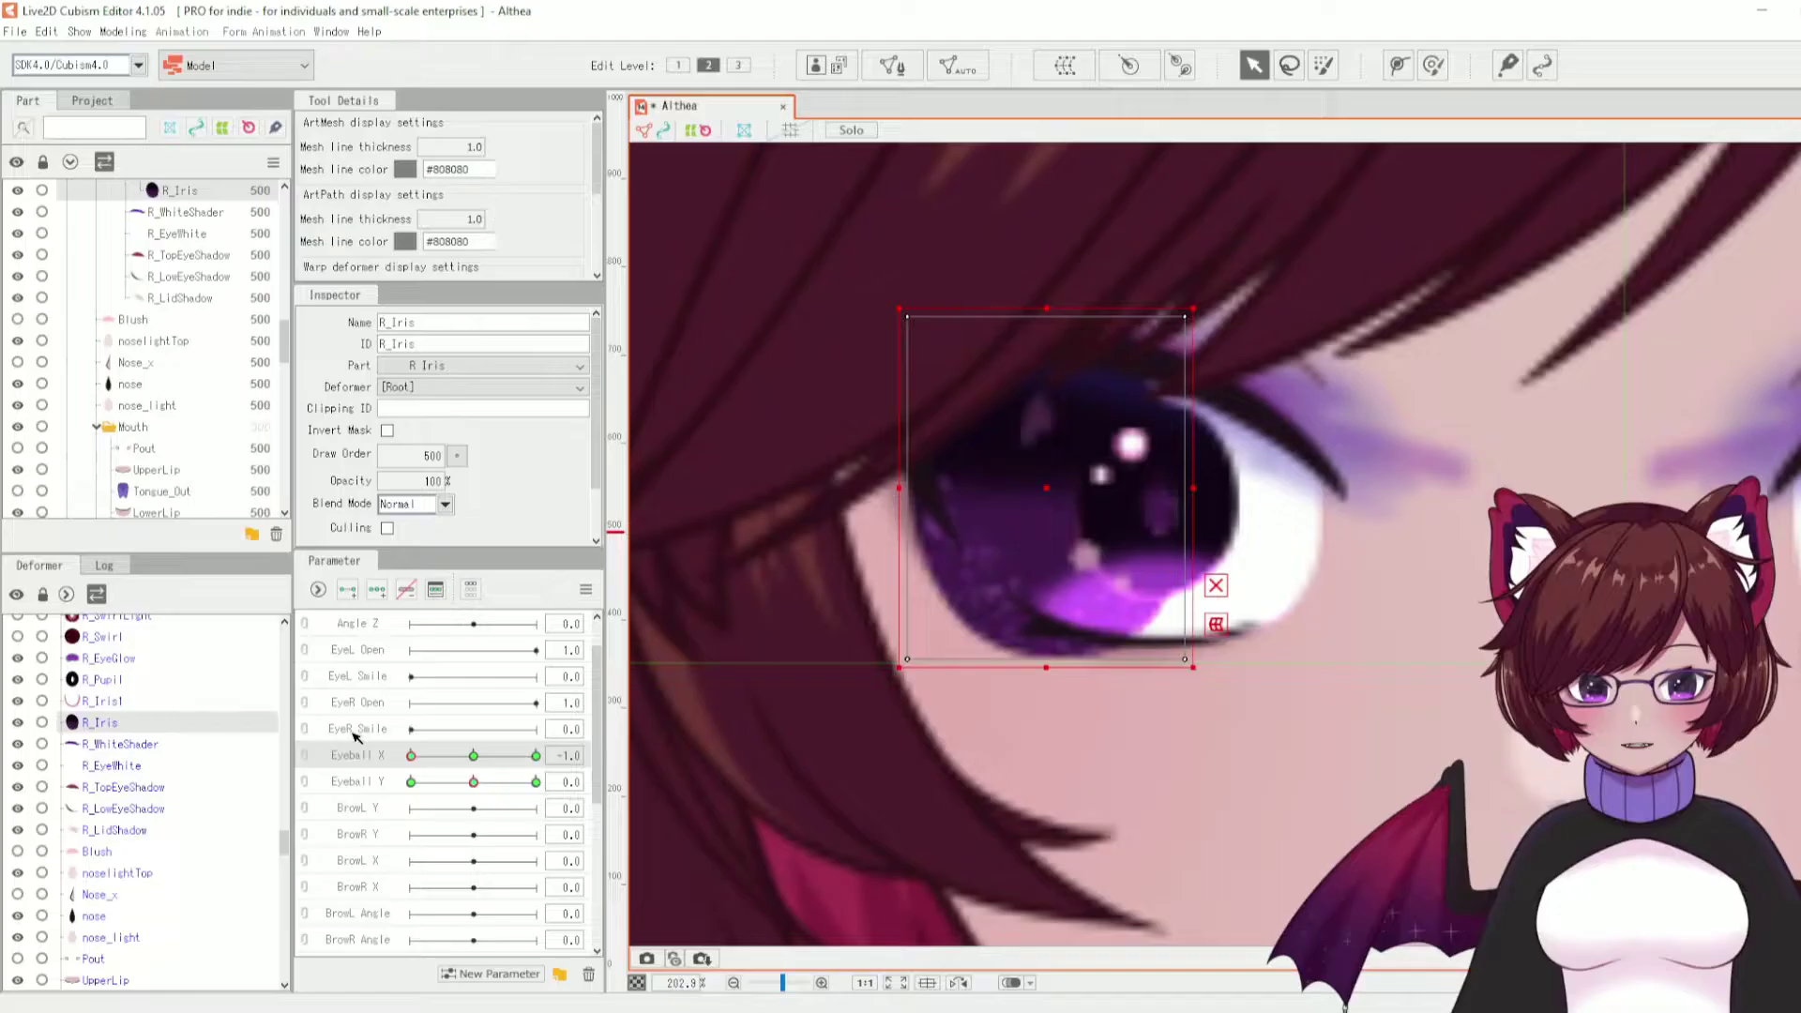
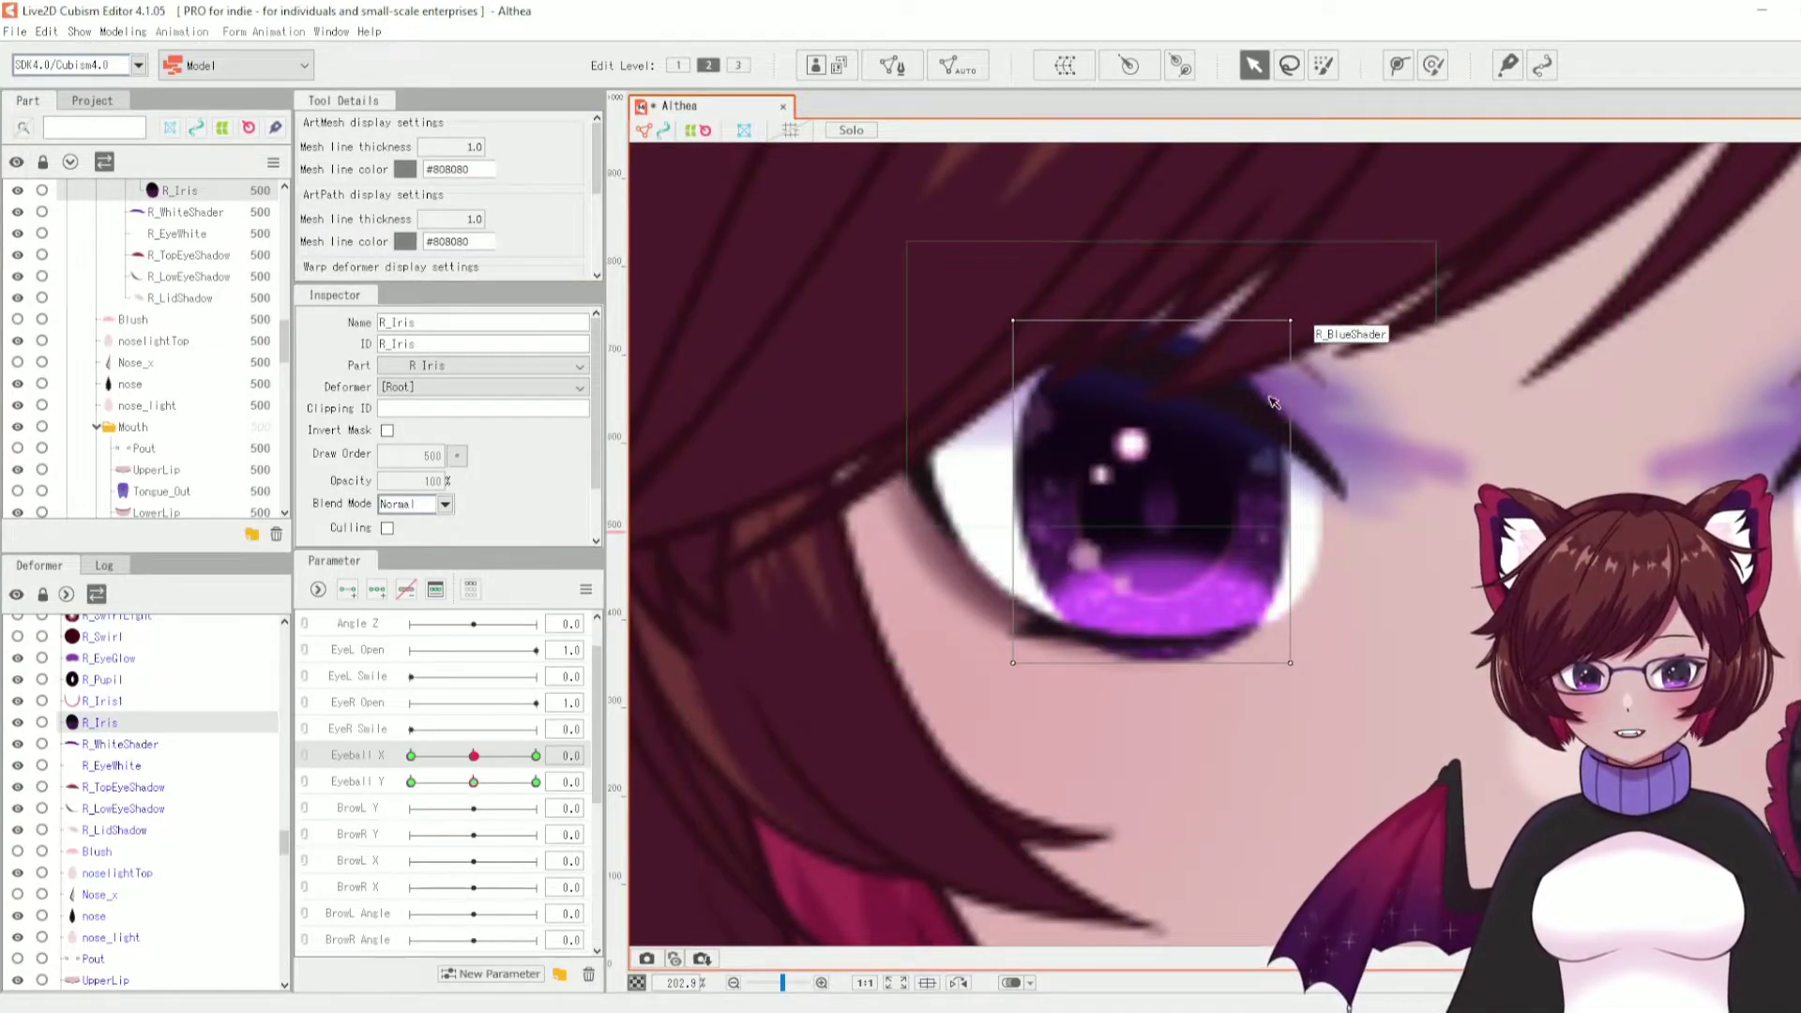
- Select all objects that have keyforms on the Mouth Form parameter
left_click(583, 590)
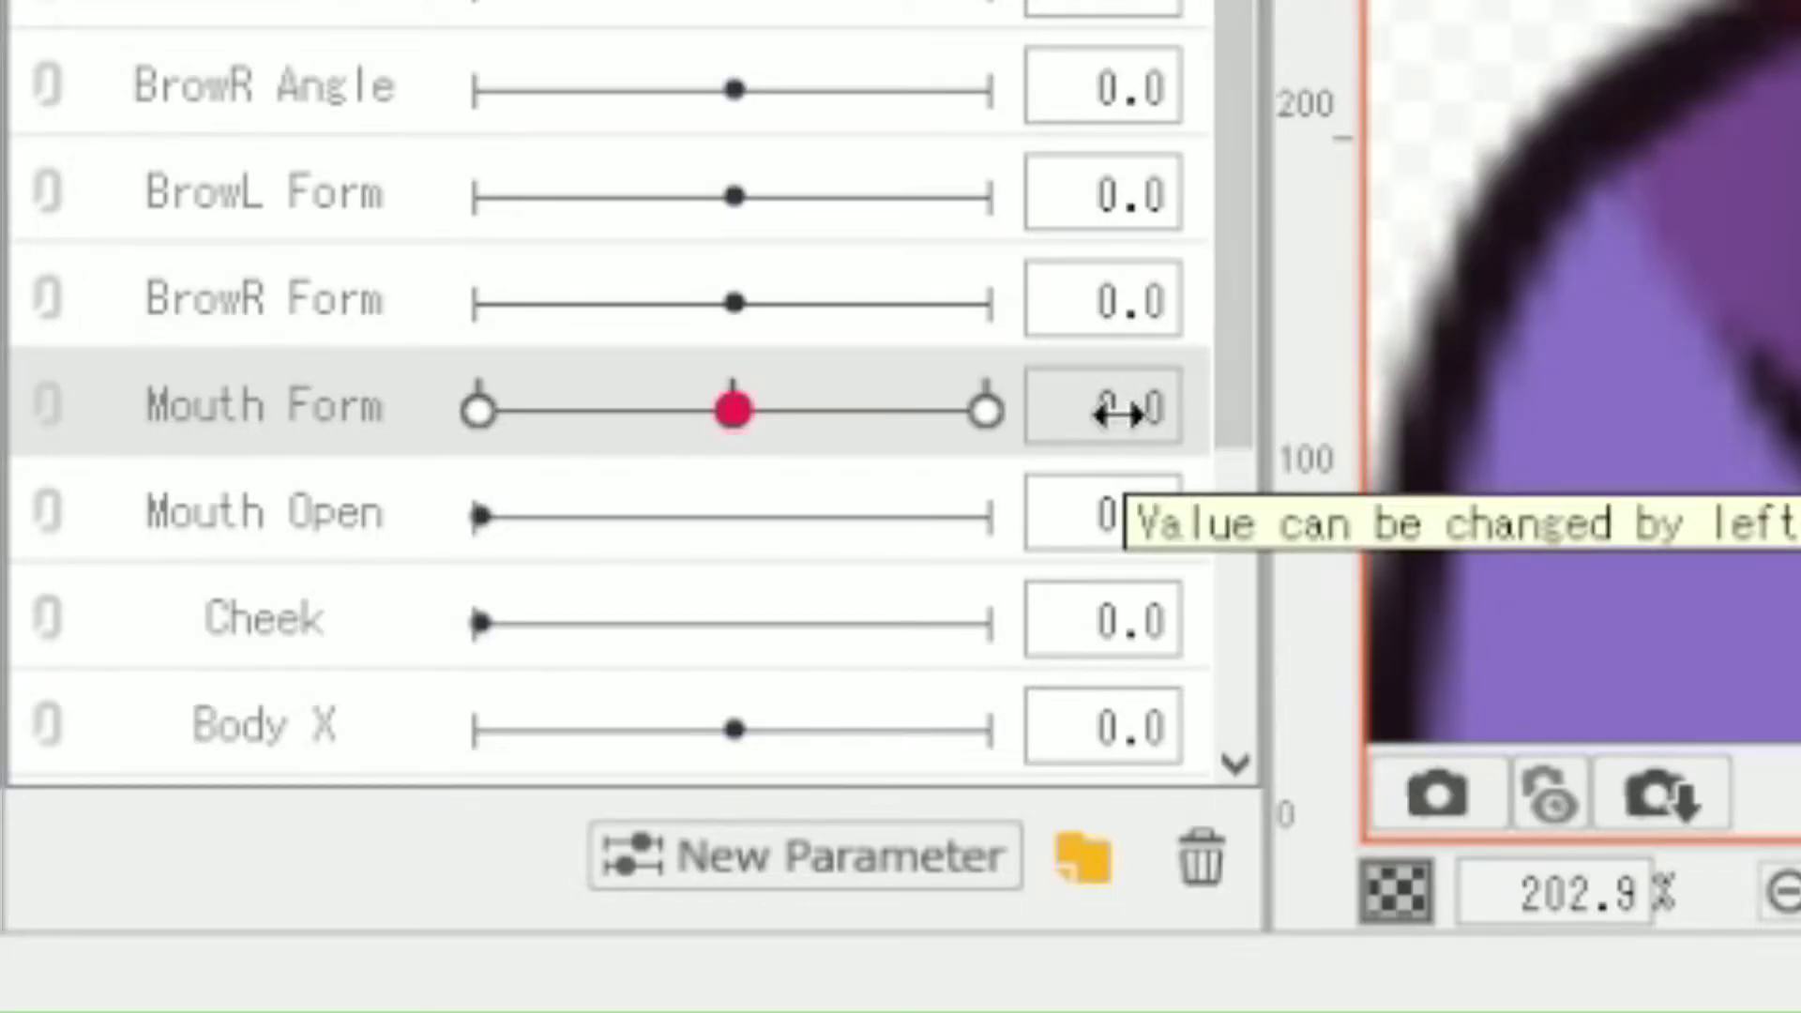
left_click(1117, 413)
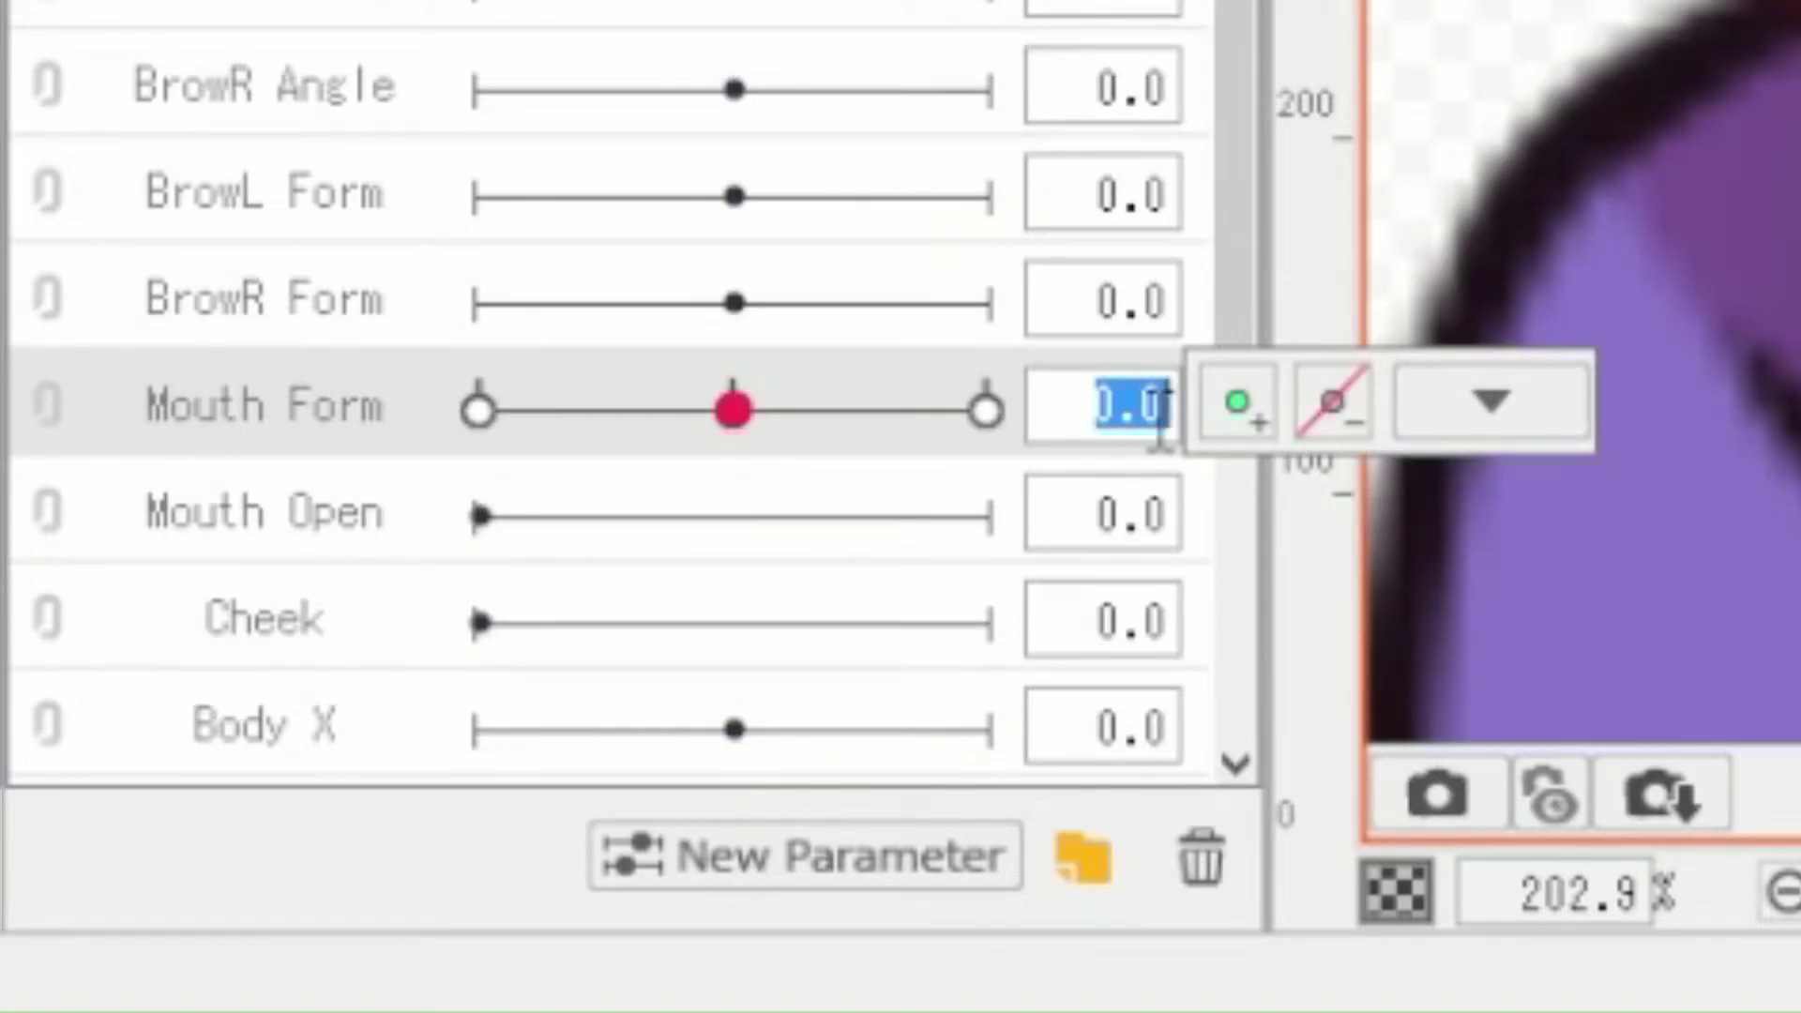
left_click(1483, 405)
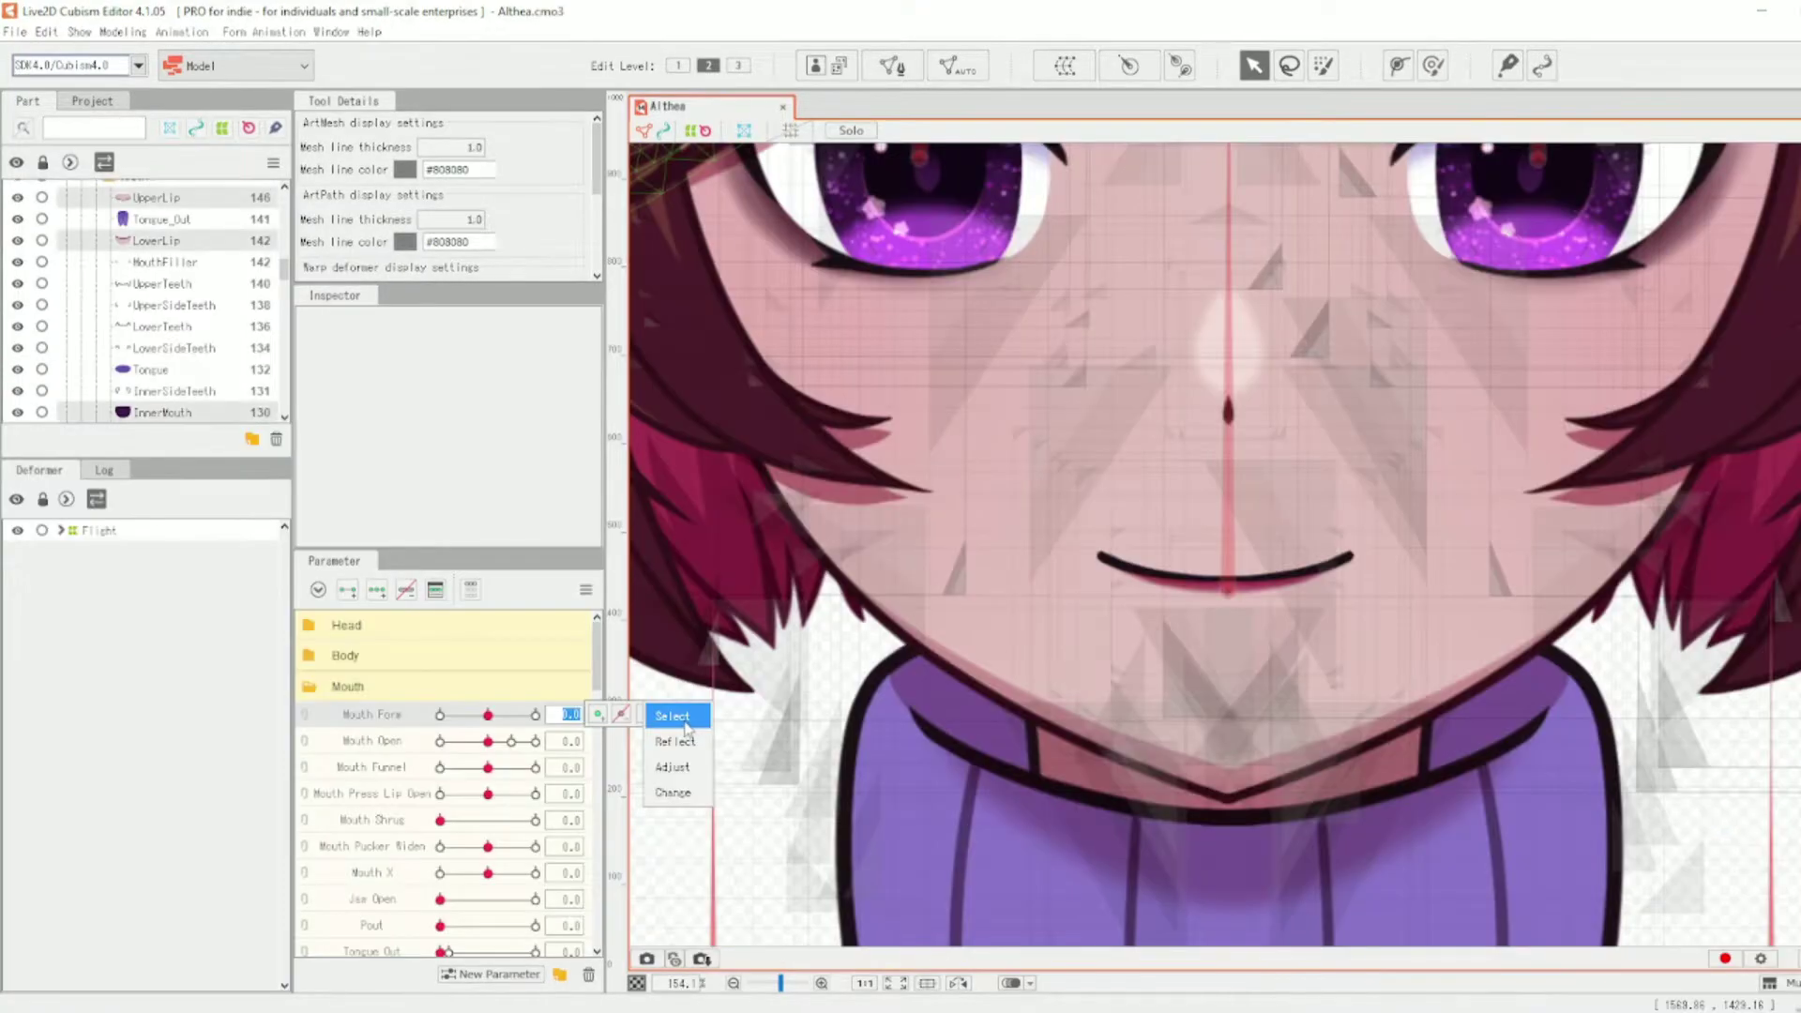
left_click(685, 717)
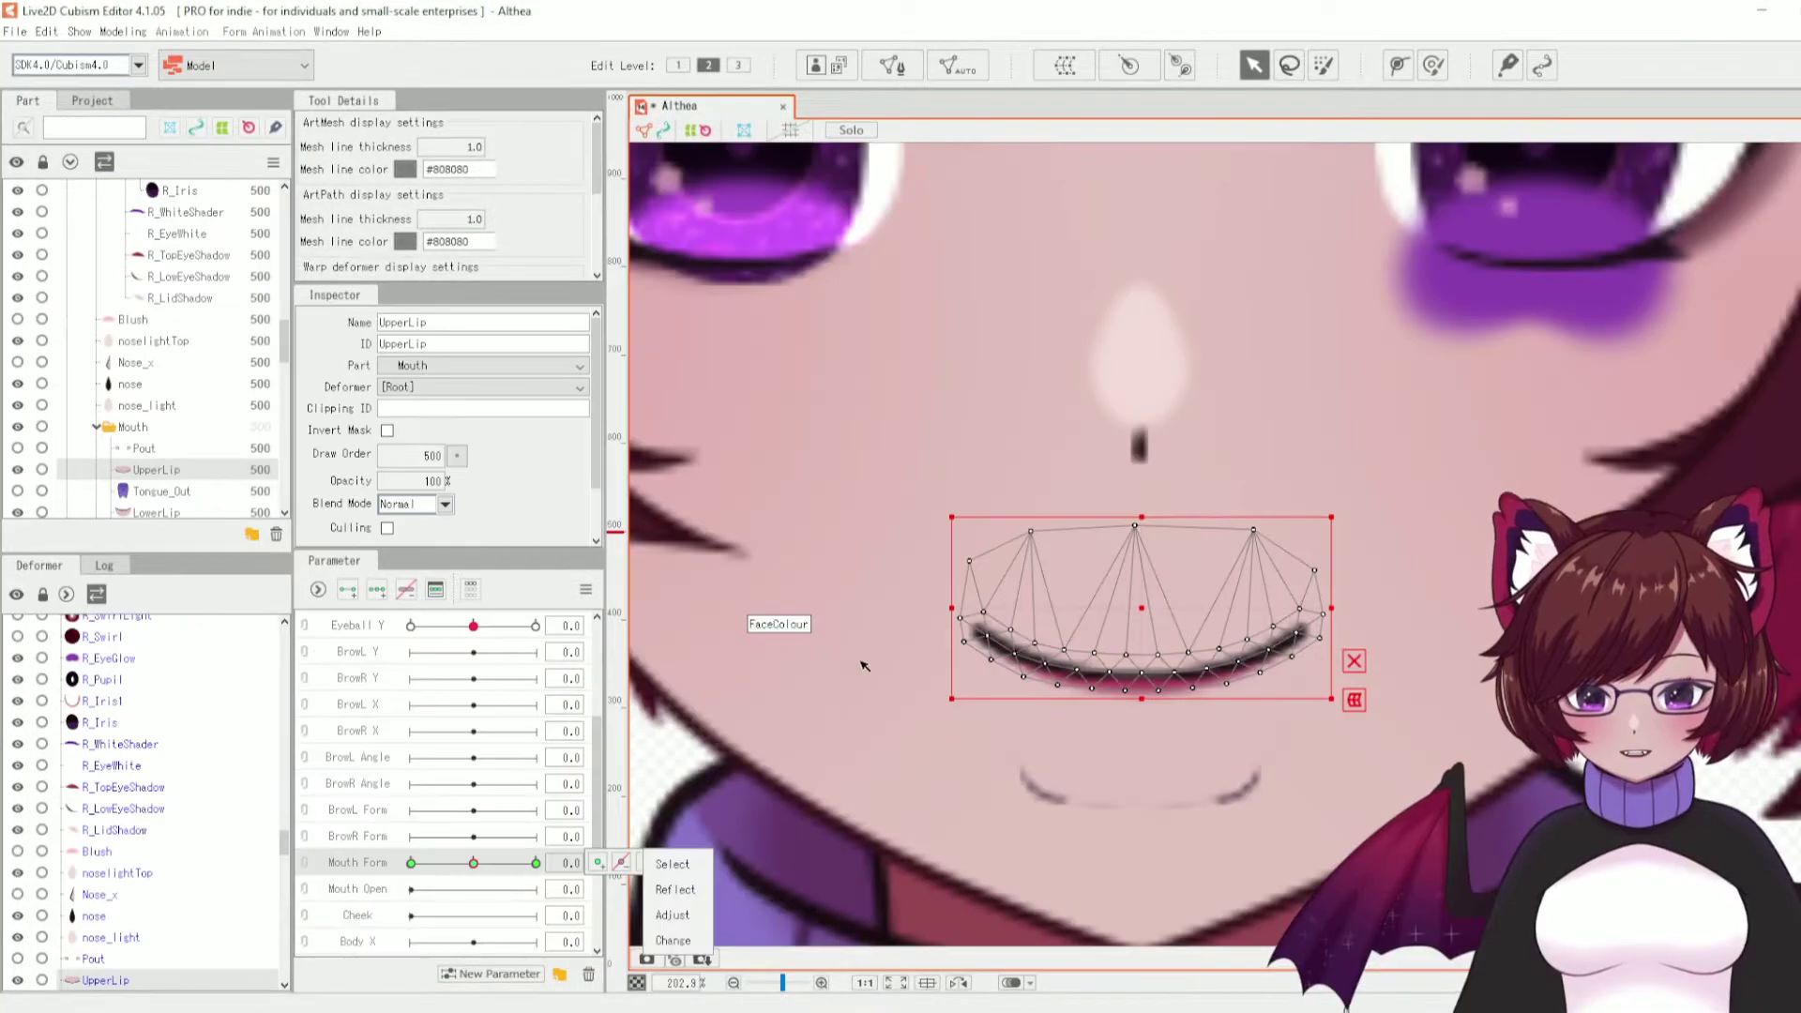
scroll(1180, 714, "up", 3)
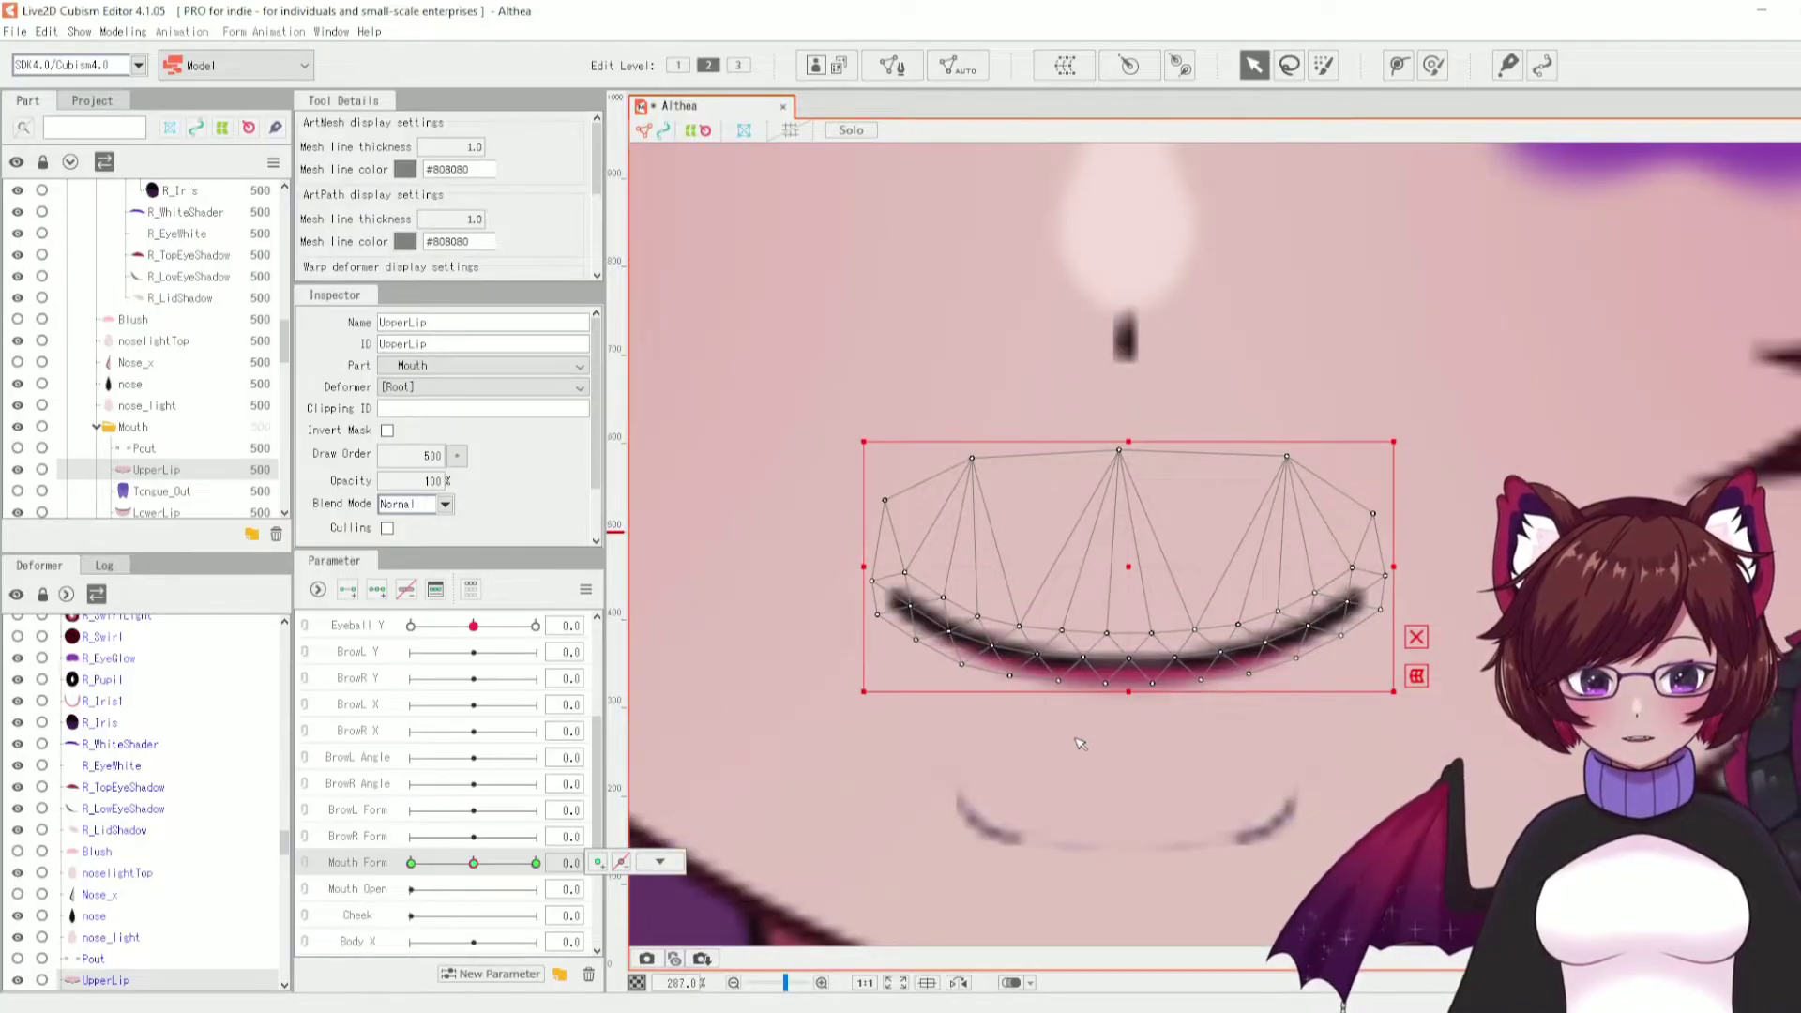
left_click(659, 861)
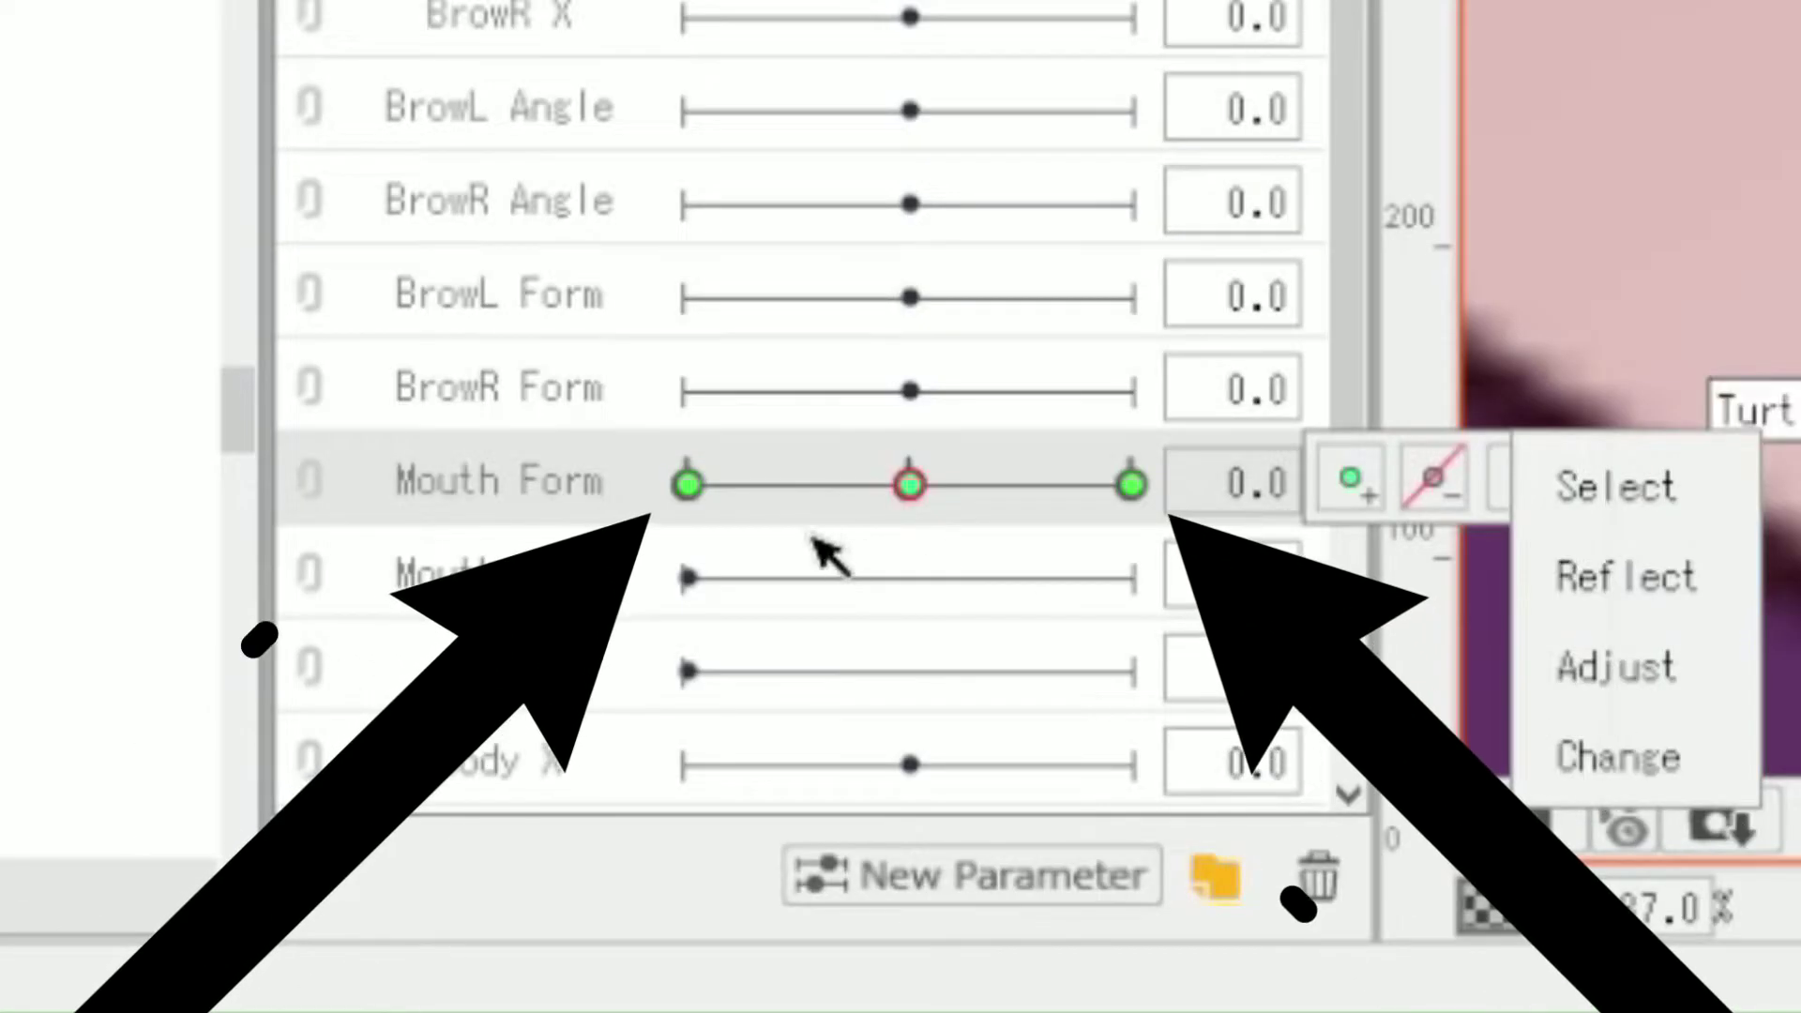
left_click(461, 862)
left_click_drag(858, 497, 909, 486)
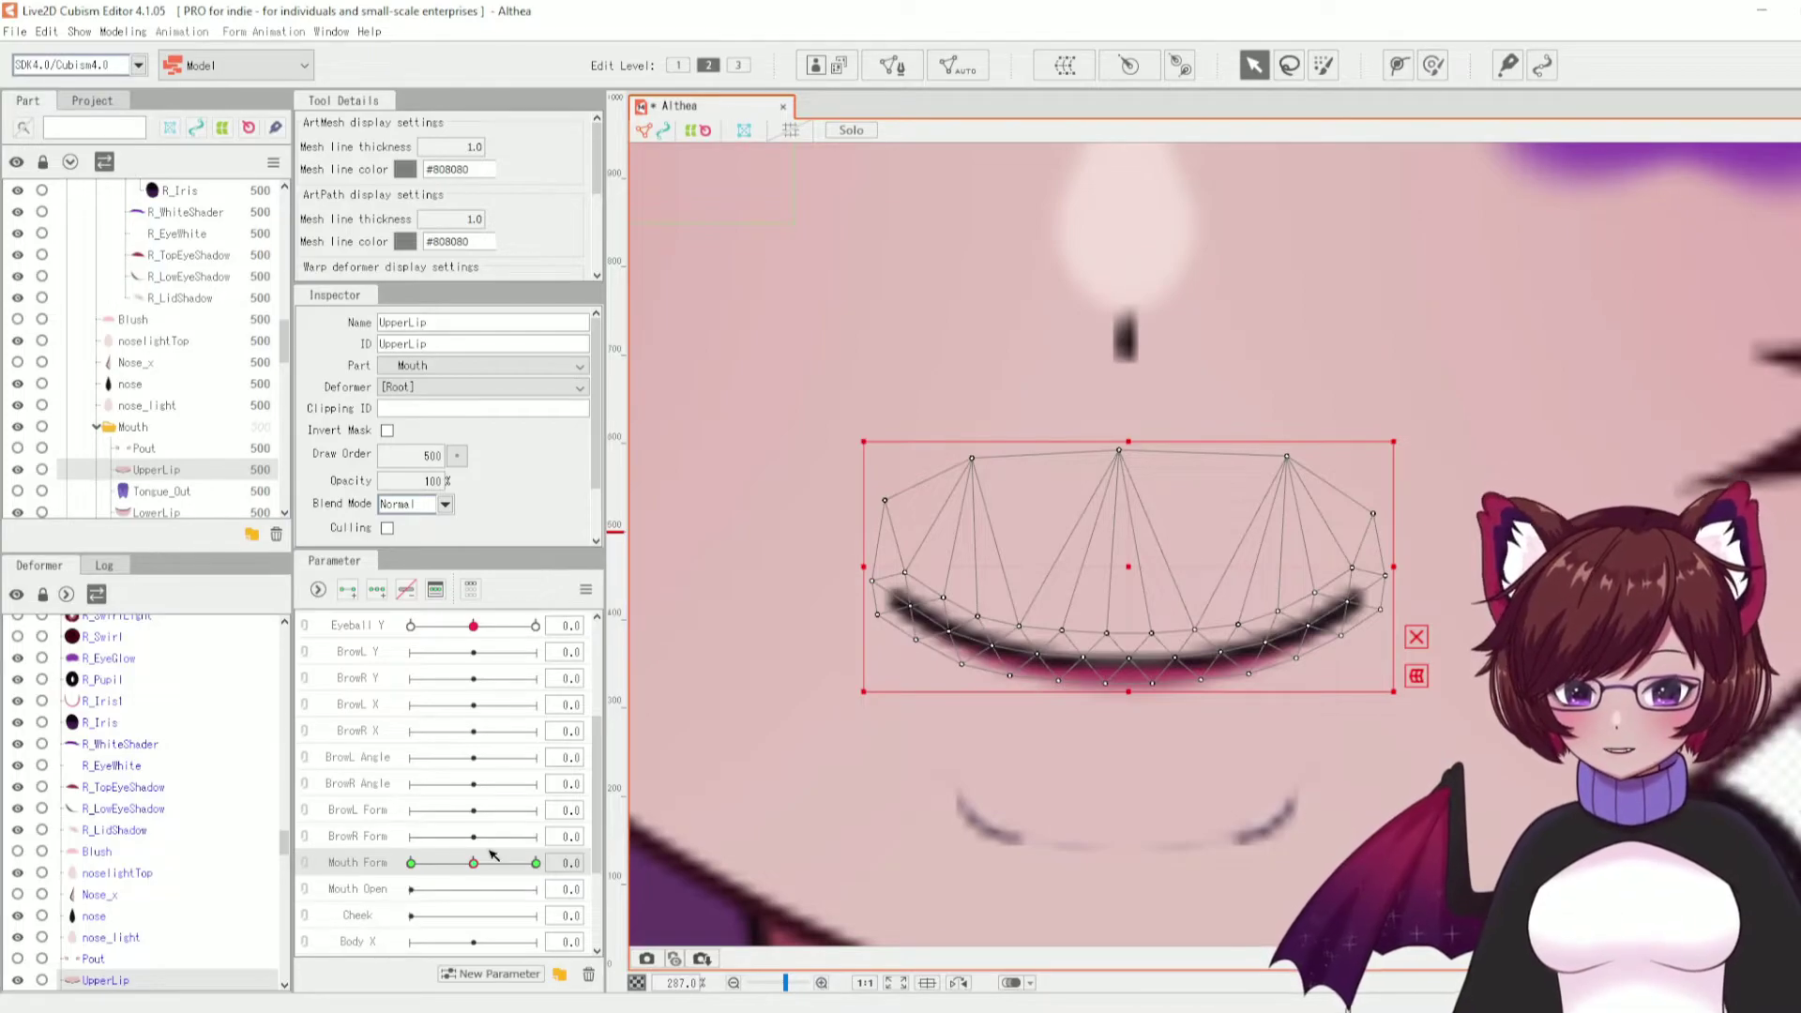
- Swap UpperLip's outer Mouth Form key values through Adjust, setting -1.0 to 1.0 and 1.0 to -1.0
right_click(548, 852)
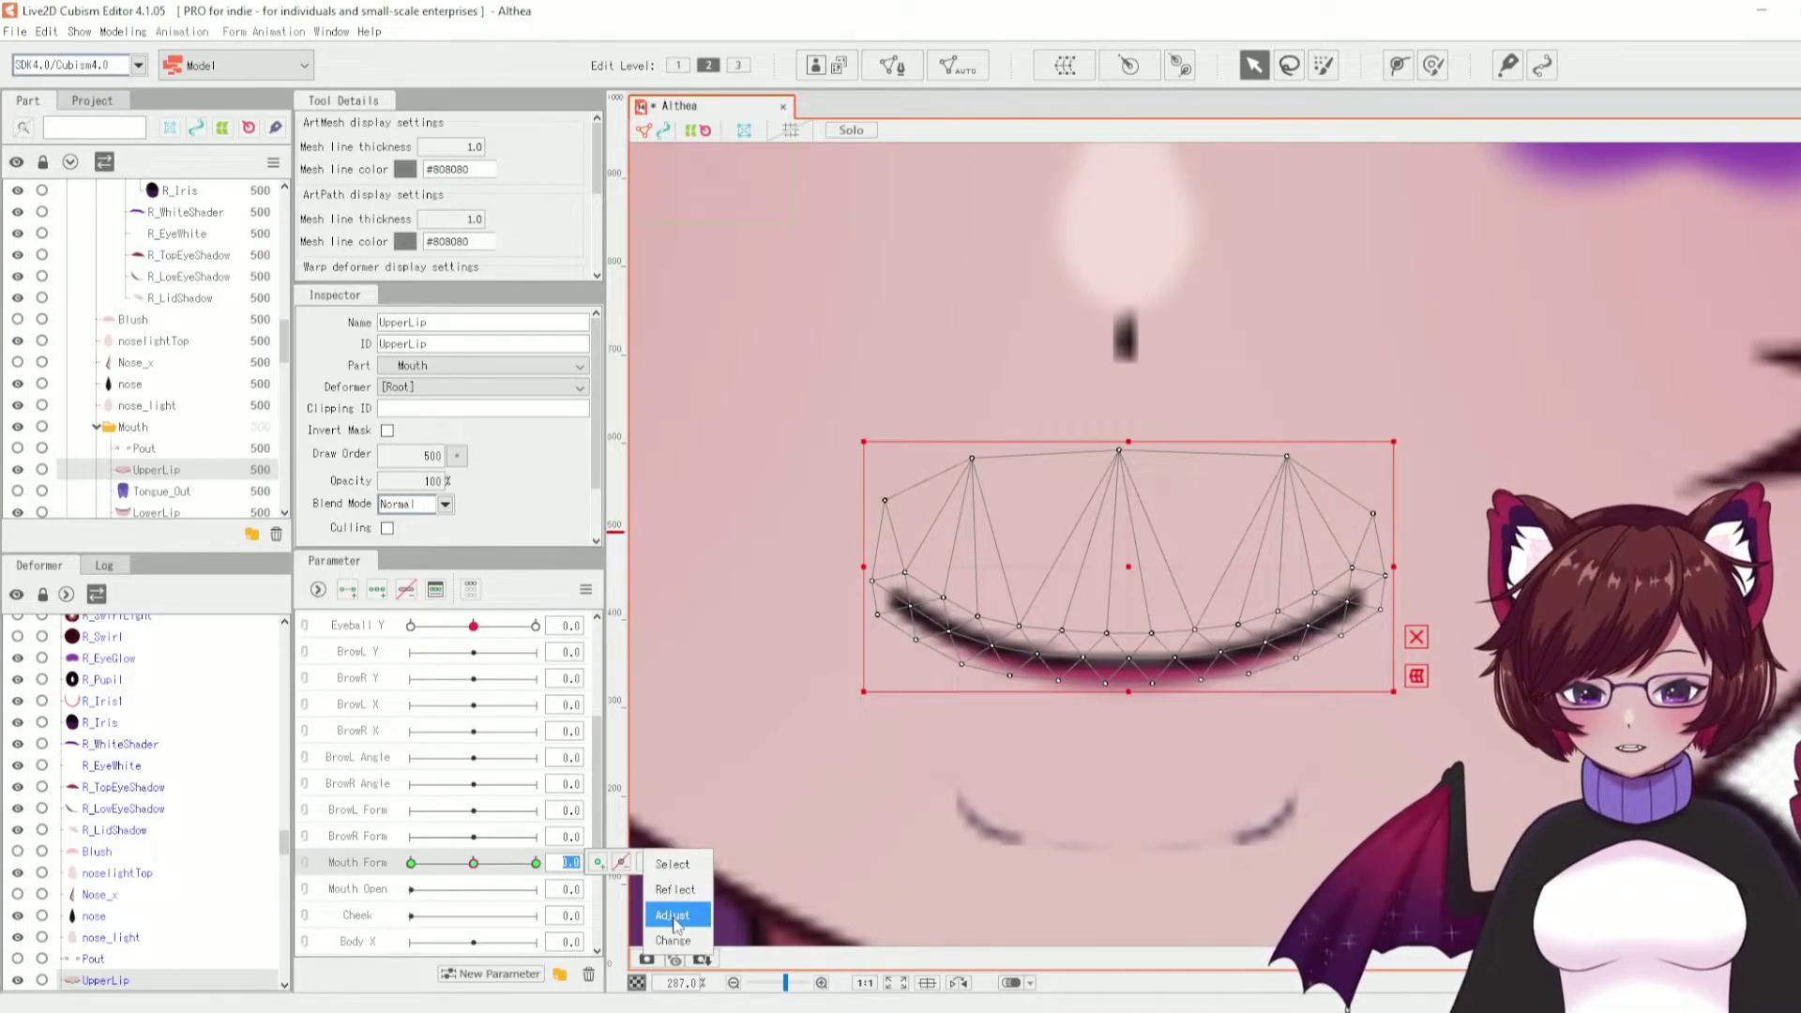
left_click(672, 915)
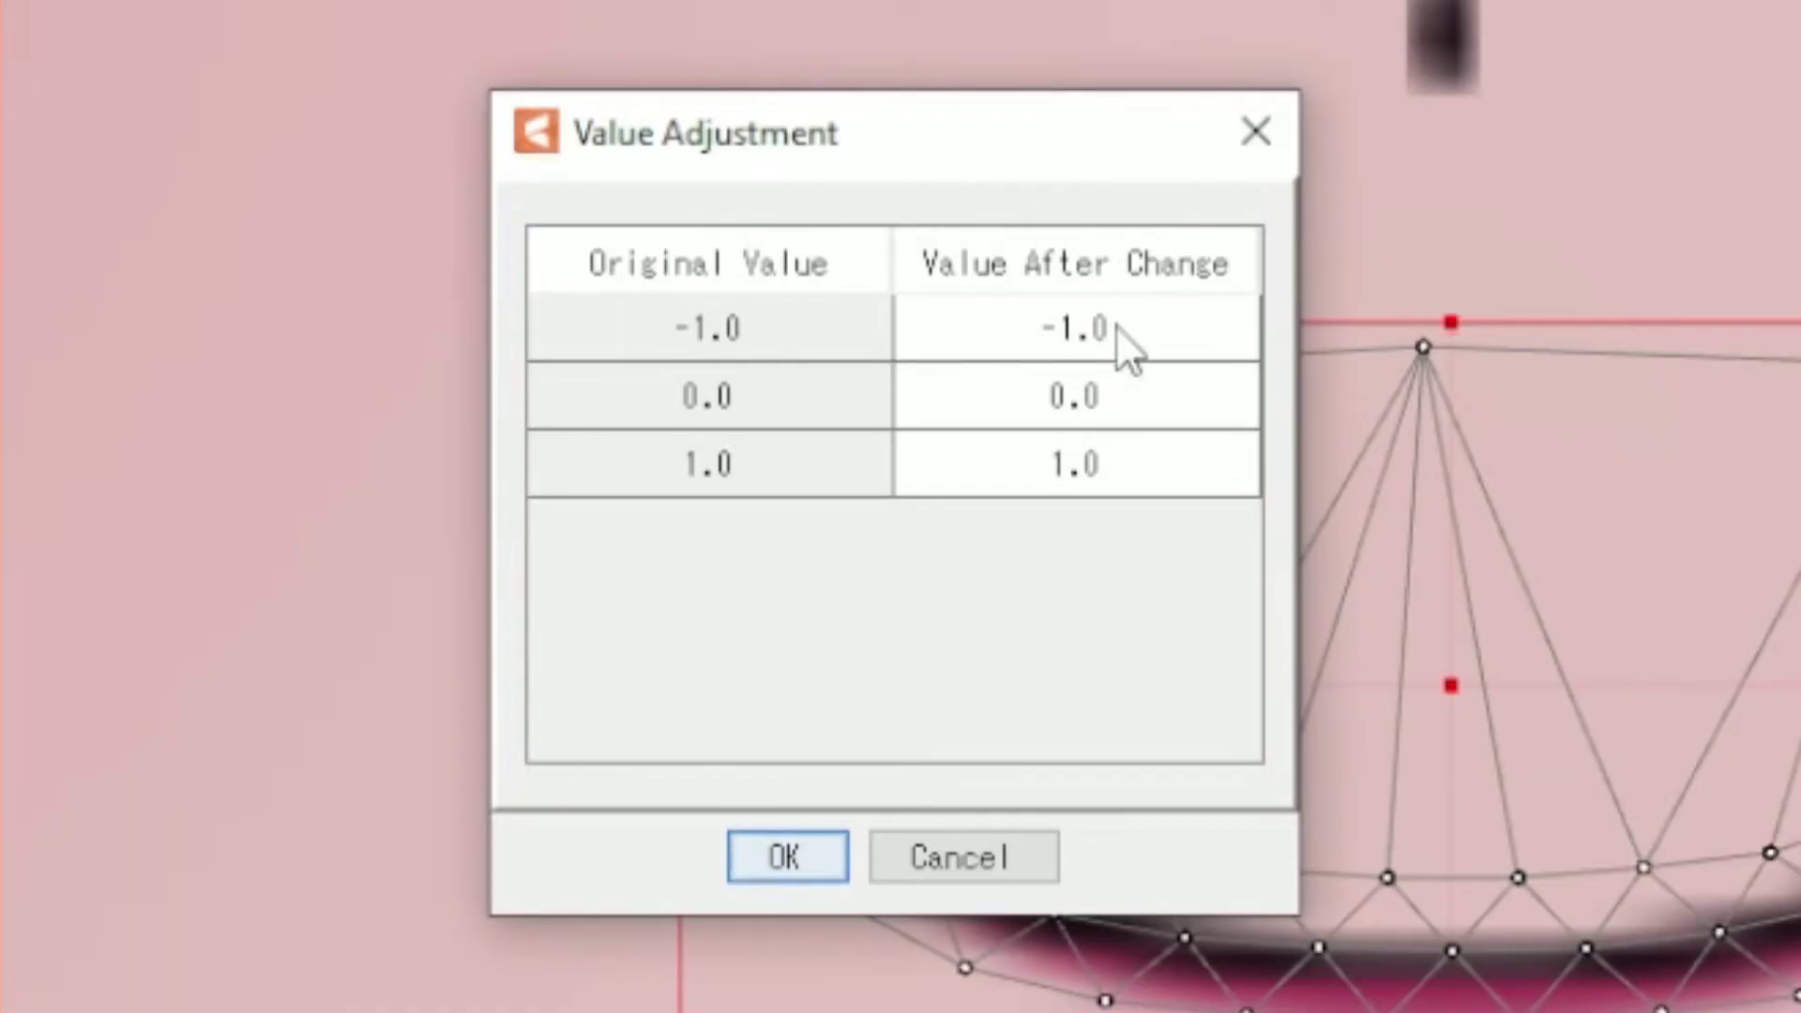
double_click(1111, 334)
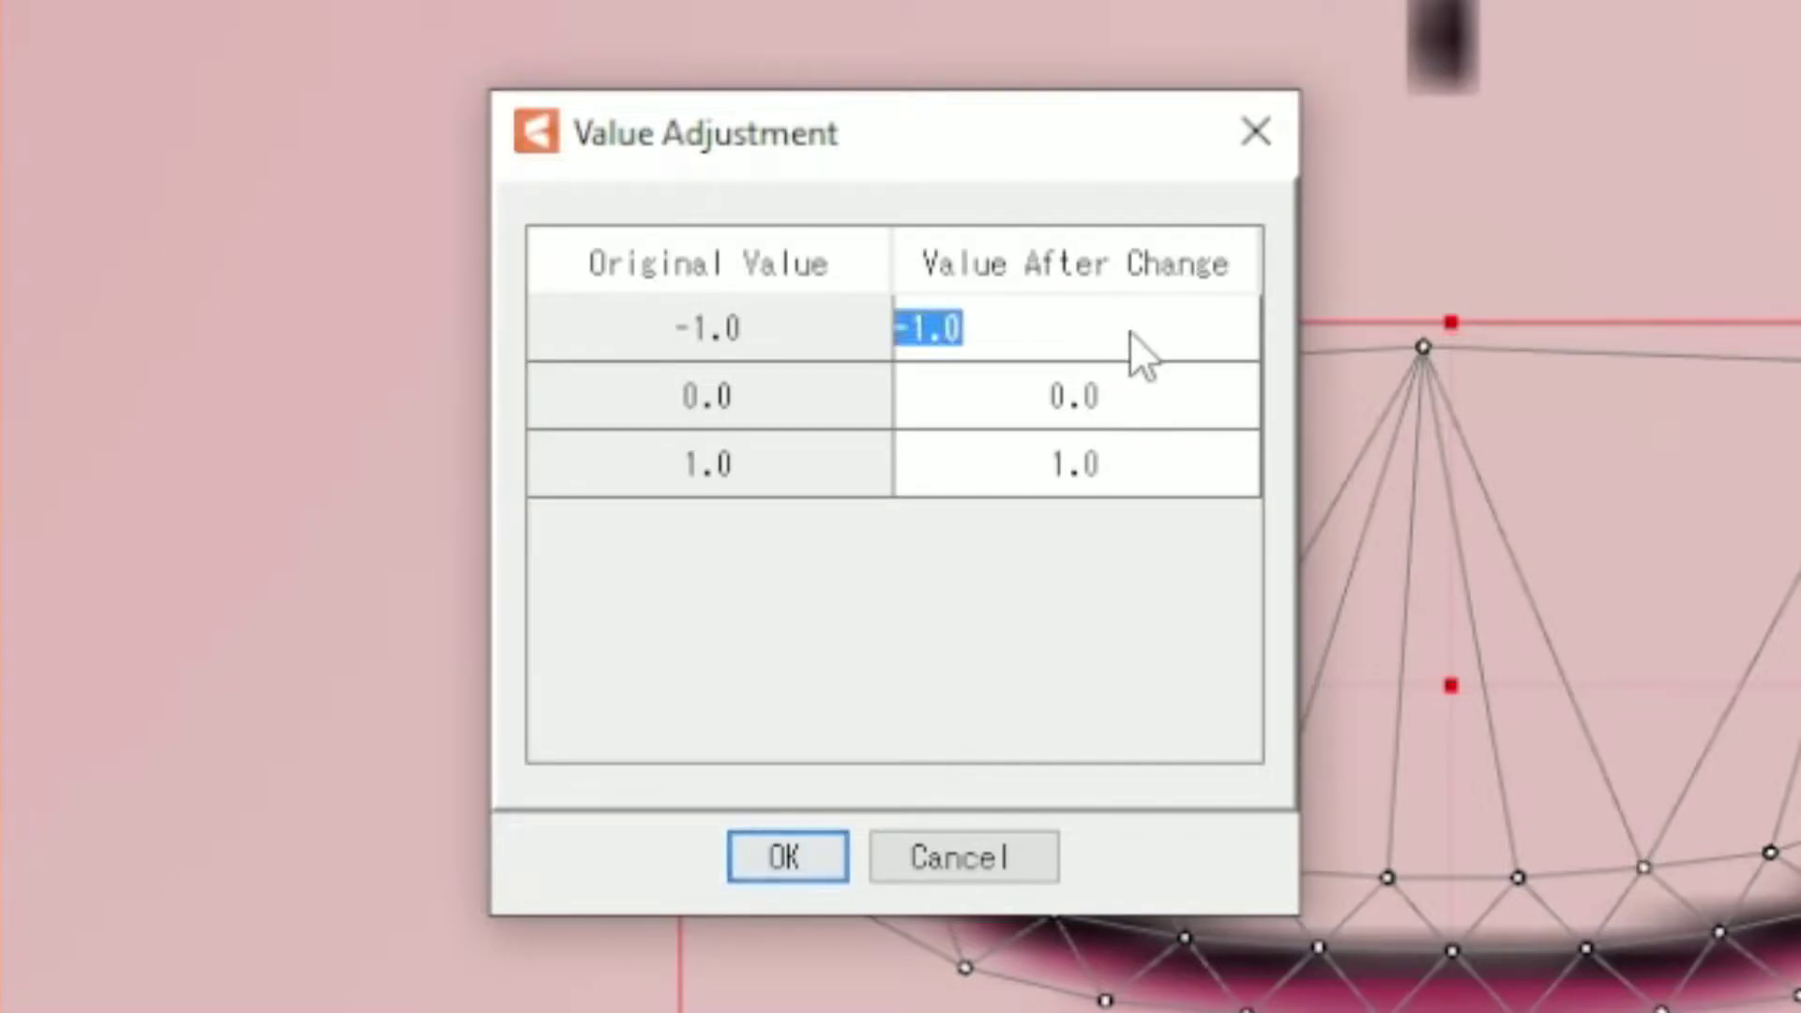
type("1.0")
key("Return")
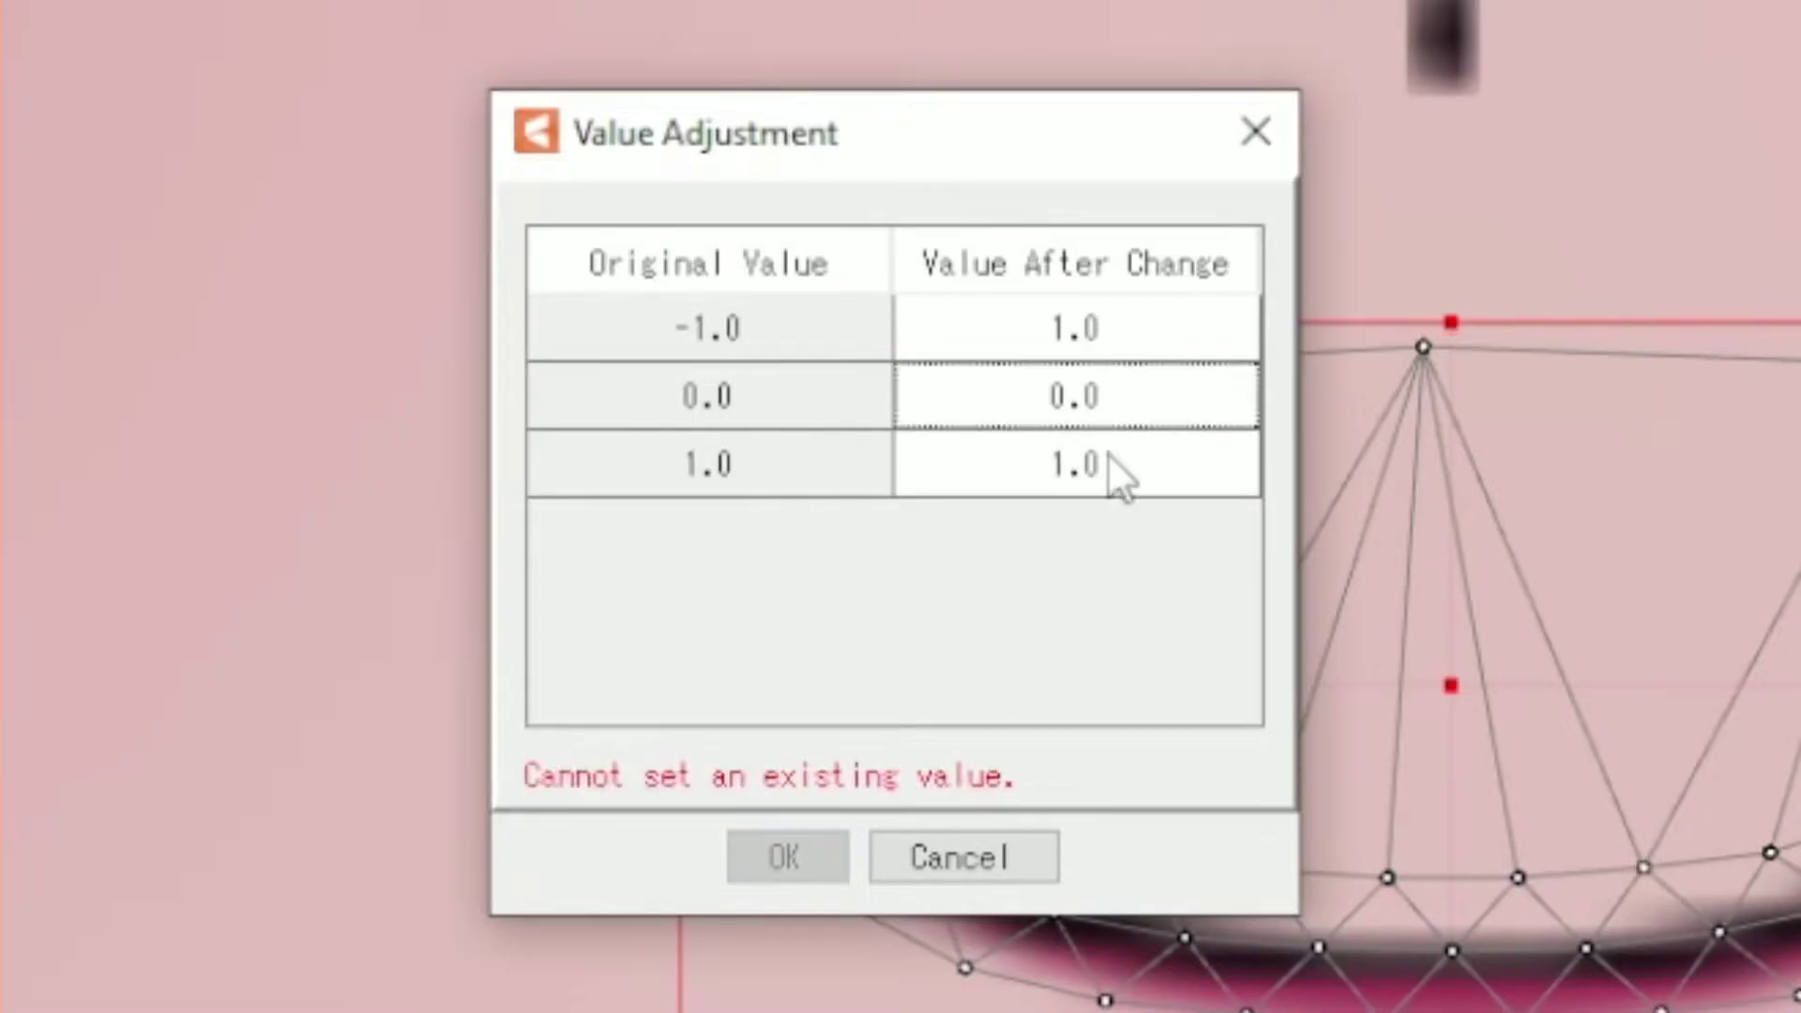
double_click(1107, 453)
type("-1.0")
key("Return")
left_click(787, 857)
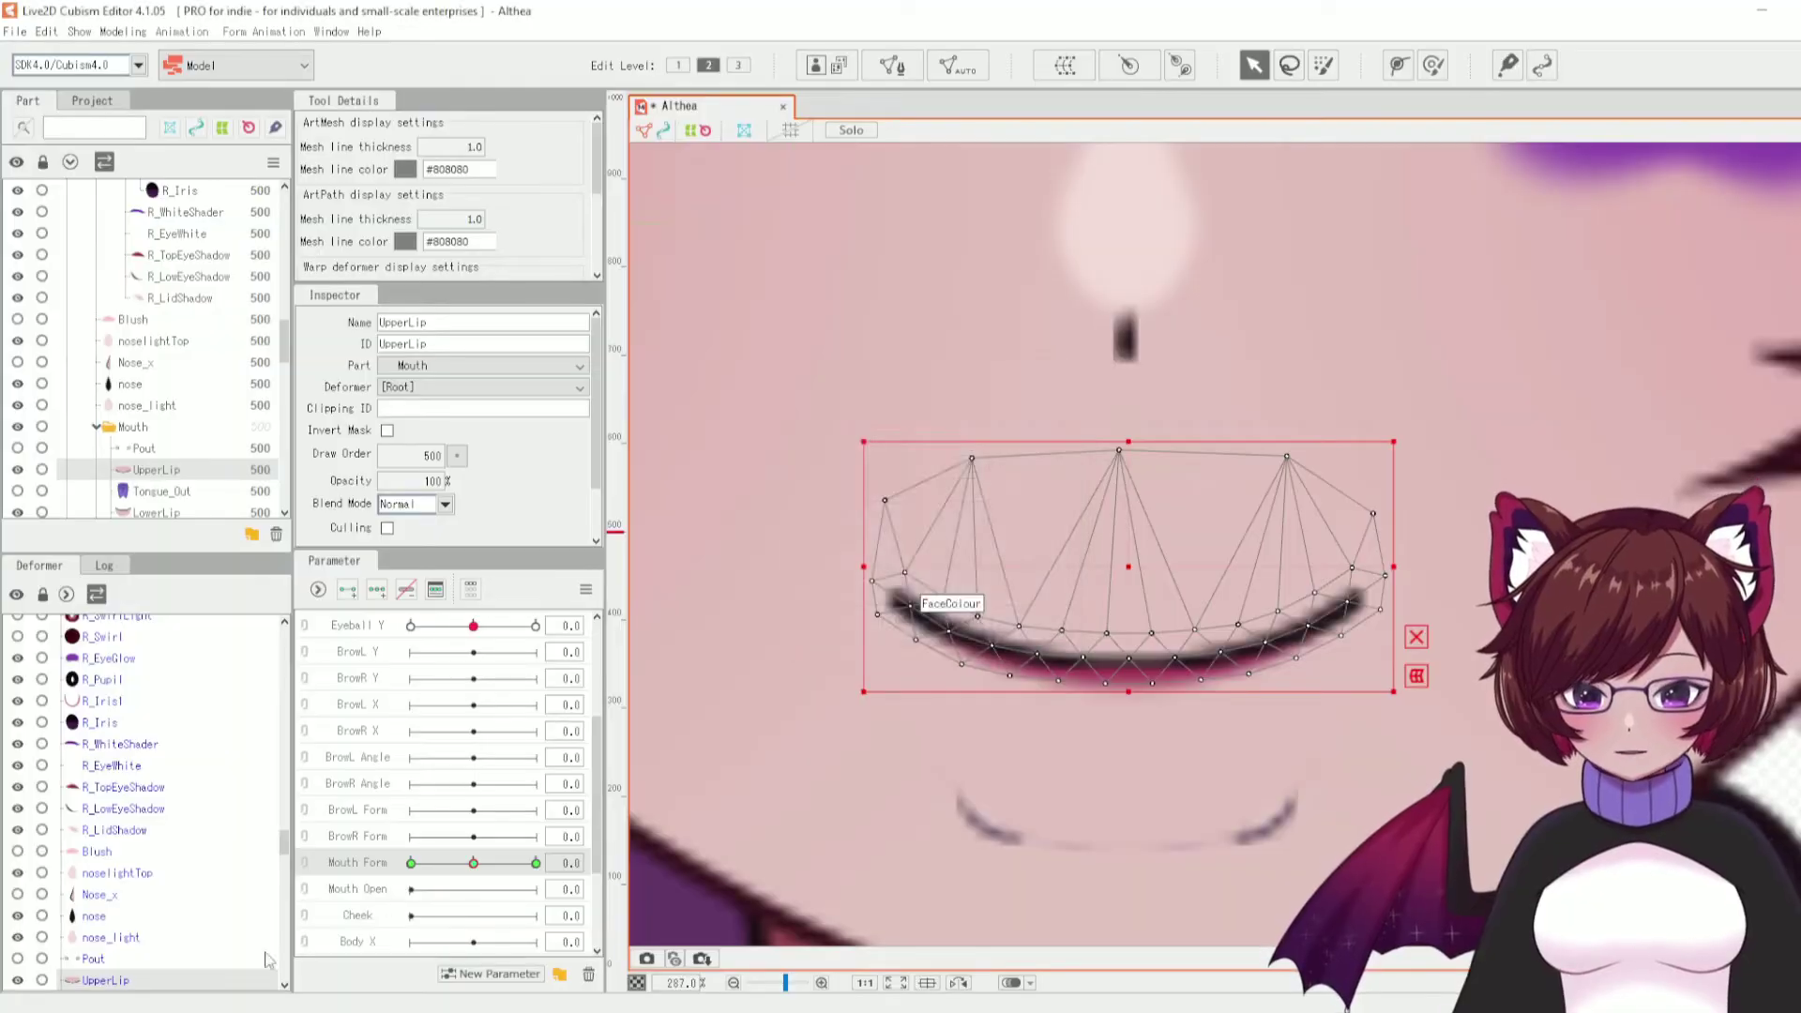
- Try to transfer UpperLip's keyforms from Mouth Form to the BrowL Form parameter and undo the transfer
left_click_drag(474, 862, 503, 864)
left_click(659, 861)
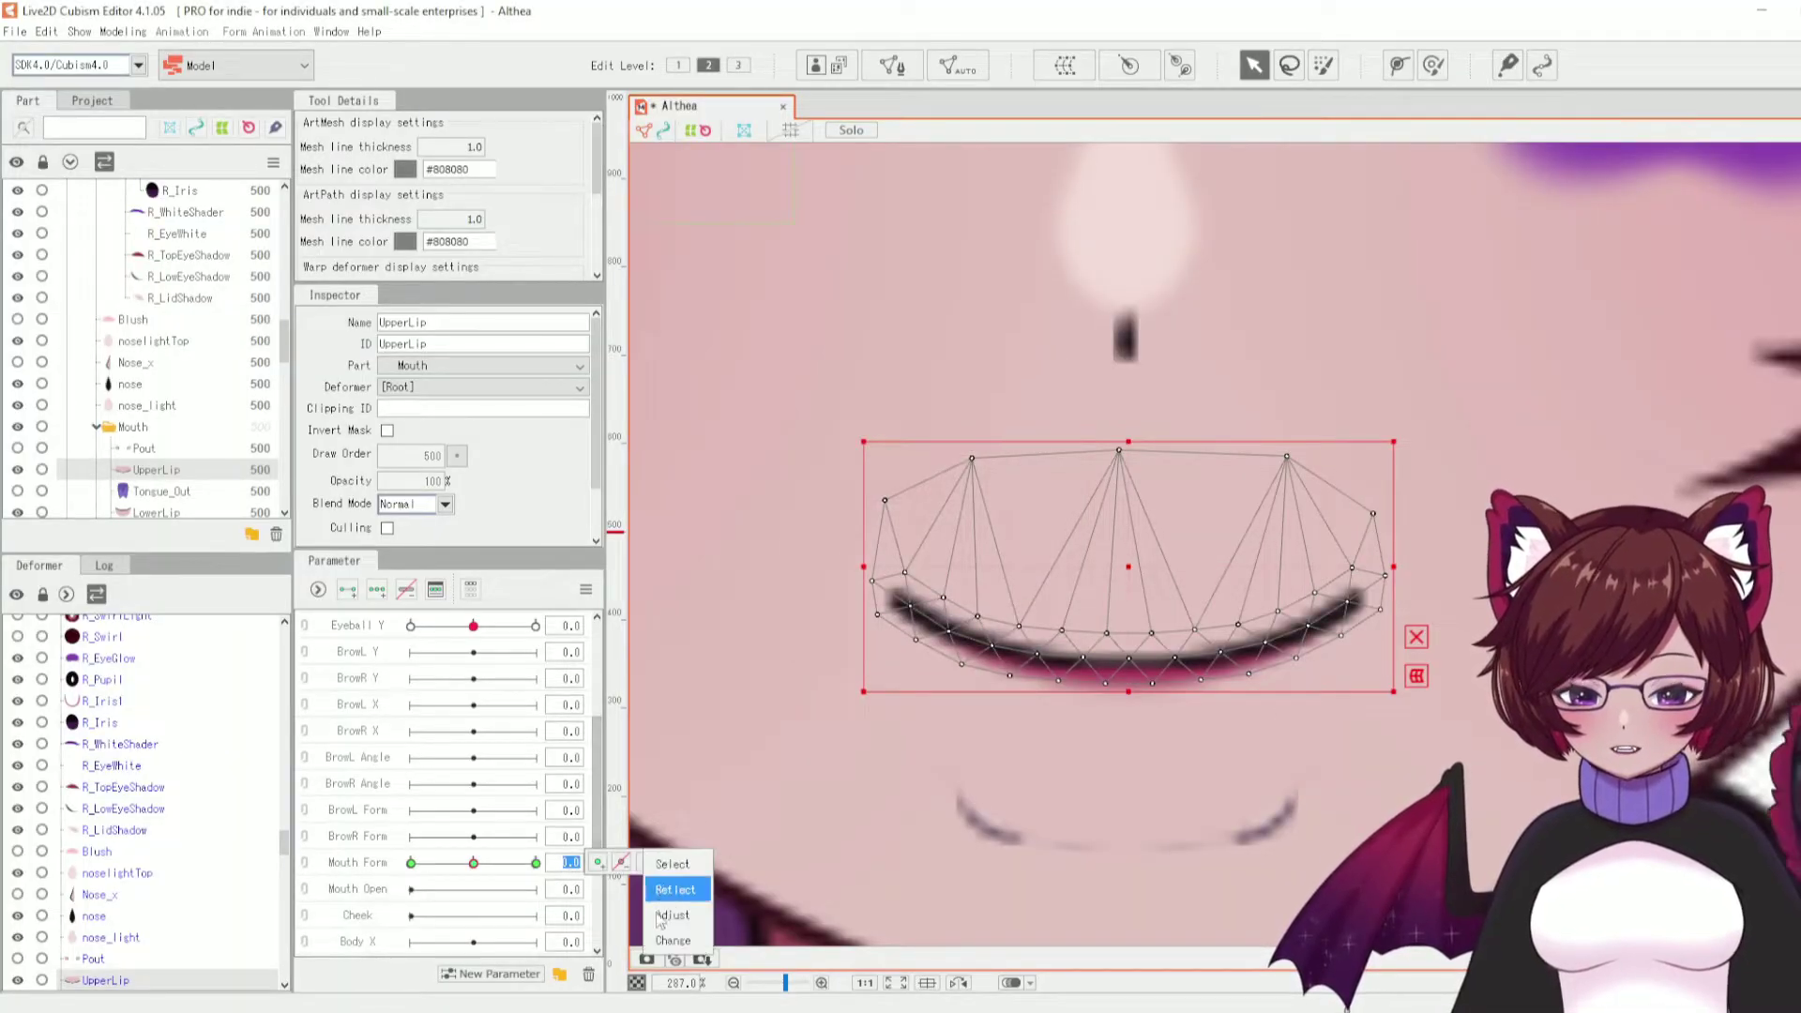
left_click(675, 936)
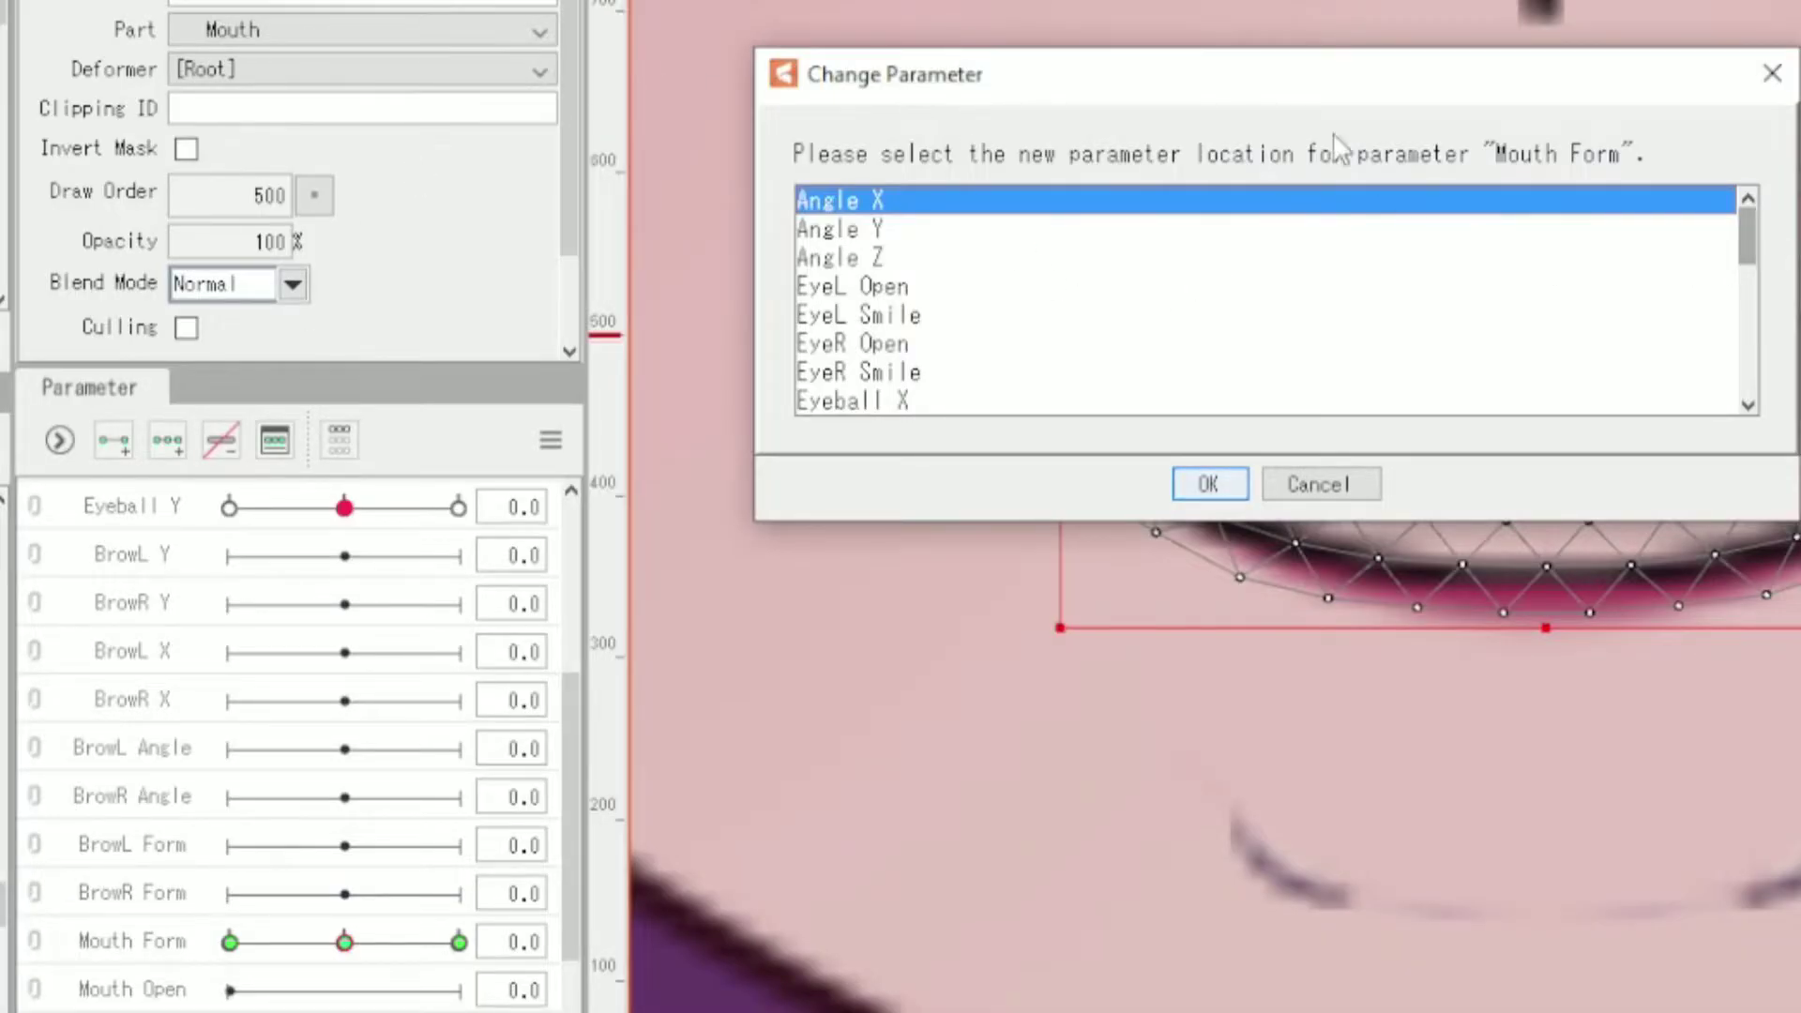
scroll(1105, 272, "down", 6)
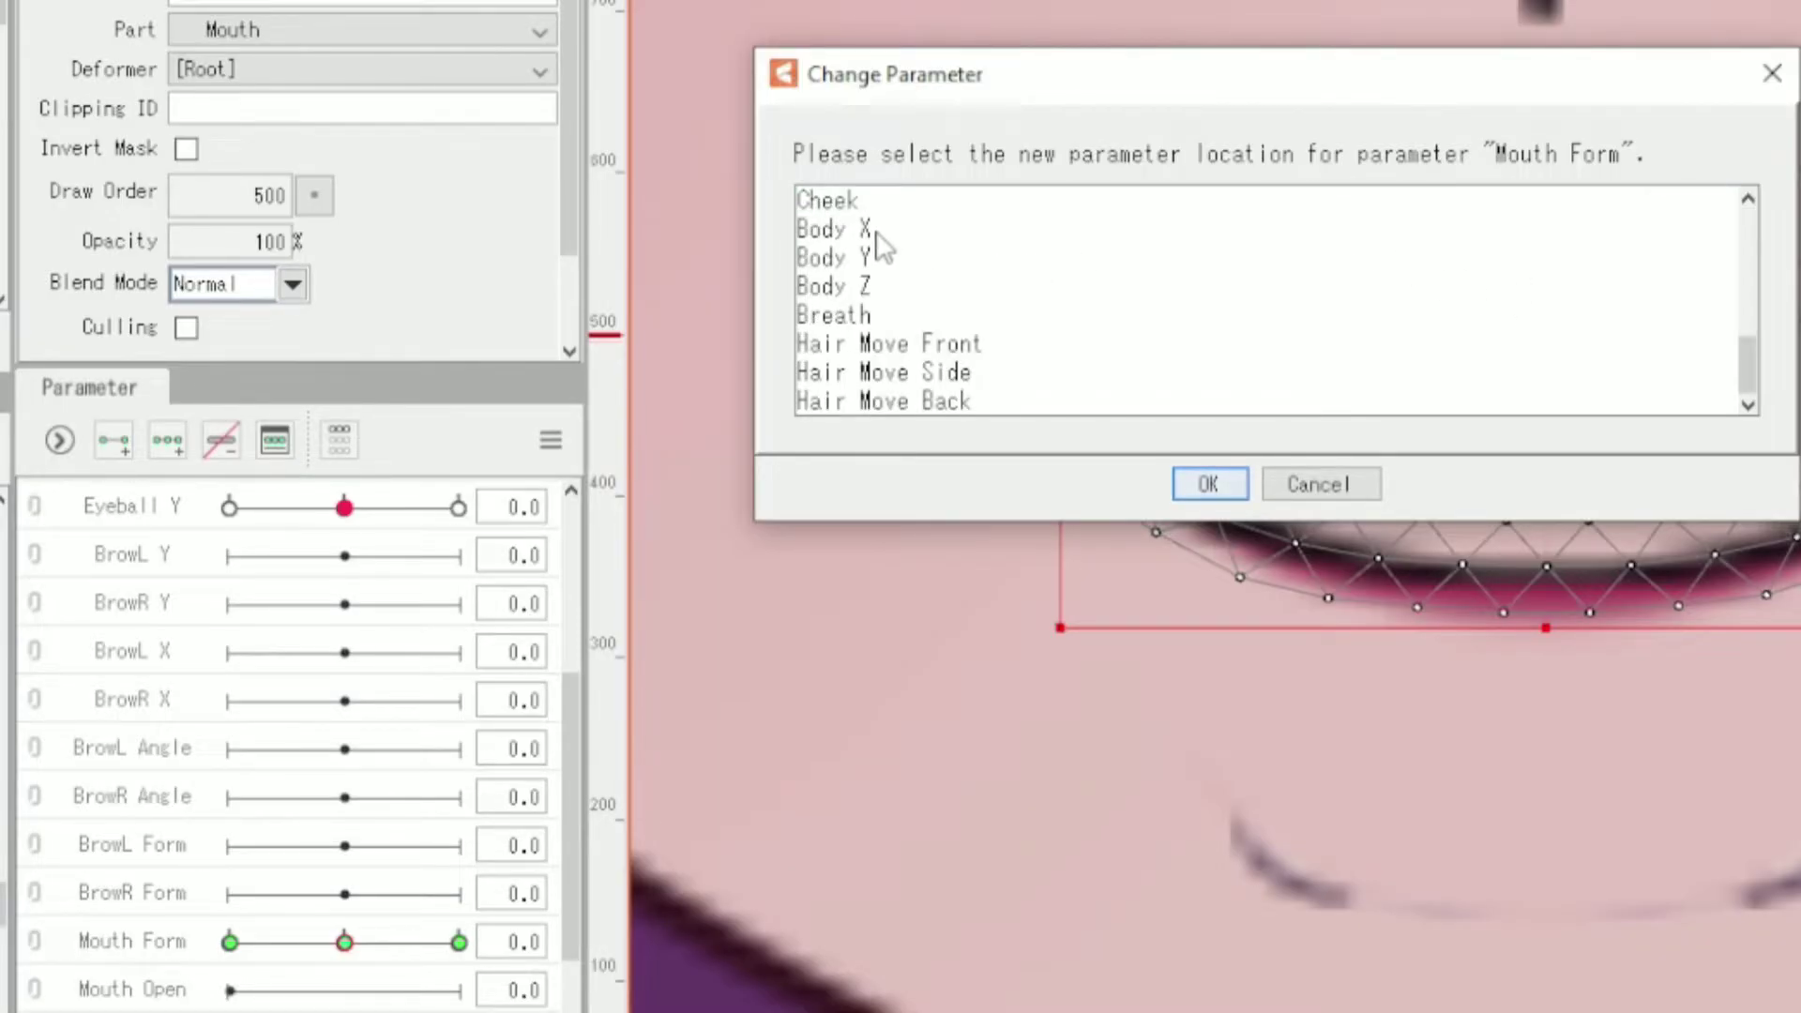
scroll(891, 262, "up", 2)
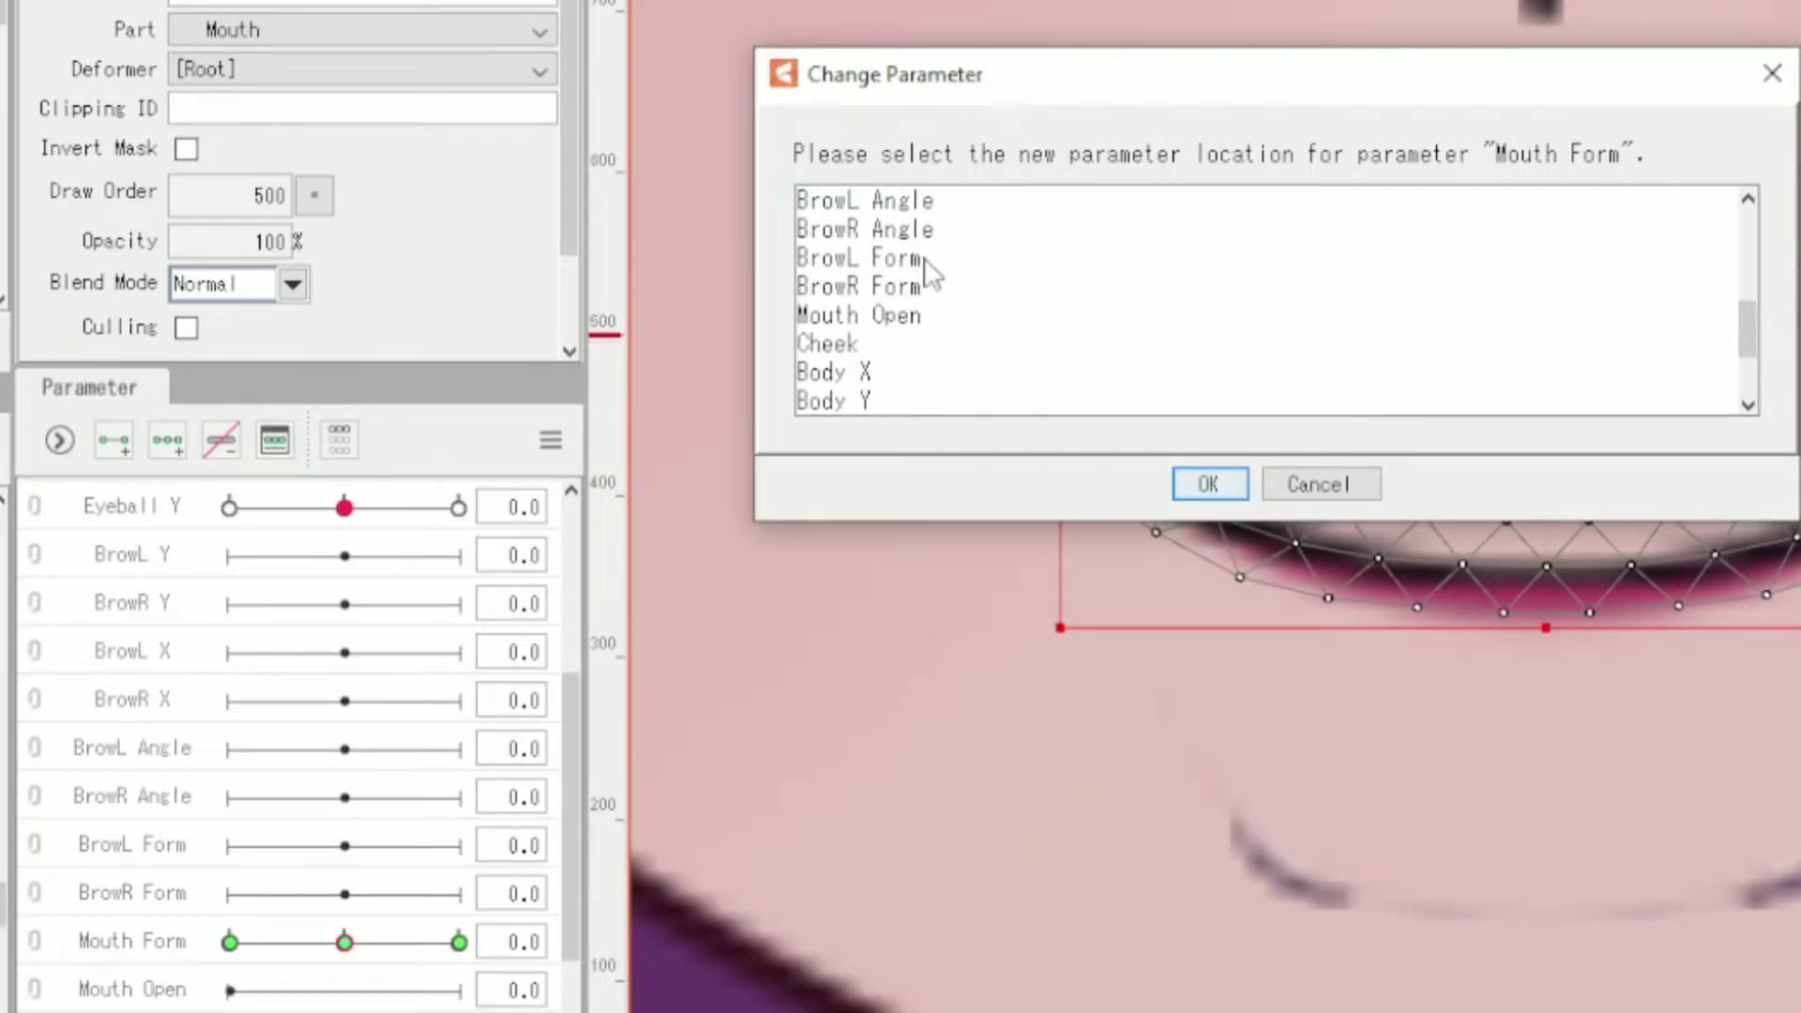
left_click(872, 257)
left_click(1208, 484)
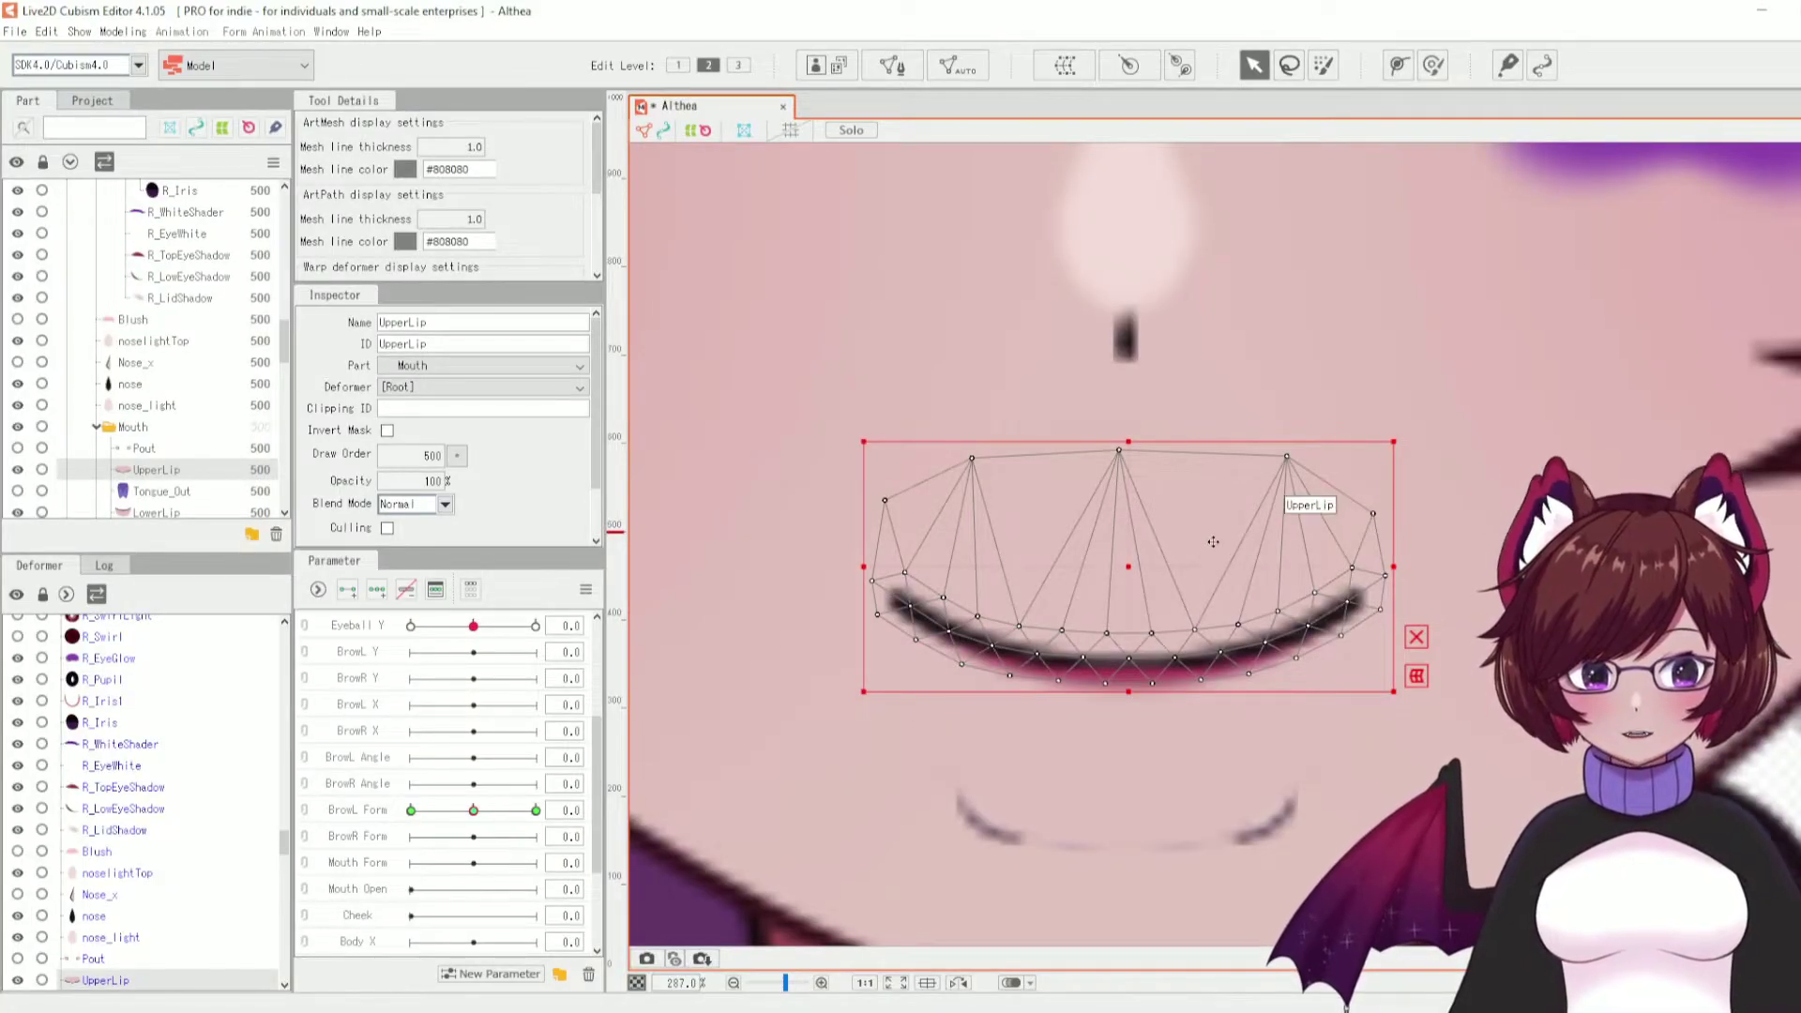
key("ctrl+z")
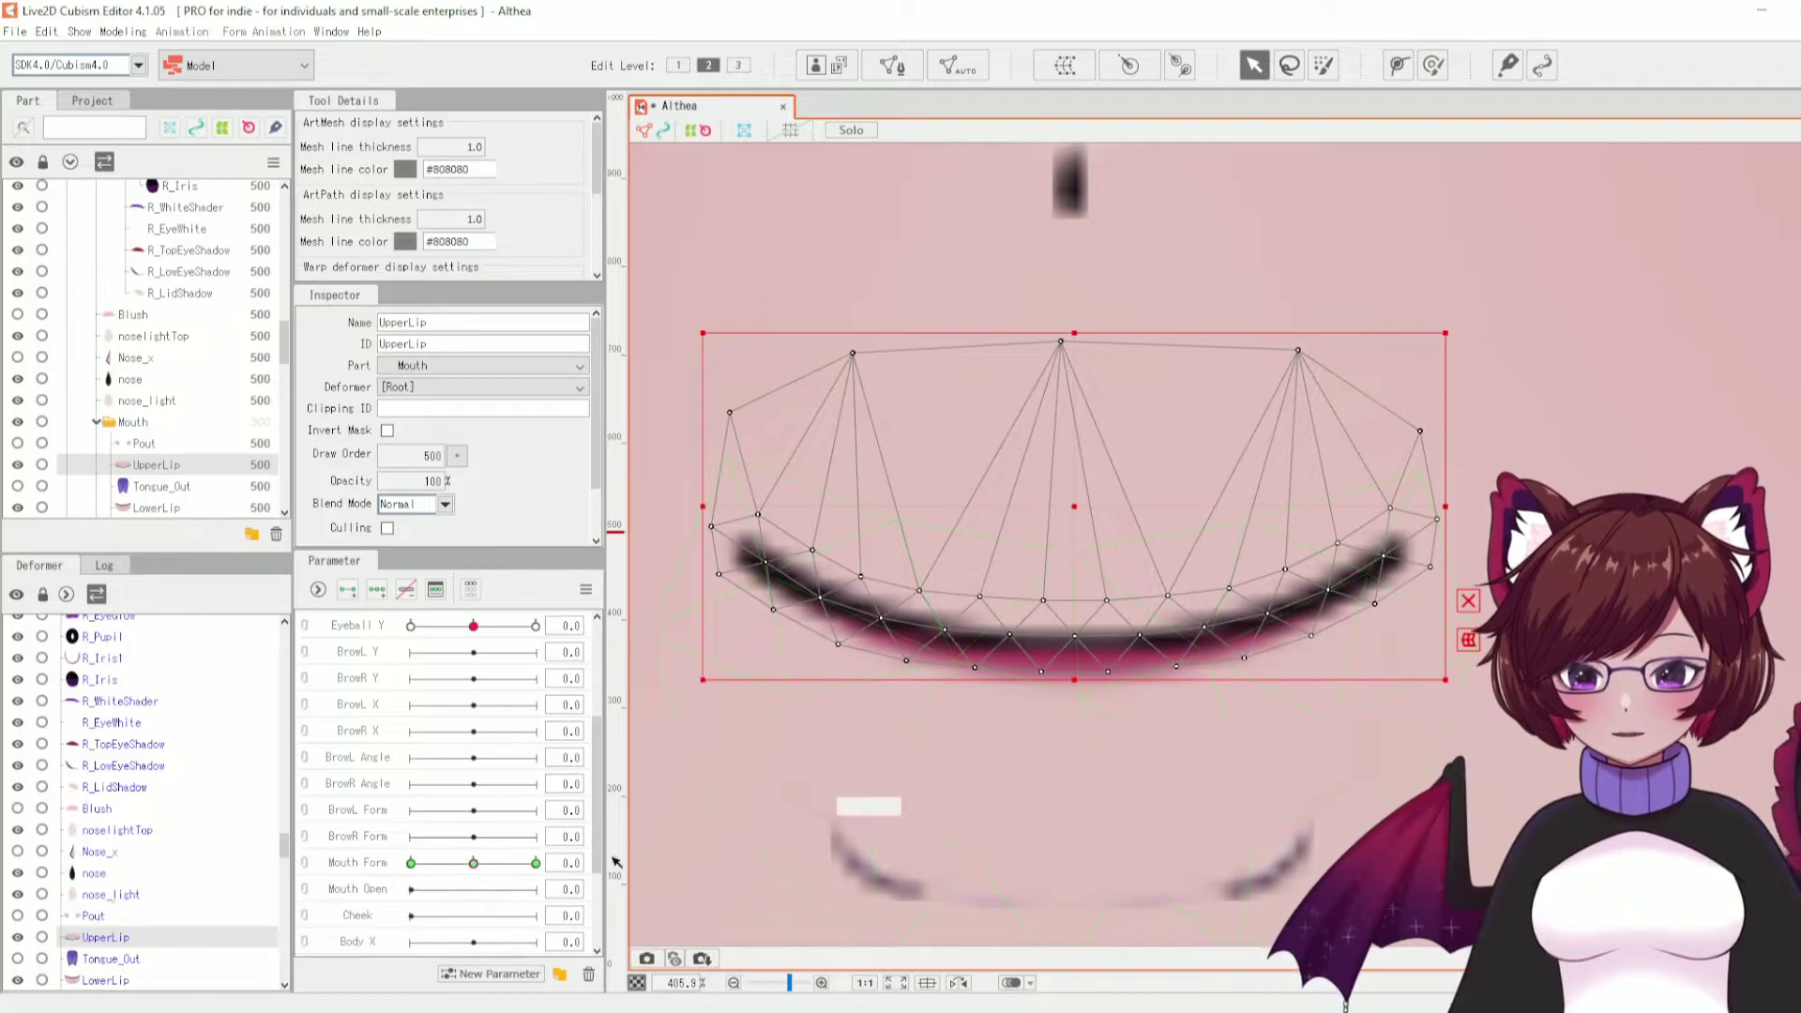
- Set Mouth Form to 1.0 for UpperLip, try shifting the whole mesh to the right, and undo the shift
left_click(358, 872)
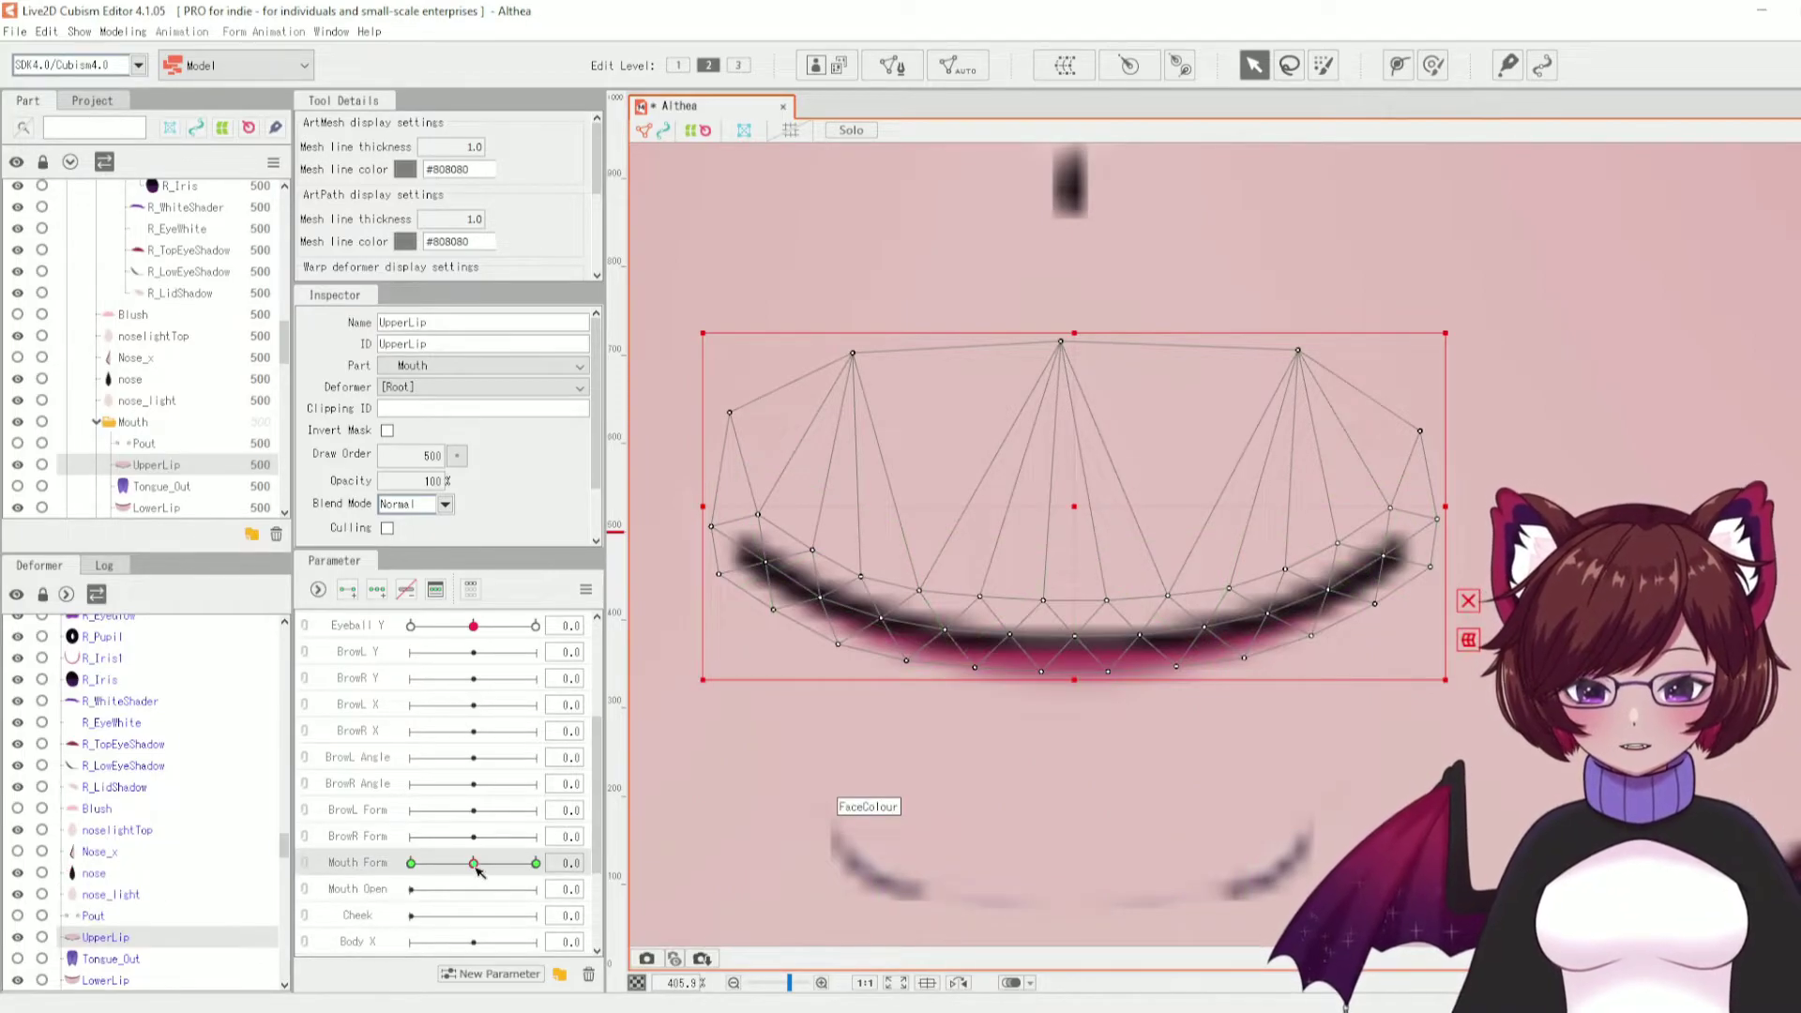
left_click_drag(476, 867, 554, 863)
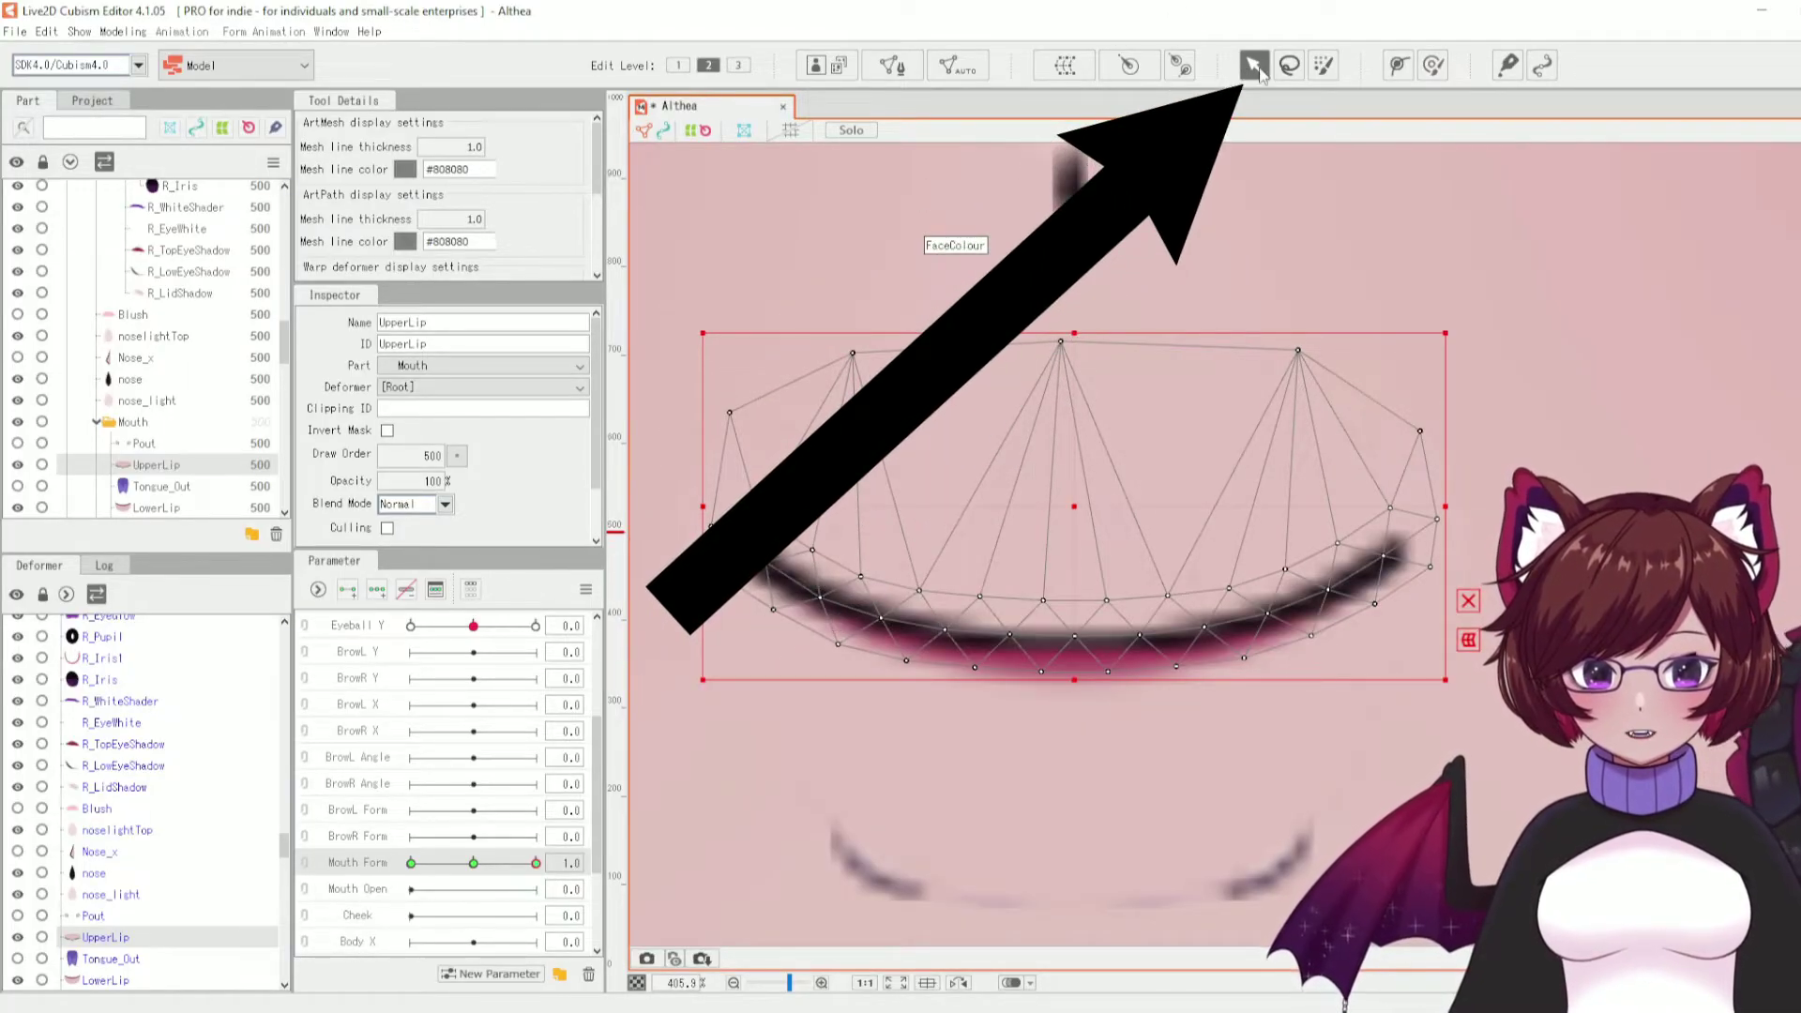
mouse_move(1089, 497)
left_mouse_down()
mouse_move(1097, 469)
mouse_move(1023, 310)
mouse_move(1350, 413)
mouse_move(1361, 365)
mouse_move(1256, 576)
left_mouse_up()
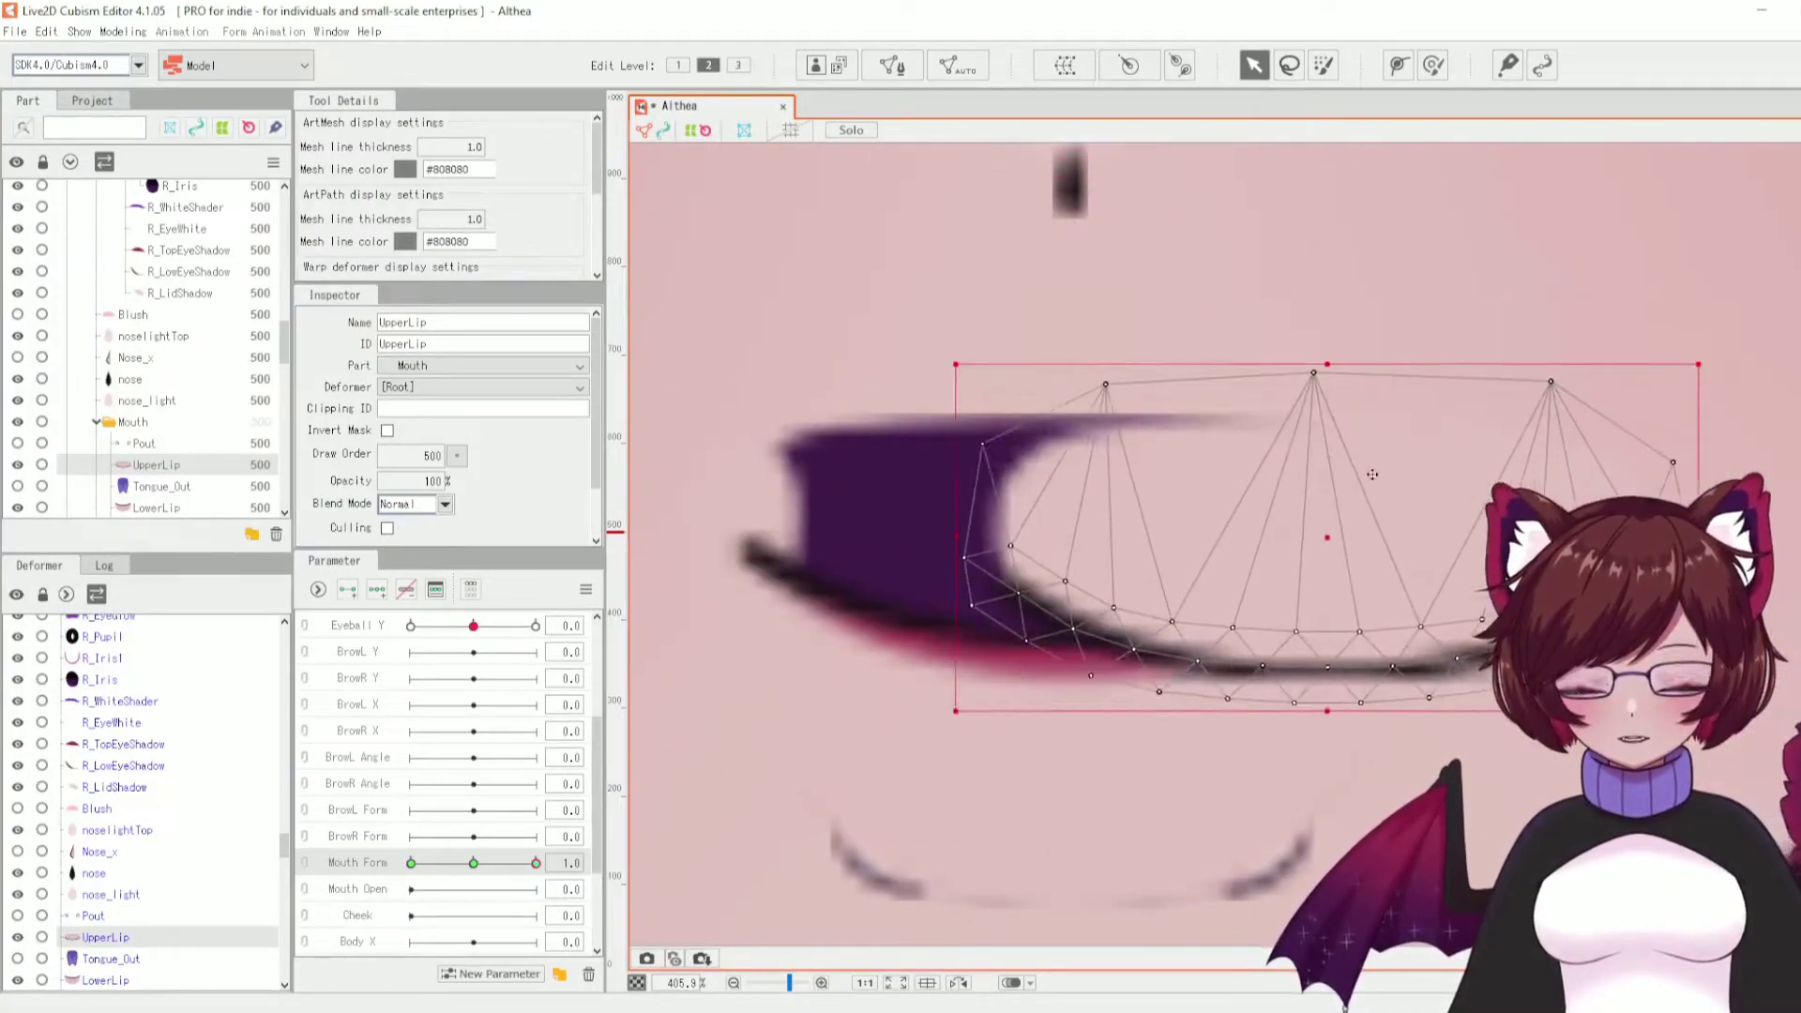
key("ctrl+z")
- Lasso the vertices along UpperLip's lower middle curve, and use Brush Selection to select the vertices at both mouth corners instead
left_click(1287, 64)
mouse_move(948, 780)
left_mouse_down()
mouse_move(866, 711)
mouse_move(952, 483)
mouse_move(1310, 509)
mouse_move(1357, 639)
mouse_move(1259, 762)
mouse_move(859, 739)
mouse_move(1009, 634)
mouse_move(1022, 568)
mouse_move(1031, 596)
mouse_move(958, 683)
mouse_move(905, 568)
mouse_move(1066, 584)
mouse_move(1065, 675)
mouse_move(997, 577)
mouse_move(1030, 616)
left_mouse_up()
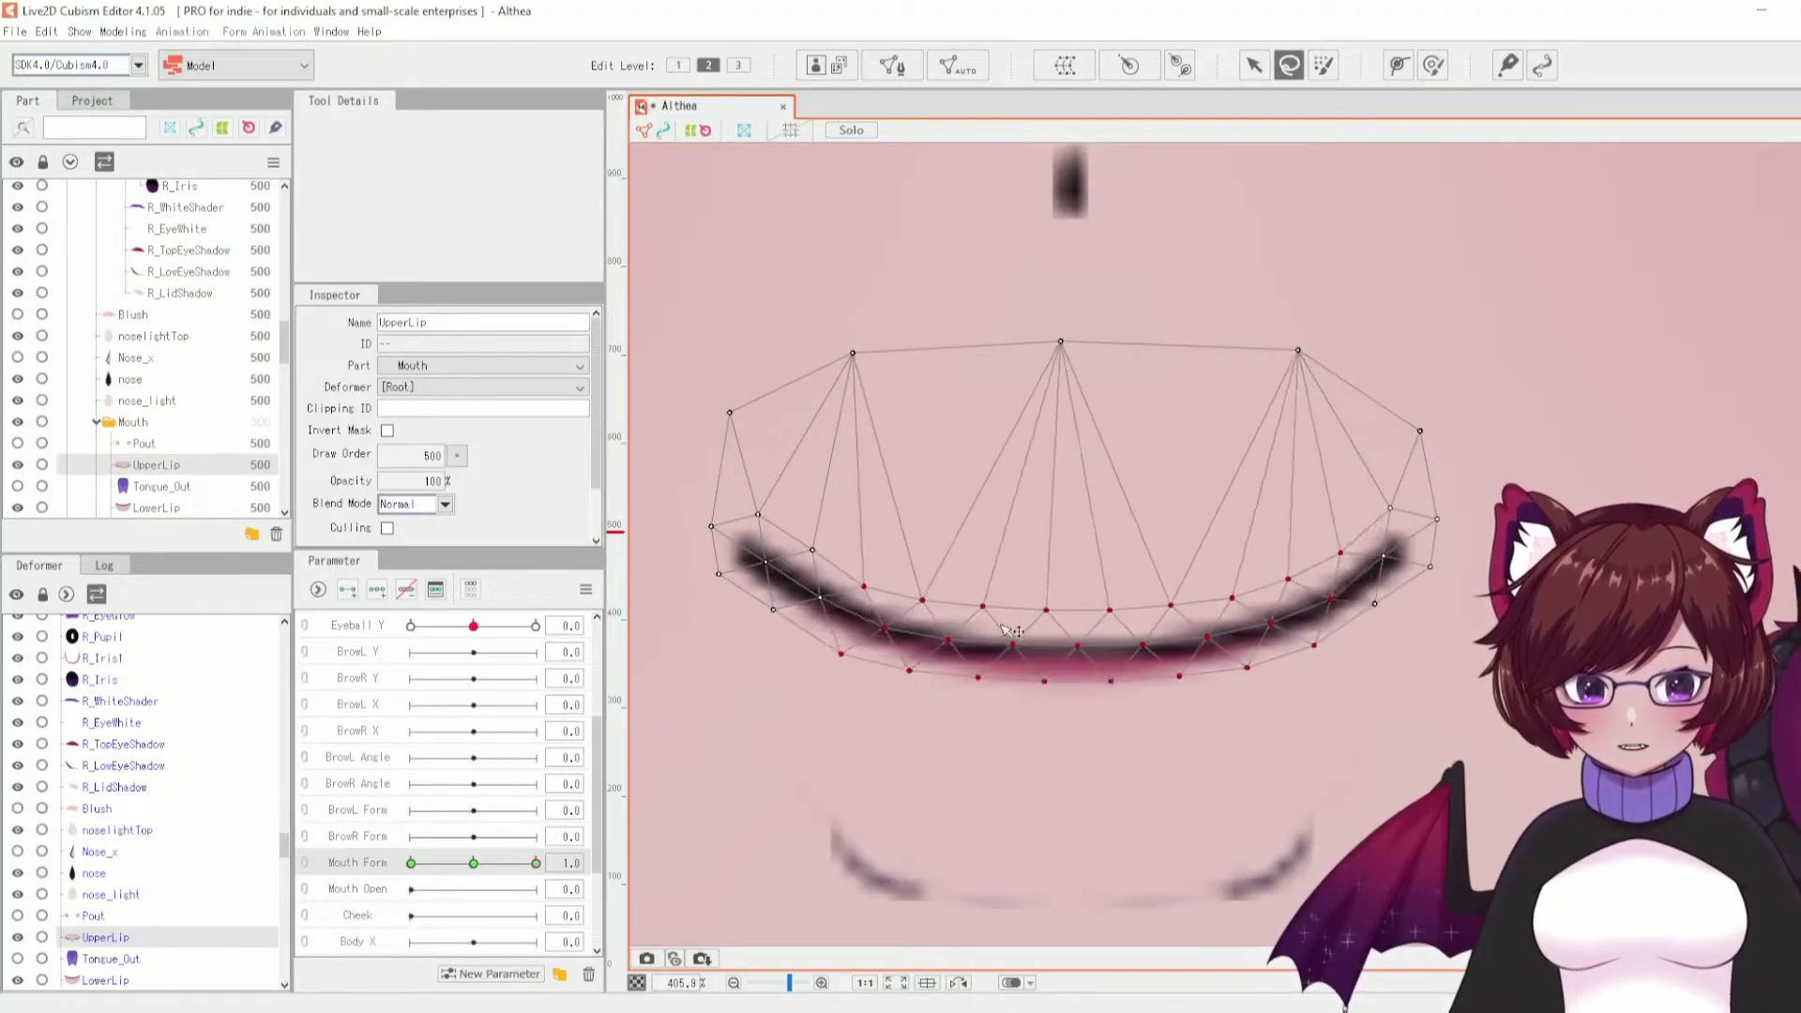
left_click(1323, 66)
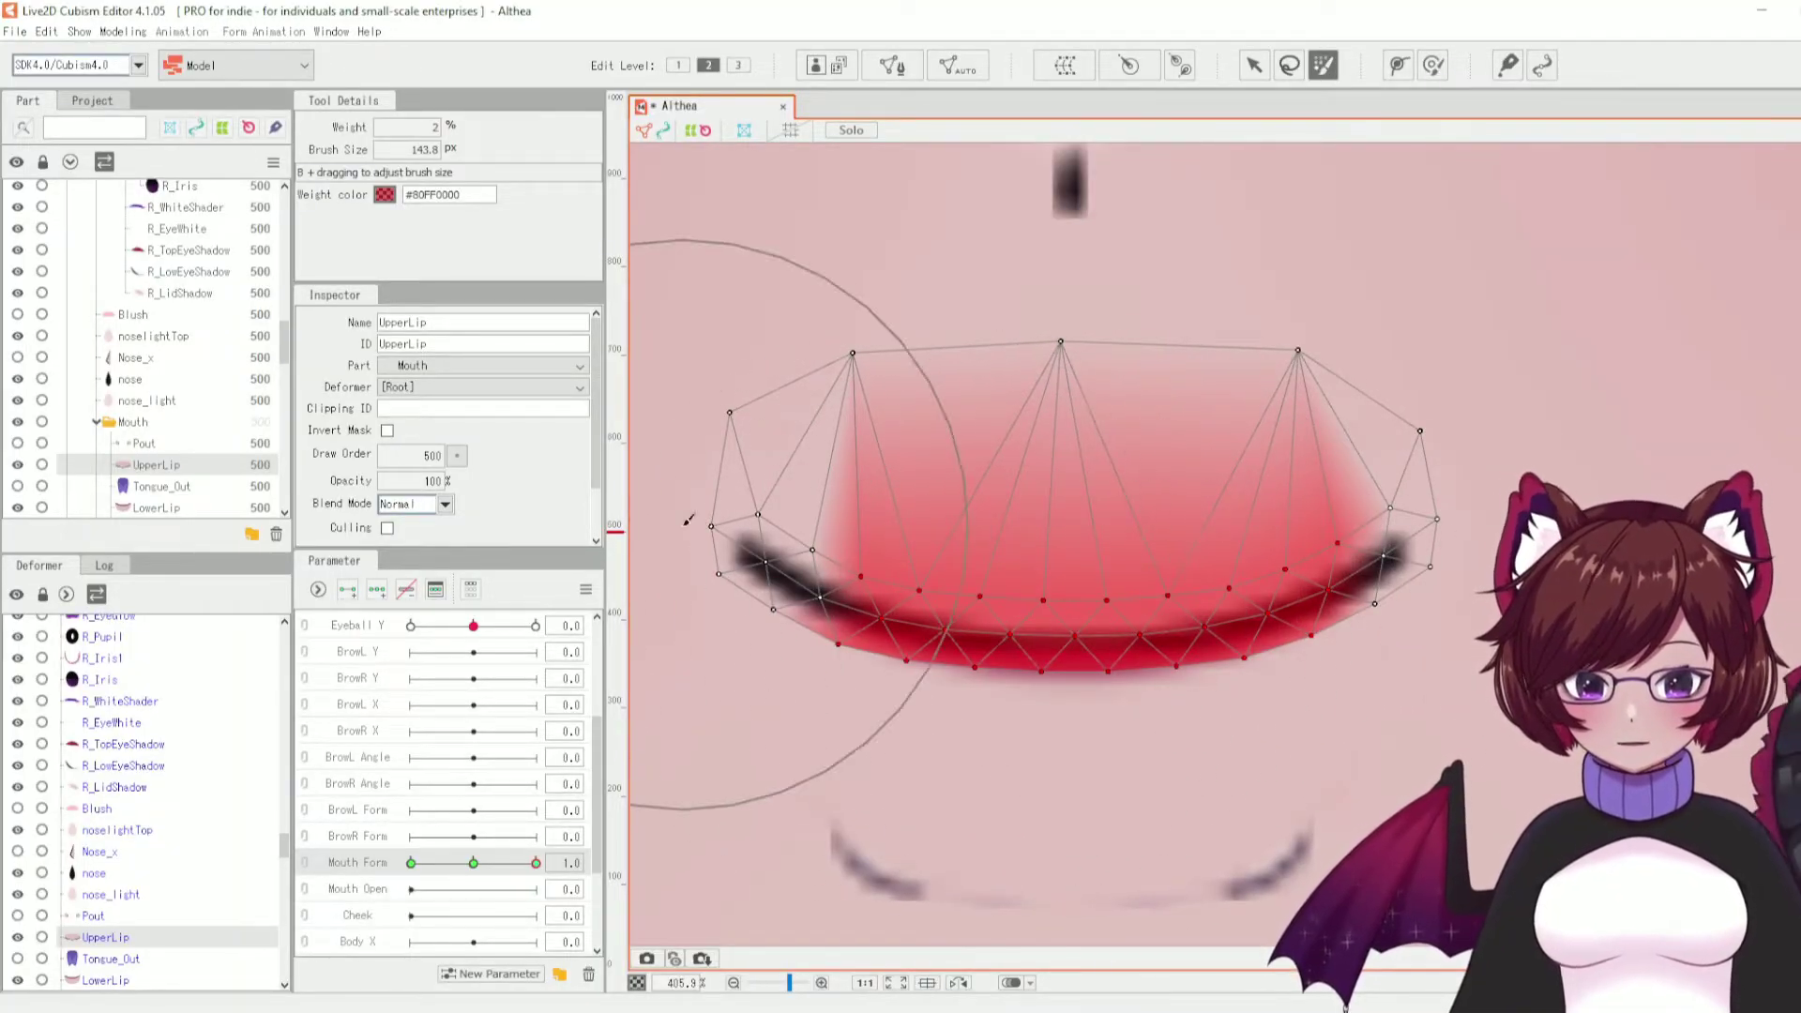
left_click_drag(685, 486, 1369, 122)
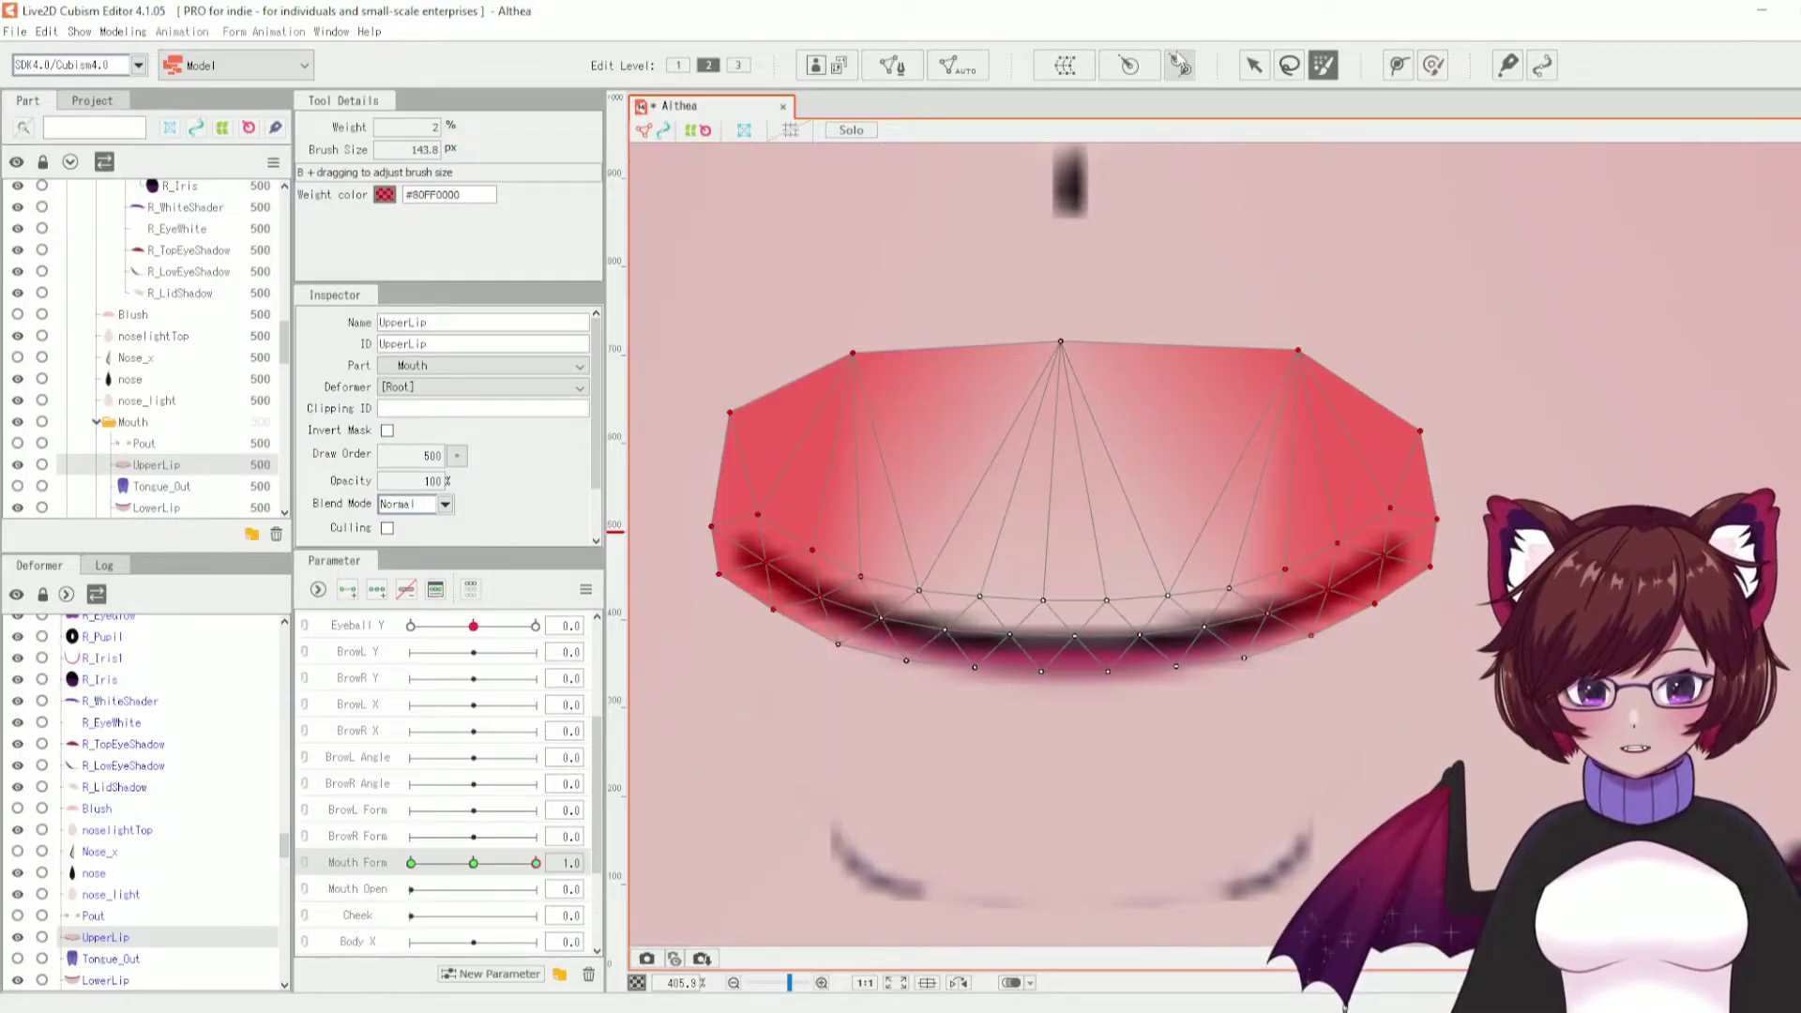
- Try pulling UpperLip's selected mouth corners downward, undo the move, and reduce the selection brush size to about 113 px
left_click(1255, 66)
left_click_drag(1391, 563, 1389, 643)
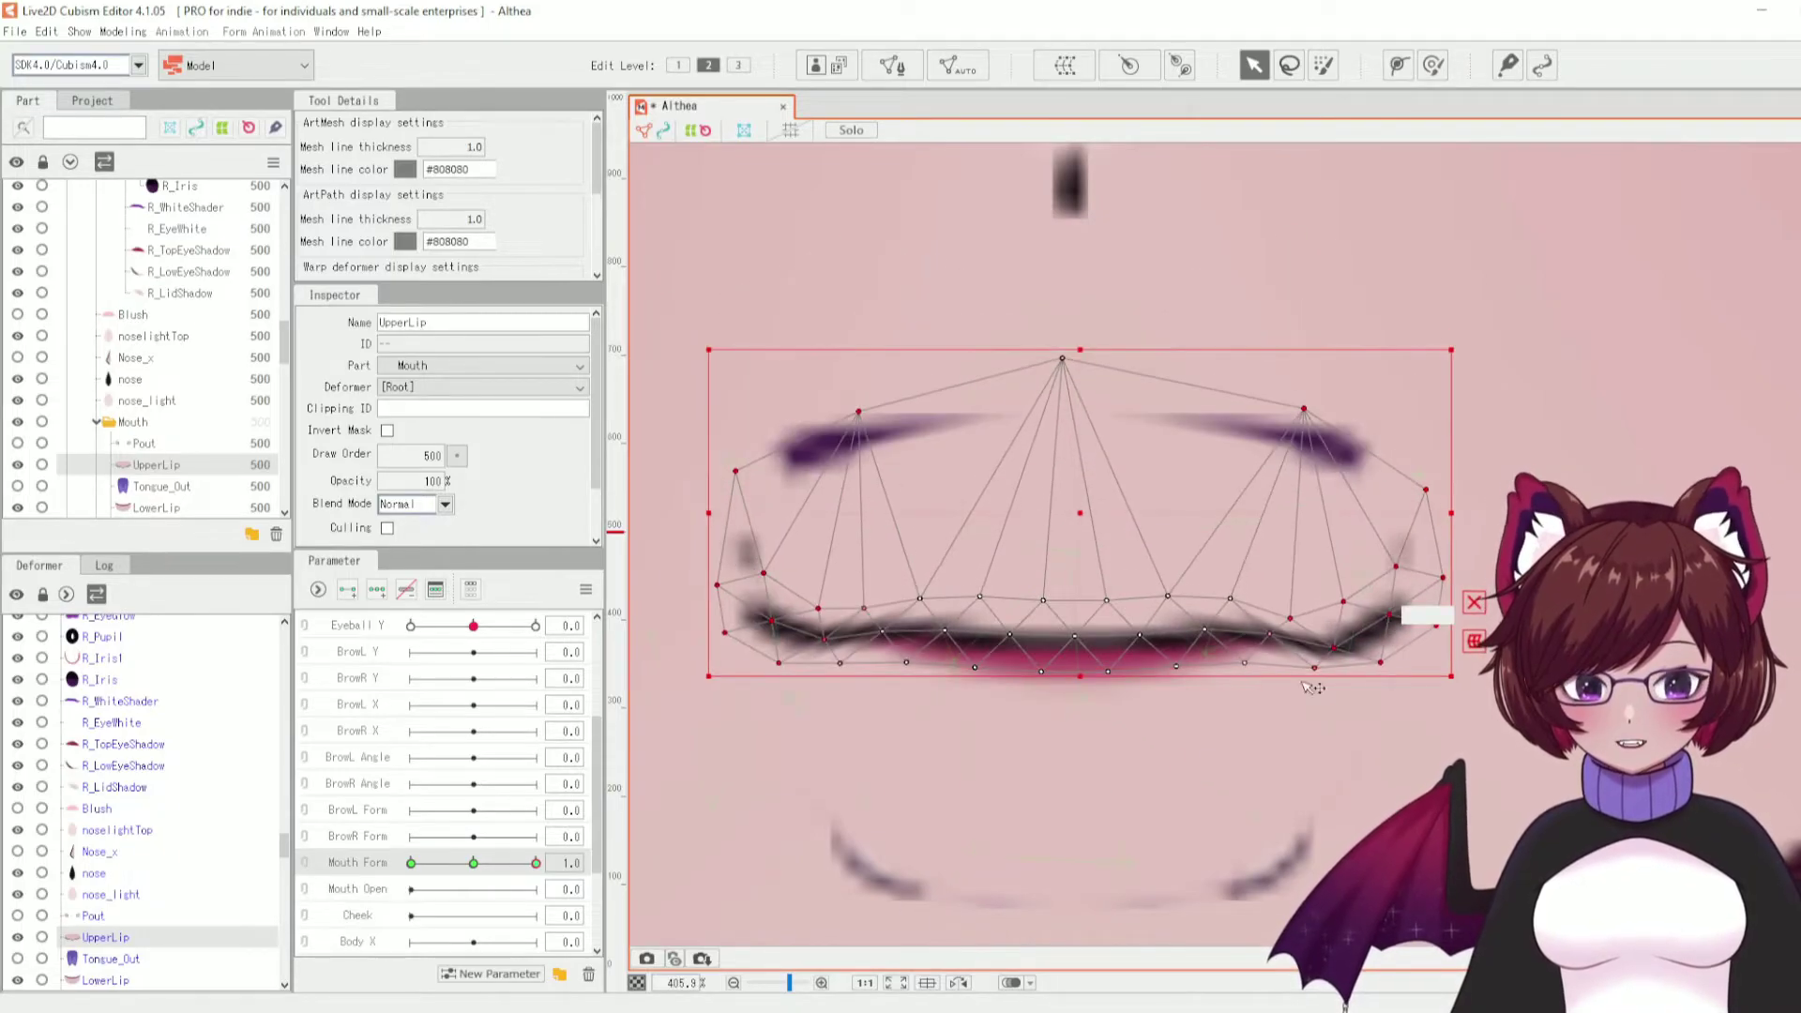
key("ctrl+z")
left_click(1325, 72)
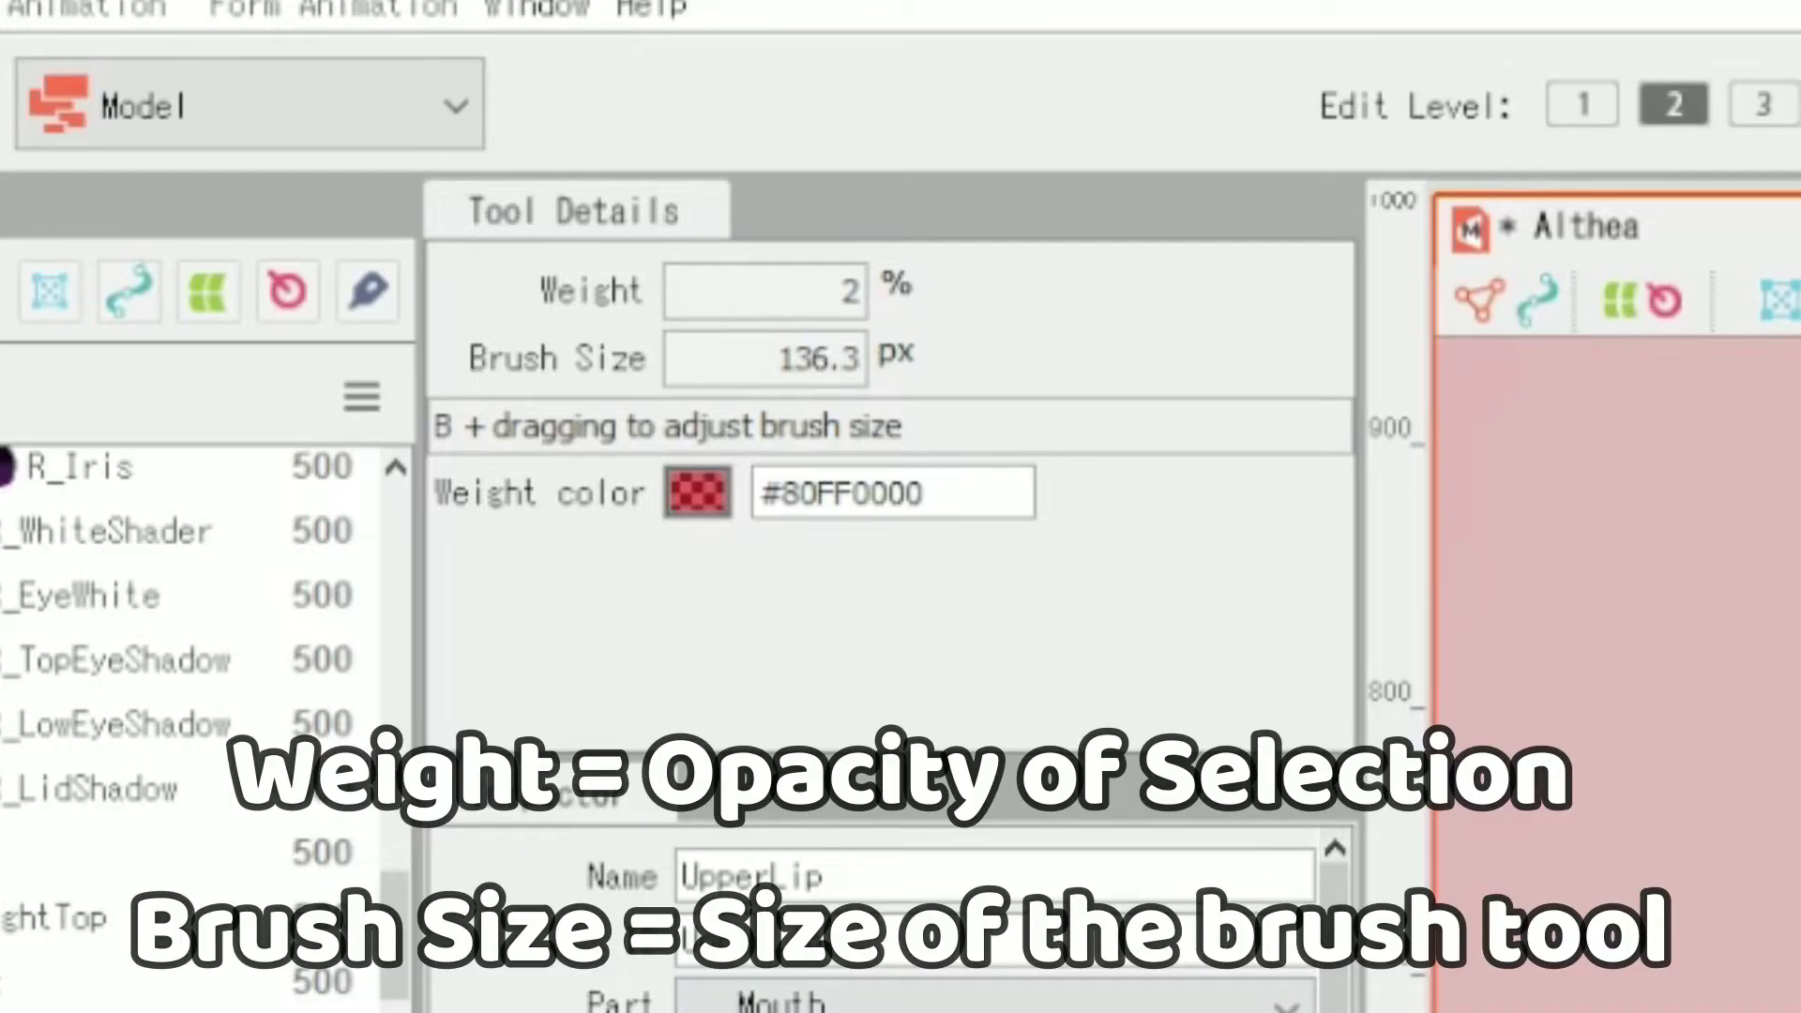
left_click_drag(822, 358, 784, 334)
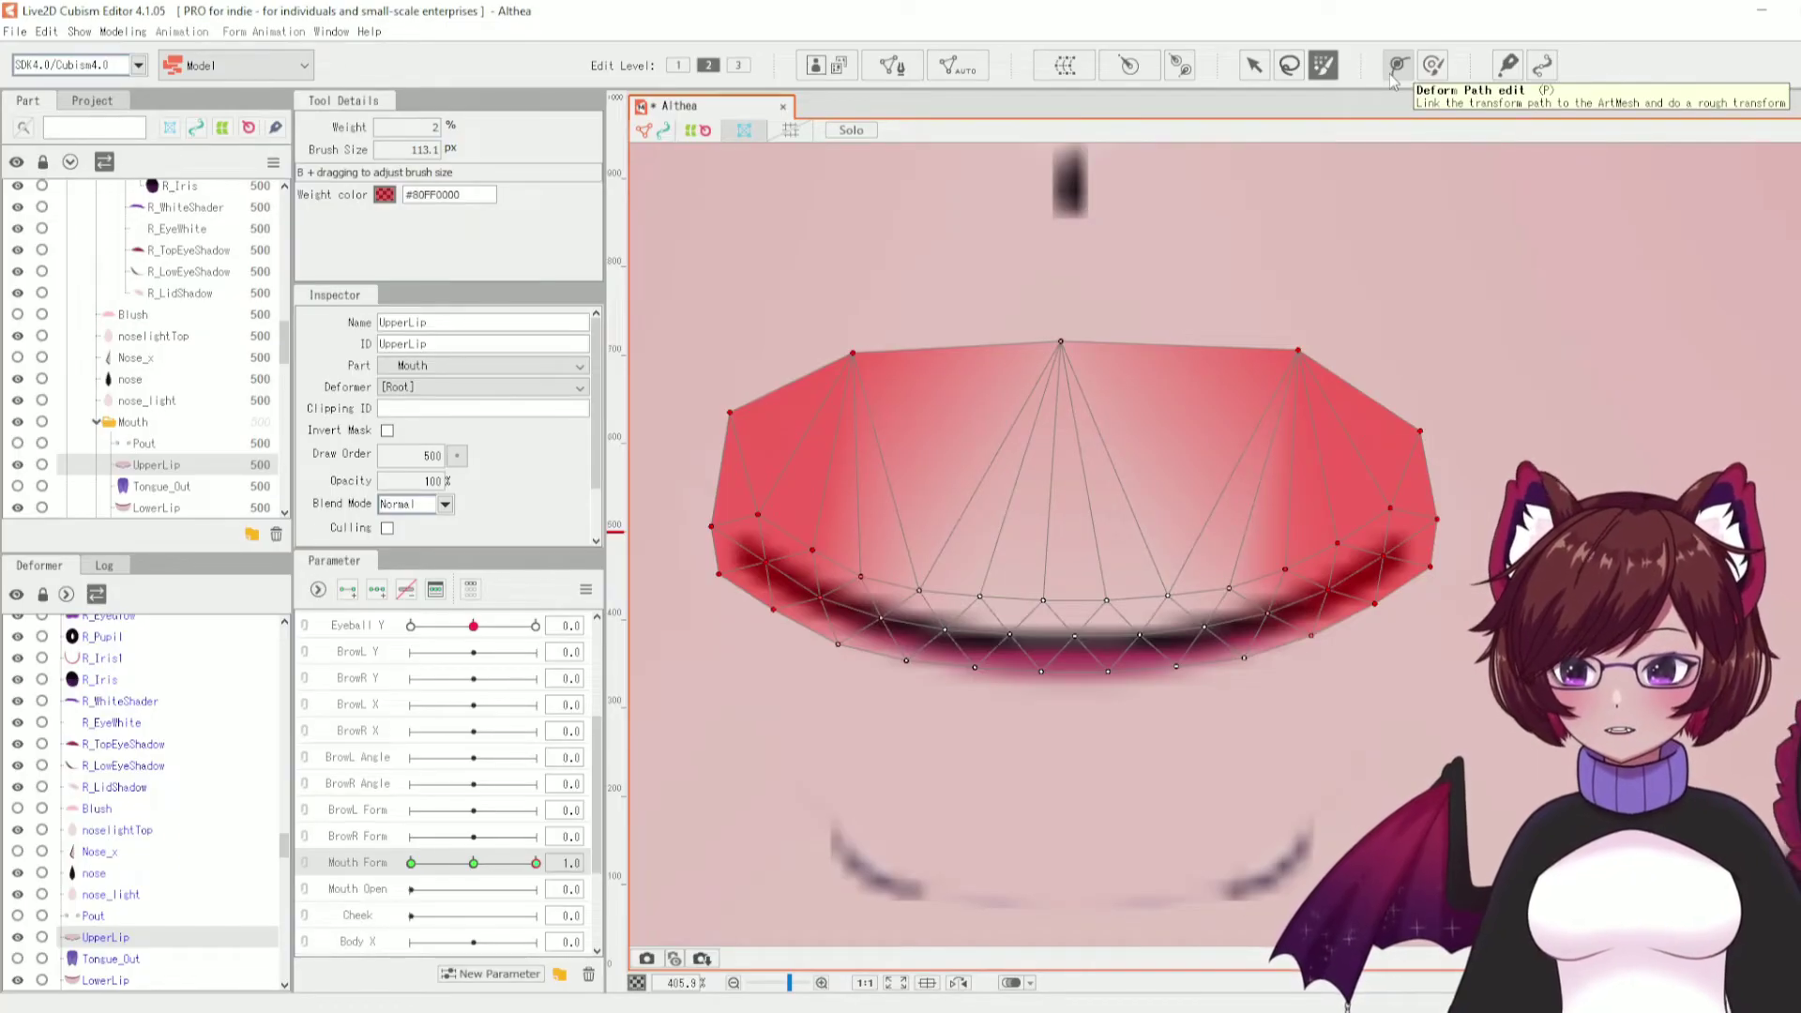
- Create a five-point Deform Path along the UpperLip line from the left mouth corner to the right one
left_click(1397, 66)
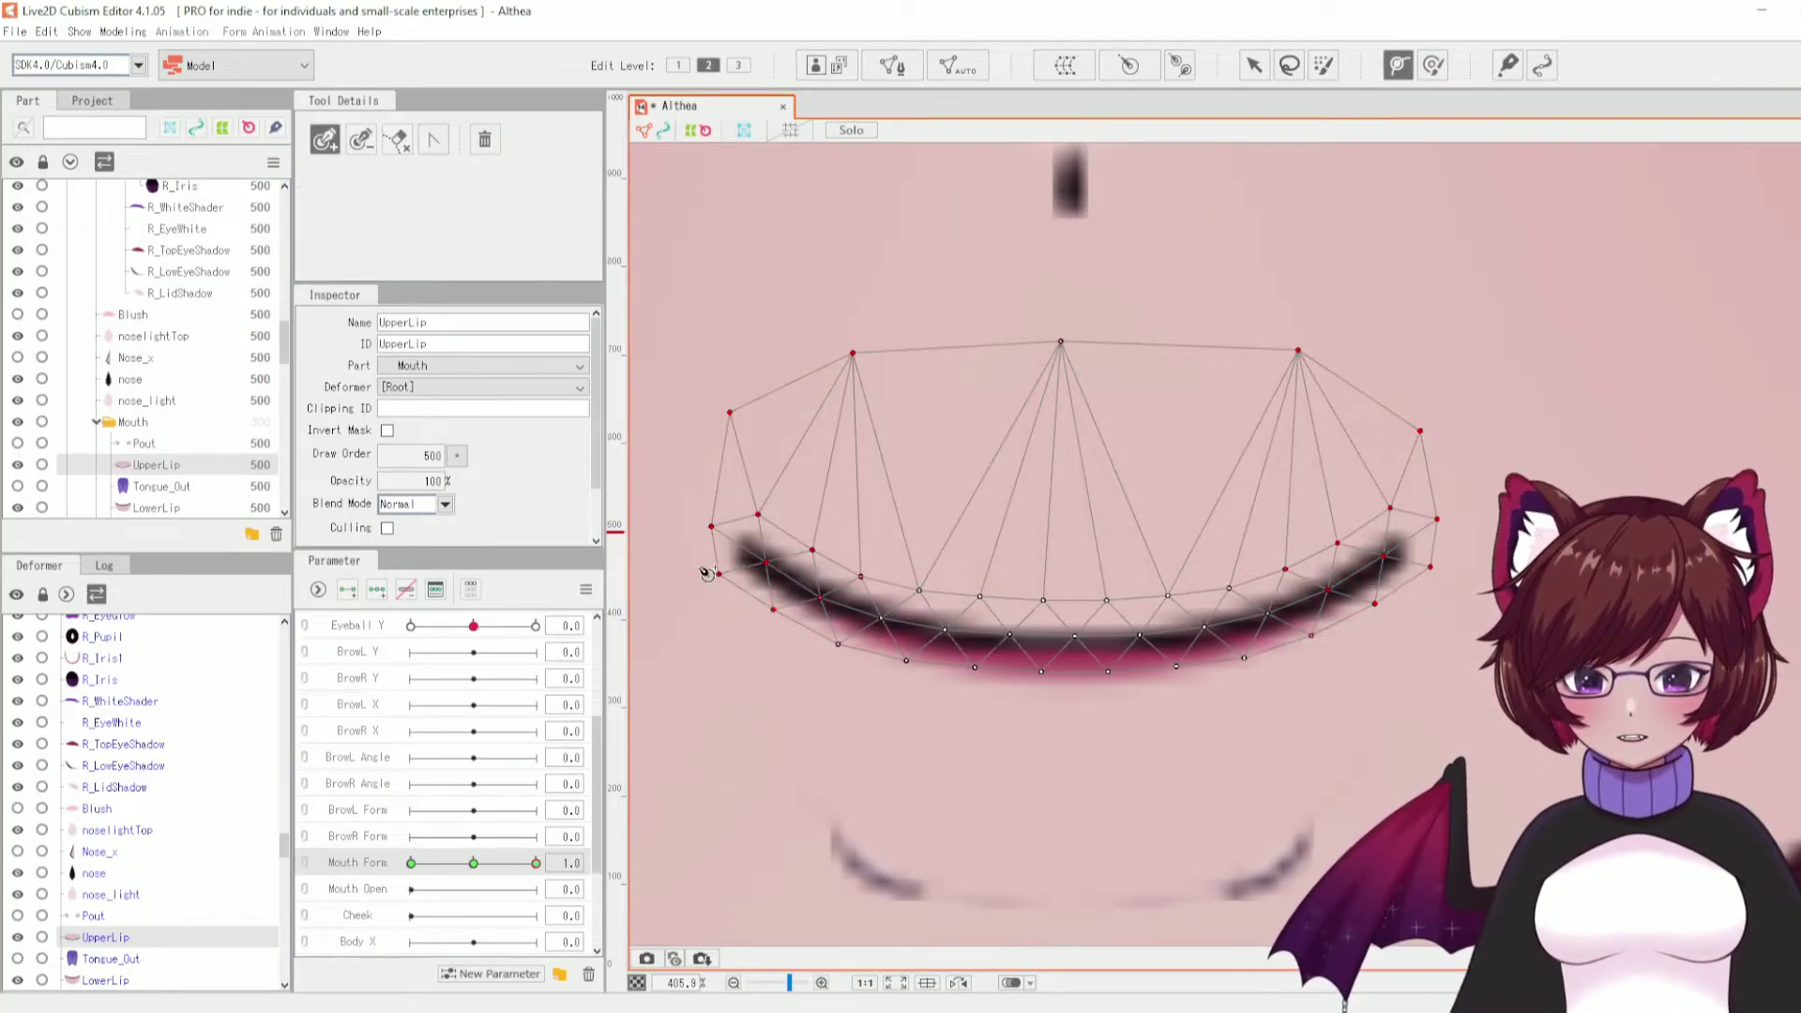
left_click(712, 529)
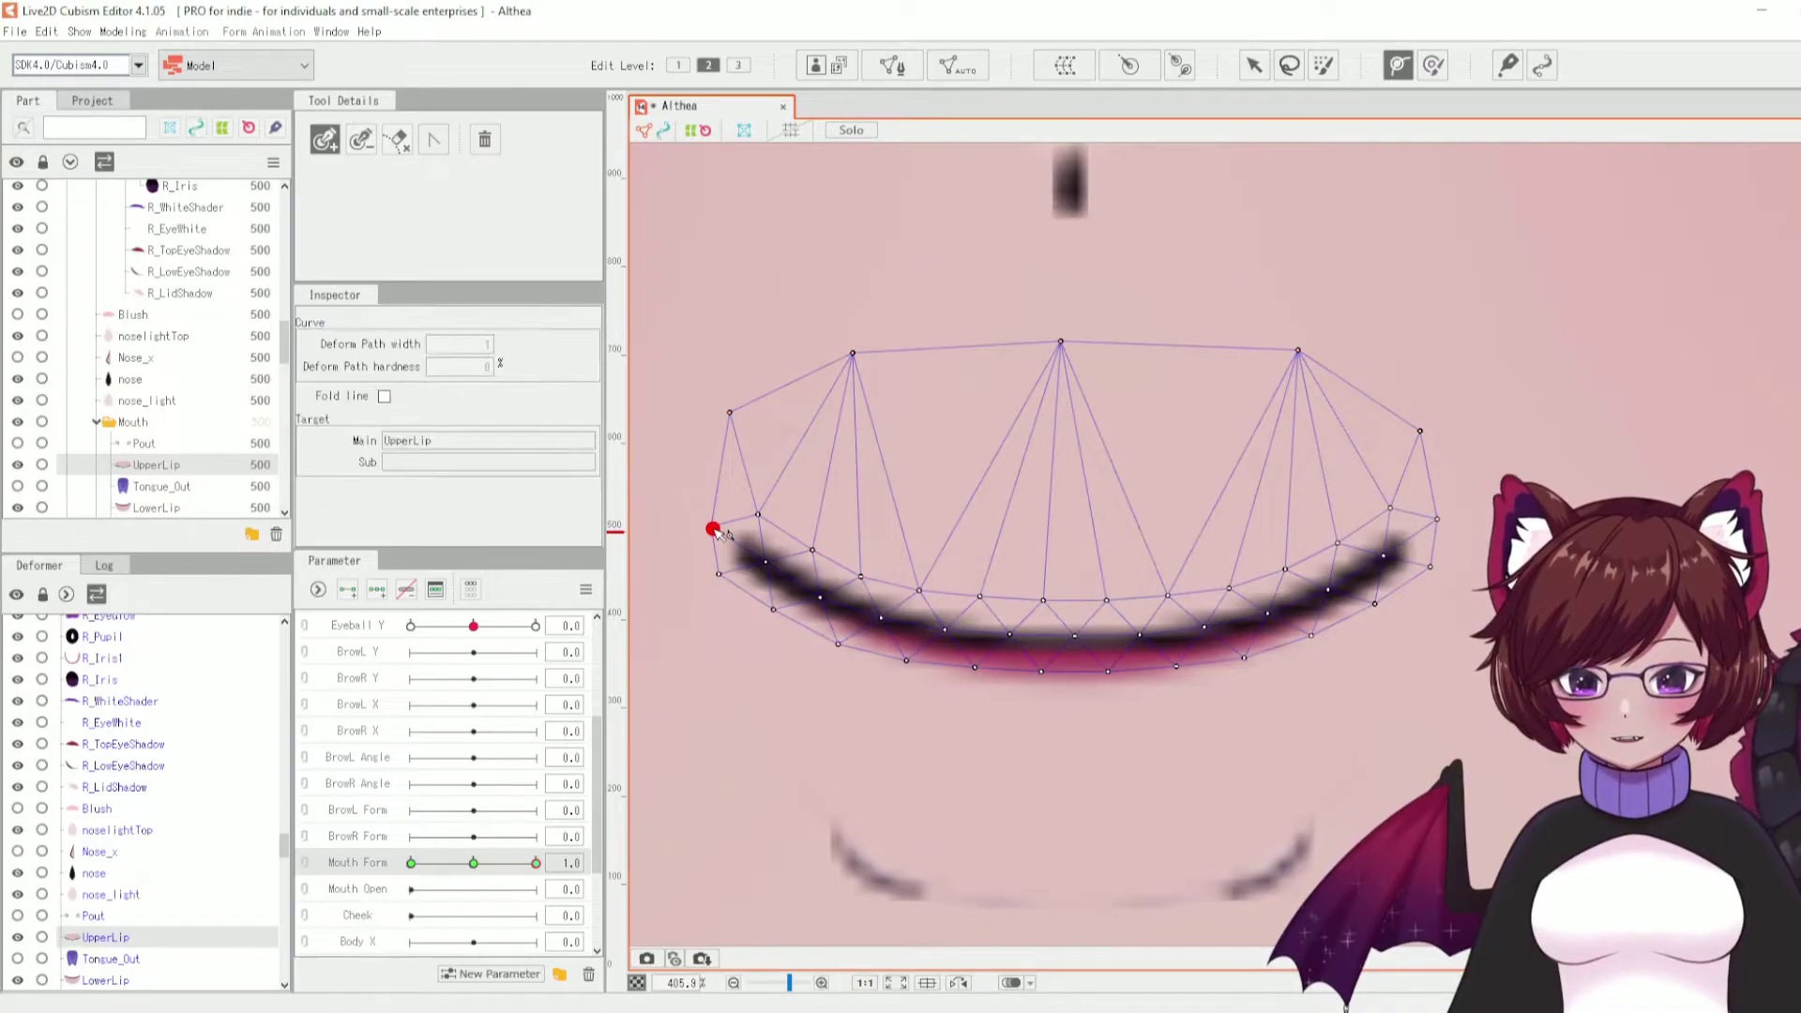
left_click(946, 630)
left_click(1074, 636)
left_click(1204, 629)
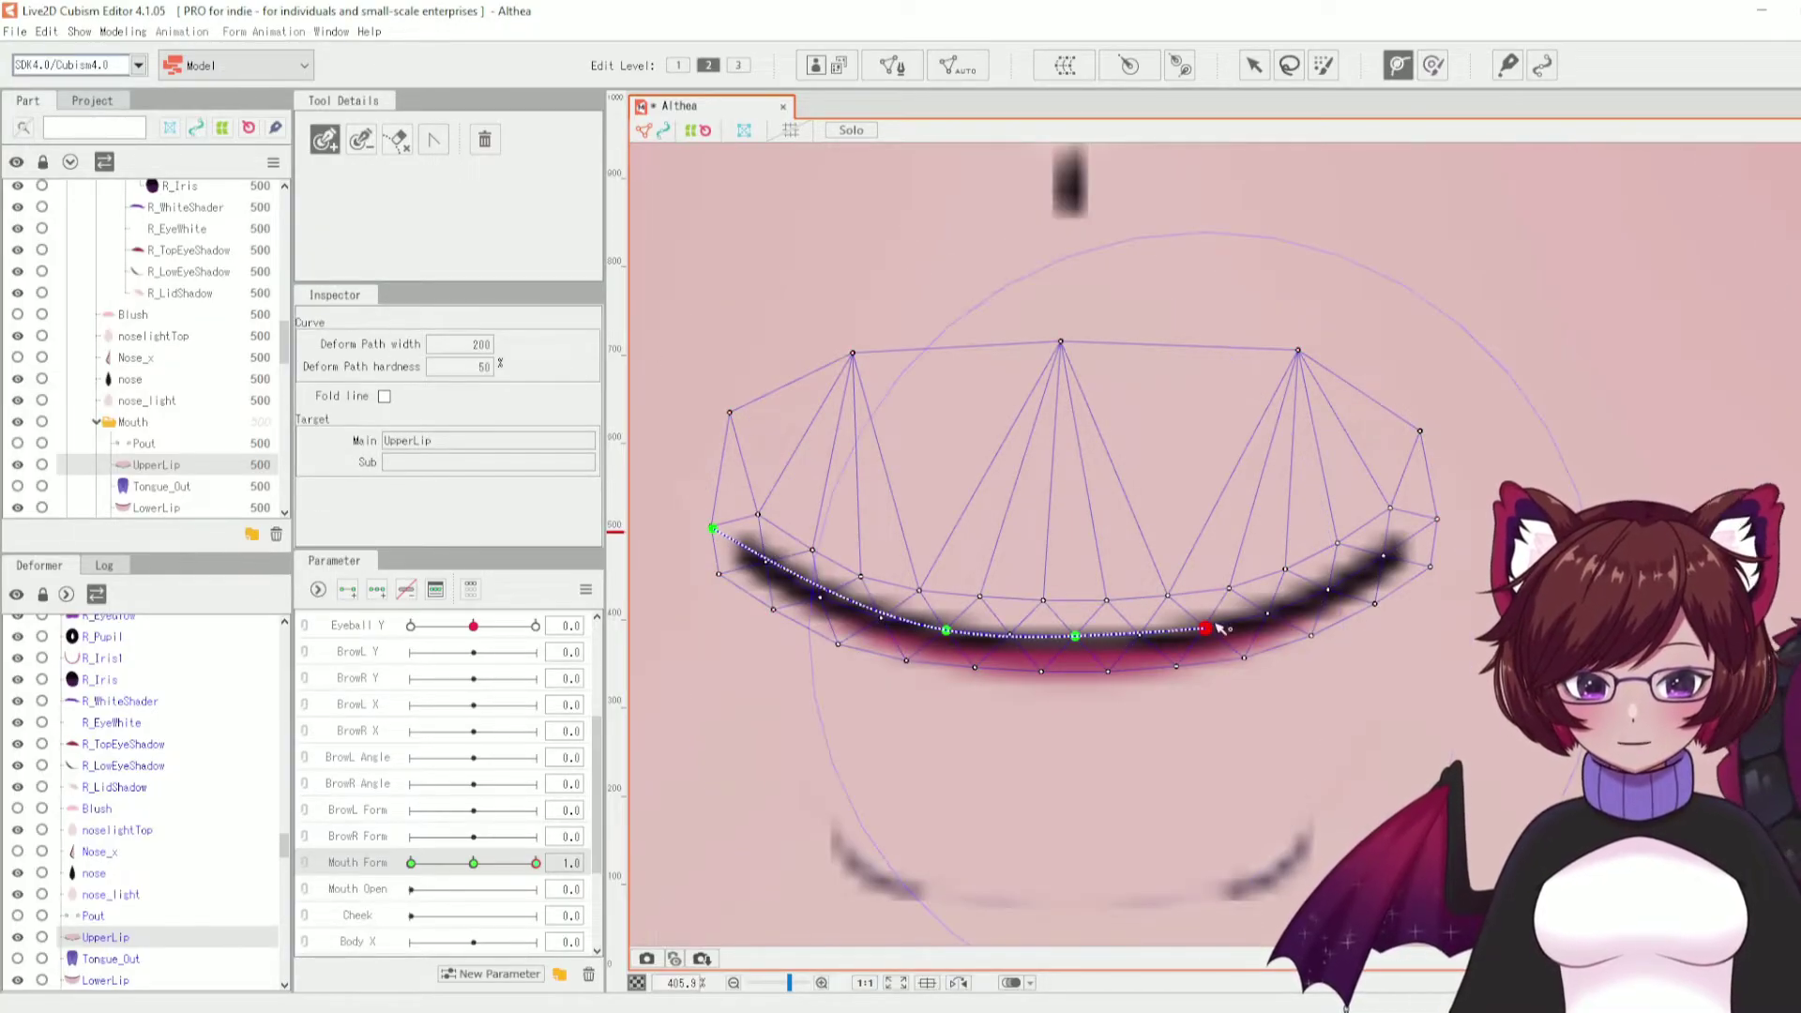
left_click(1439, 520)
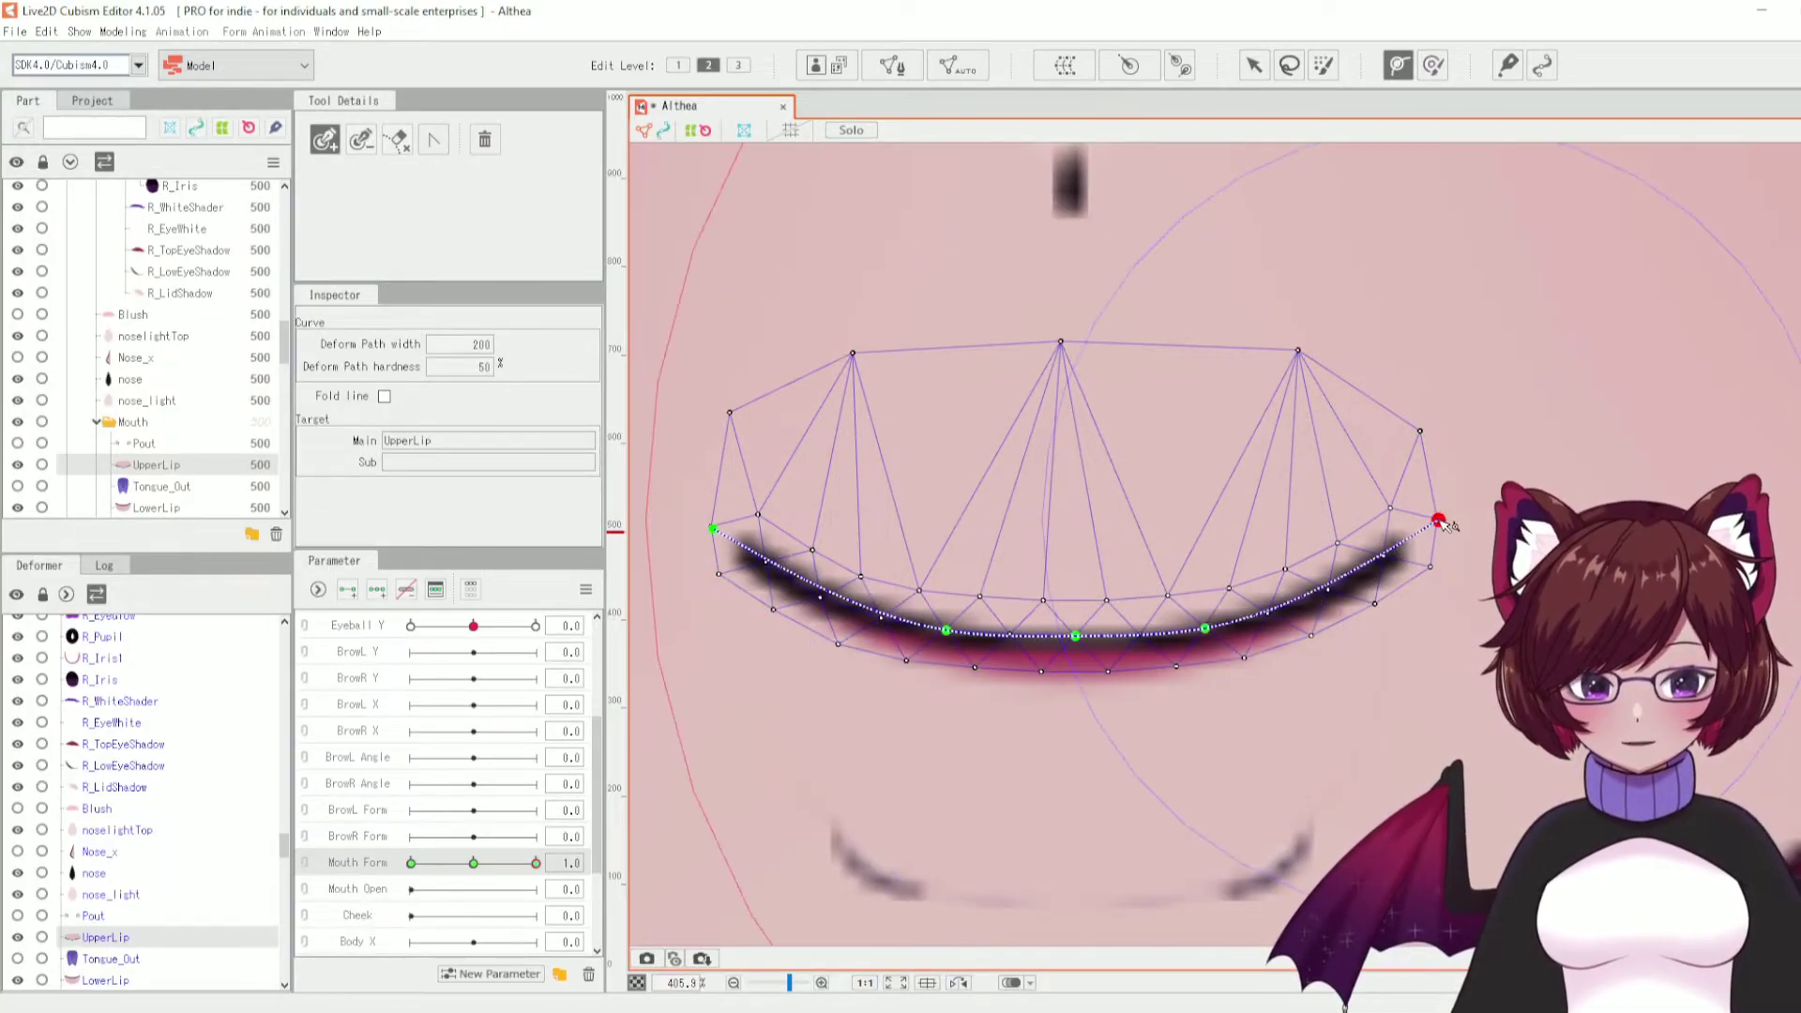
- Try moving the Deform Path's left end point inward and down, and undo the move
left_click(1254, 66)
left_click_drag(711, 528, 750, 566)
key("ctrl+z")
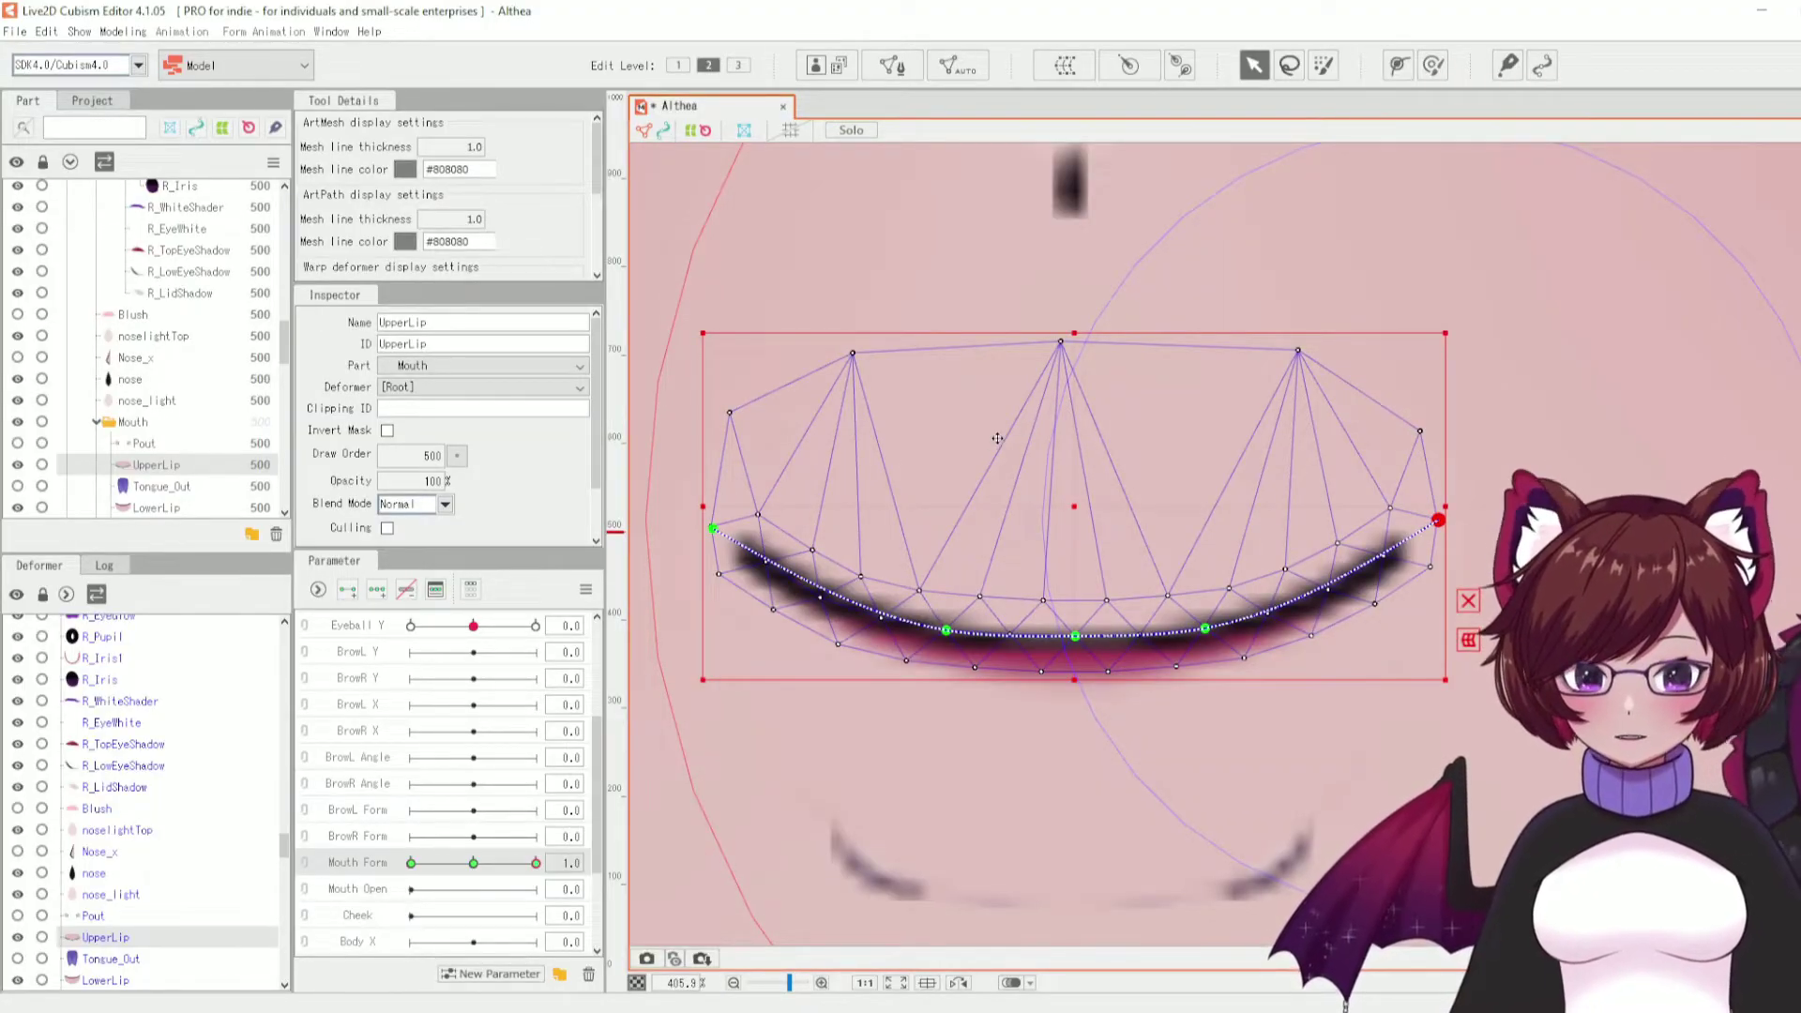
- Try lifting UpperLip's center with the Deform Brush, undo it, and pull both mouth corners upward and inward at Mouth Form 1.0
left_click(1434, 66)
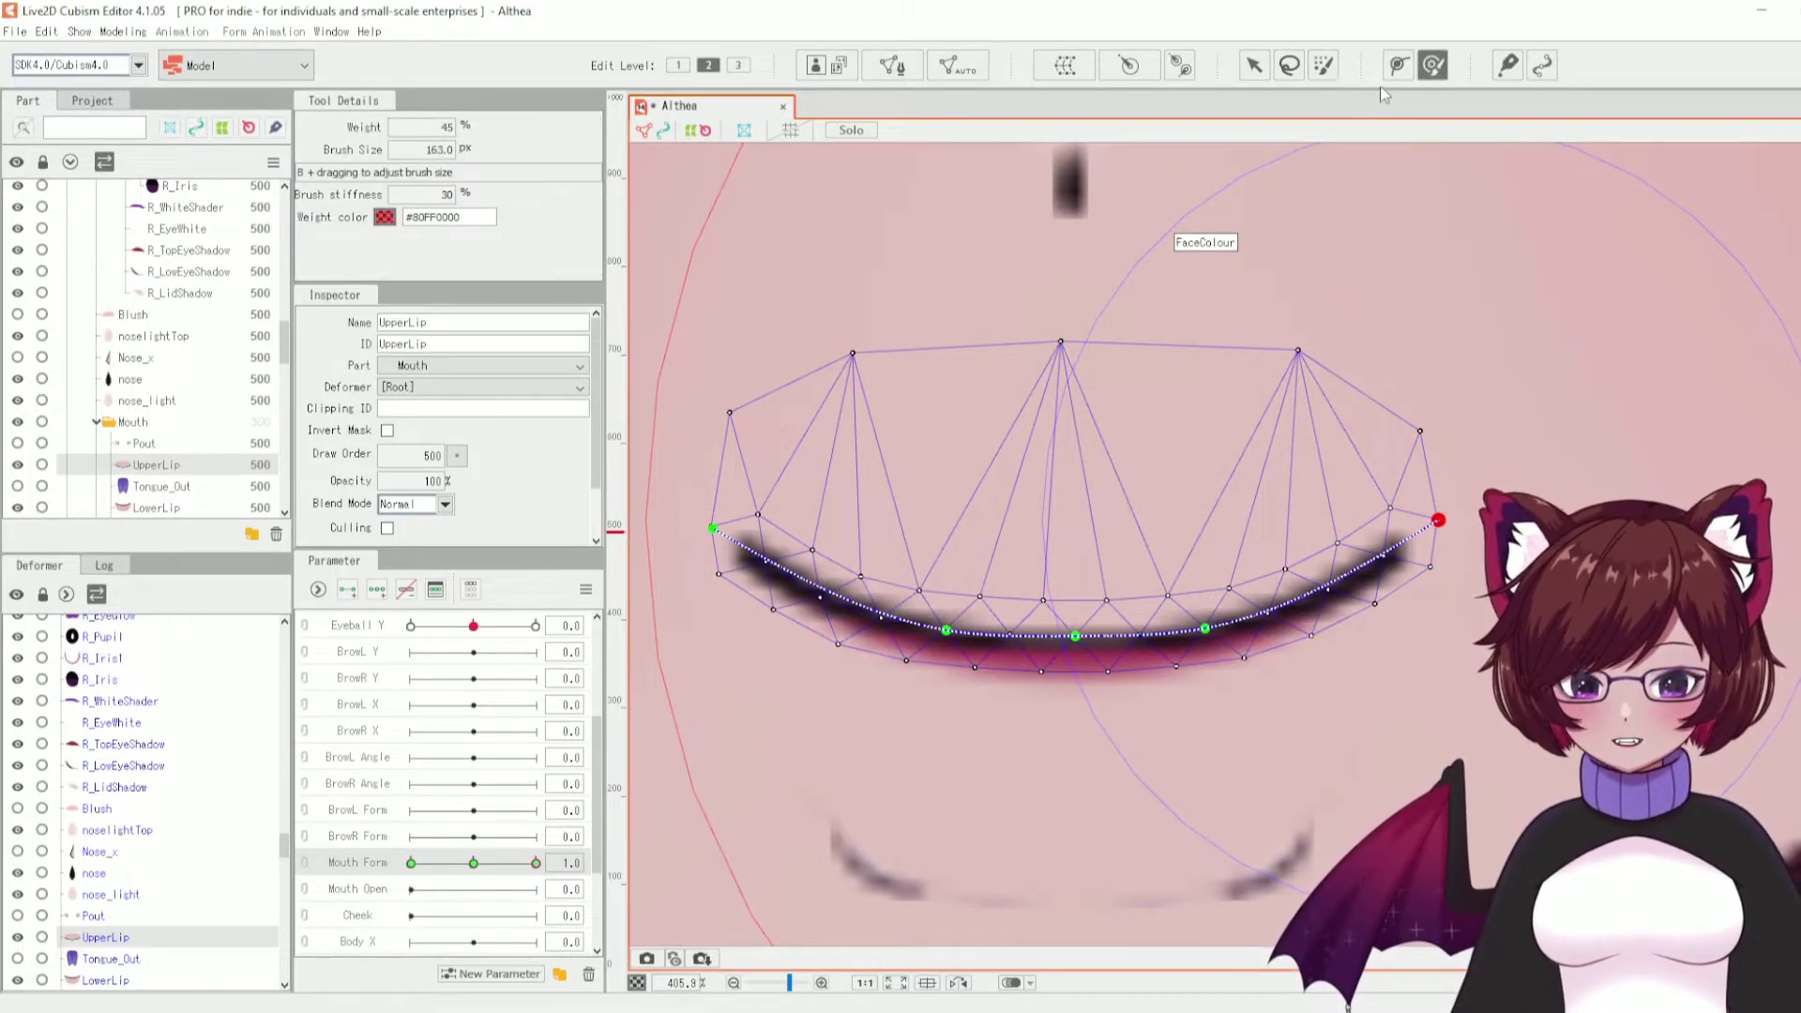
left_click_drag(1056, 626, 1072, 405)
key("ctrl+z")
left_click_drag(1409, 420, 1404, 394)
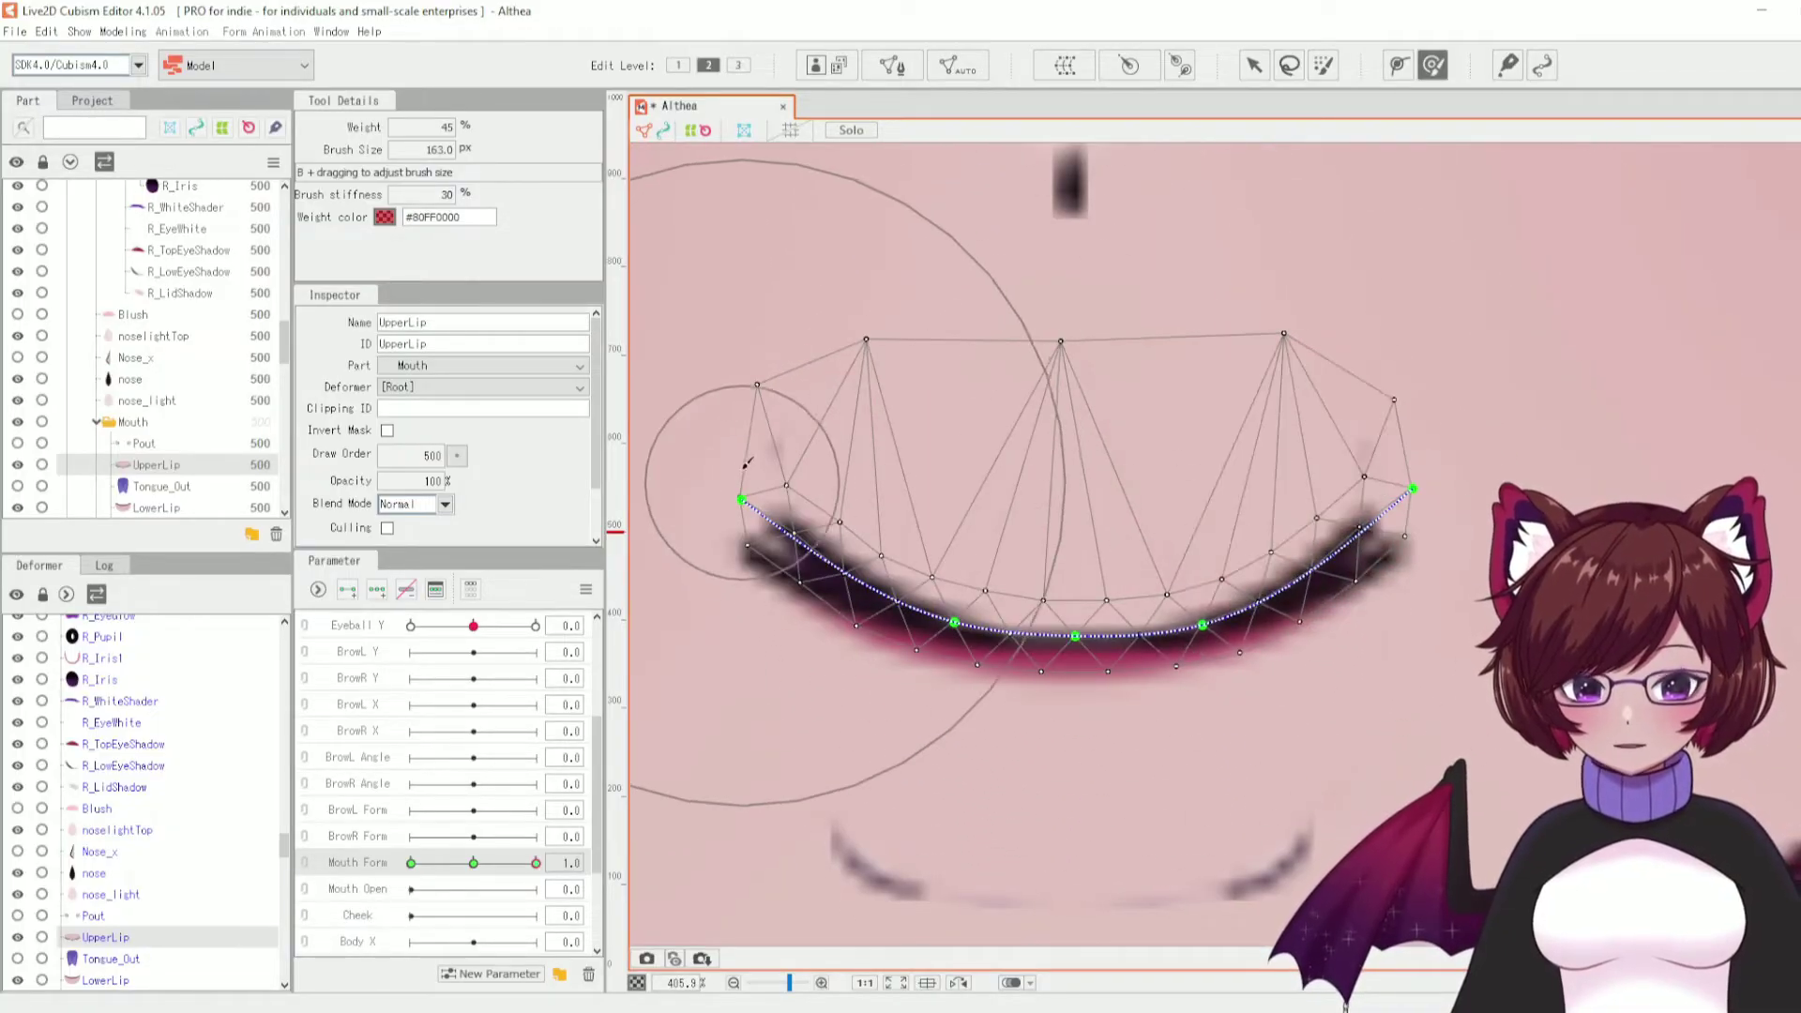
left_click_drag(744, 468, 748, 418)
left_click_drag(1441, 445, 1427, 405)
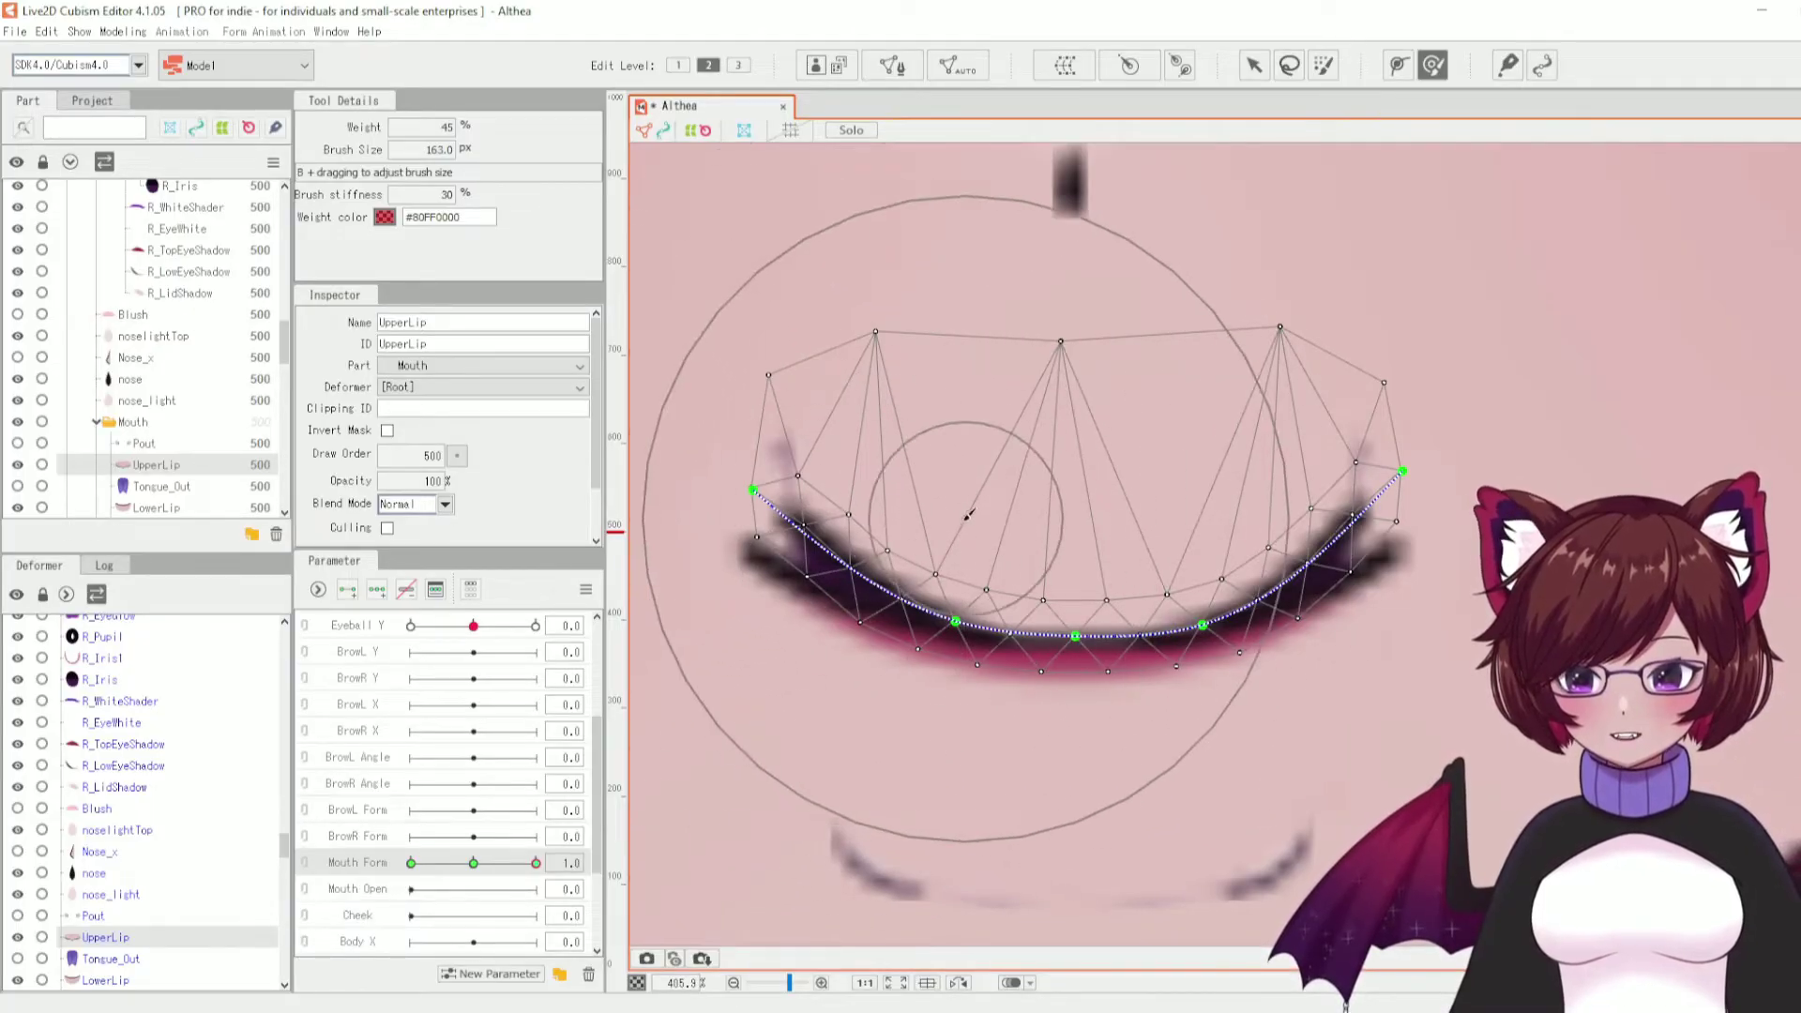
- Undo the Deform Brush pulls on UpperLip's mouth corners at Mouth Form 1.0
key("ctrl+z")
key("ctrl+z")
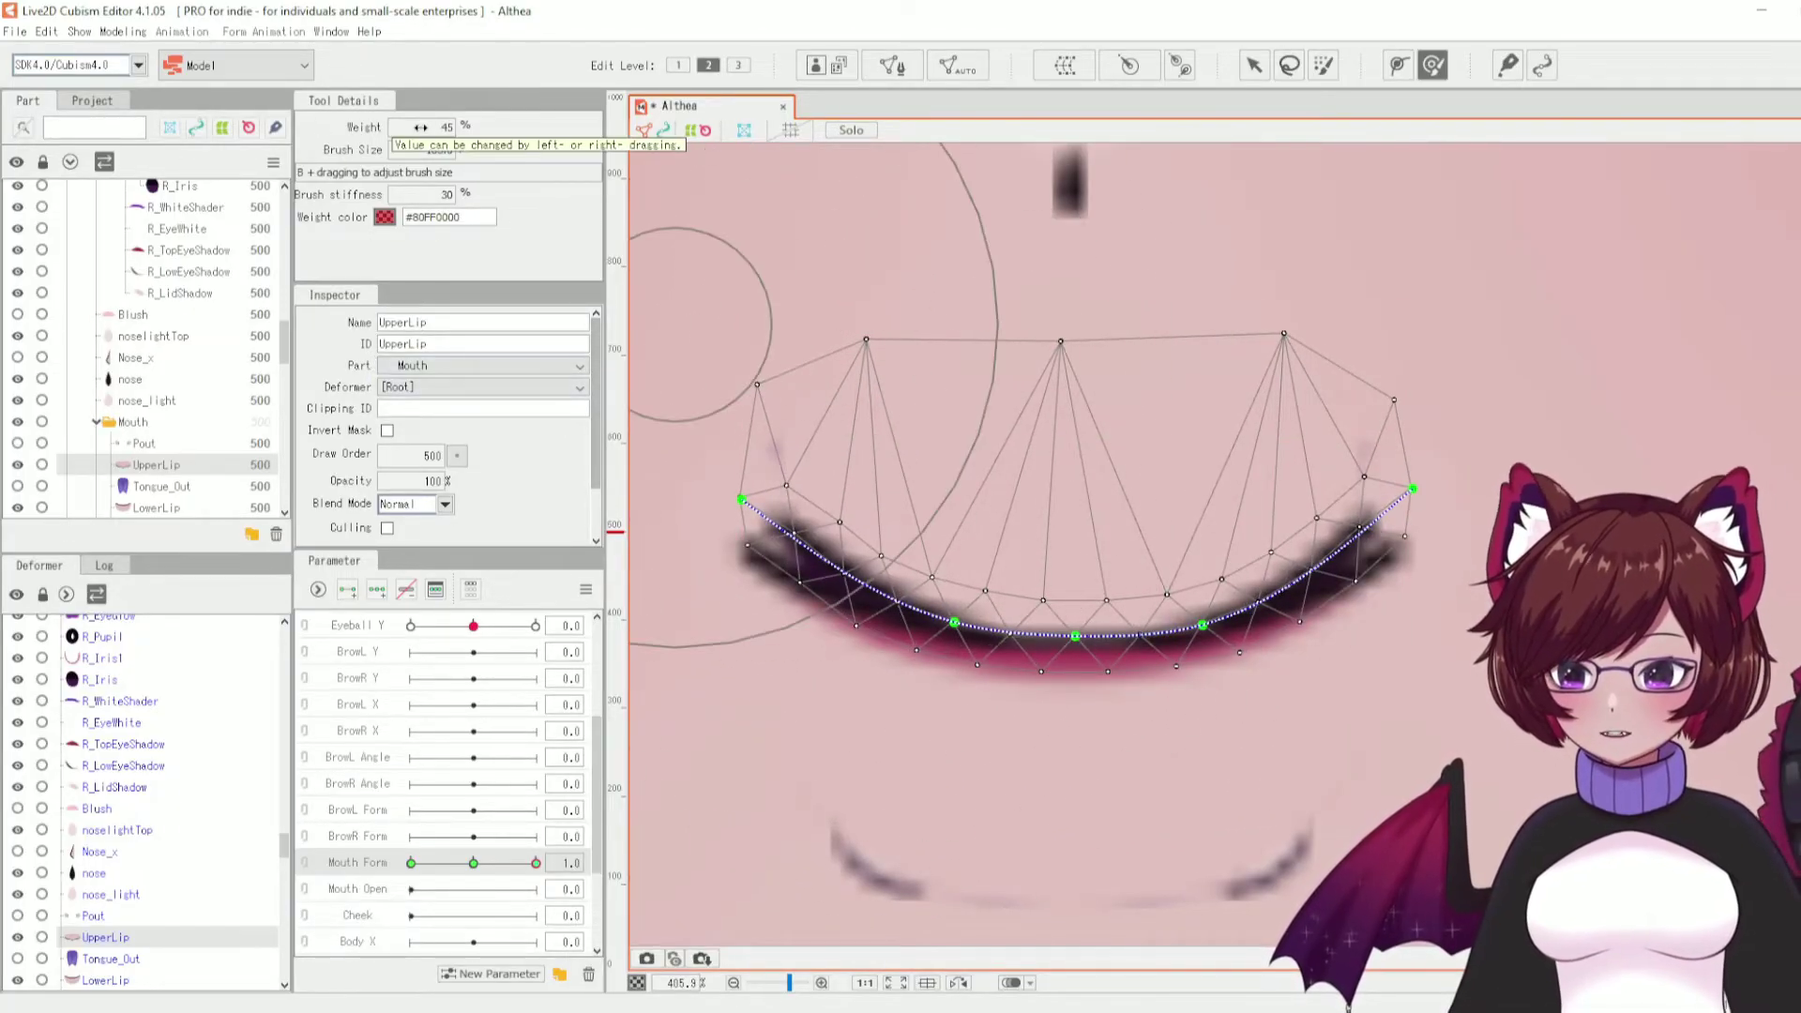
key("ctrl")
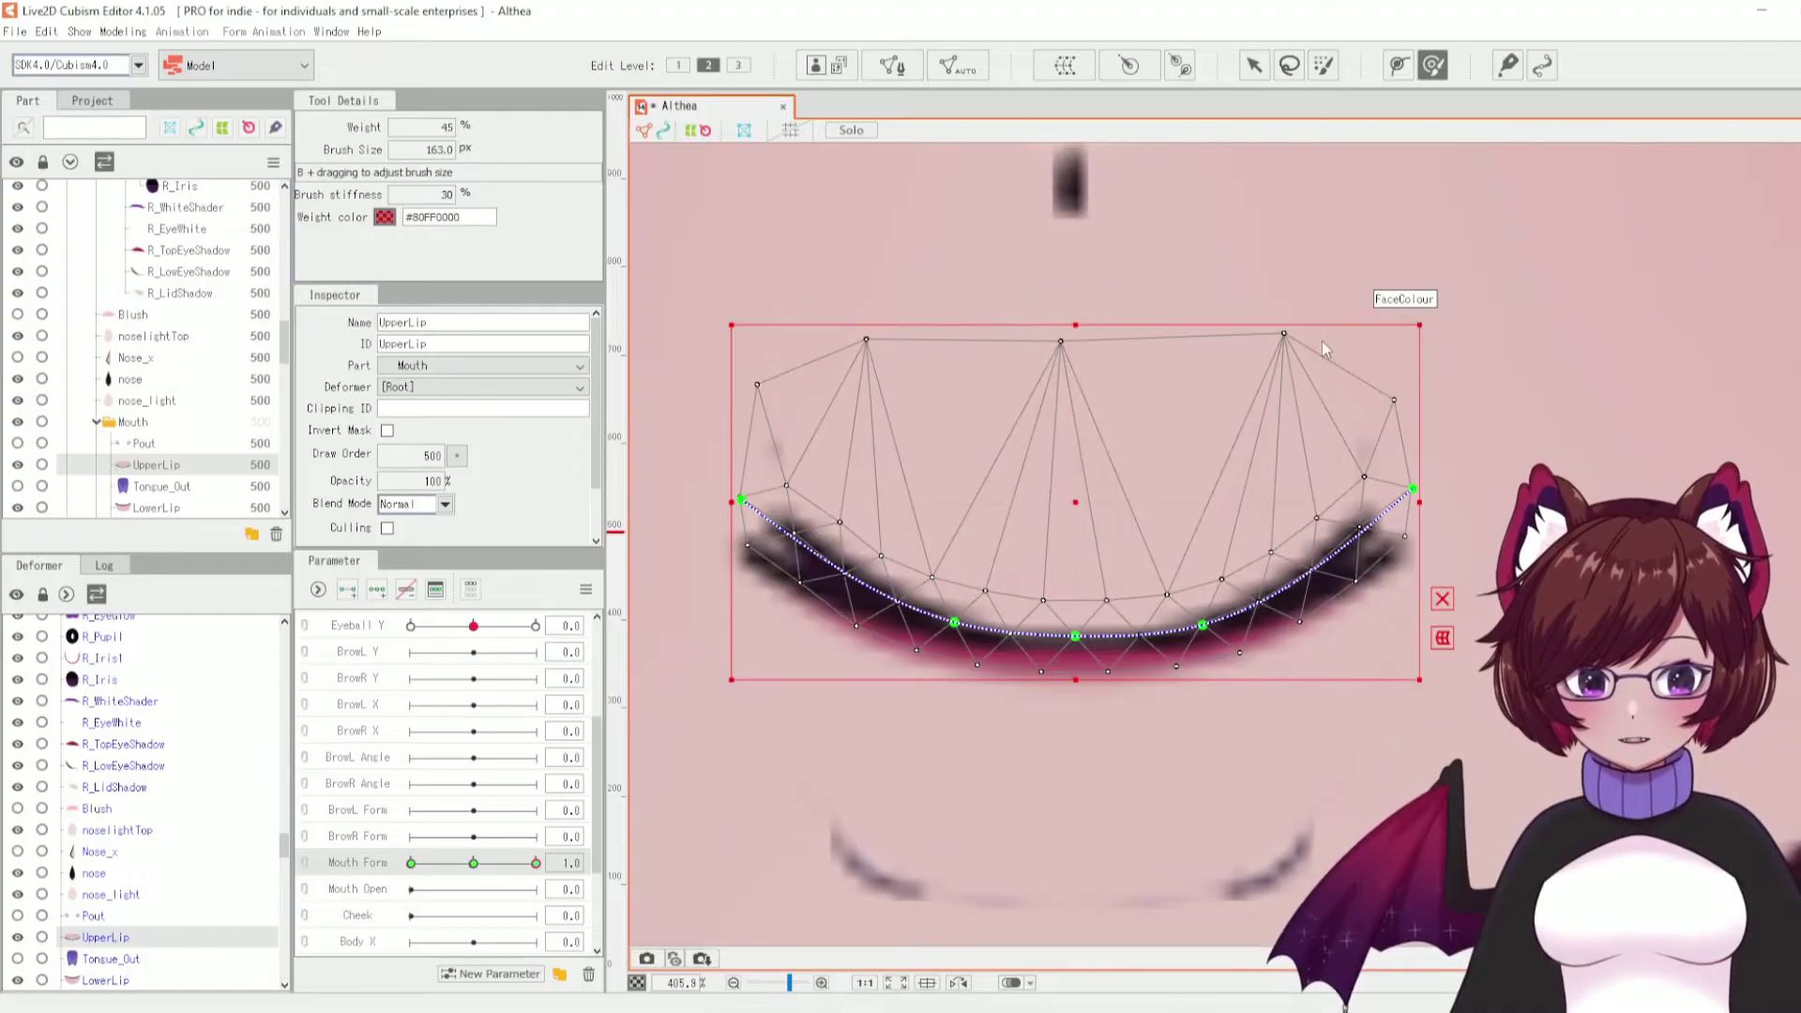
key("ctrl+z")
key("ctrl+z")
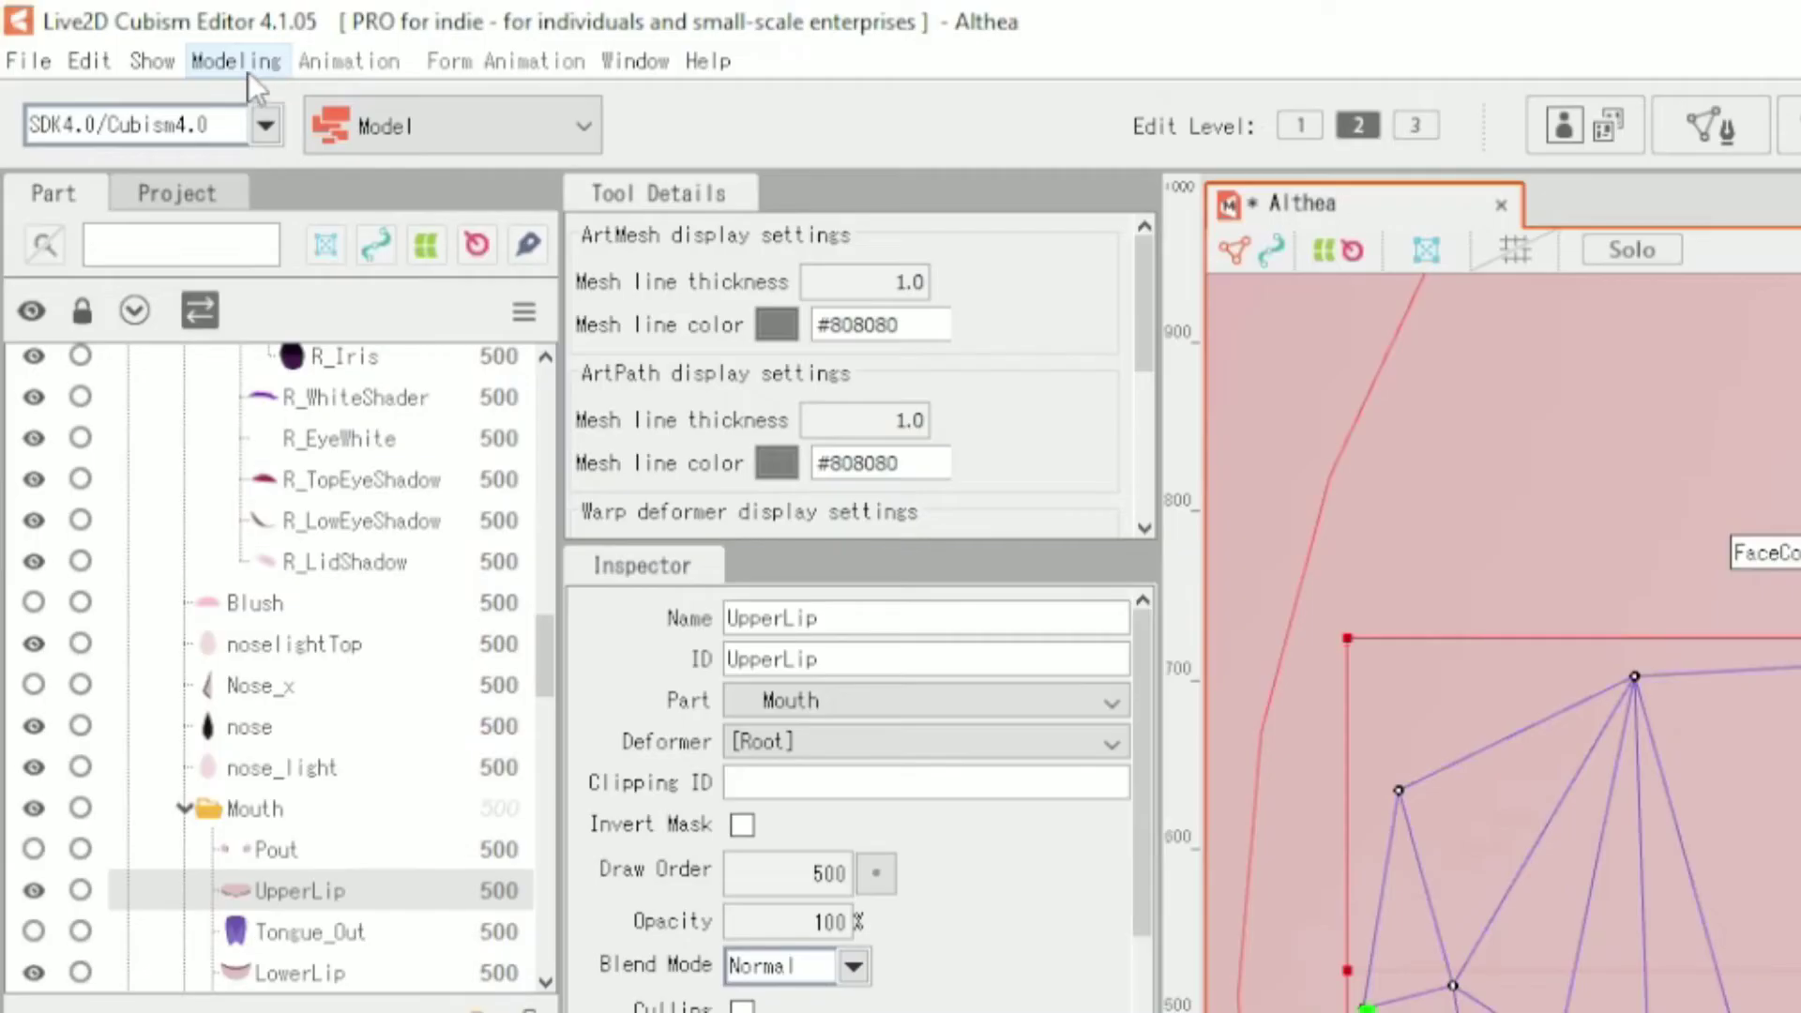
- Try skewing UpperLip with the temporary Free transform by pulling its left side inward and upward, and cancel it
left_click(248, 66)
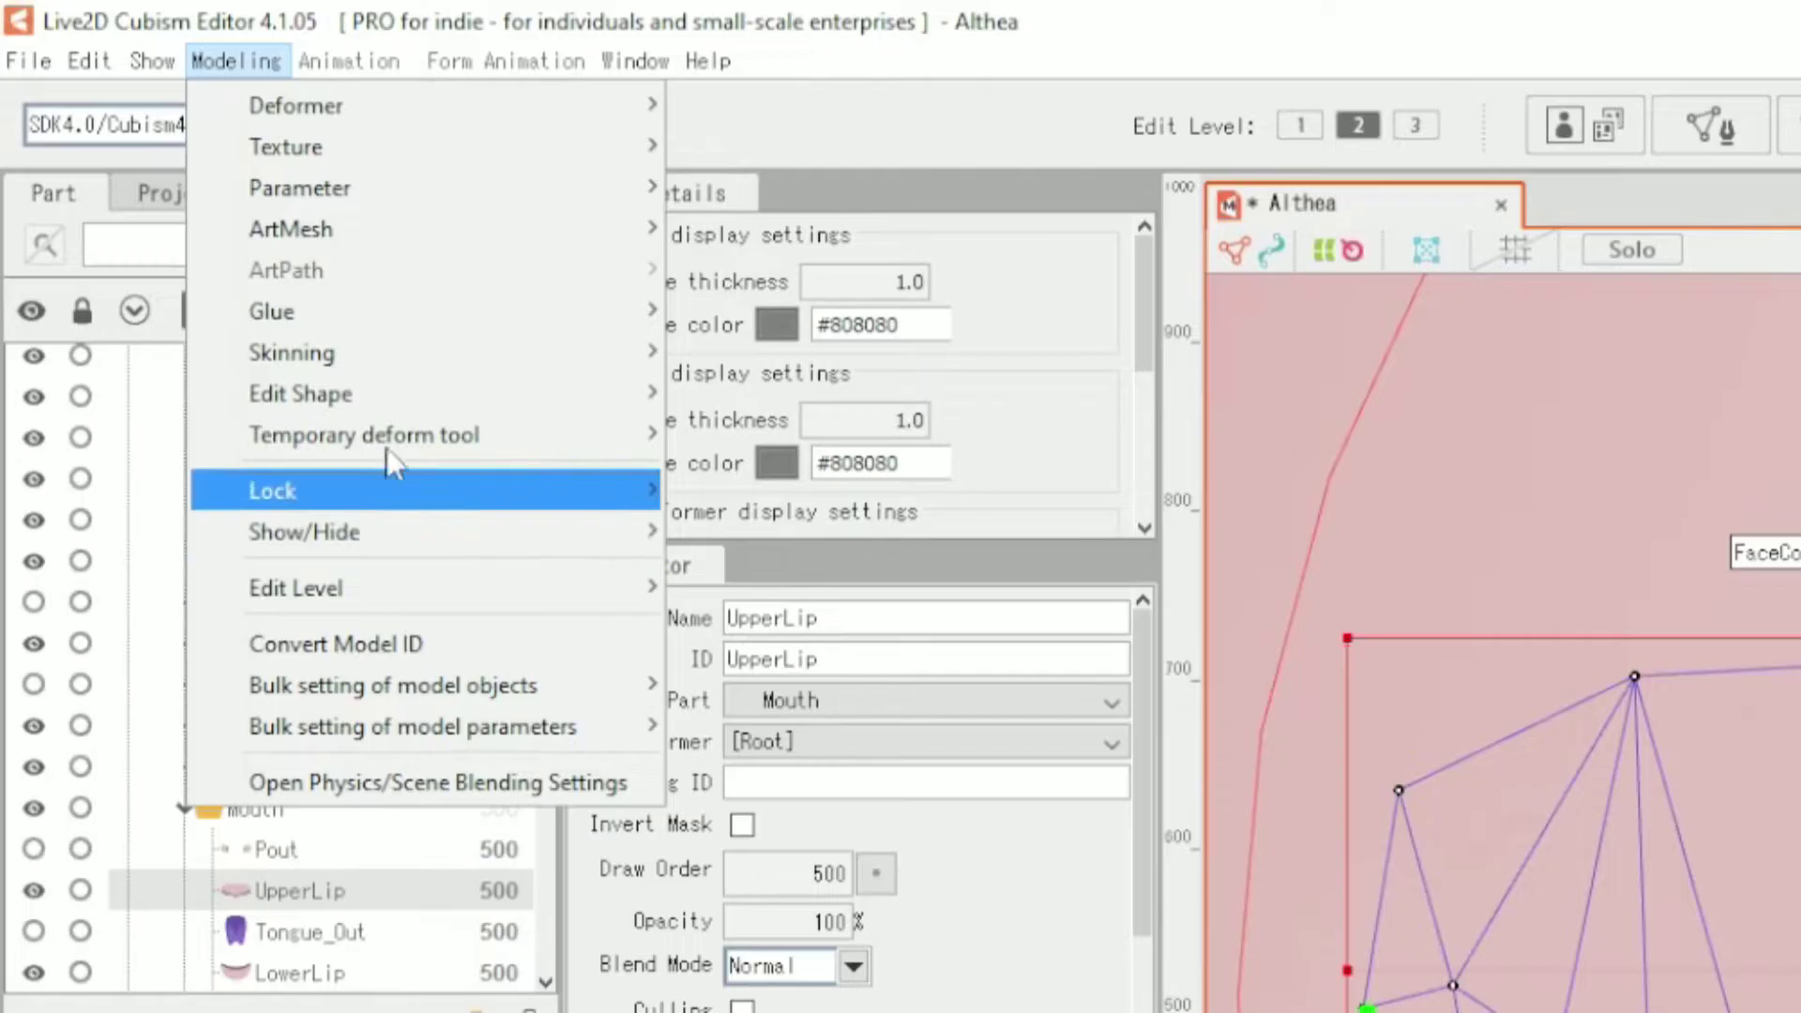
mouse_move(461, 441)
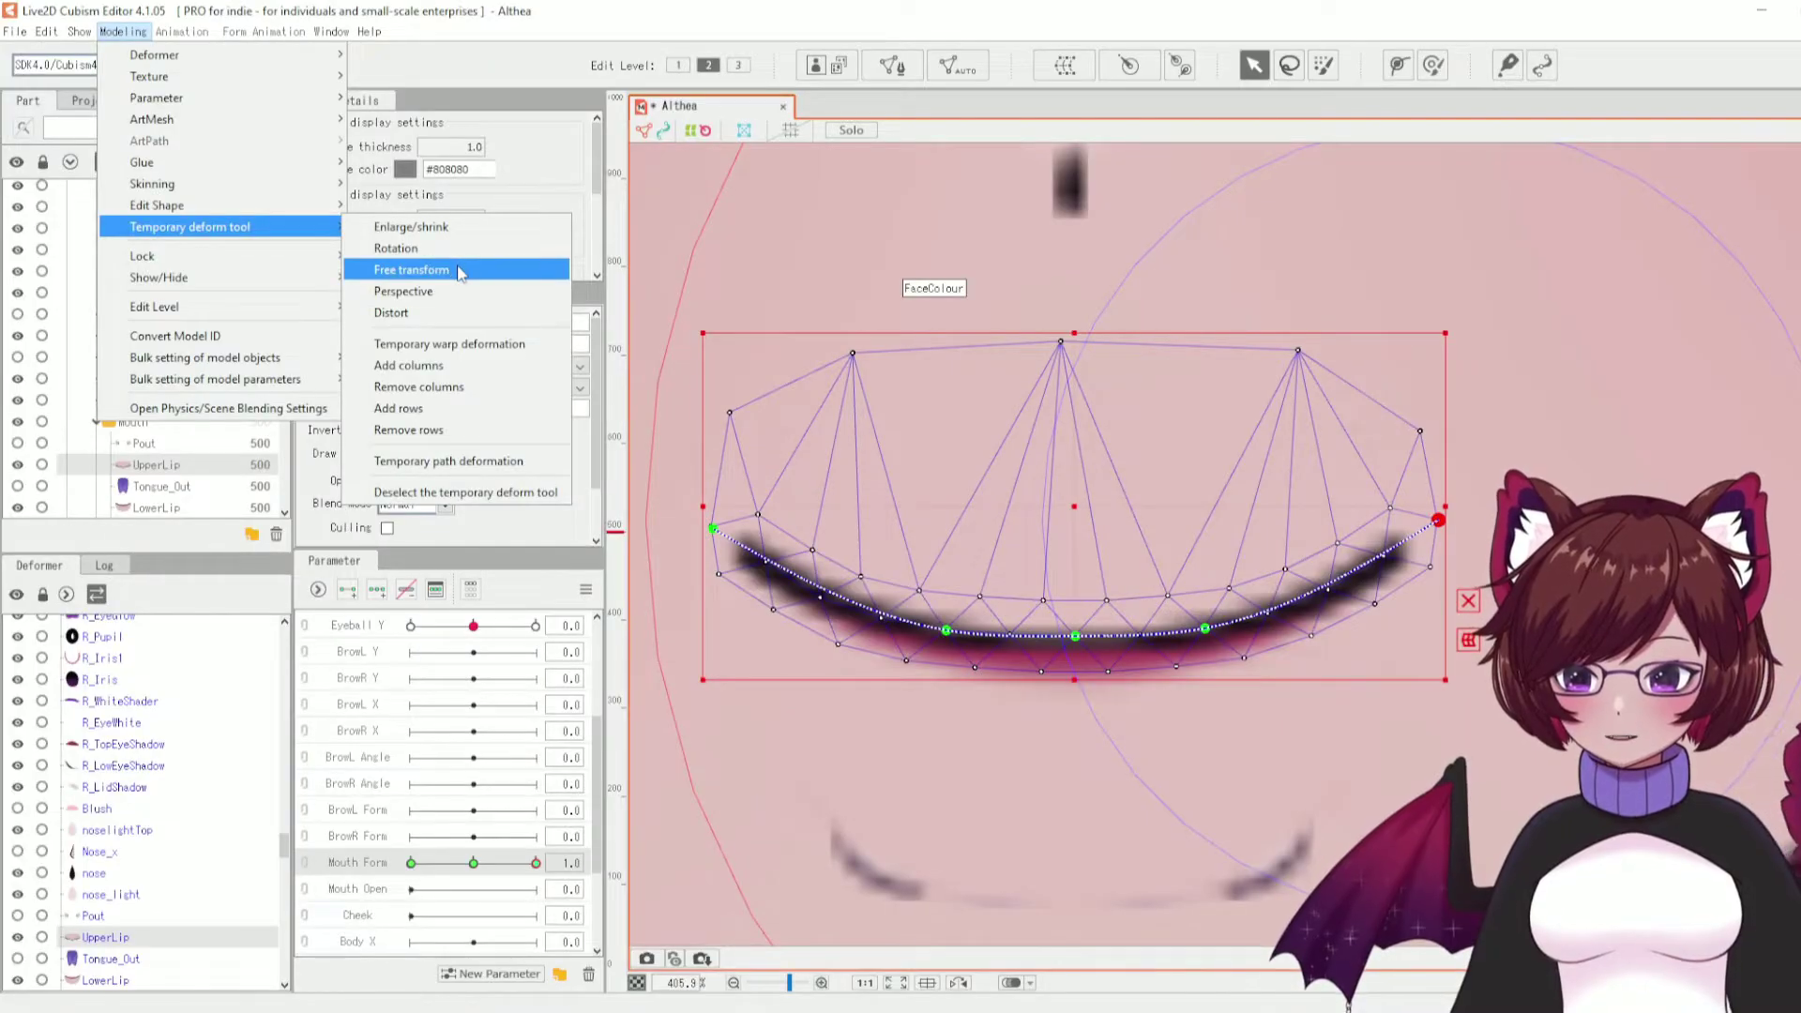
left_click(460, 272)
left_click_drag(711, 506, 804, 439)
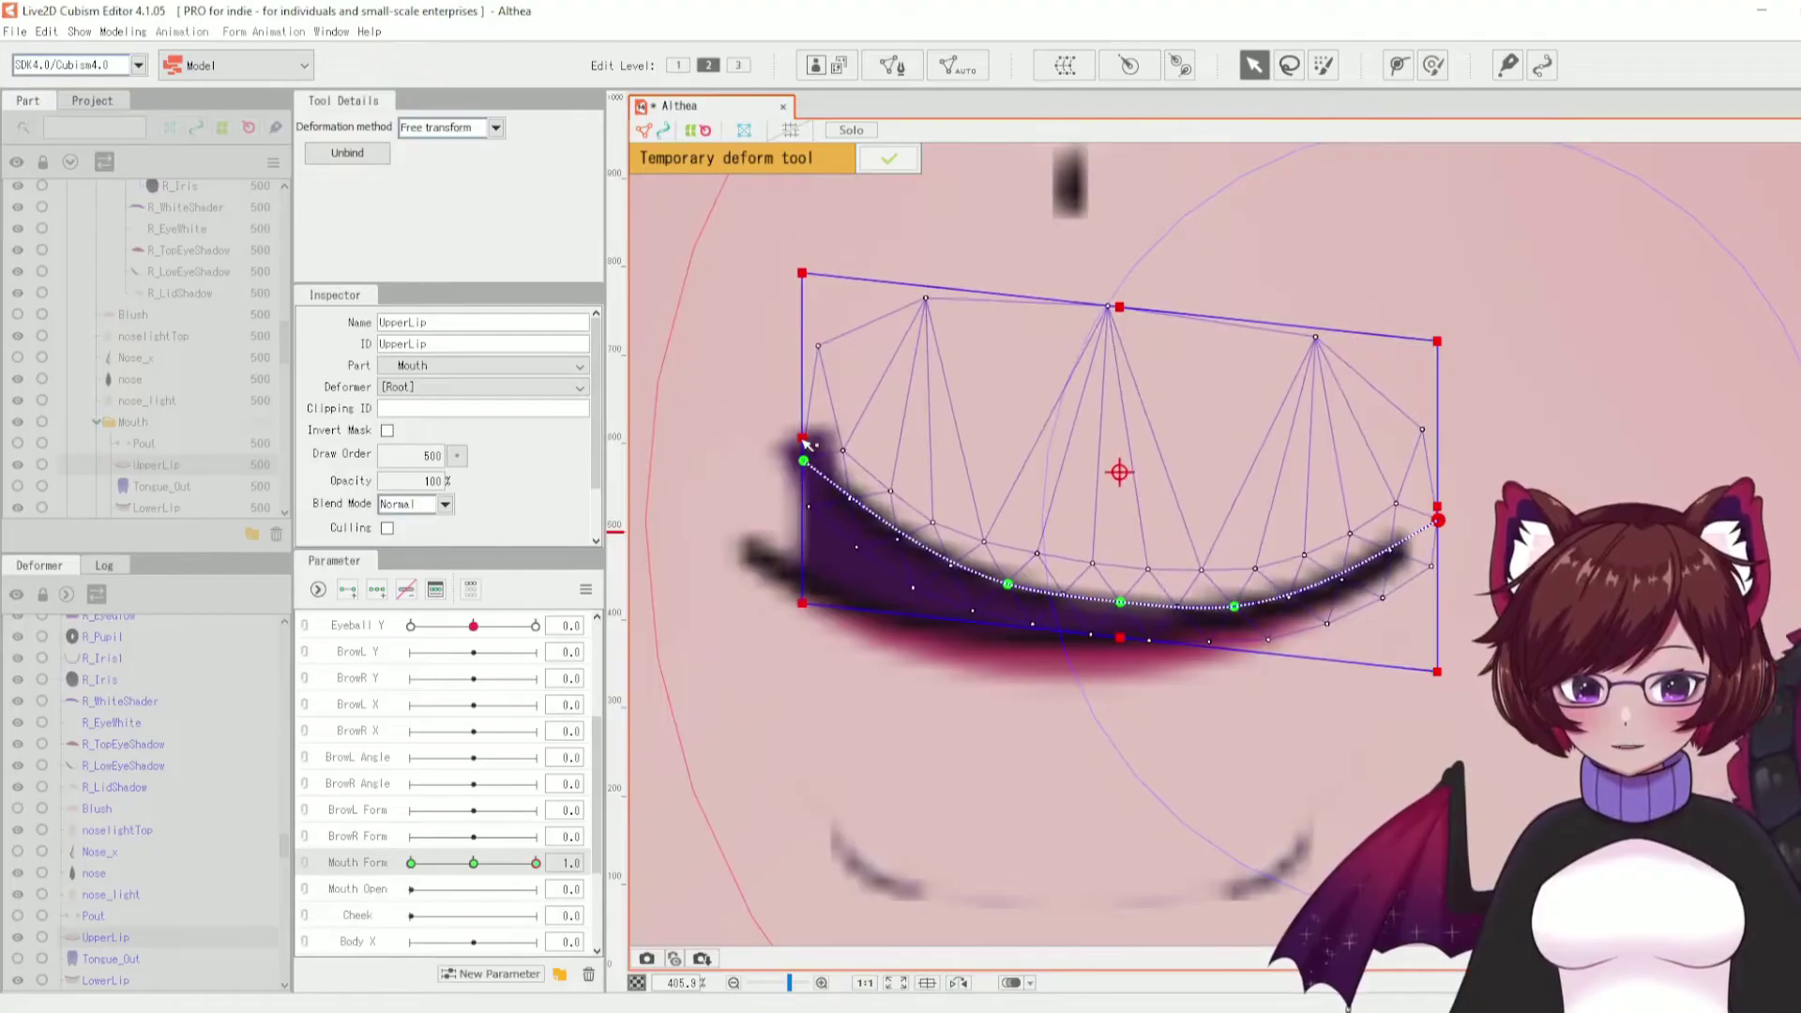
key("Escape")
- Try narrowing the top of UpperLip symmetrically with the temporary Perspective deformation by moving its upper left corner inward
left_click(118, 33)
mouse_move(192, 227)
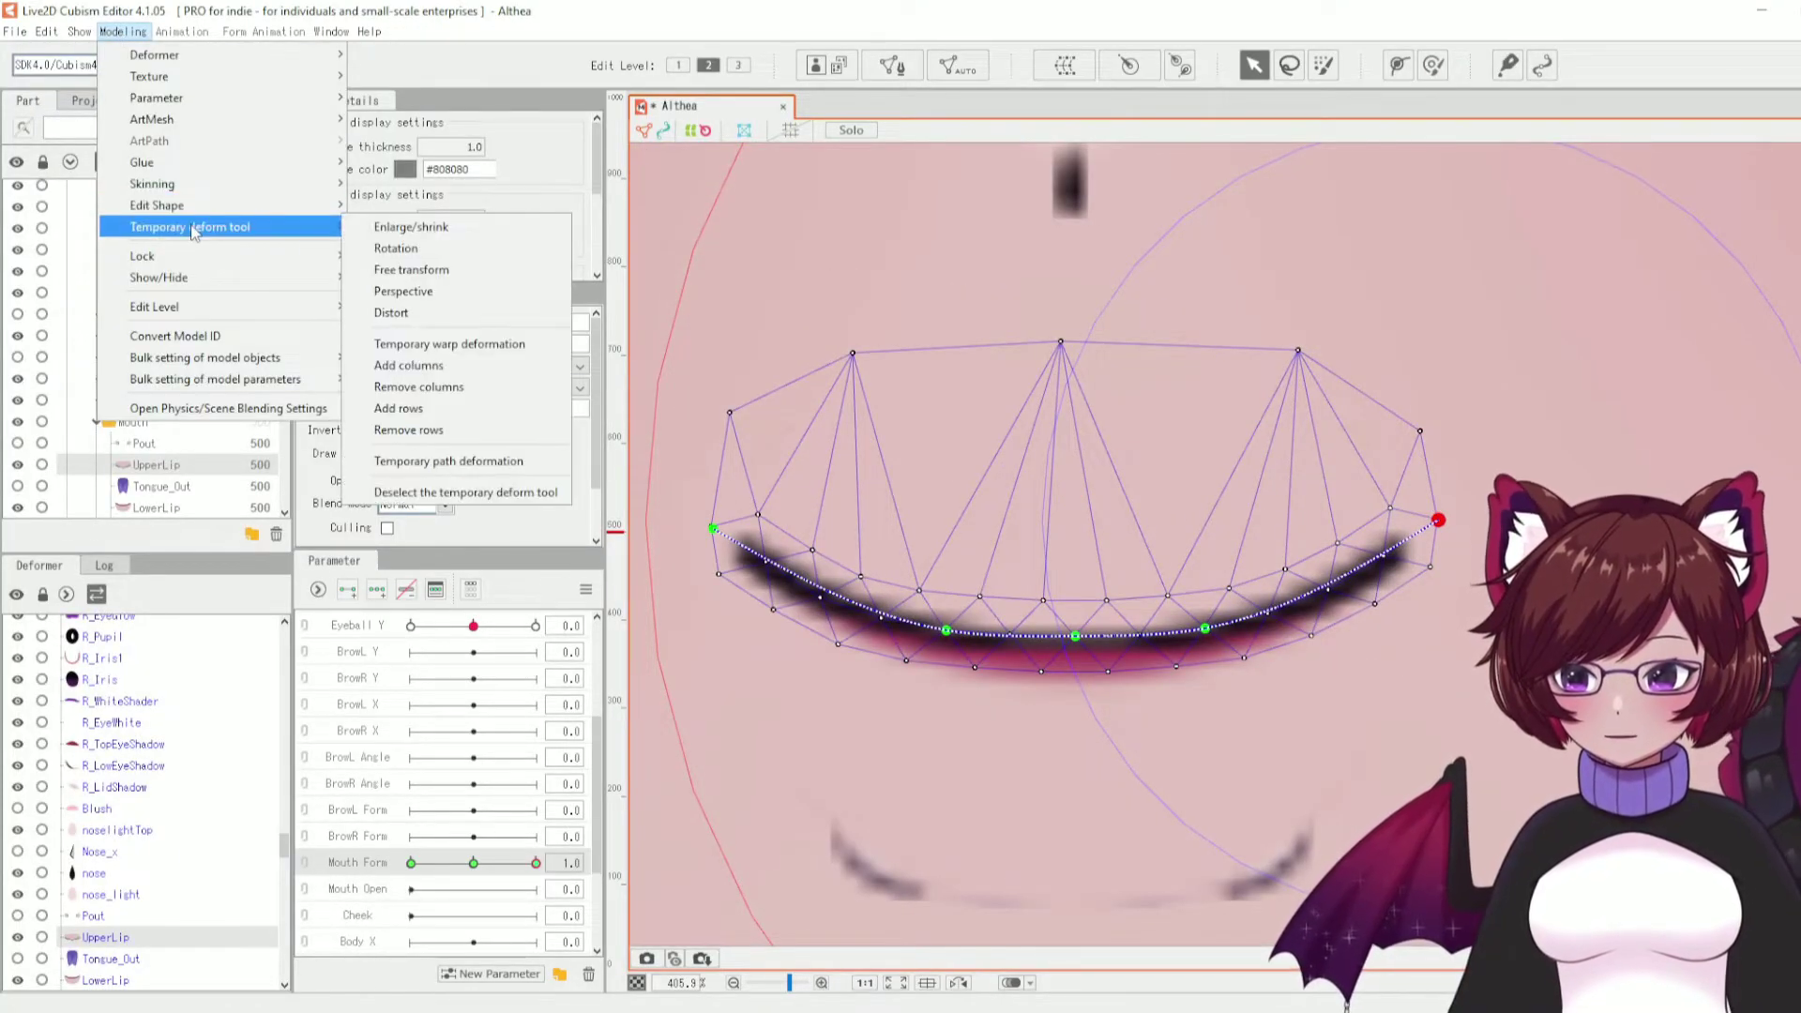
left_click(464, 290)
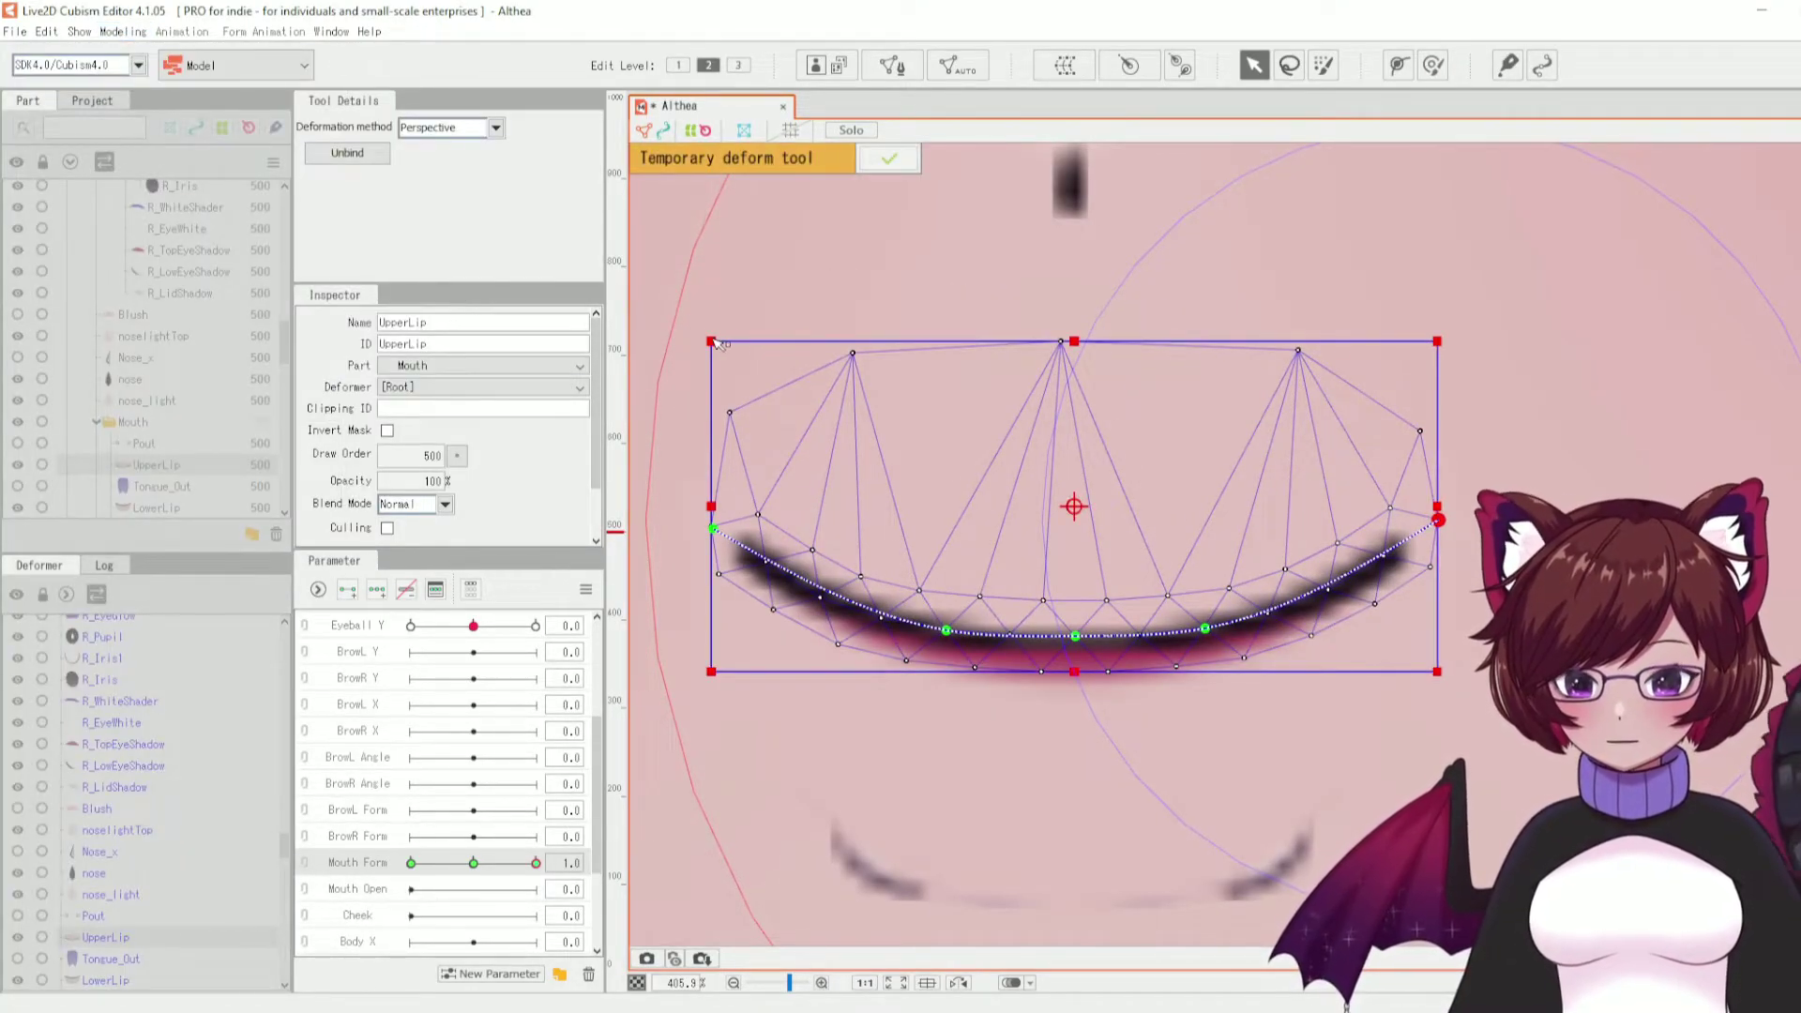
left_click_drag(717, 344, 793, 341)
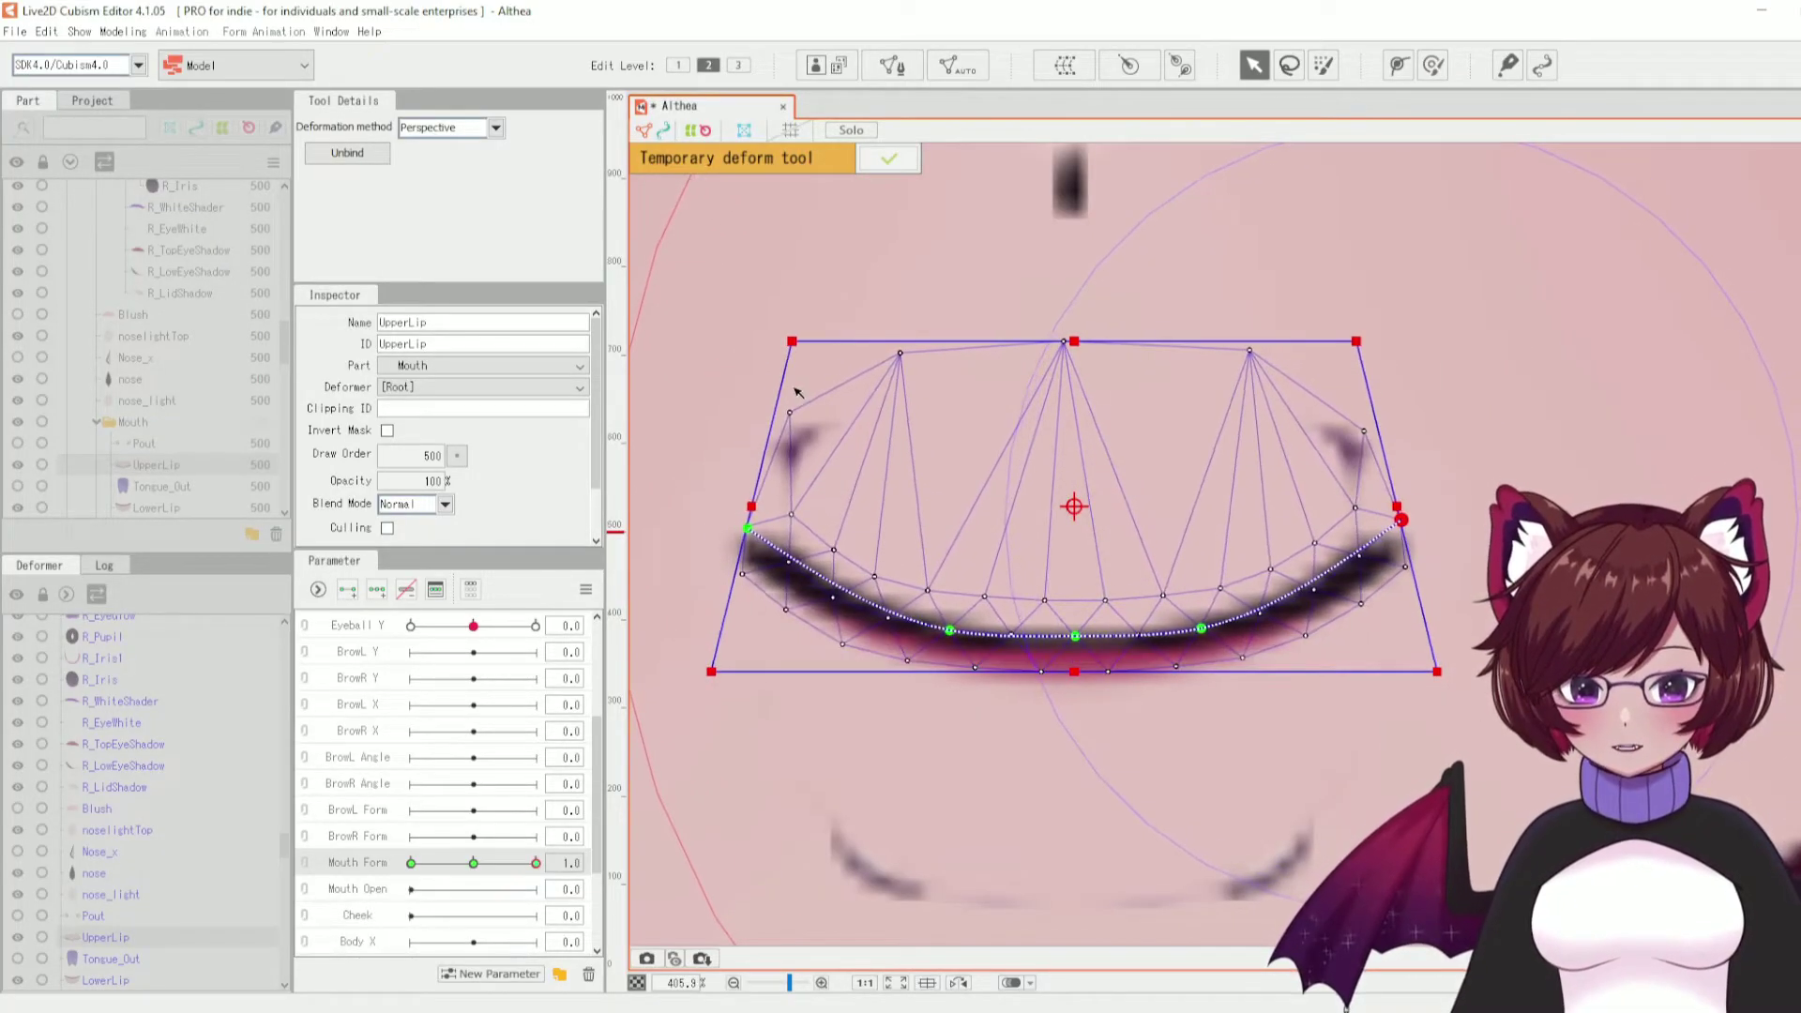
- Start a temporary path deformation on UpperLip with three points at the left corner, lip center and right corner
left_click(123, 31)
mouse_move(237, 242)
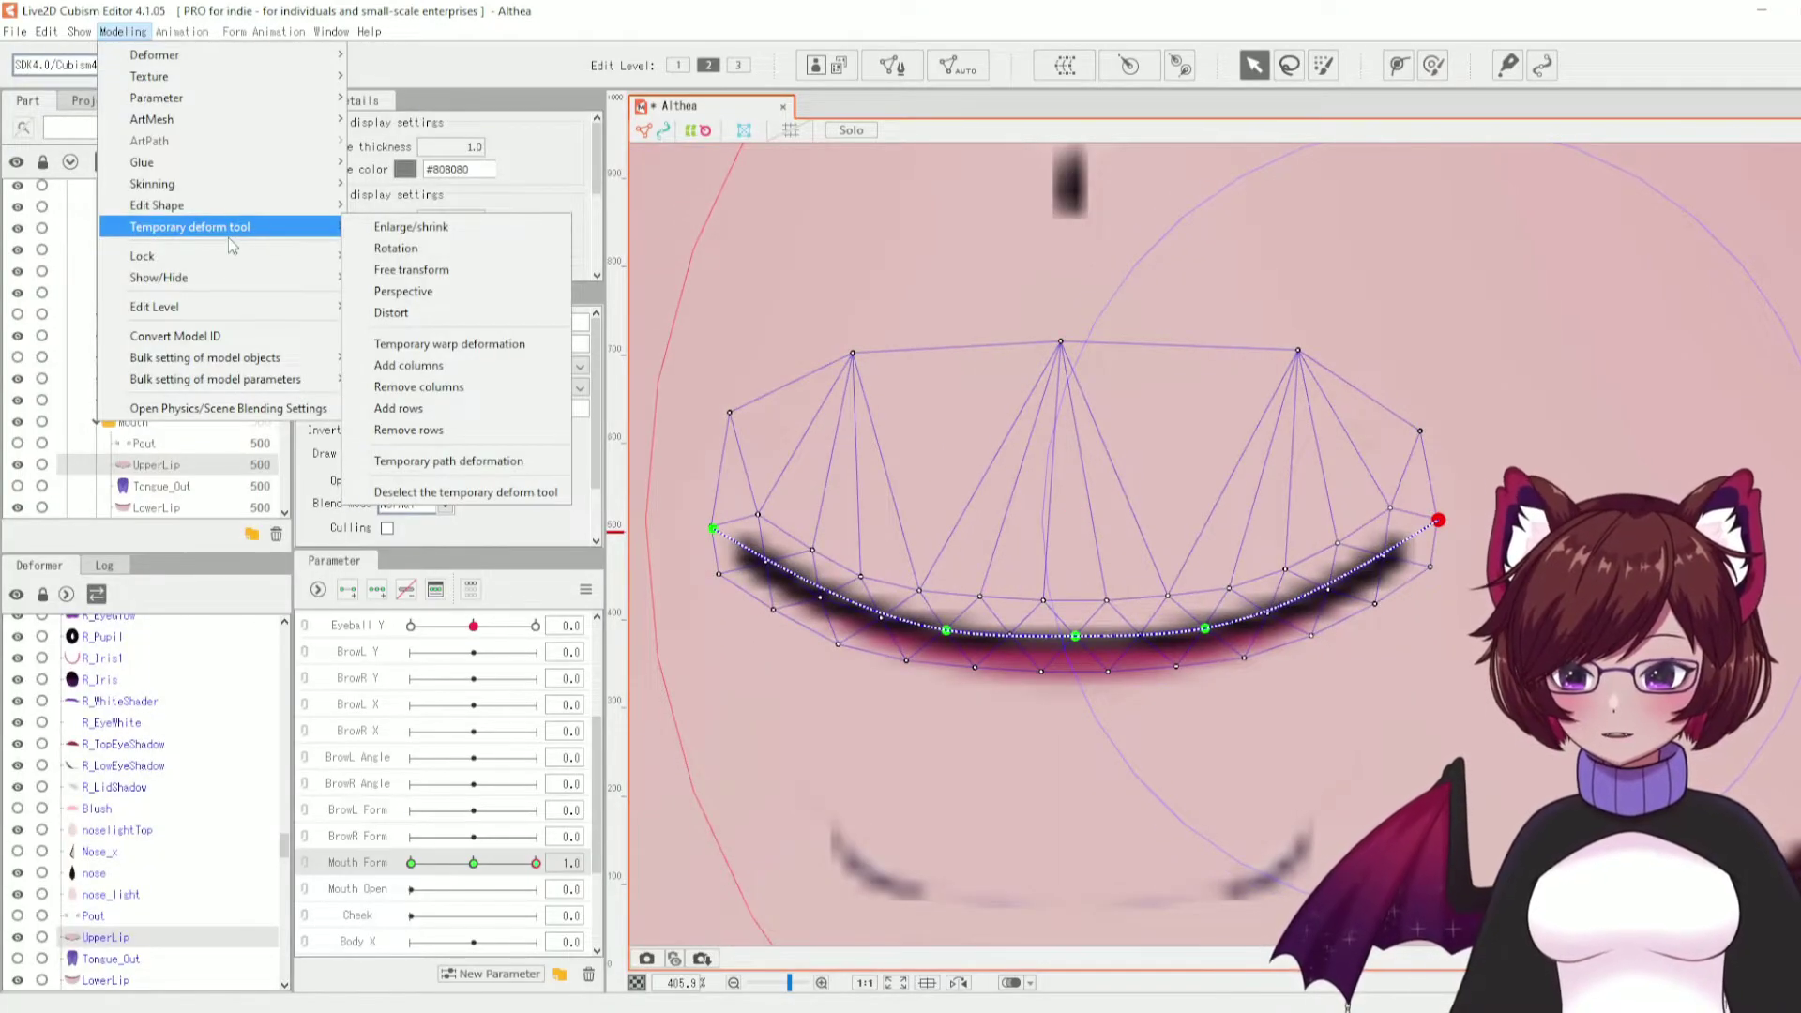
left_click(508, 463)
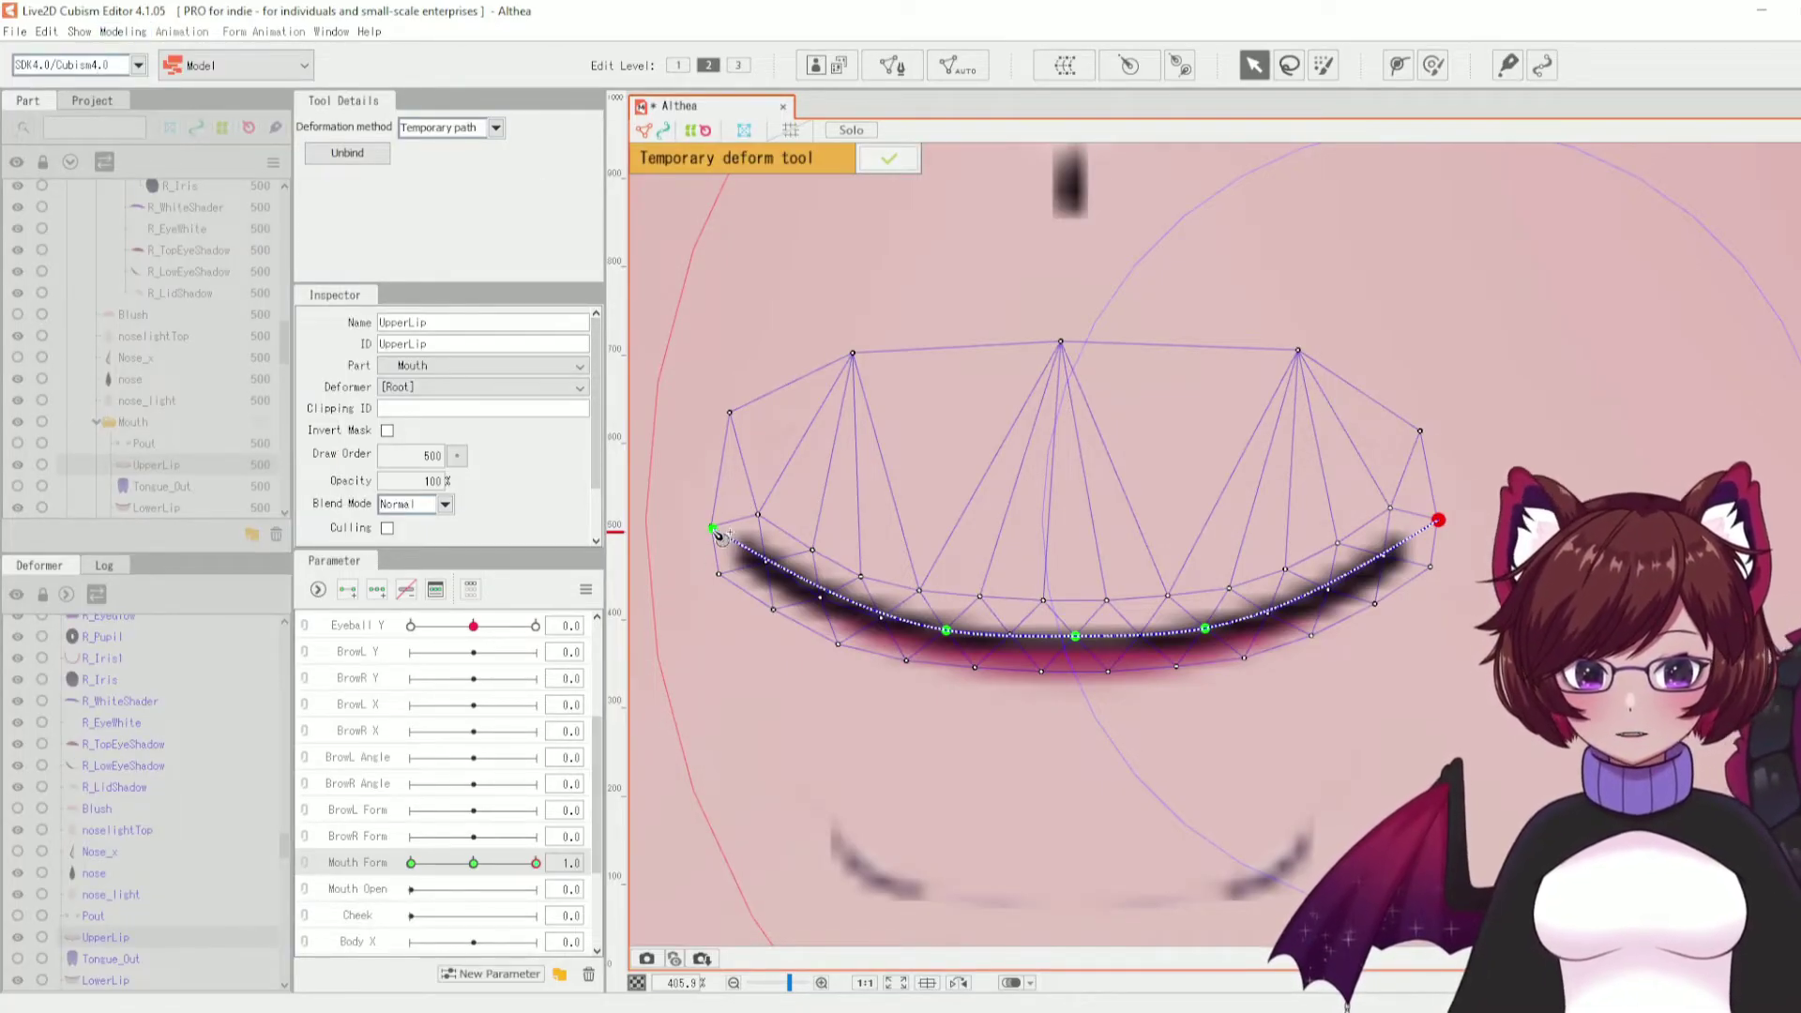
left_click(714, 527)
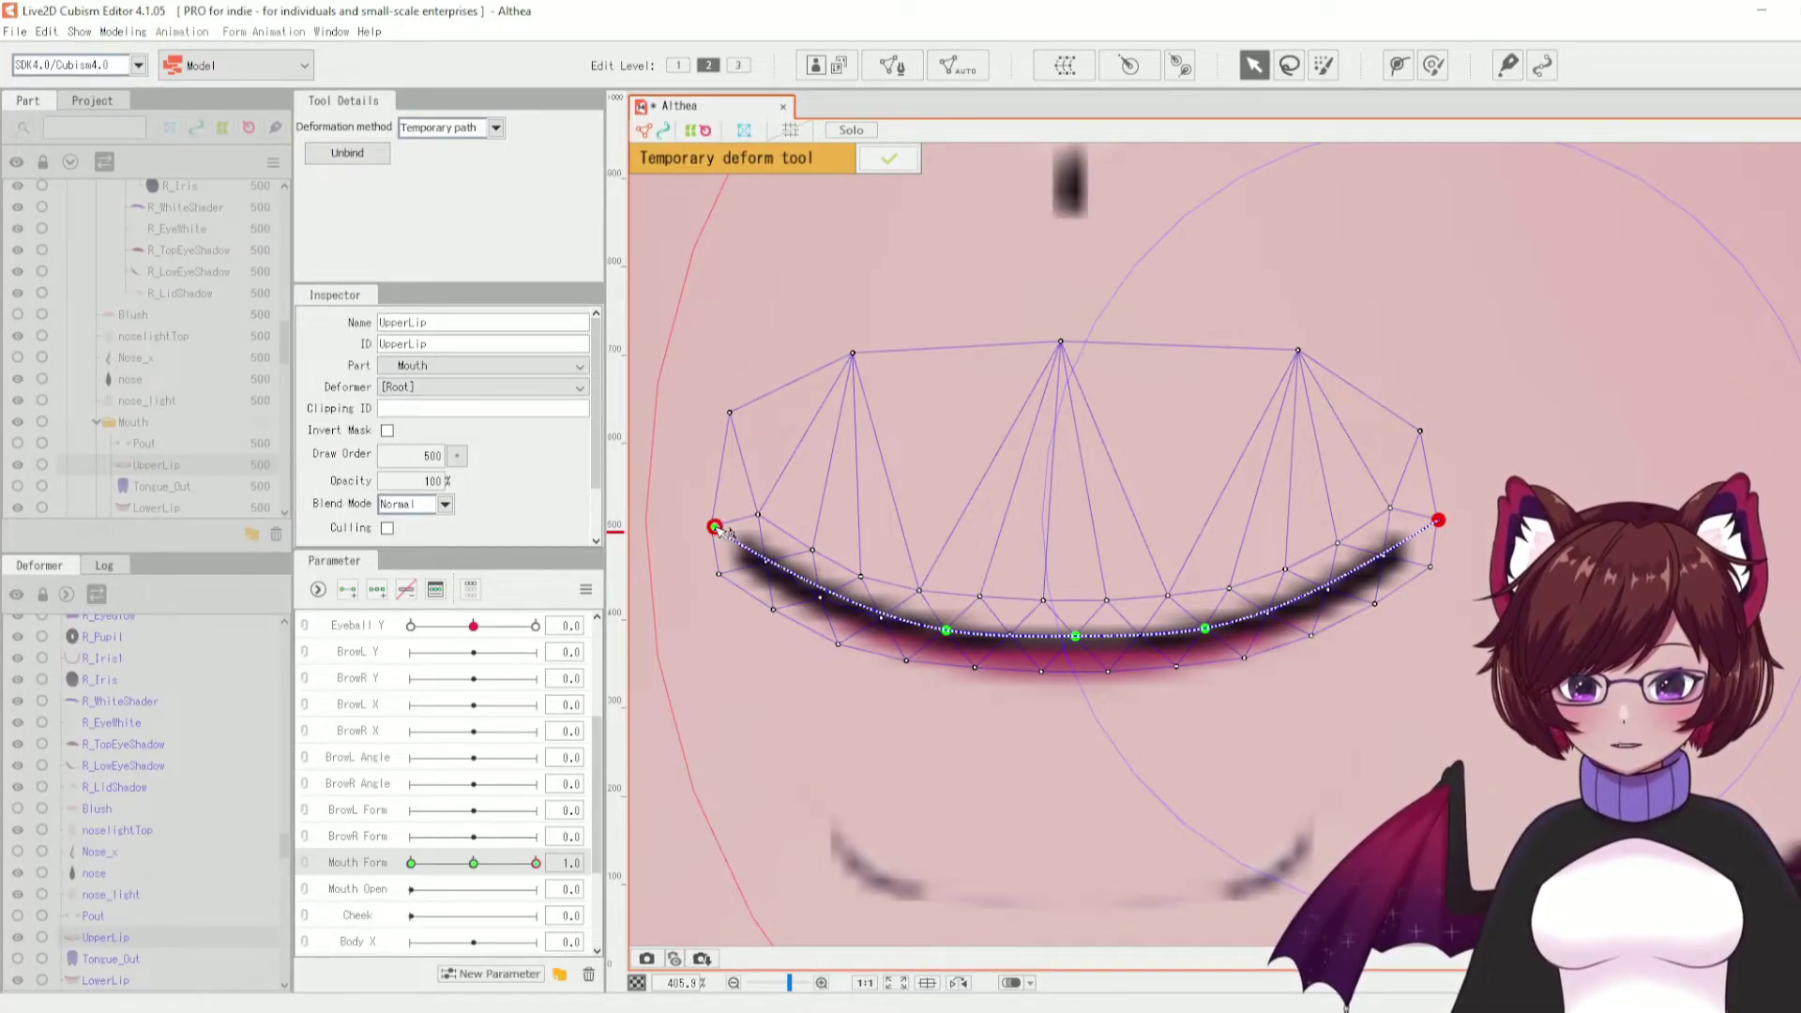
left_click(1075, 635)
left_click(1441, 521)
- Try raising both end points and the center point of UpperLip's temporary path, and cancel the deformation
left_click_drag(715, 527, 714, 472)
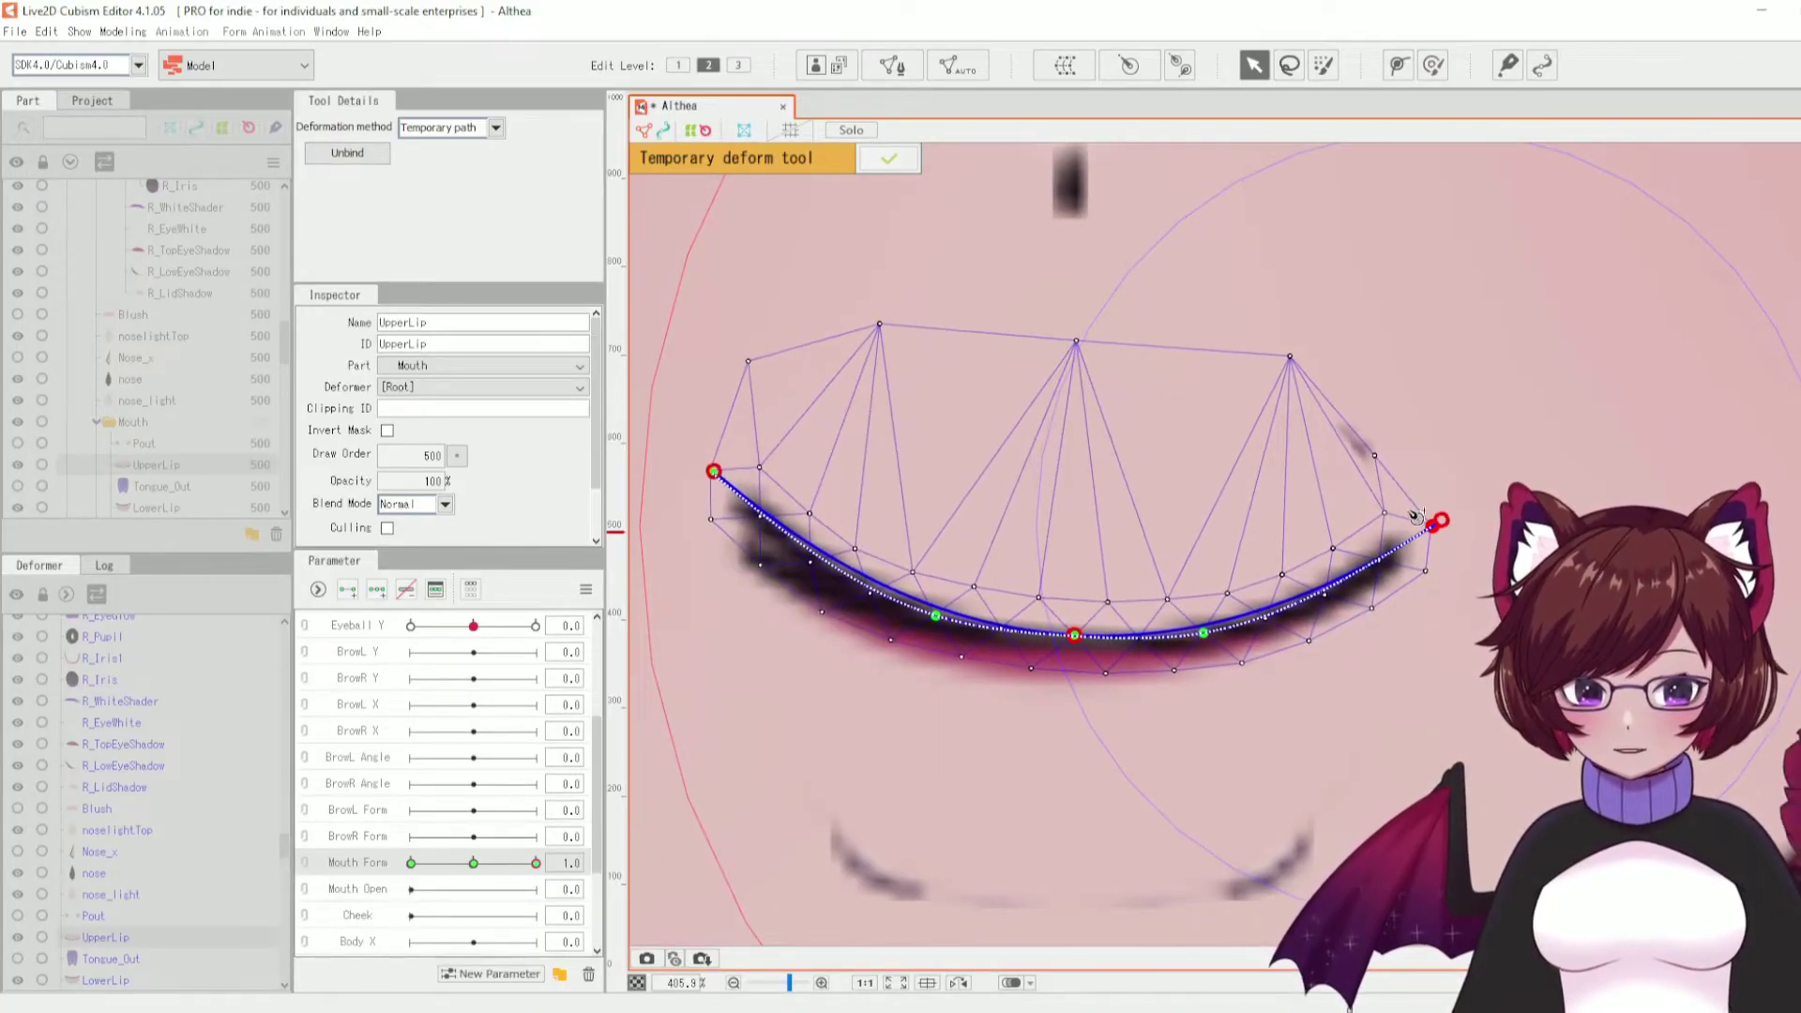
left_click_drag(1440, 521, 1435, 457)
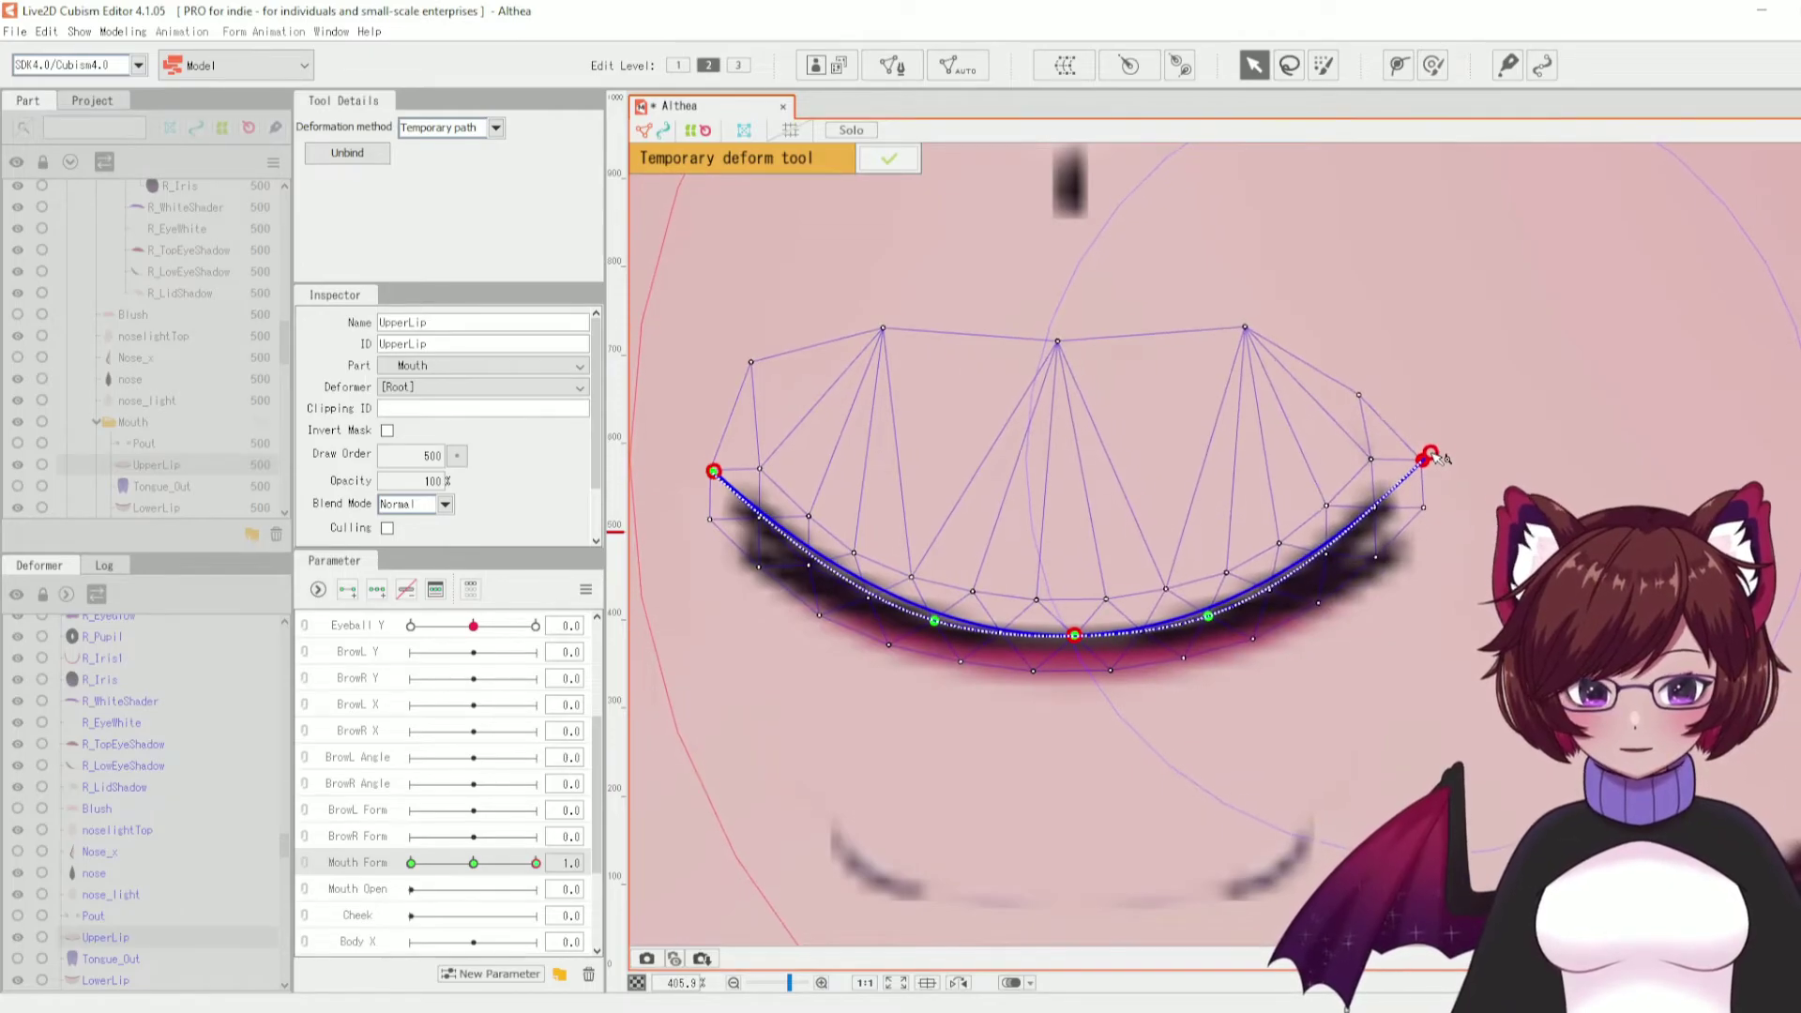
left_click_drag(1075, 634, 1076, 598)
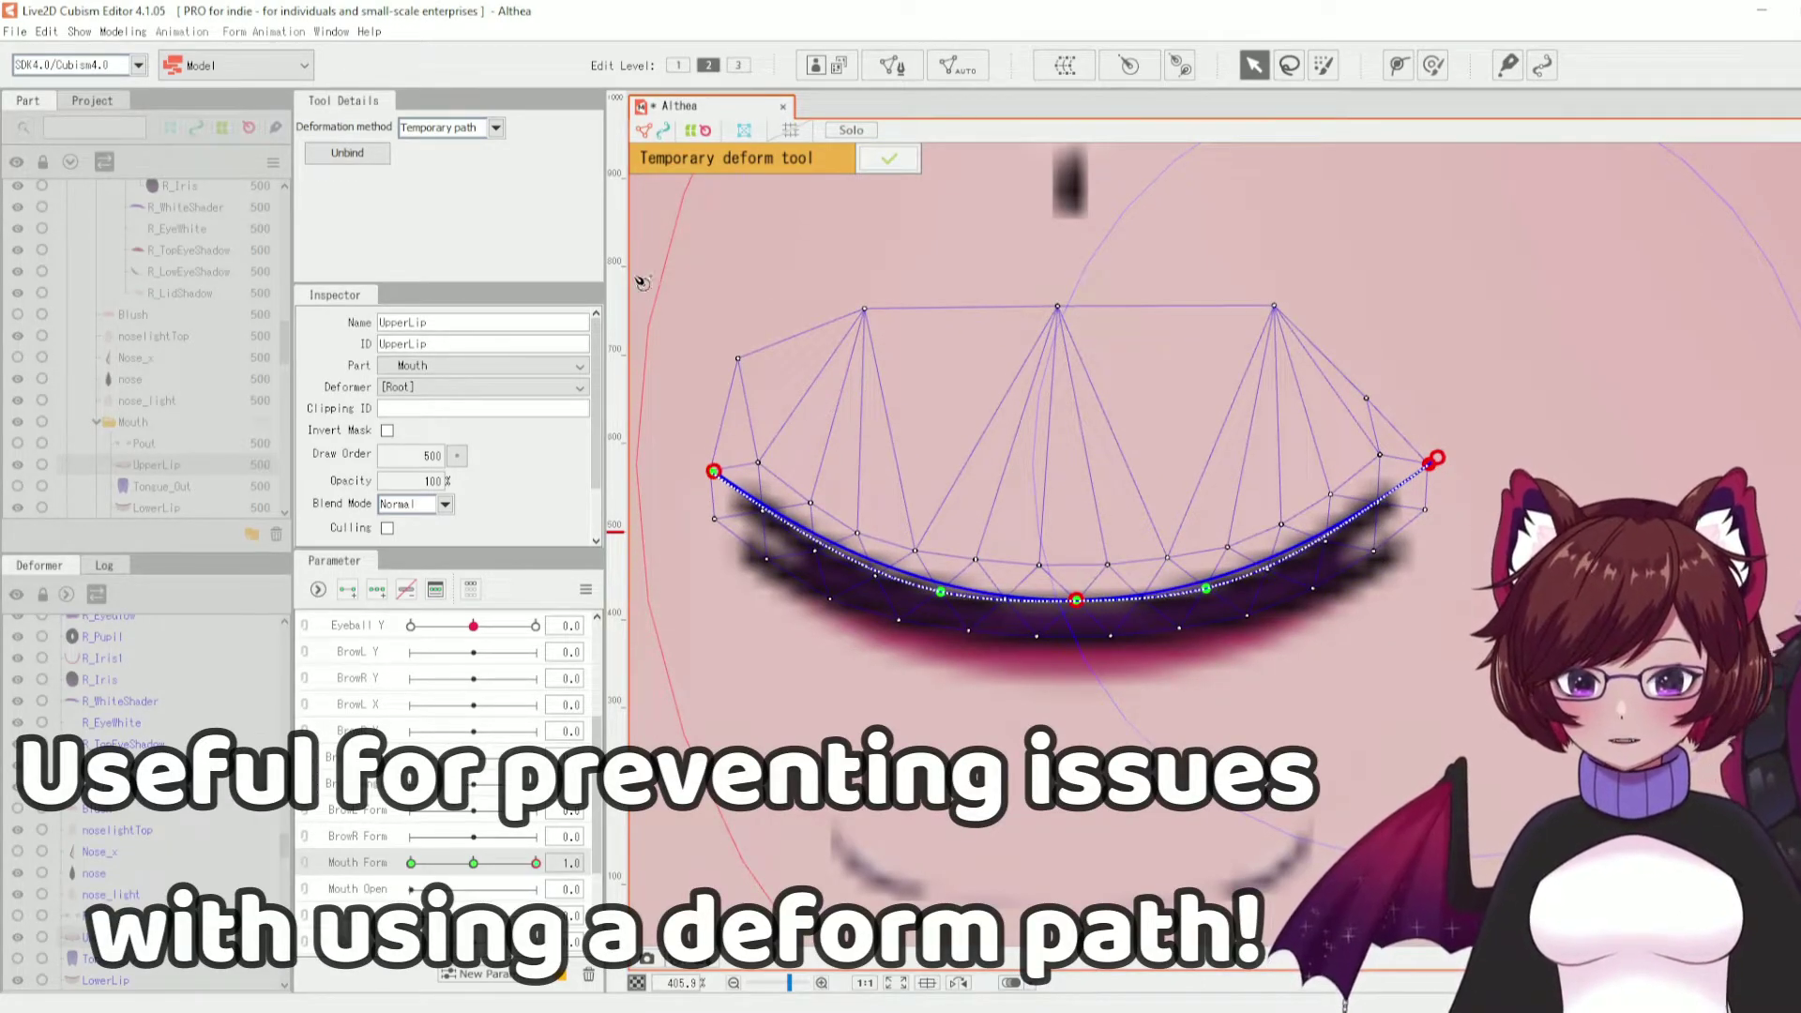
key("Escape")
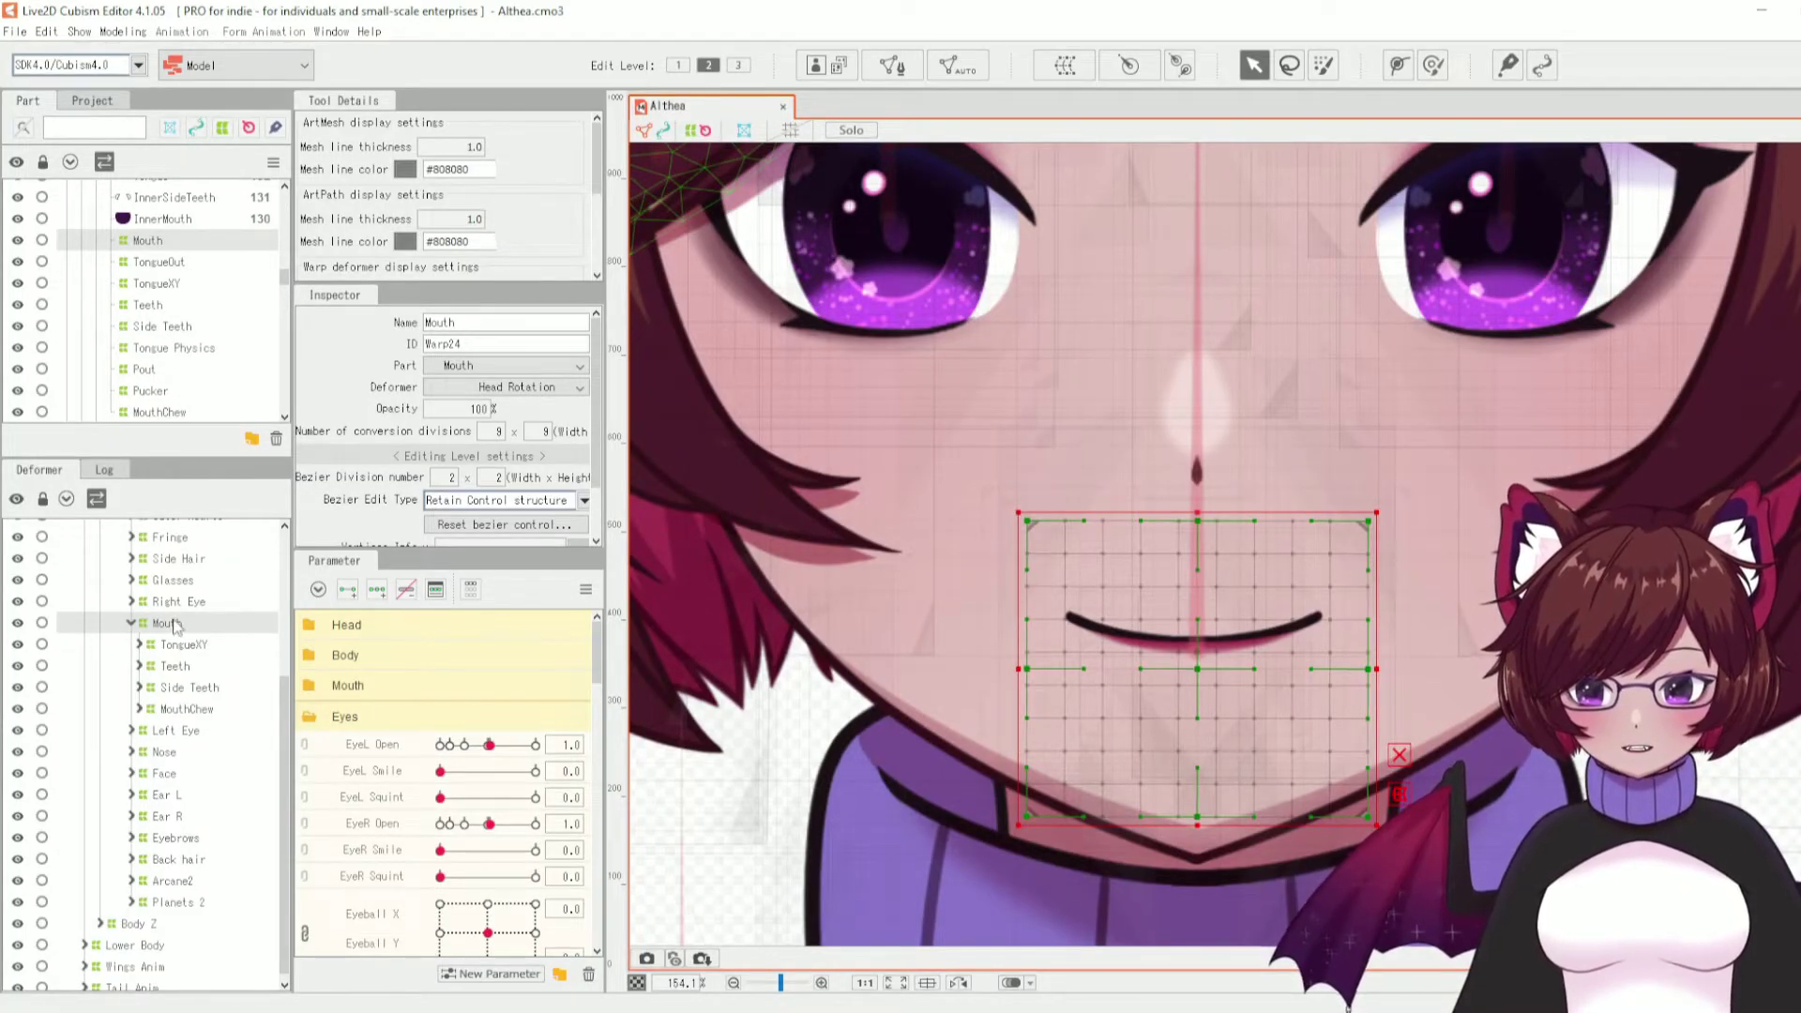
- Delete the Mouth warp deformer and create a new one named Mouth as parent of TongueXY, Teeth, Side Teeth and MouthChew
key("Delete")
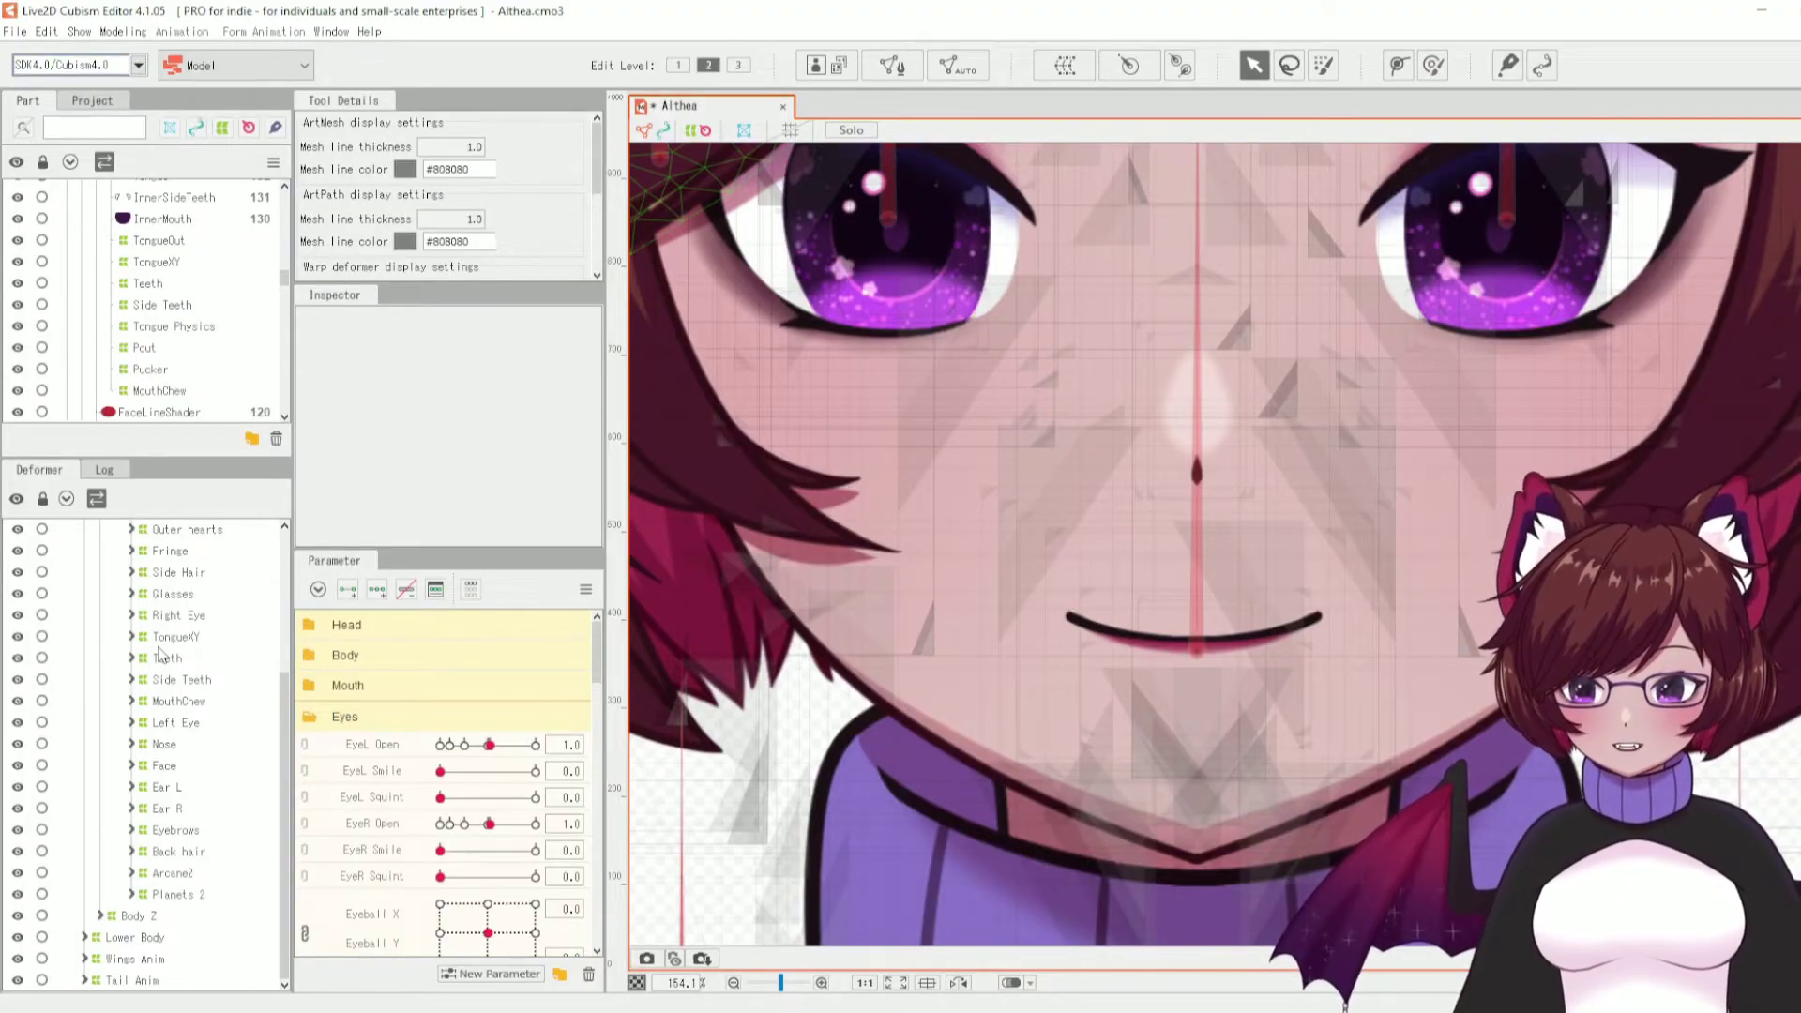
left_click(183, 637)
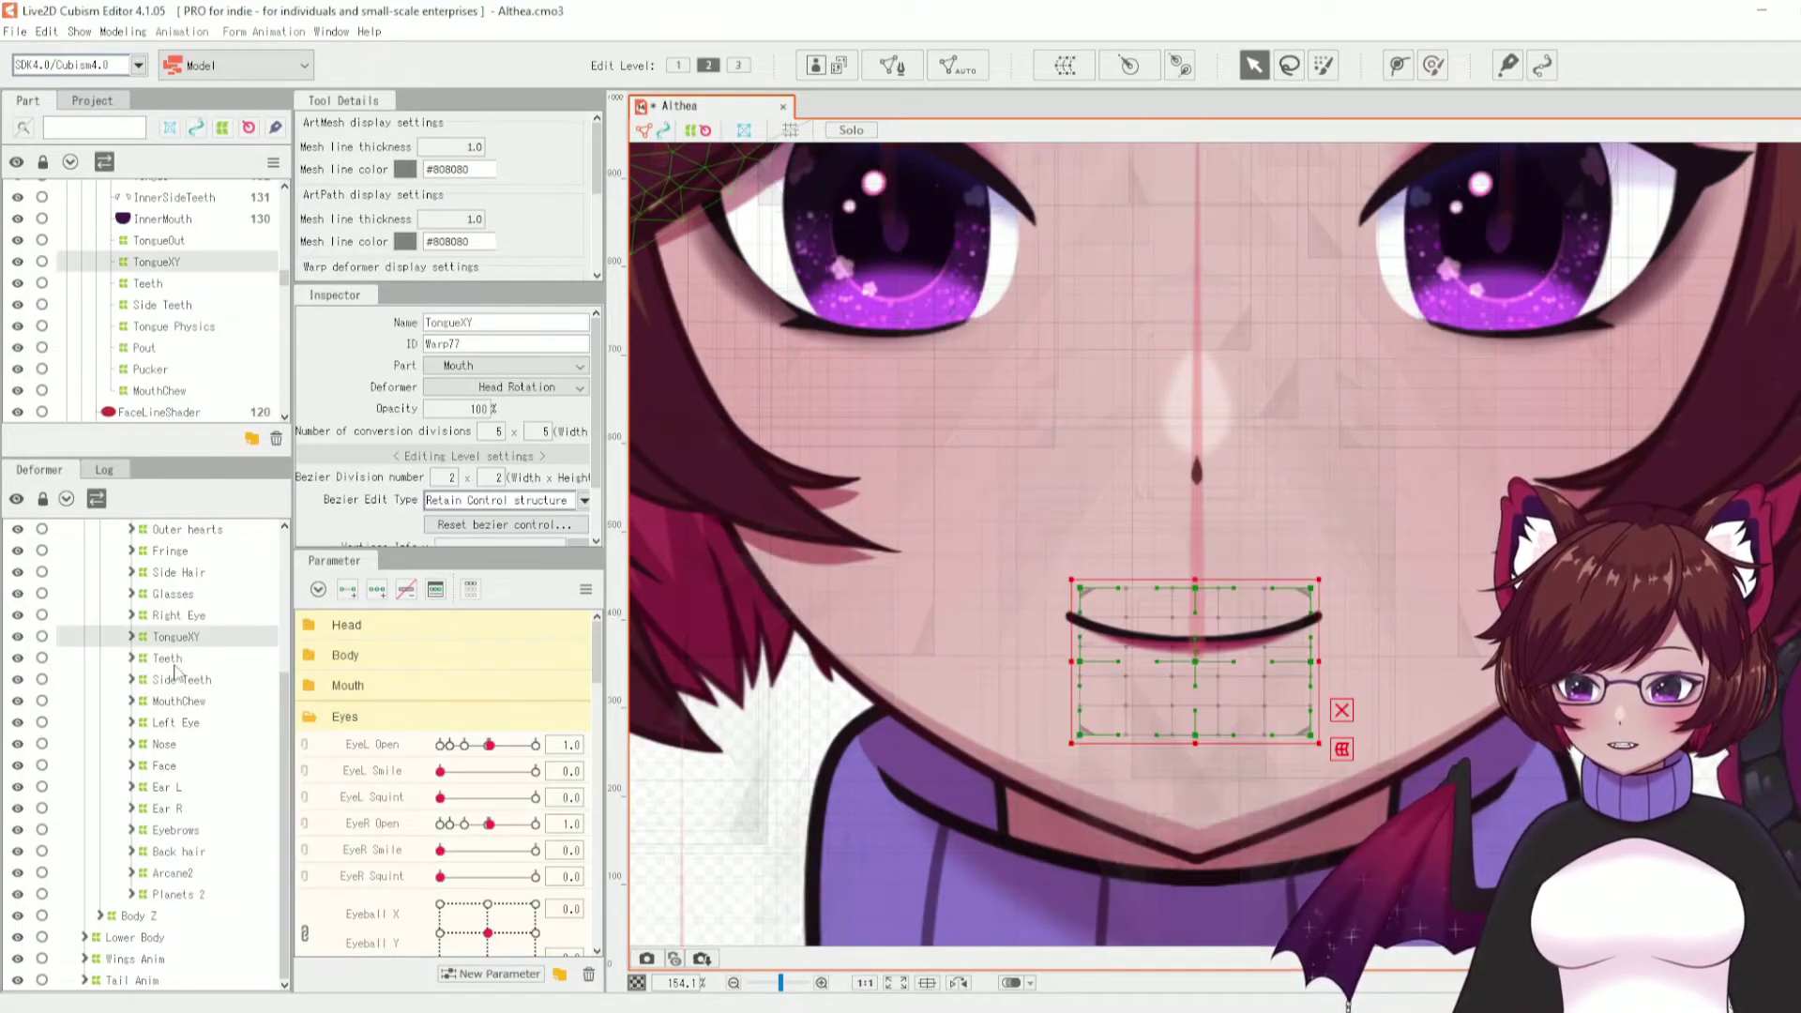
left_click(178, 664, "ctrl")
left_click(190, 679, "ctrl")
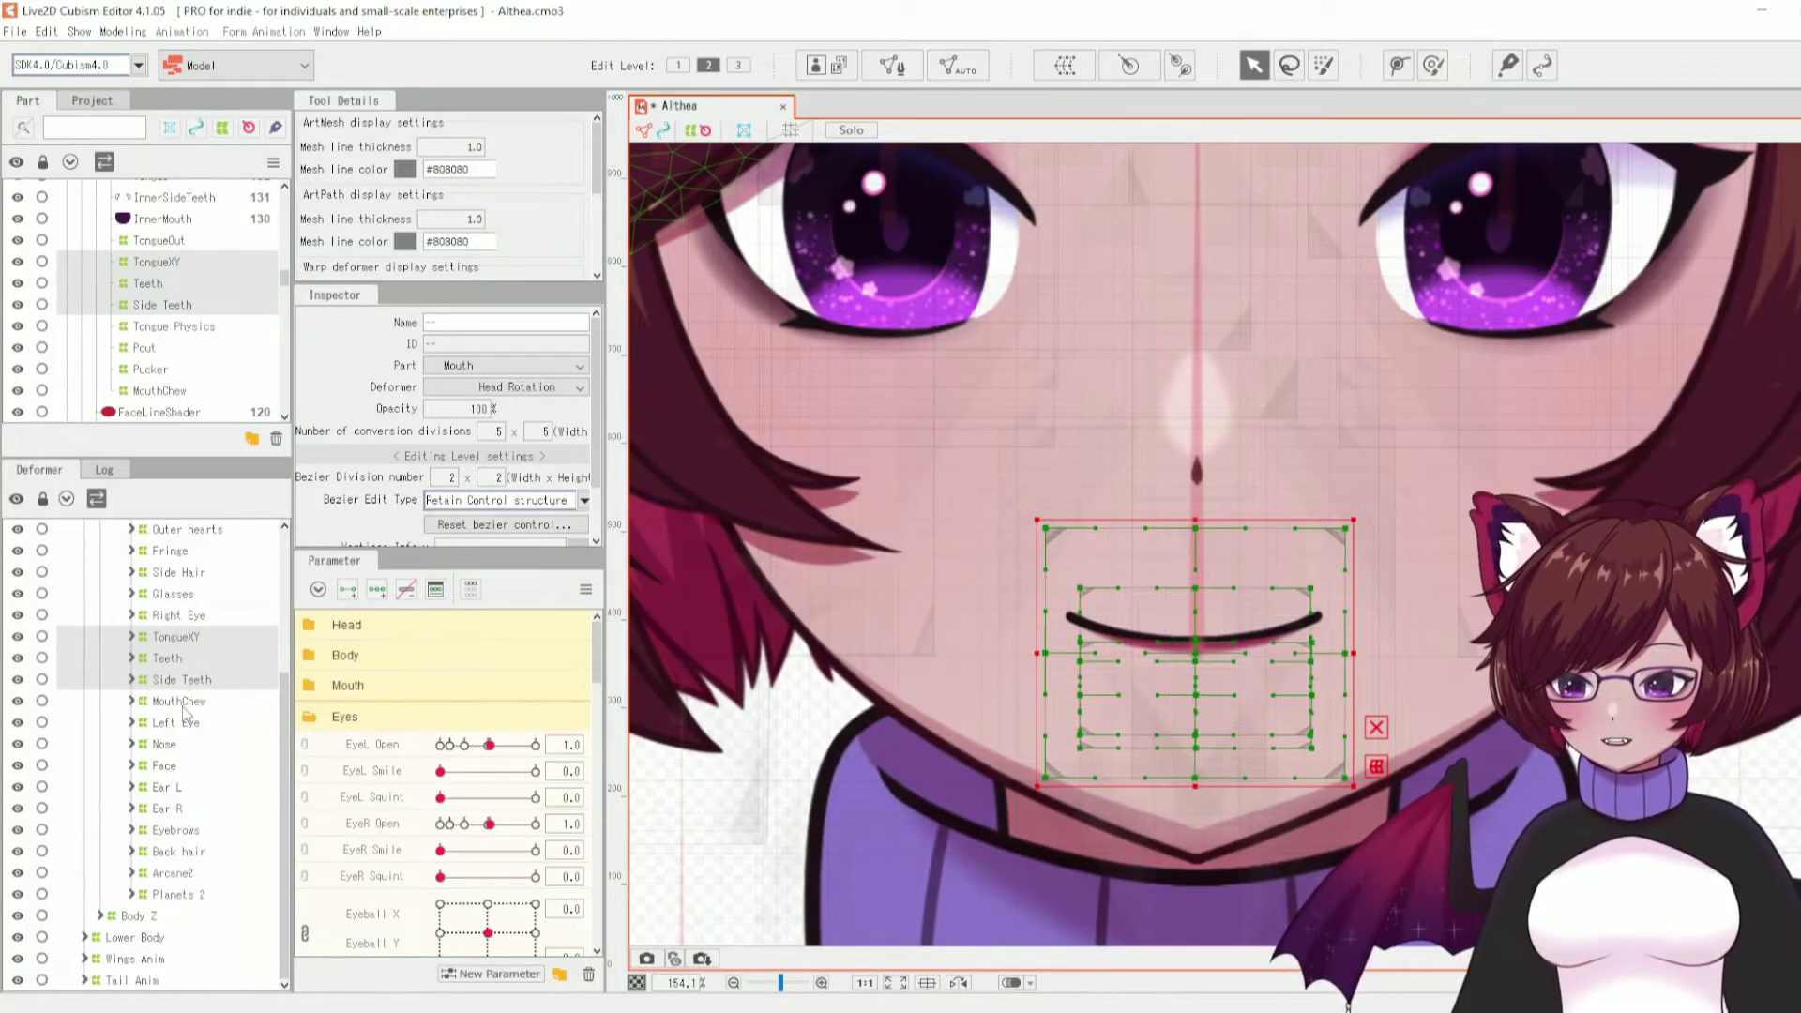
left_click(191, 703, "ctrl")
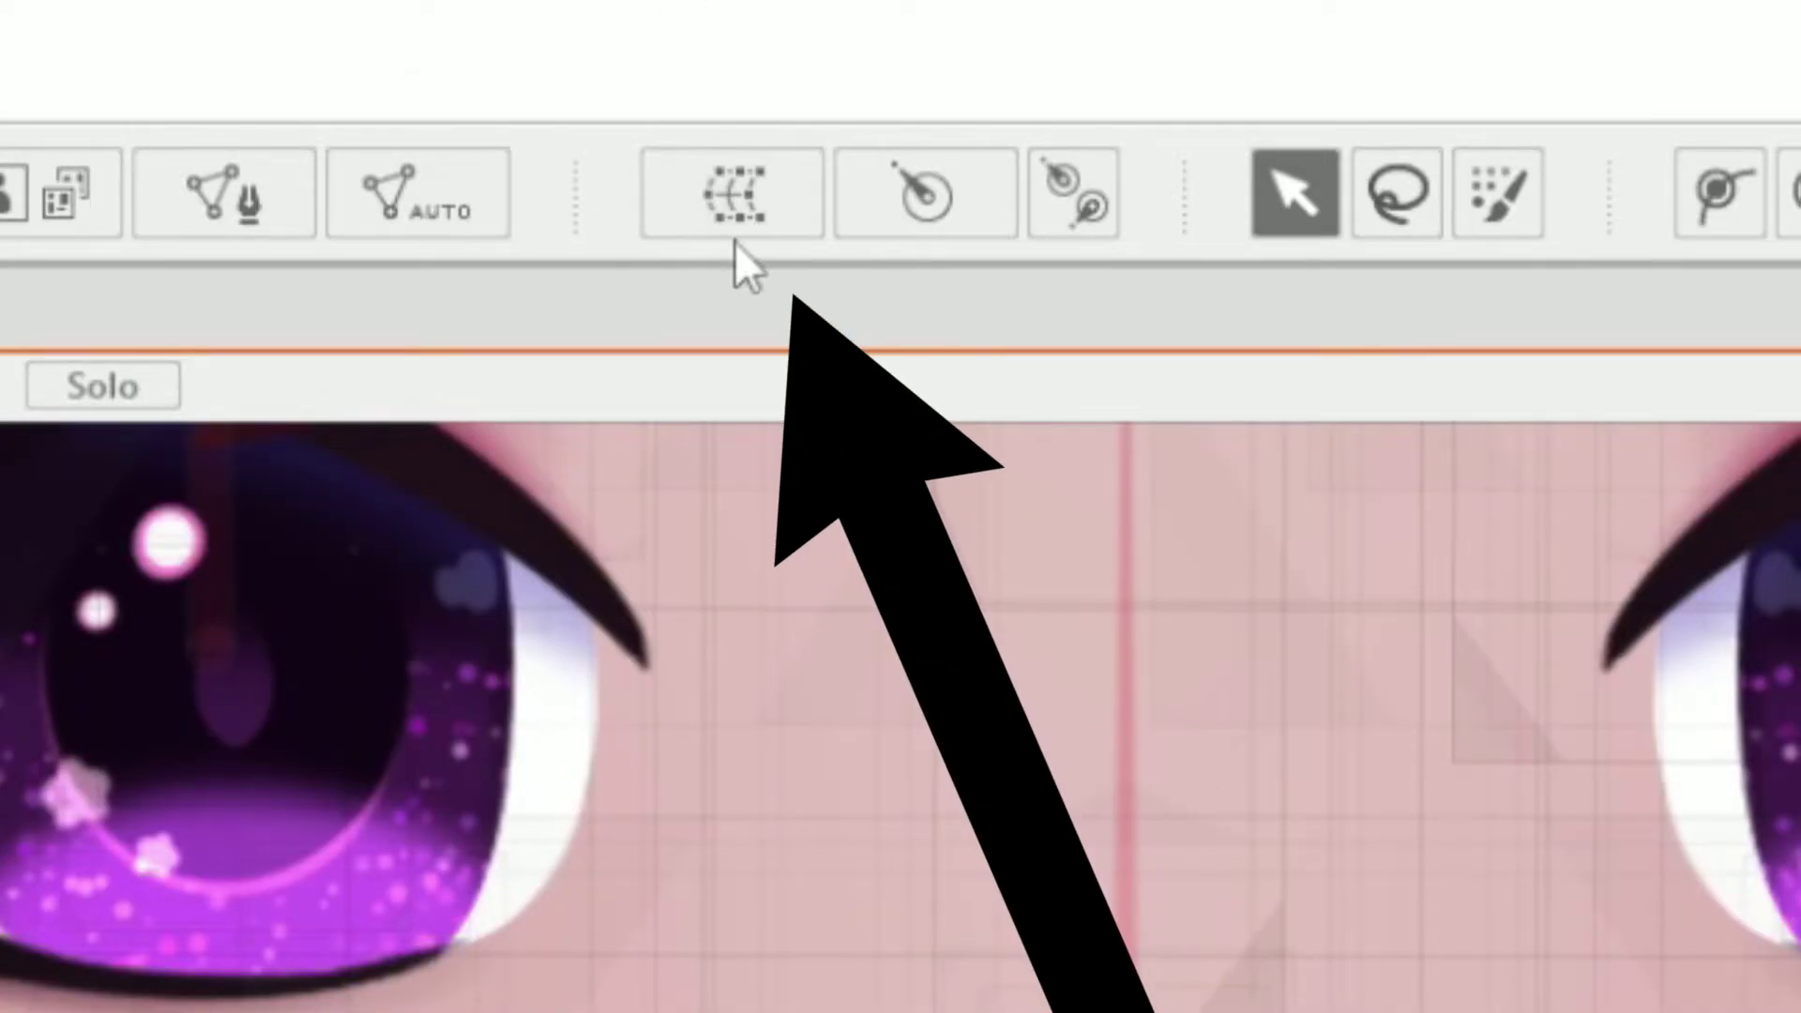
left_click(759, 216)
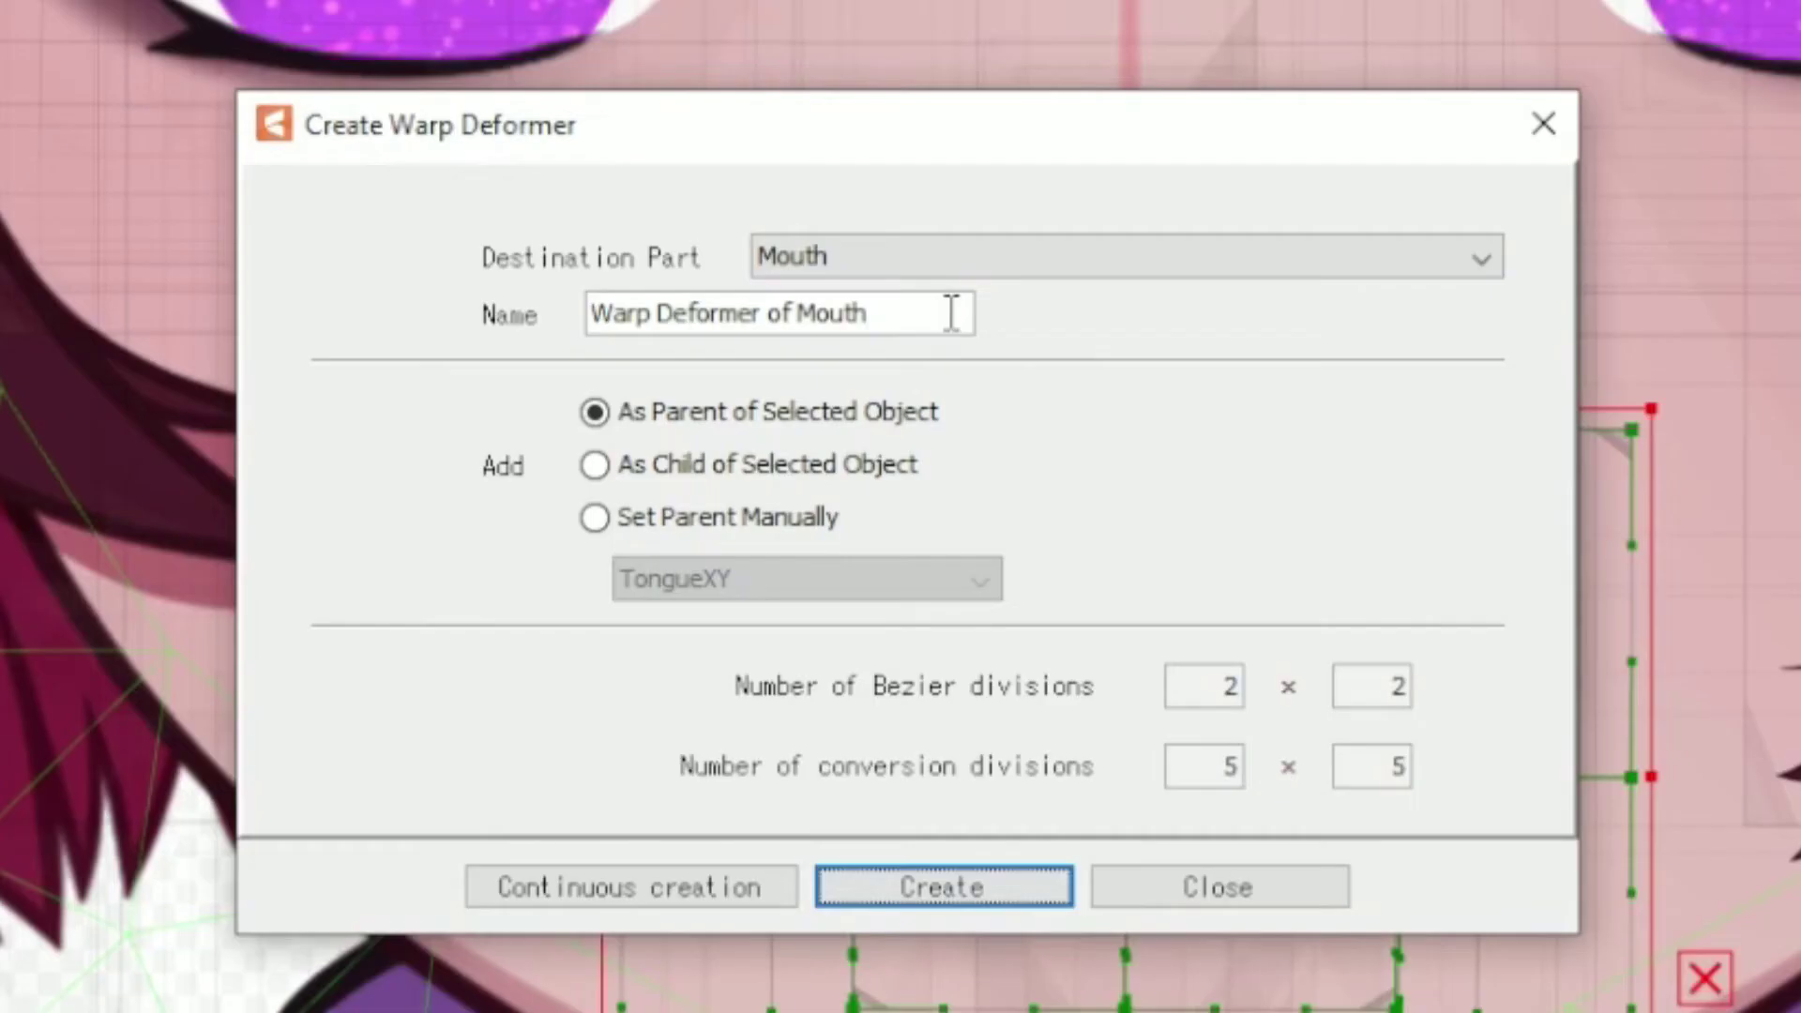
left_click_drag(951, 314, 525, 281)
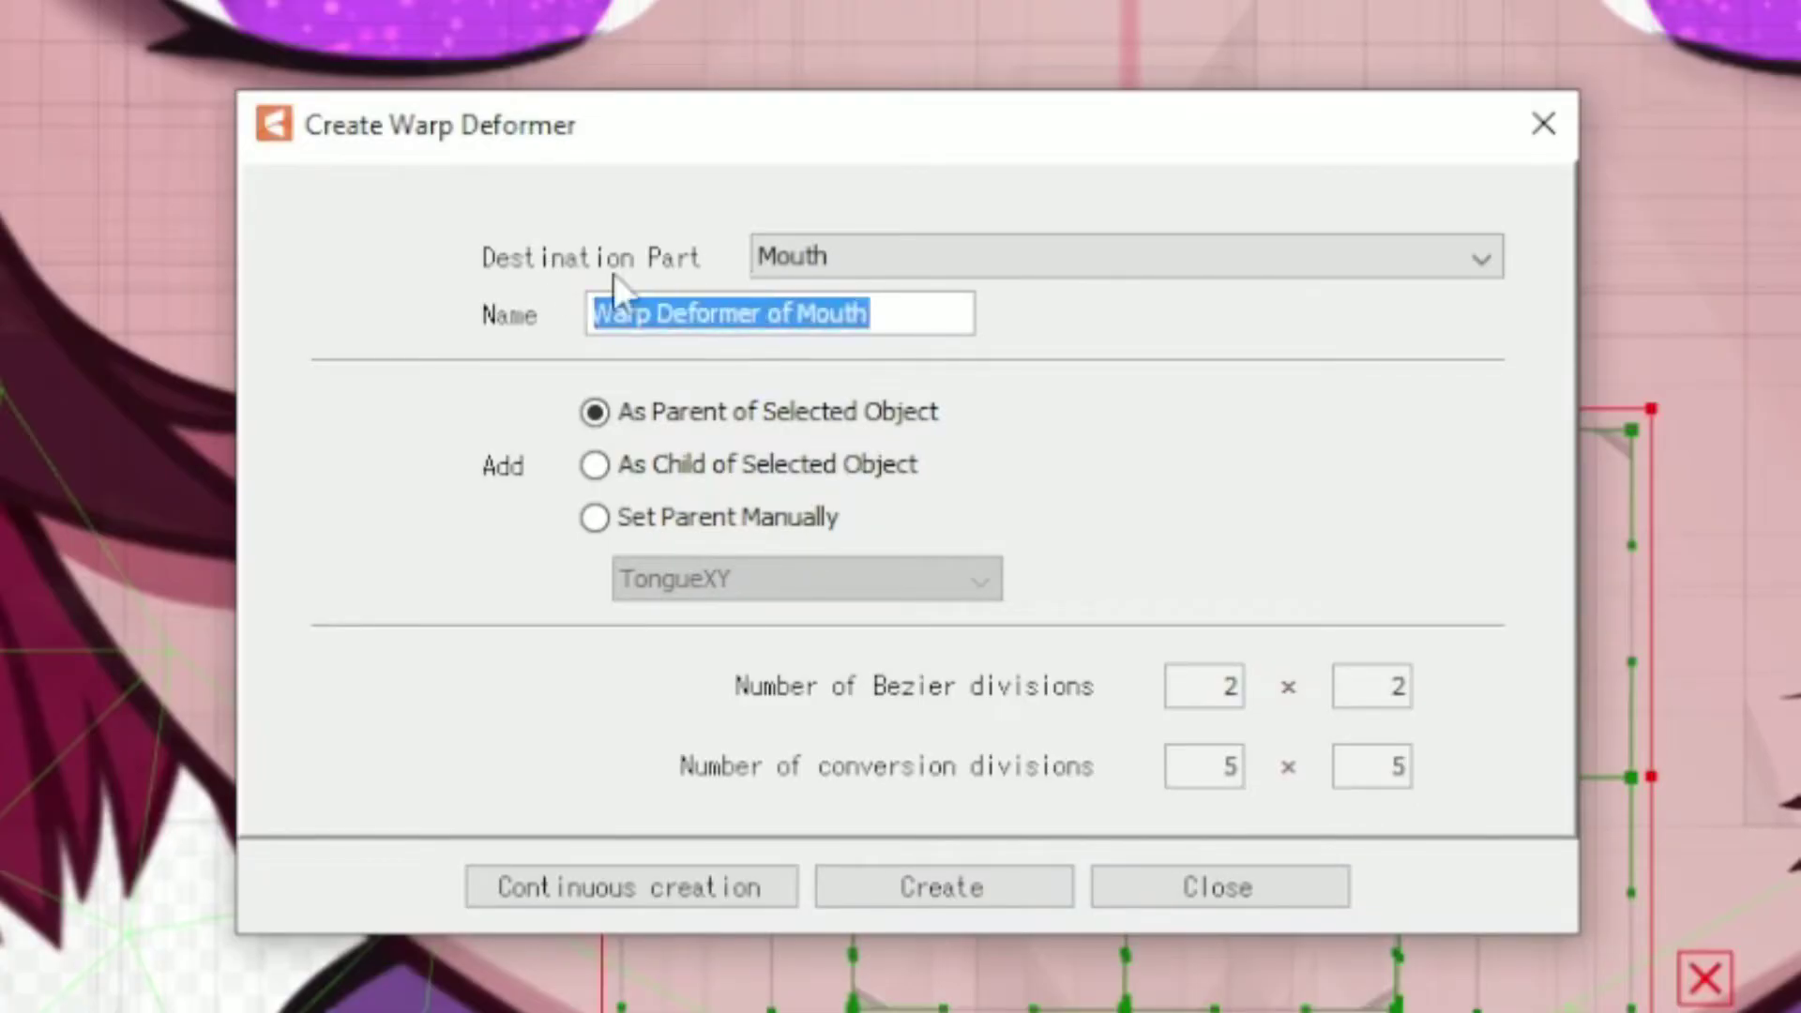
type("Mouth")
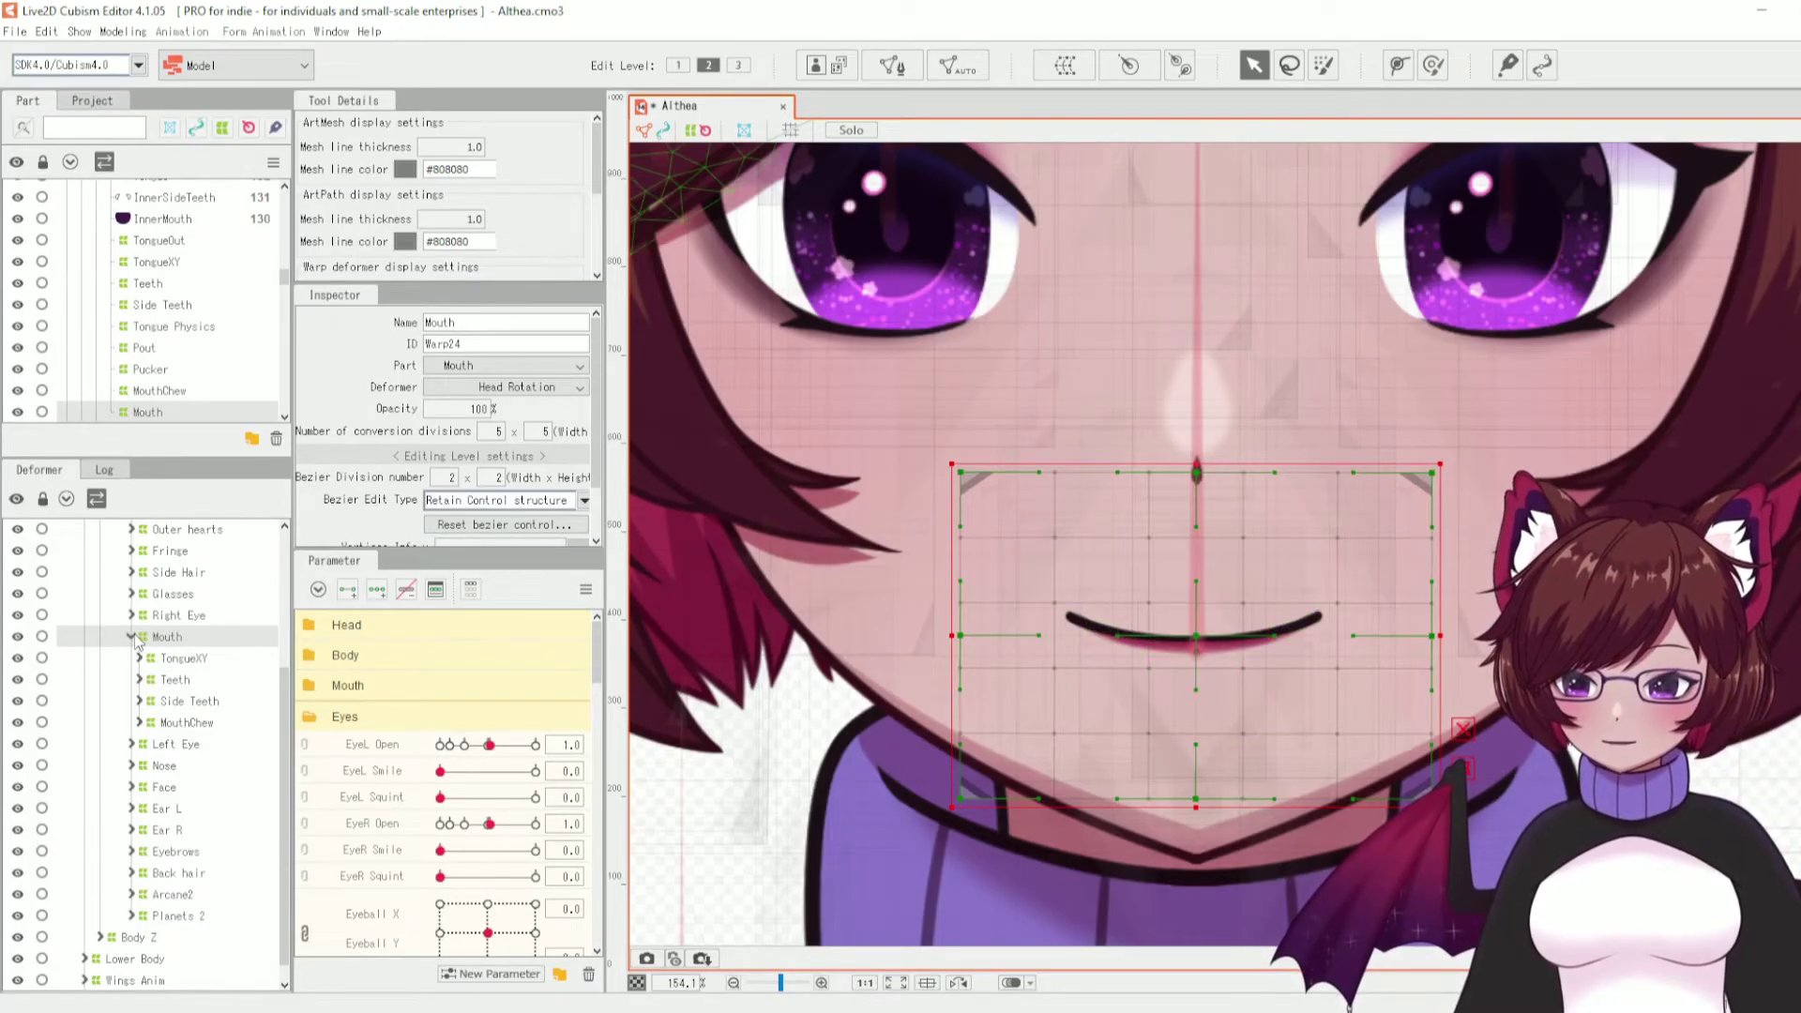
left_click(132, 637)
- Try moving the Mouth deformer up and to the right by its center handle, and undo the move
left_click_drag(1222, 635, 1204, 601)
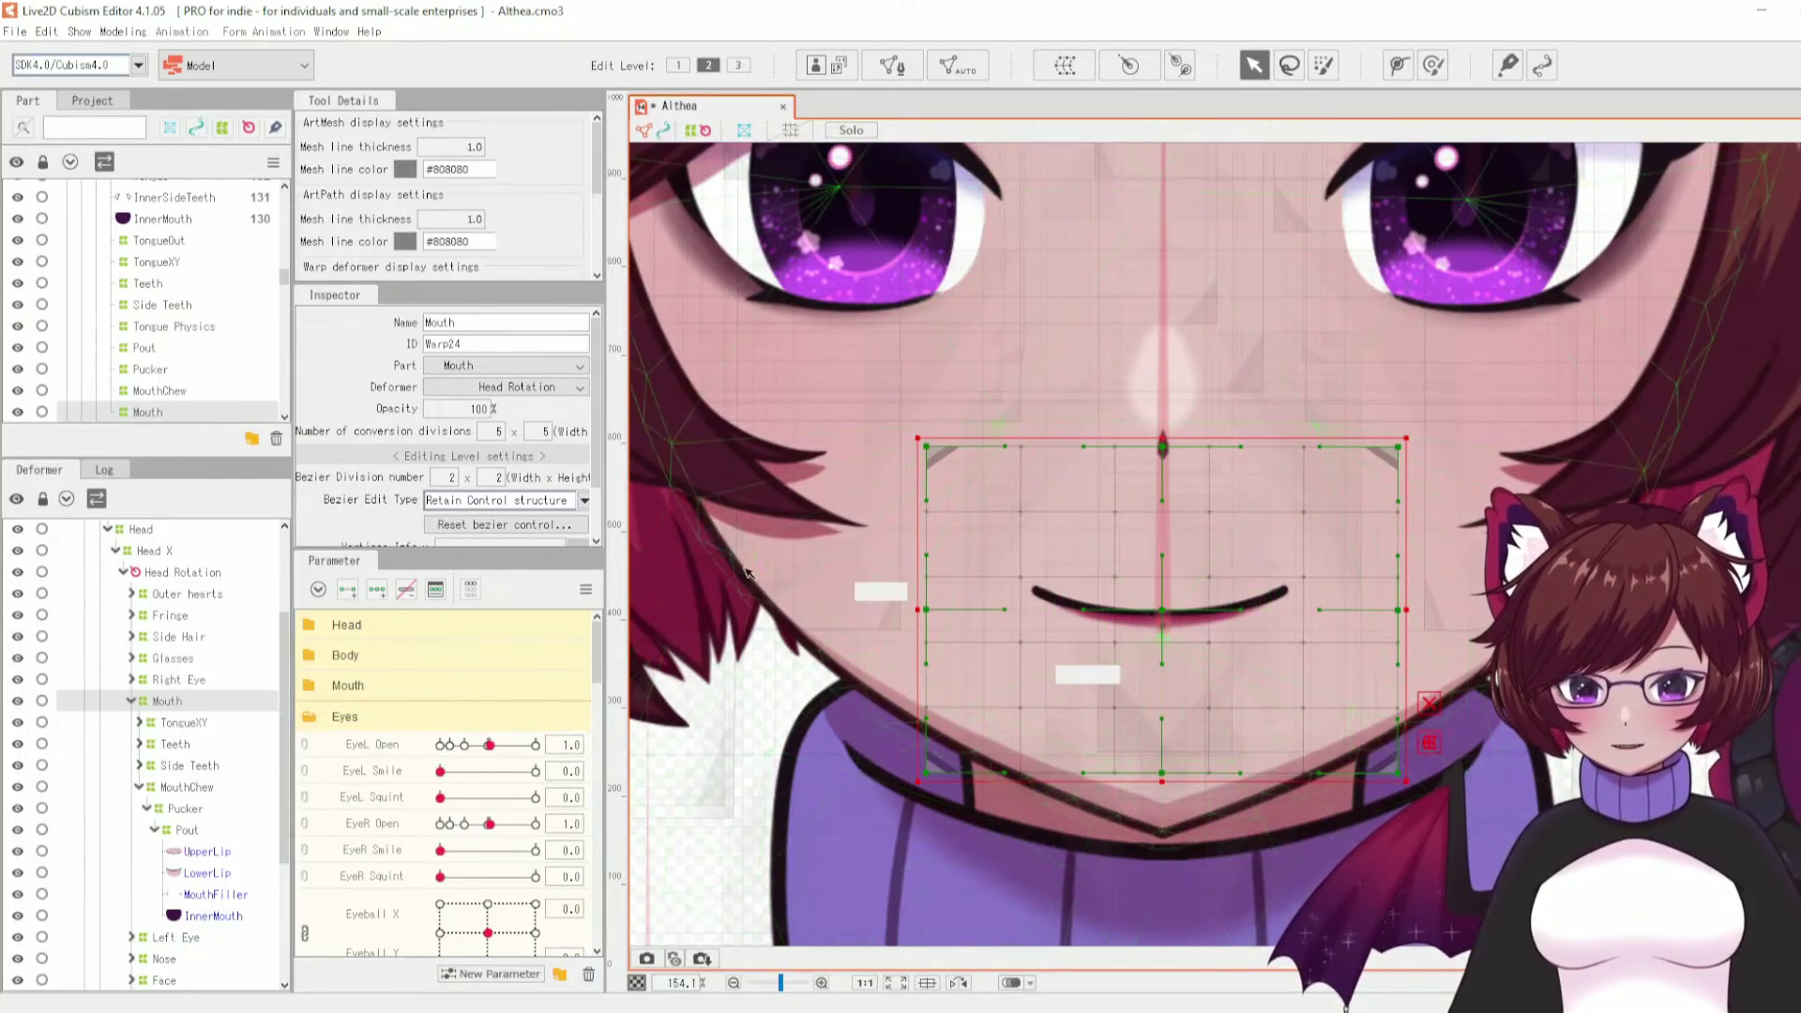
mouse_move(916, 436)
left_mouse_down()
mouse_move(857, 390)
mouse_move(949, 462)
mouse_move(1044, 354)
mouse_move(1036, 289)
mouse_move(764, 321)
mouse_move(748, 342)
mouse_move(683, 333)
mouse_move(918, 438)
left_mouse_up()
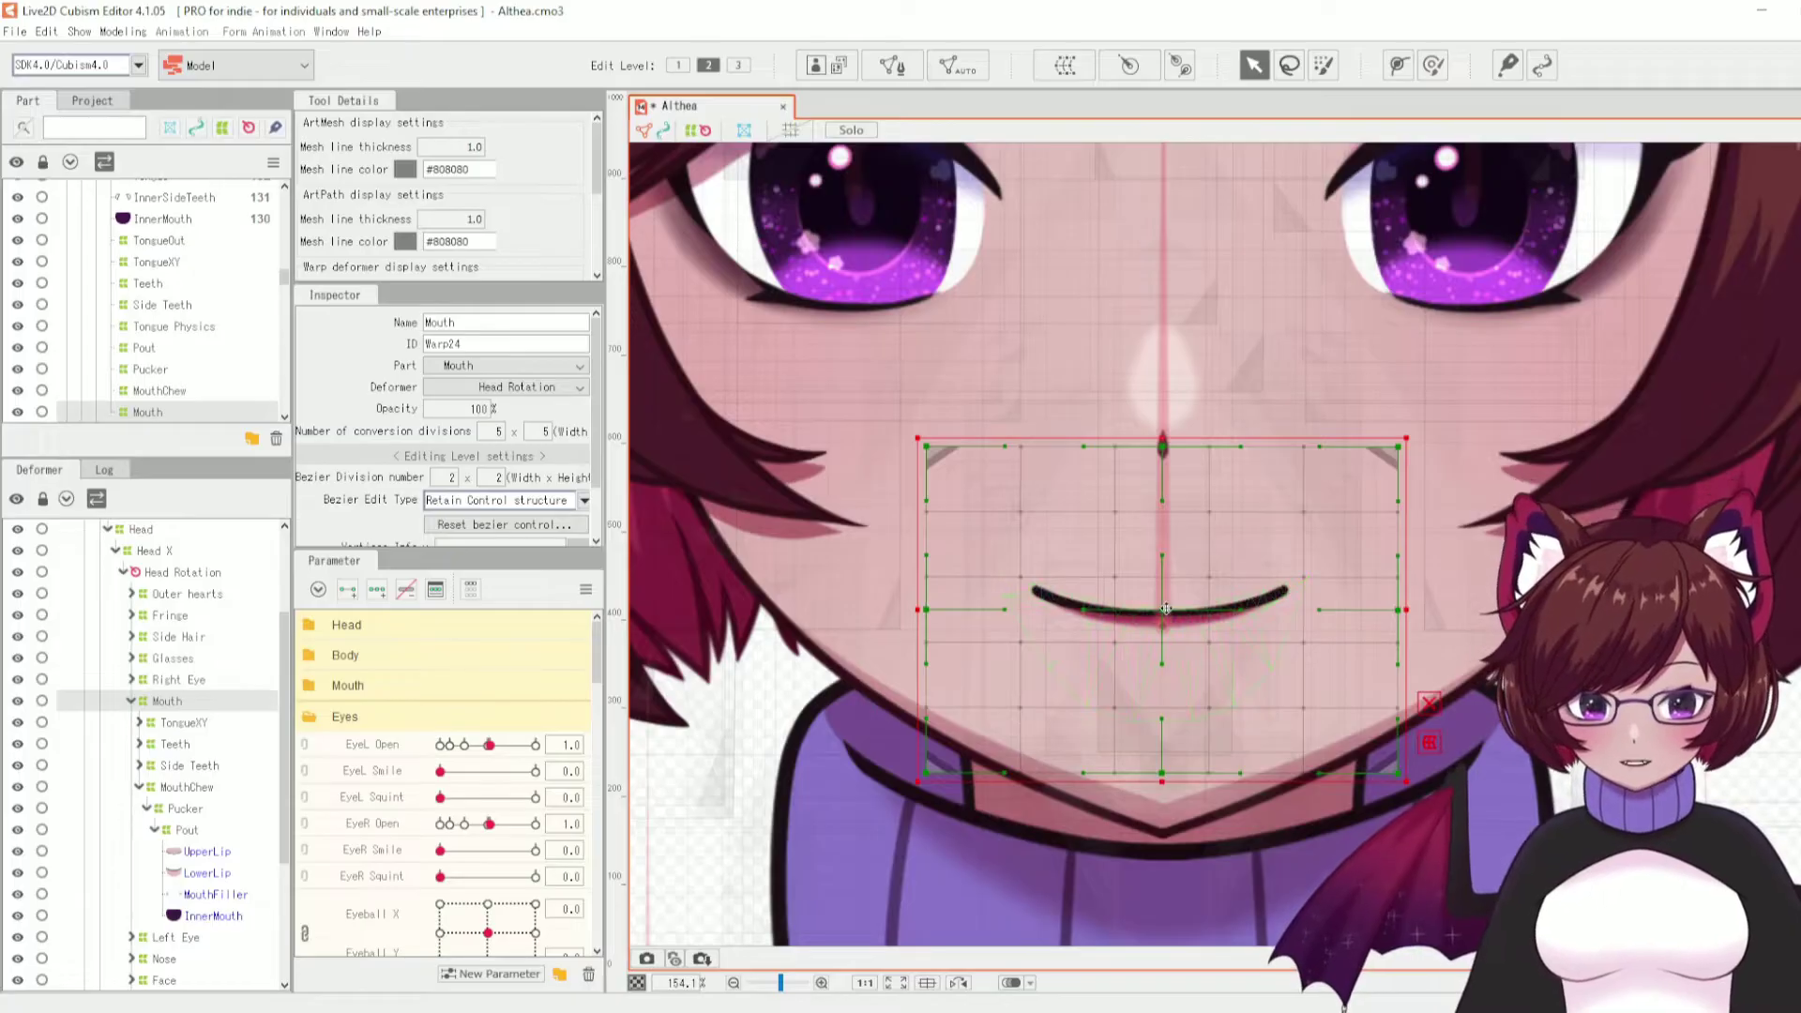
left_click_drag(1156, 609, 1404, 524)
key("ctrl+z")
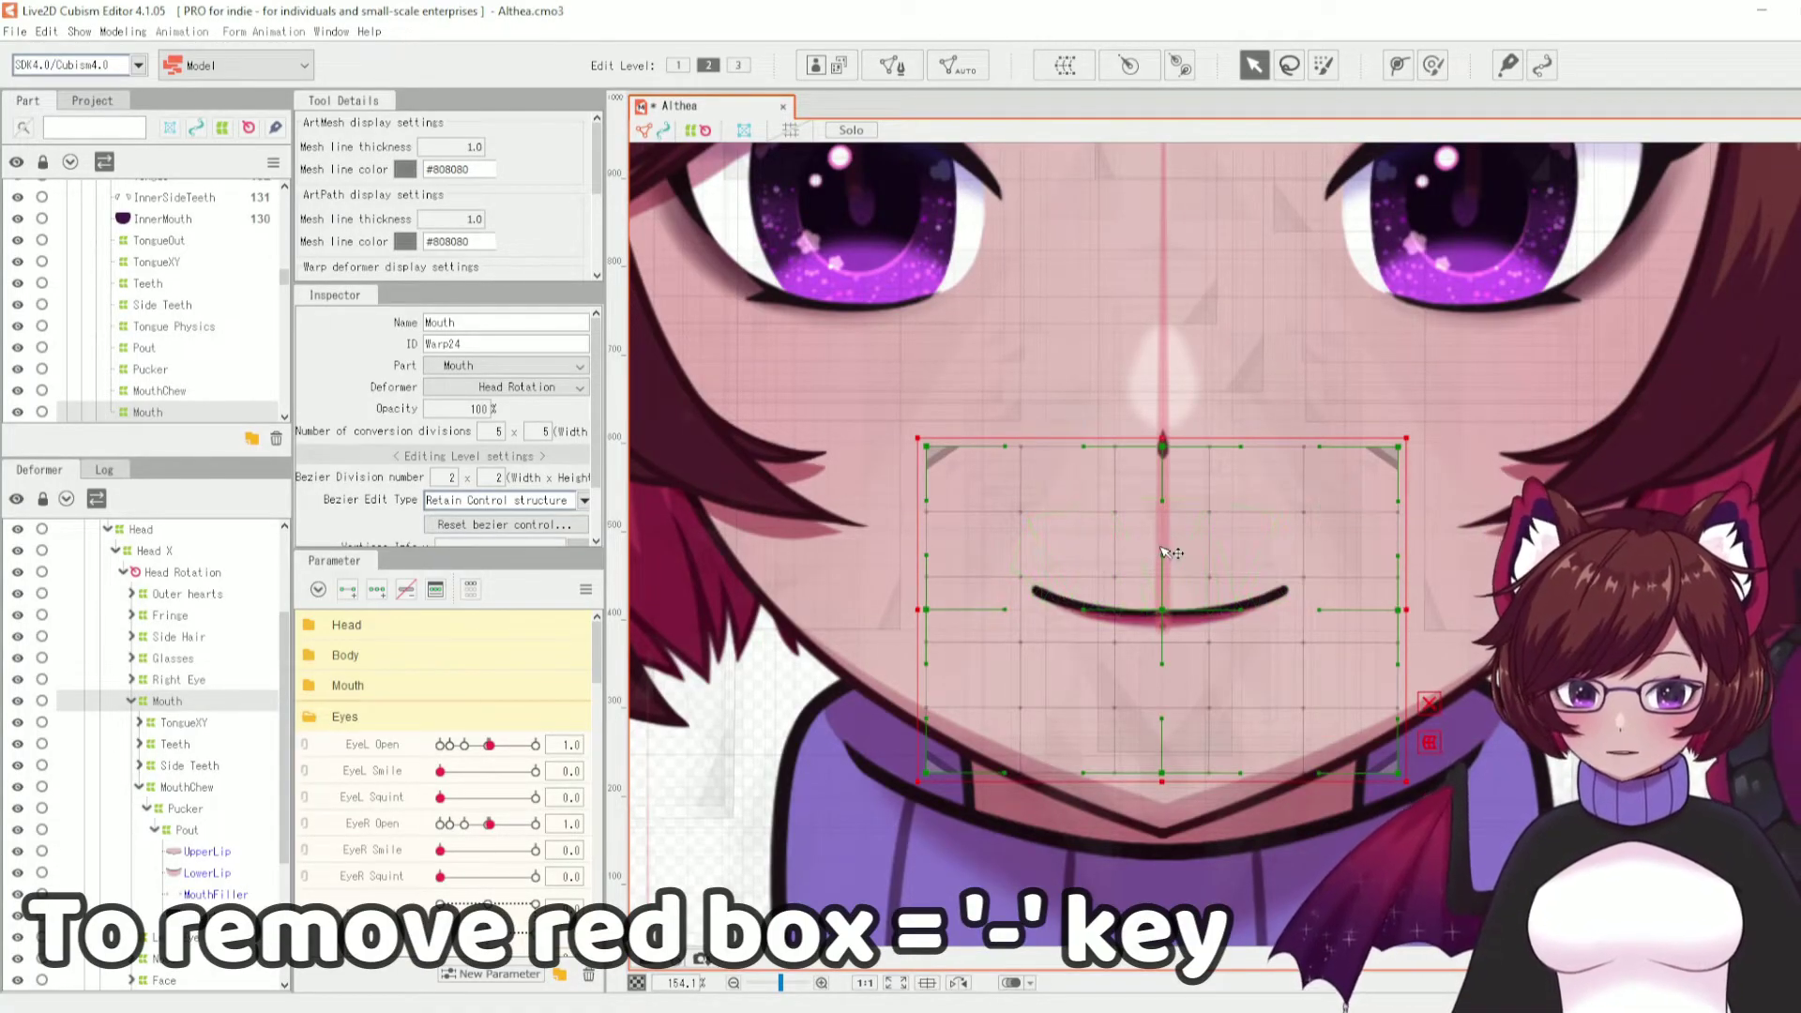
- Hide the Mouth deformer's bounding box, try shifting its center Bezier point and an upper-left inner grid point, and undo the moves
key("minus")
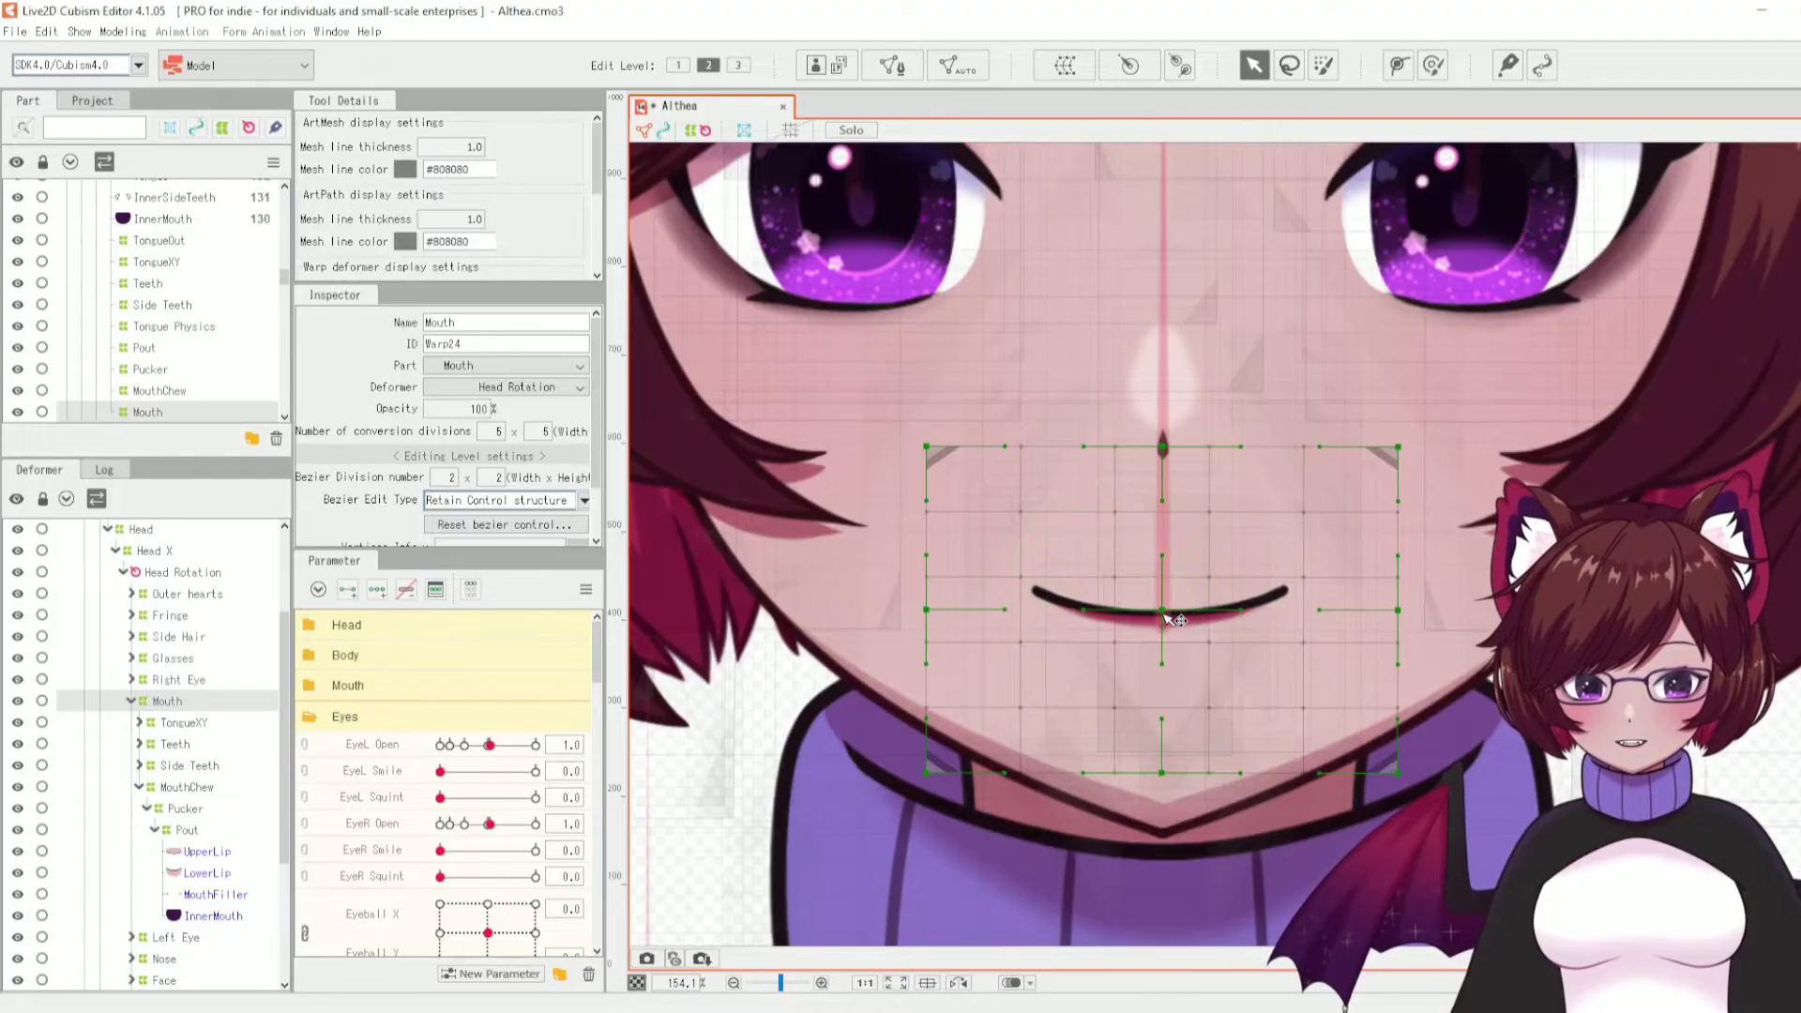
left_click_drag(1162, 609, 1285, 571)
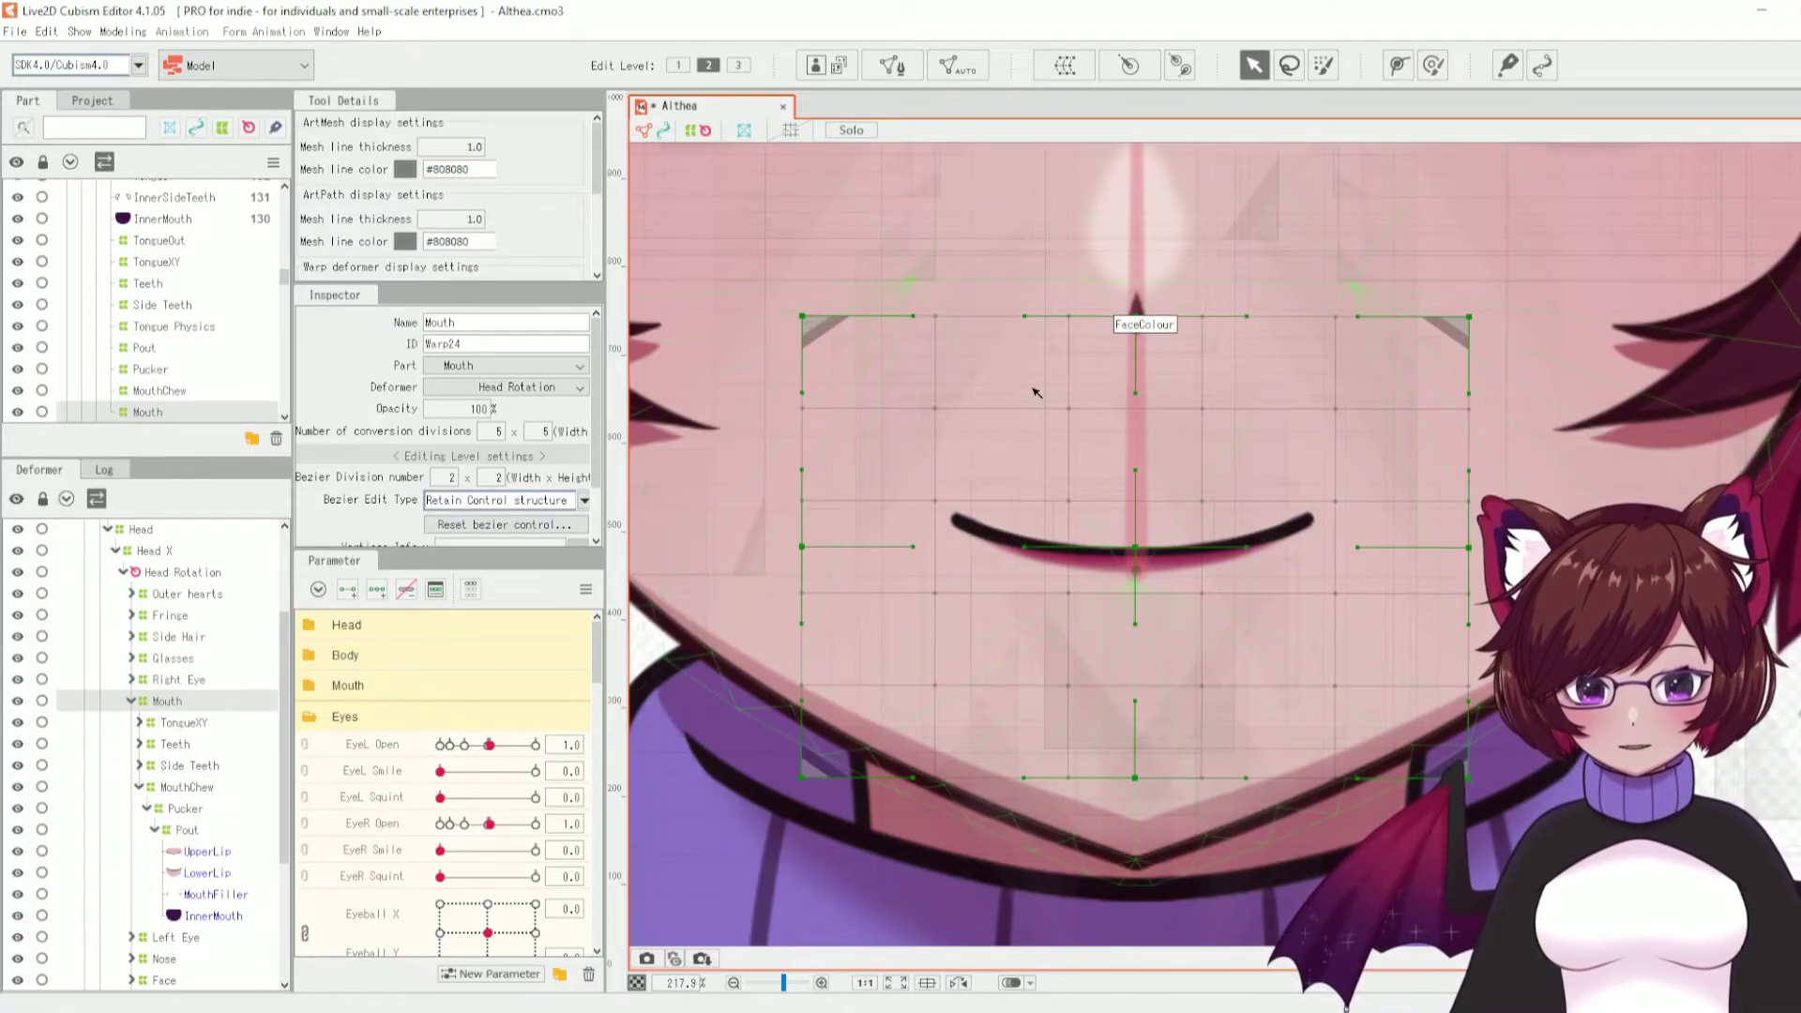
mouse_move(934, 412)
left_mouse_down()
mouse_move(957, 409)
mouse_move(930, 404)
left_mouse_up()
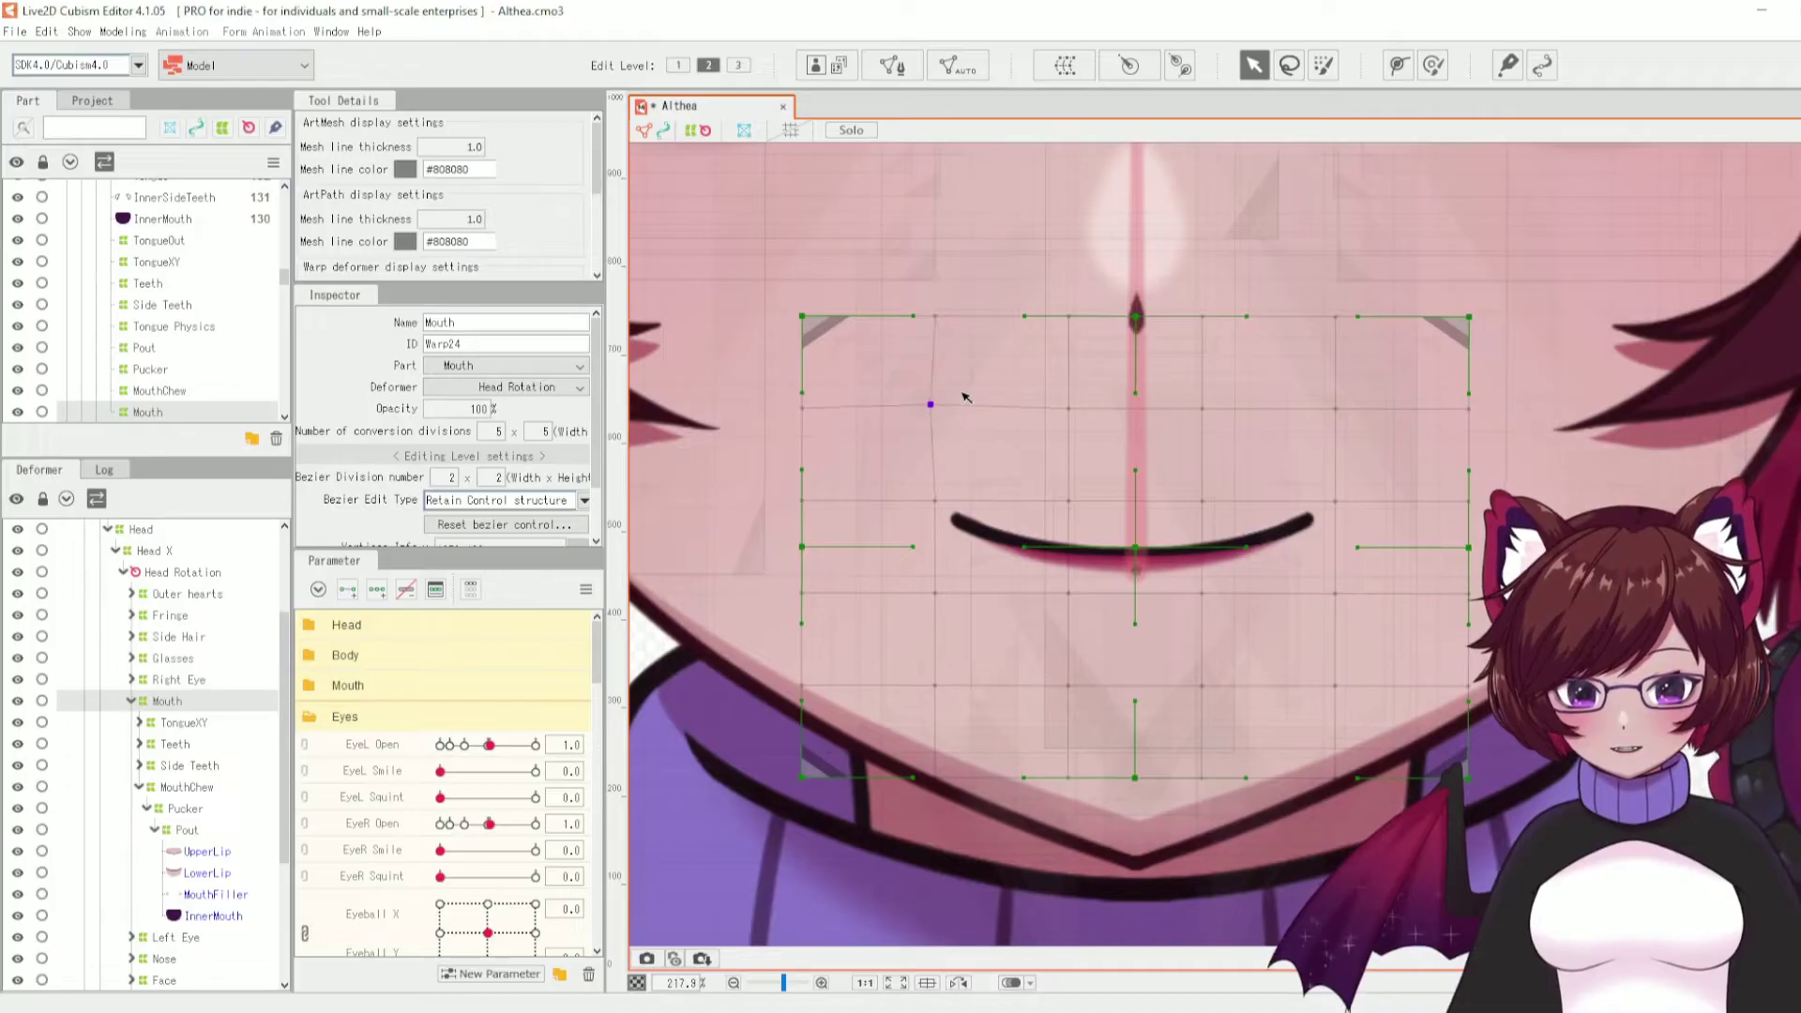
key("ctrl+z")
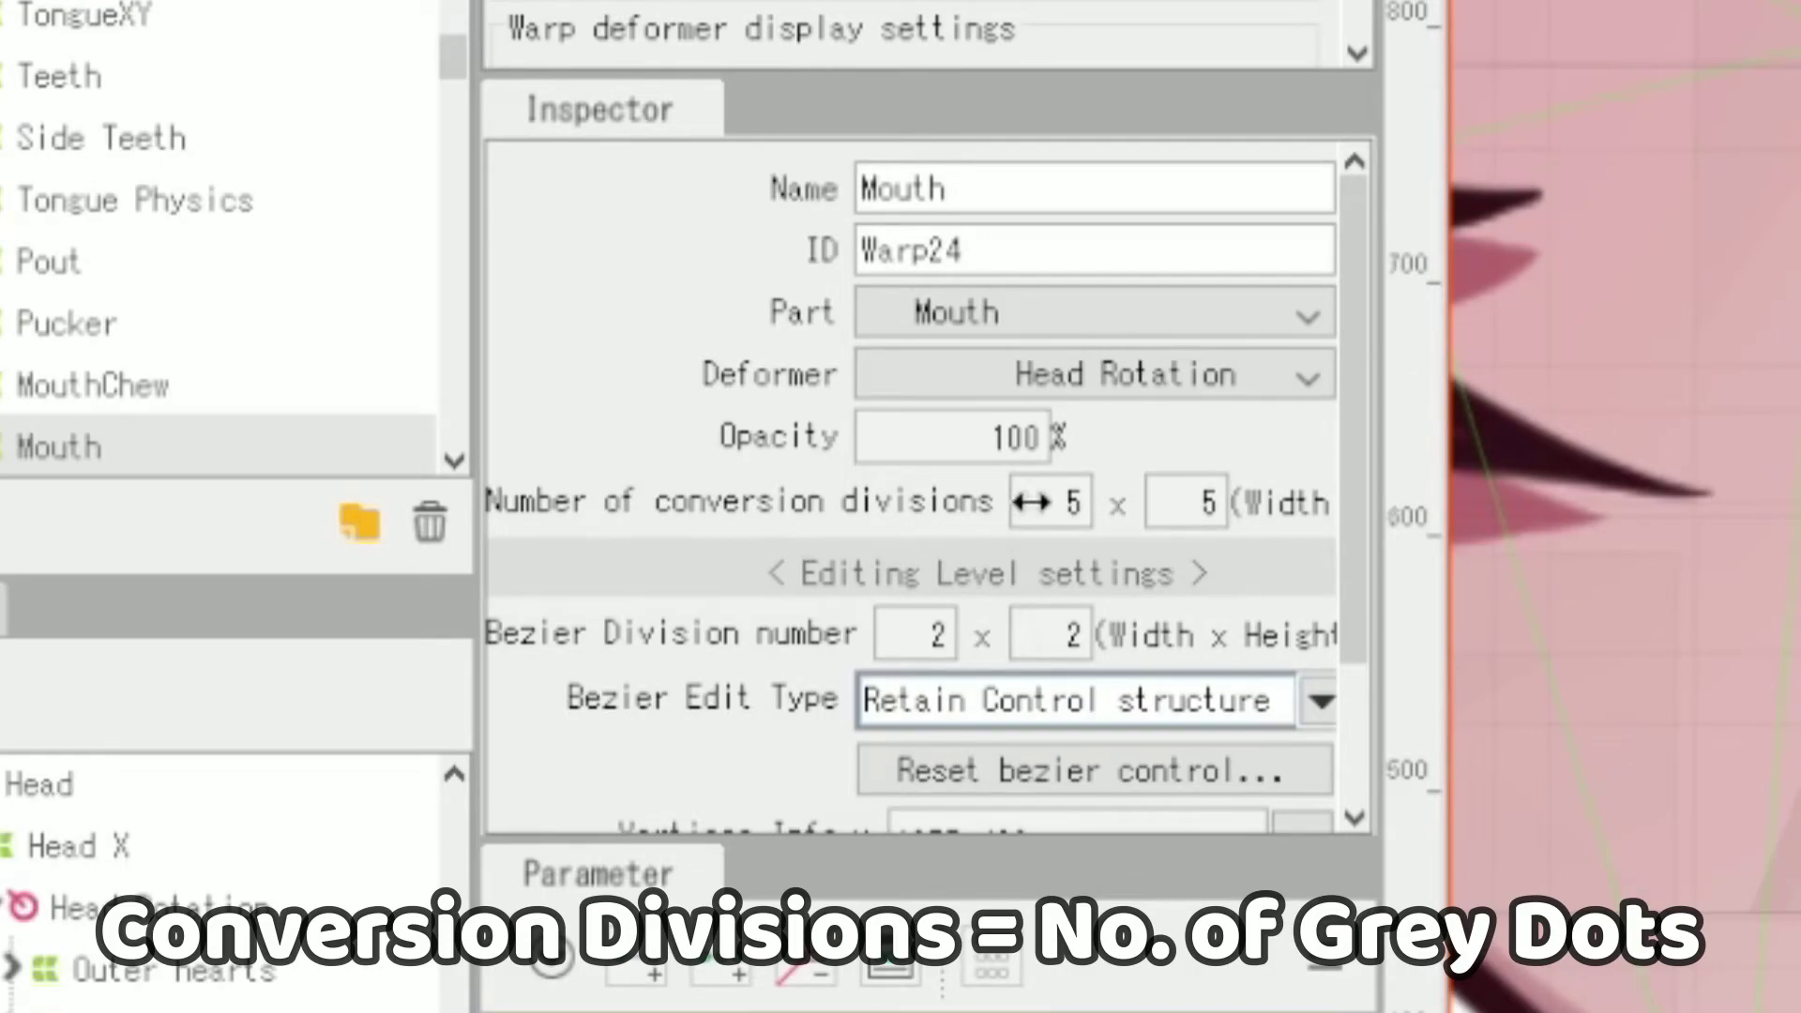
- Set the Mouth warp deformer's number of conversion divisions to 8 × 8
left_click(1051, 500)
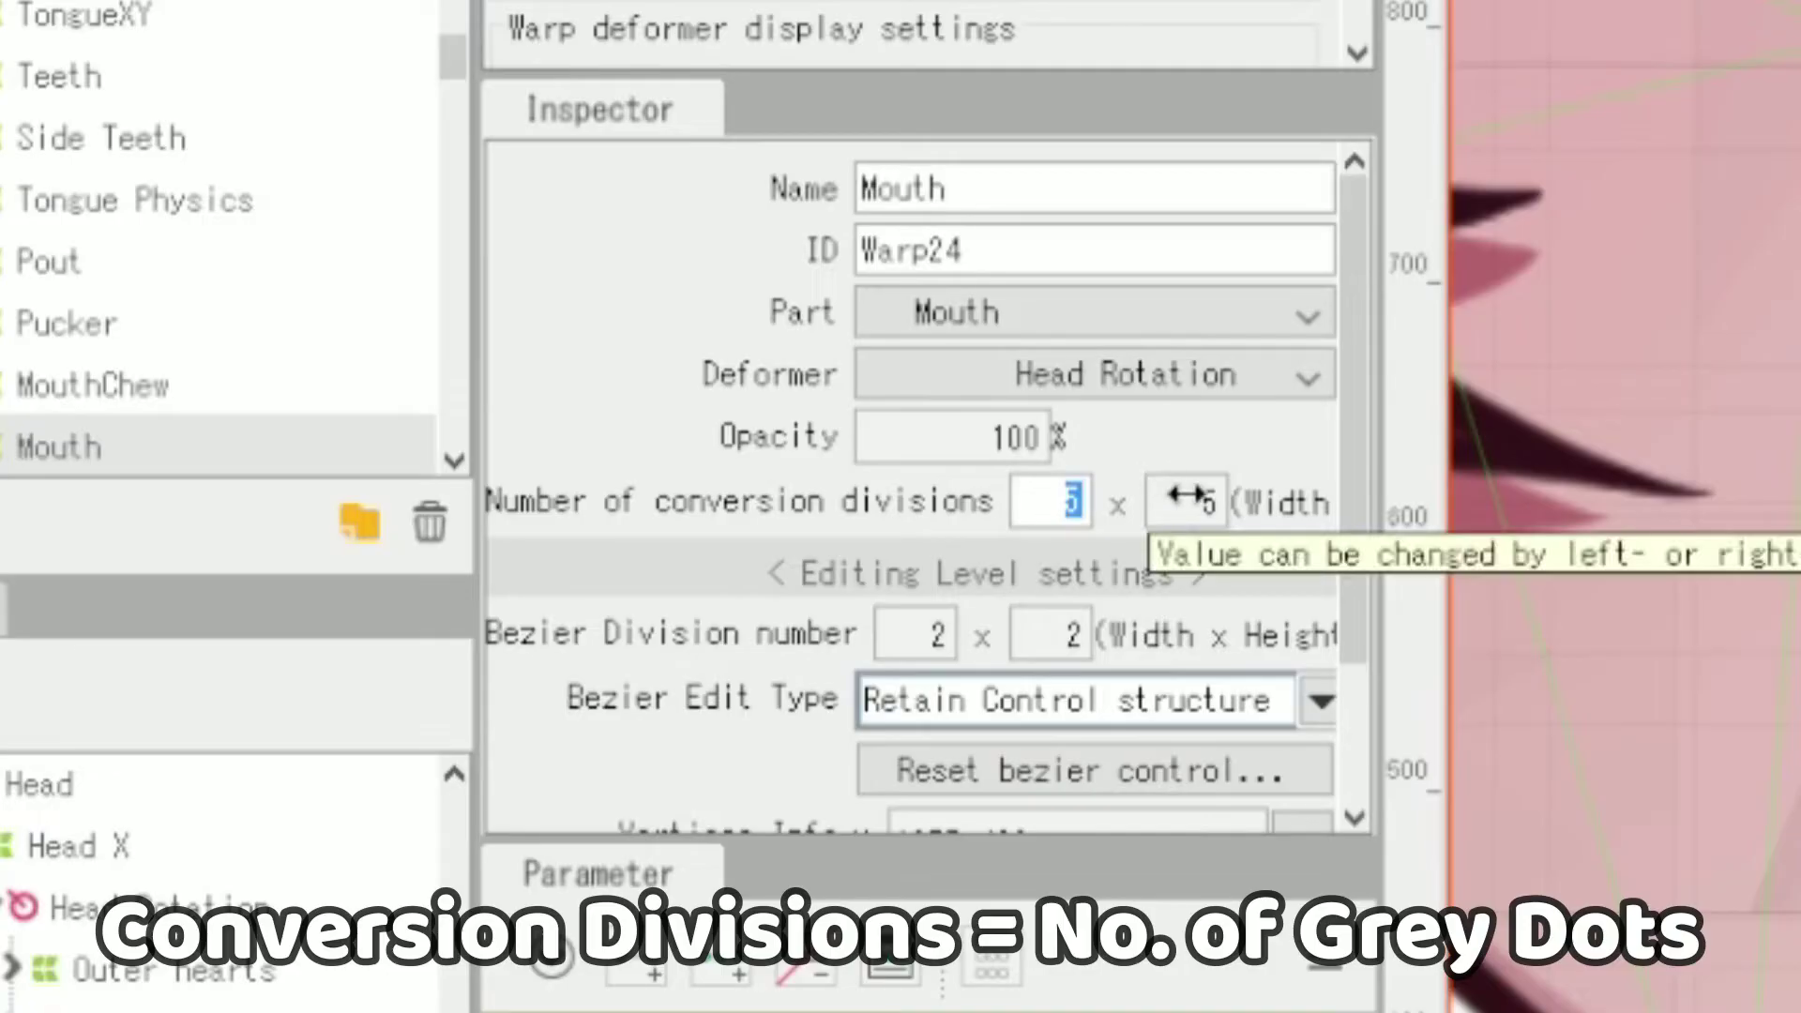
type("8")
key("Tab")
type("8")
key("Return")
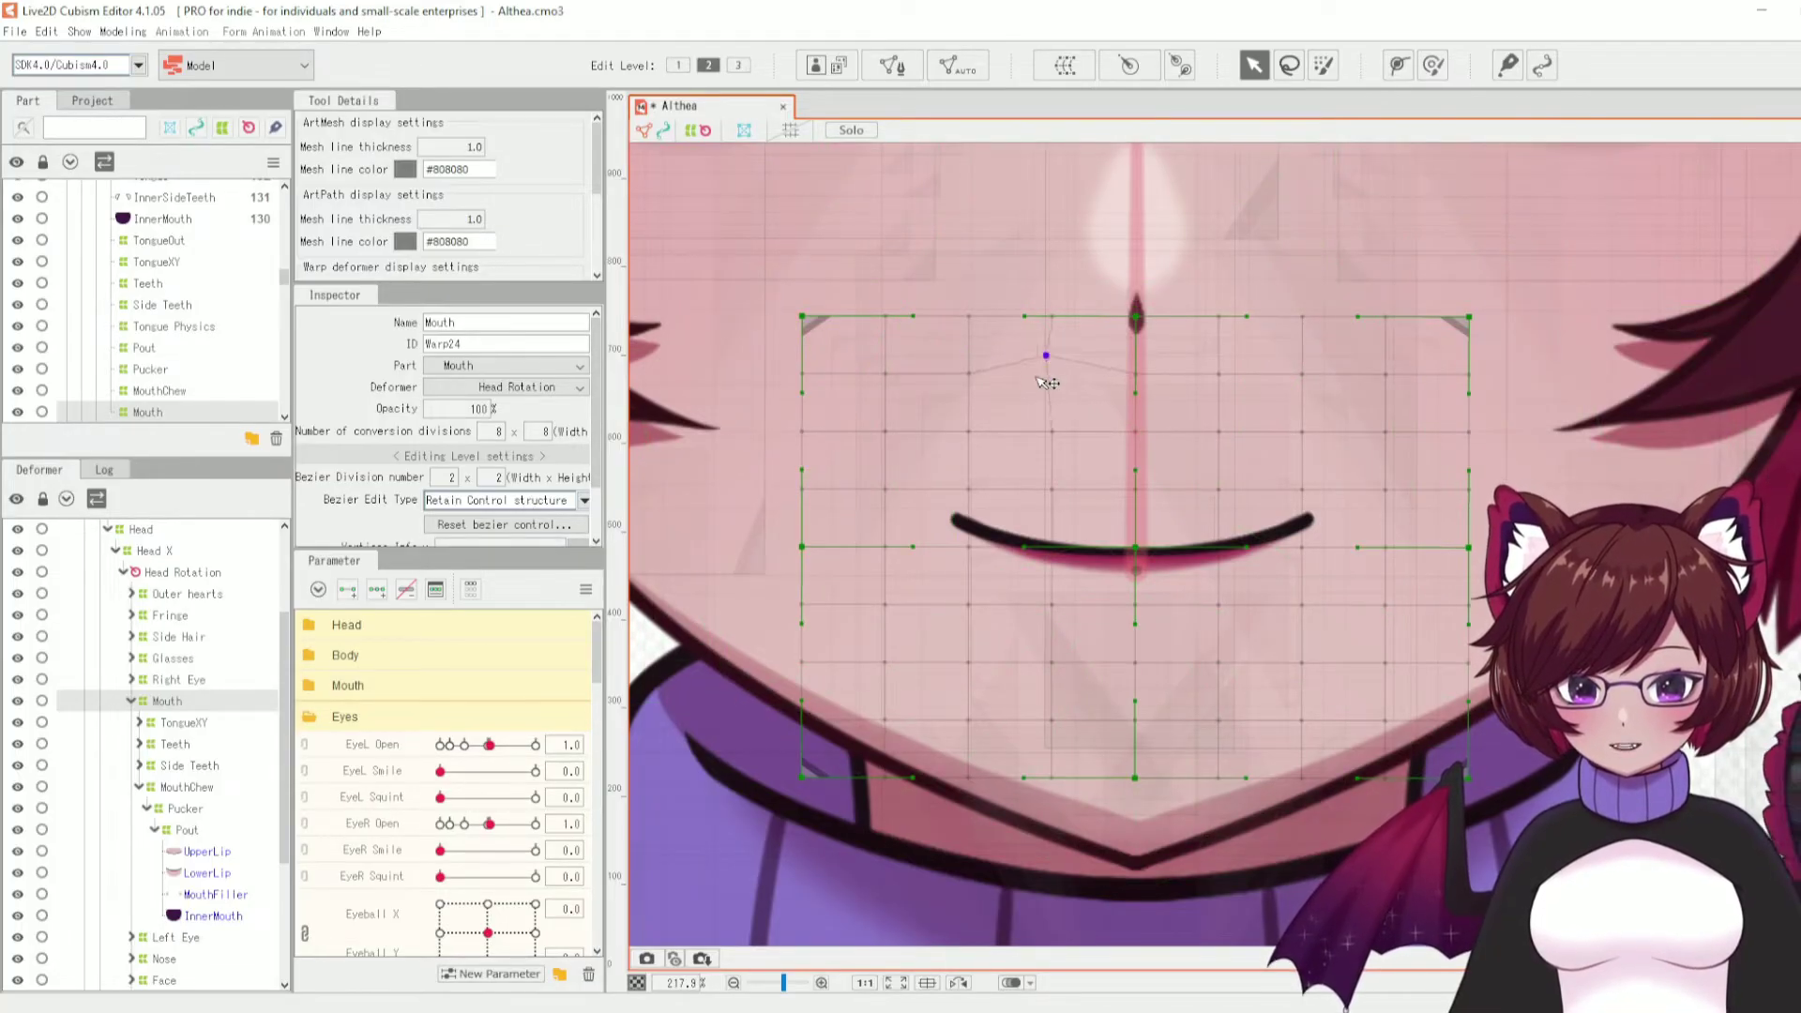
- Try shifting an upper grid point and warping the Mouth deformer around the lips with the Deform Brush, undoing the changes
left_click(1051, 365)
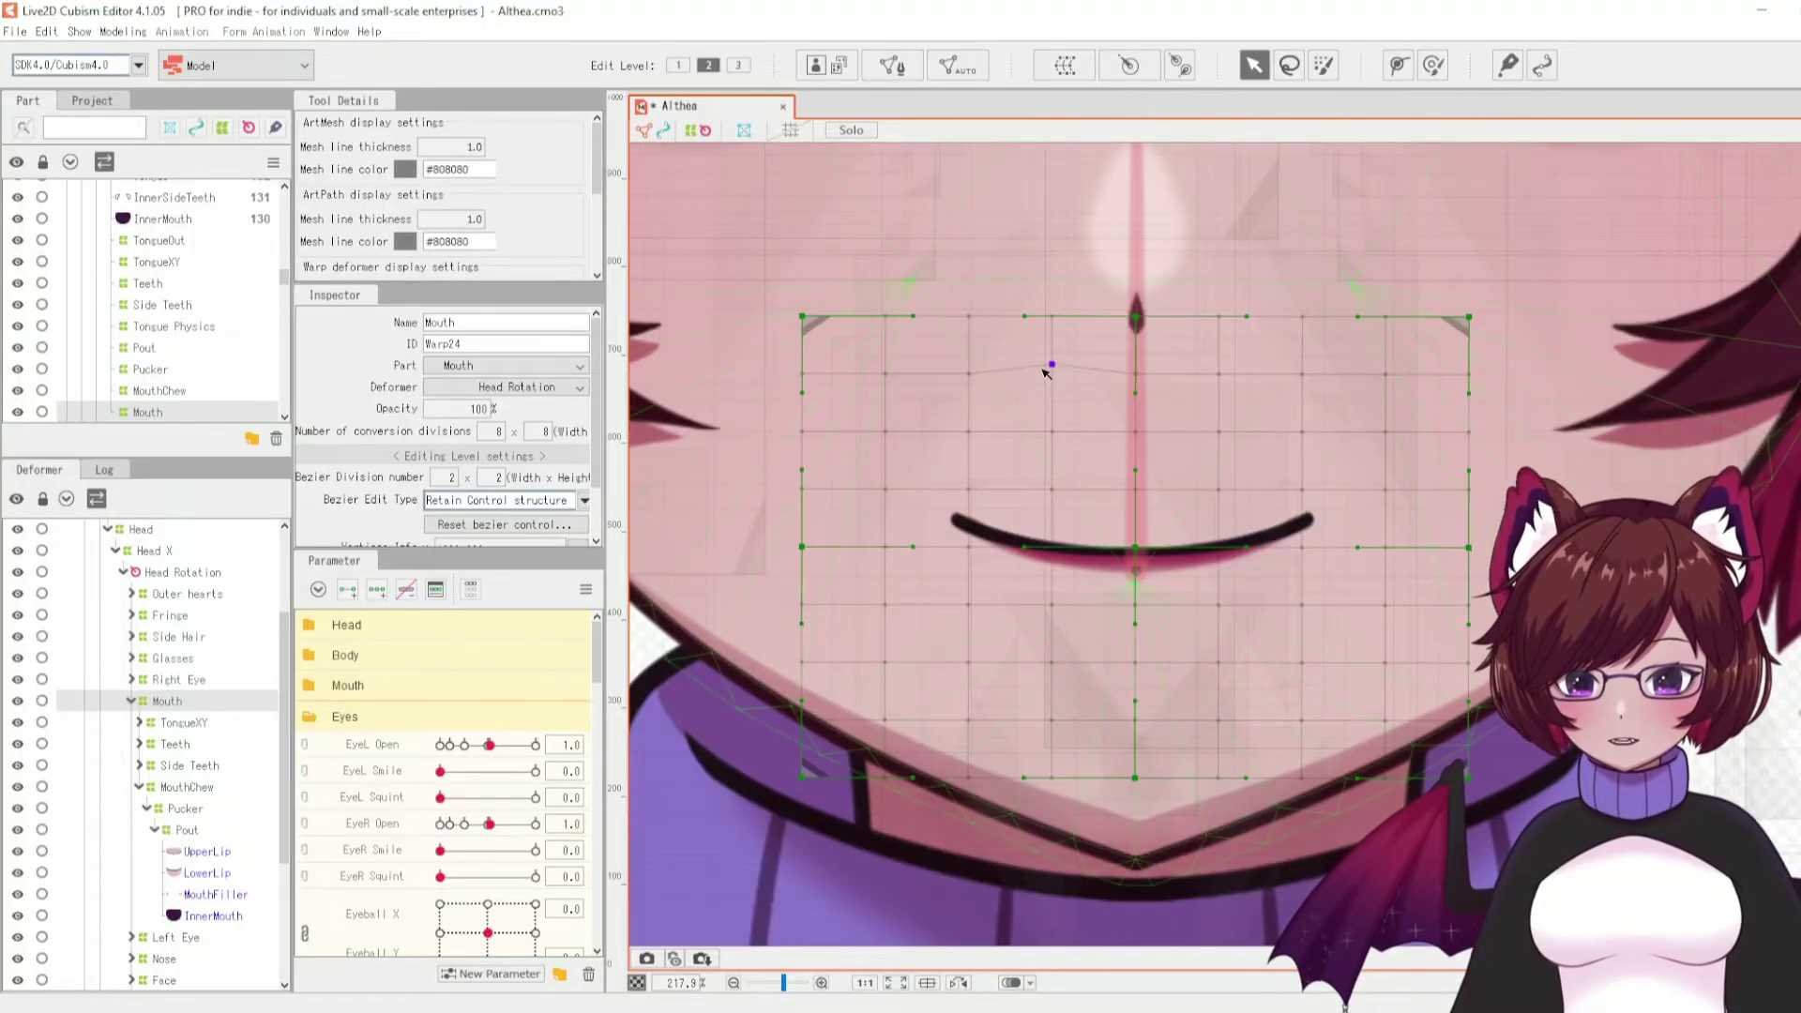
key("ctrl+z")
left_click(1433, 66)
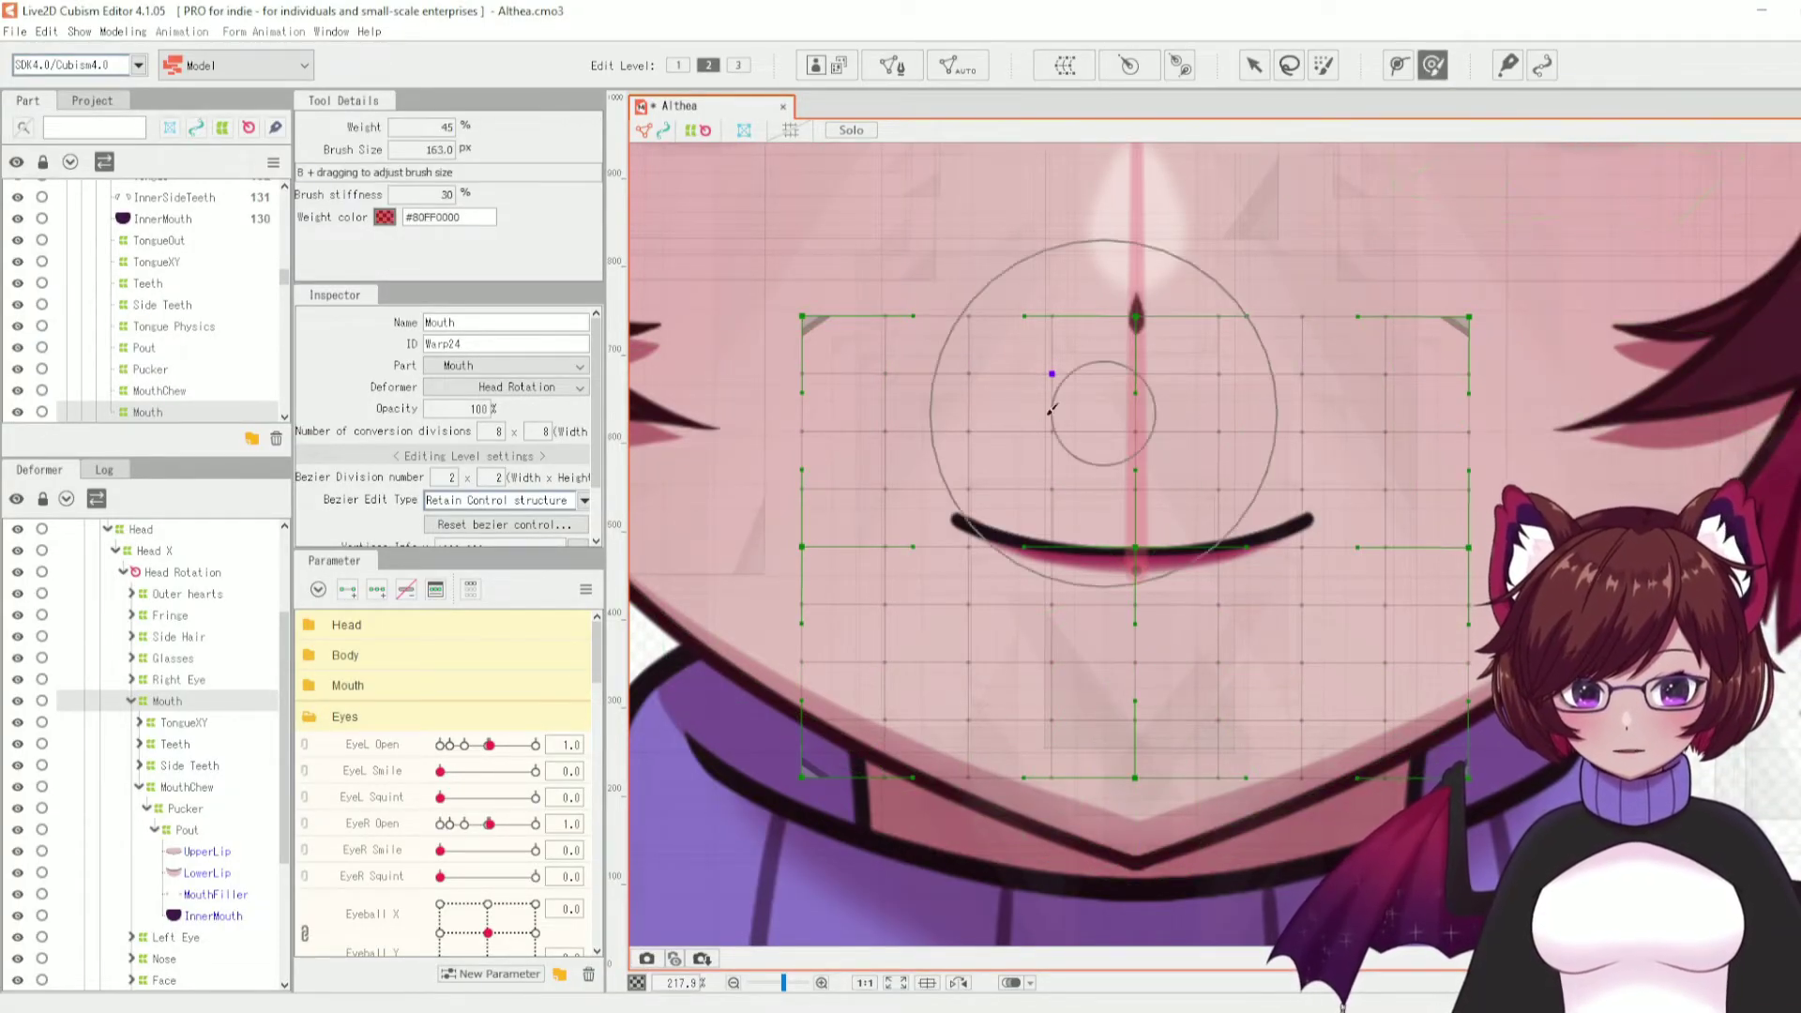
mouse_move(1065, 603)
left_mouse_down()
mouse_move(1053, 474)
mouse_move(1171, 454)
left_mouse_up()
left_click_drag(1313, 553, 1280, 661)
mouse_move(948, 659)
left_mouse_down()
mouse_move(956, 561)
mouse_move(960, 577)
mouse_move(953, 635)
mouse_move(931, 573)
mouse_move(956, 478)
mouse_move(1158, 466)
mouse_move(991, 421)
mouse_move(1040, 412)
mouse_move(1041, 354)
left_mouse_up()
key("ctrl+z")
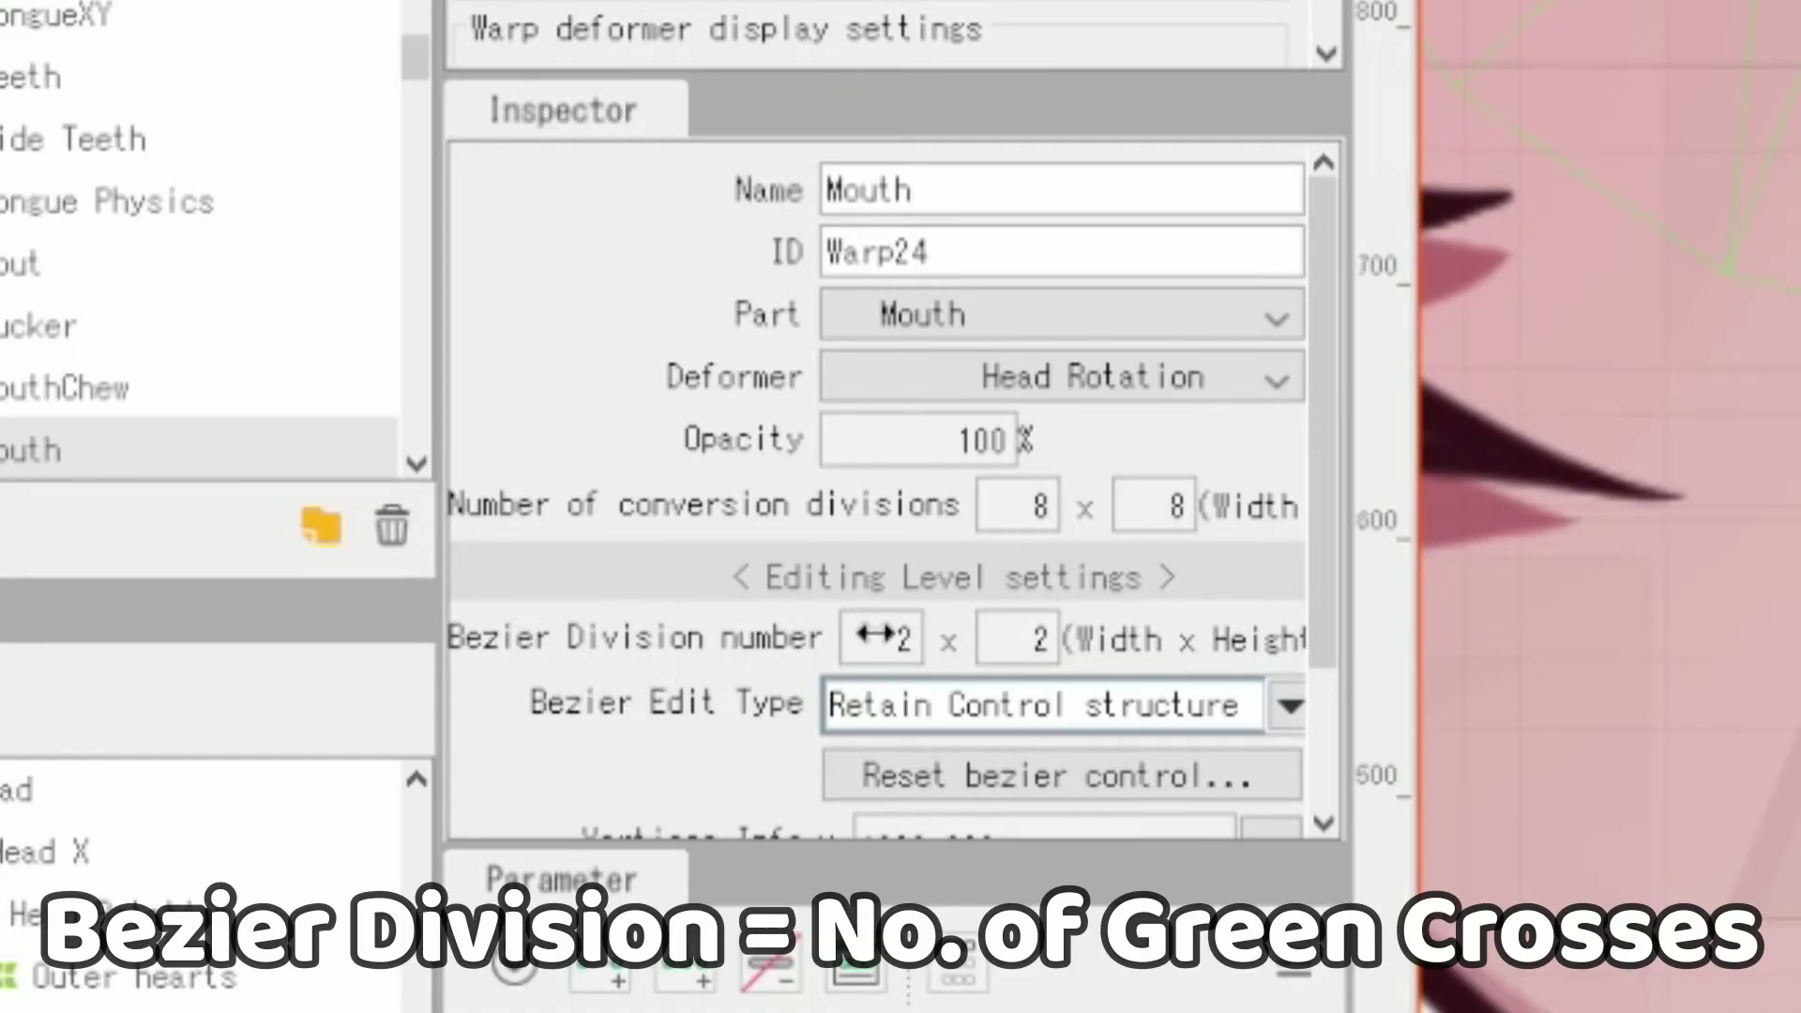
- Set the Mouth warp deformer's Bezier division number to 4 × 3
left_click(875, 634)
type("3")
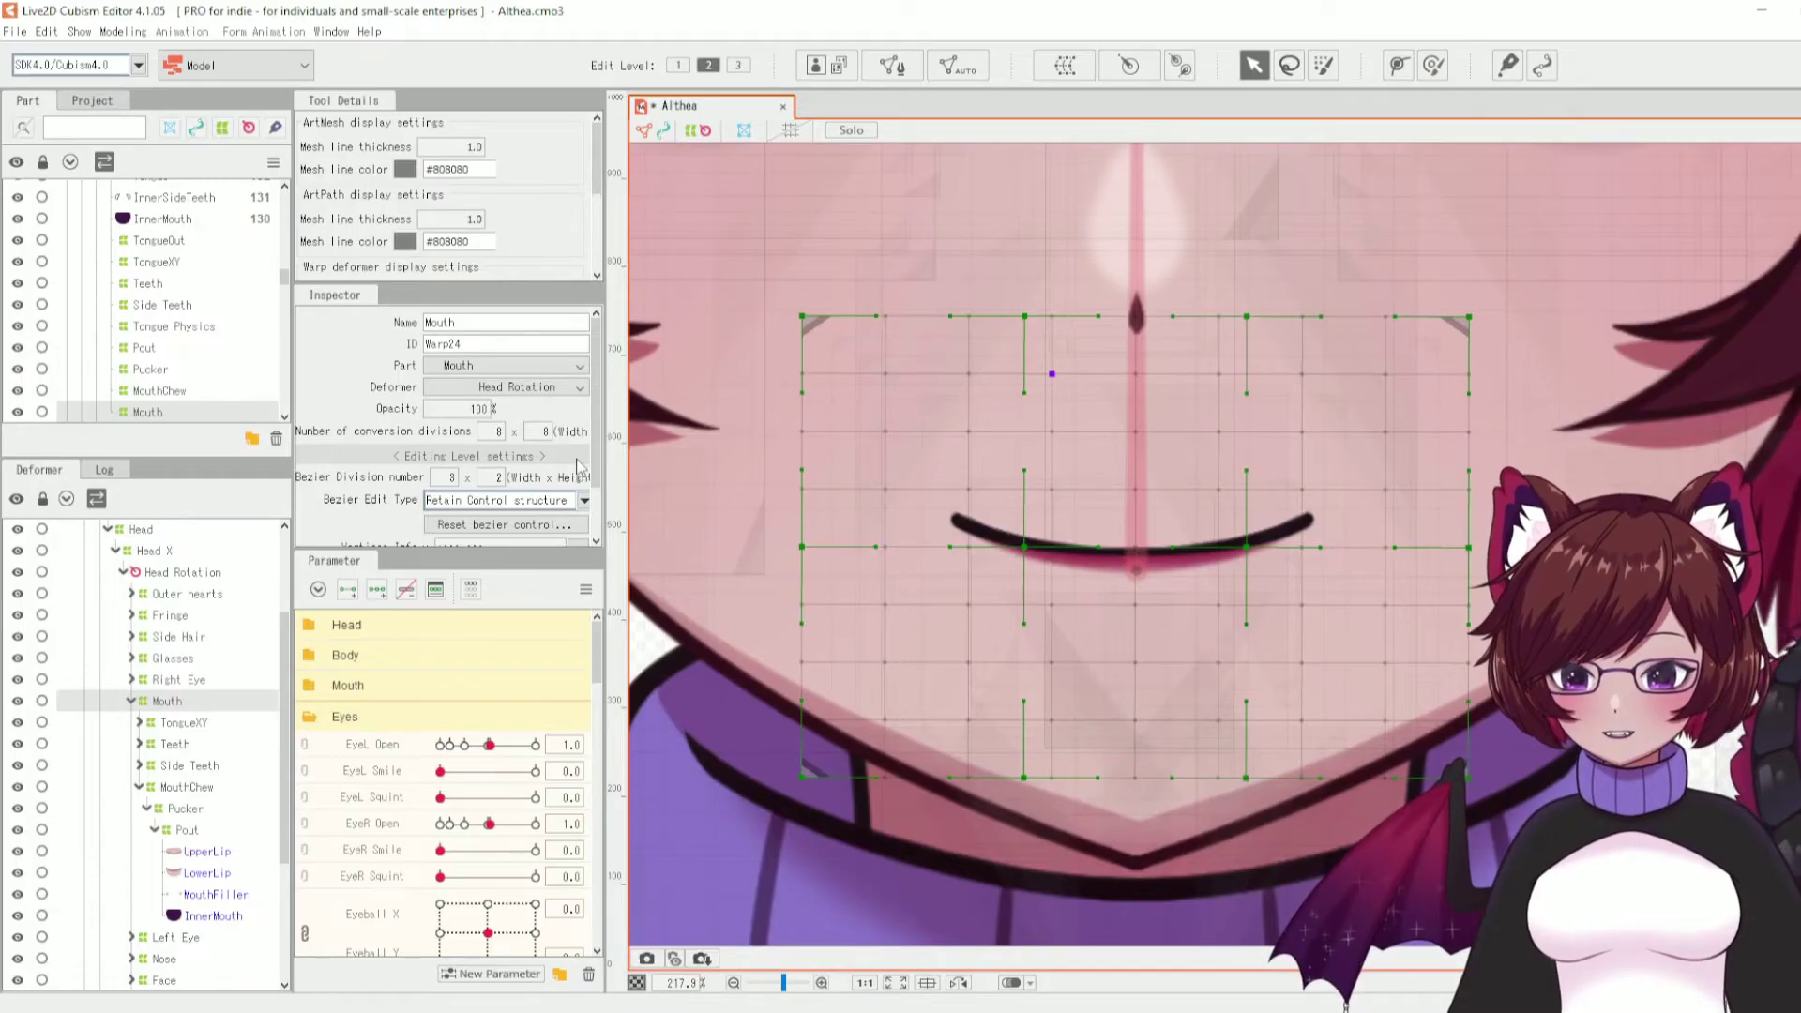
left_click(449, 478)
type("4")
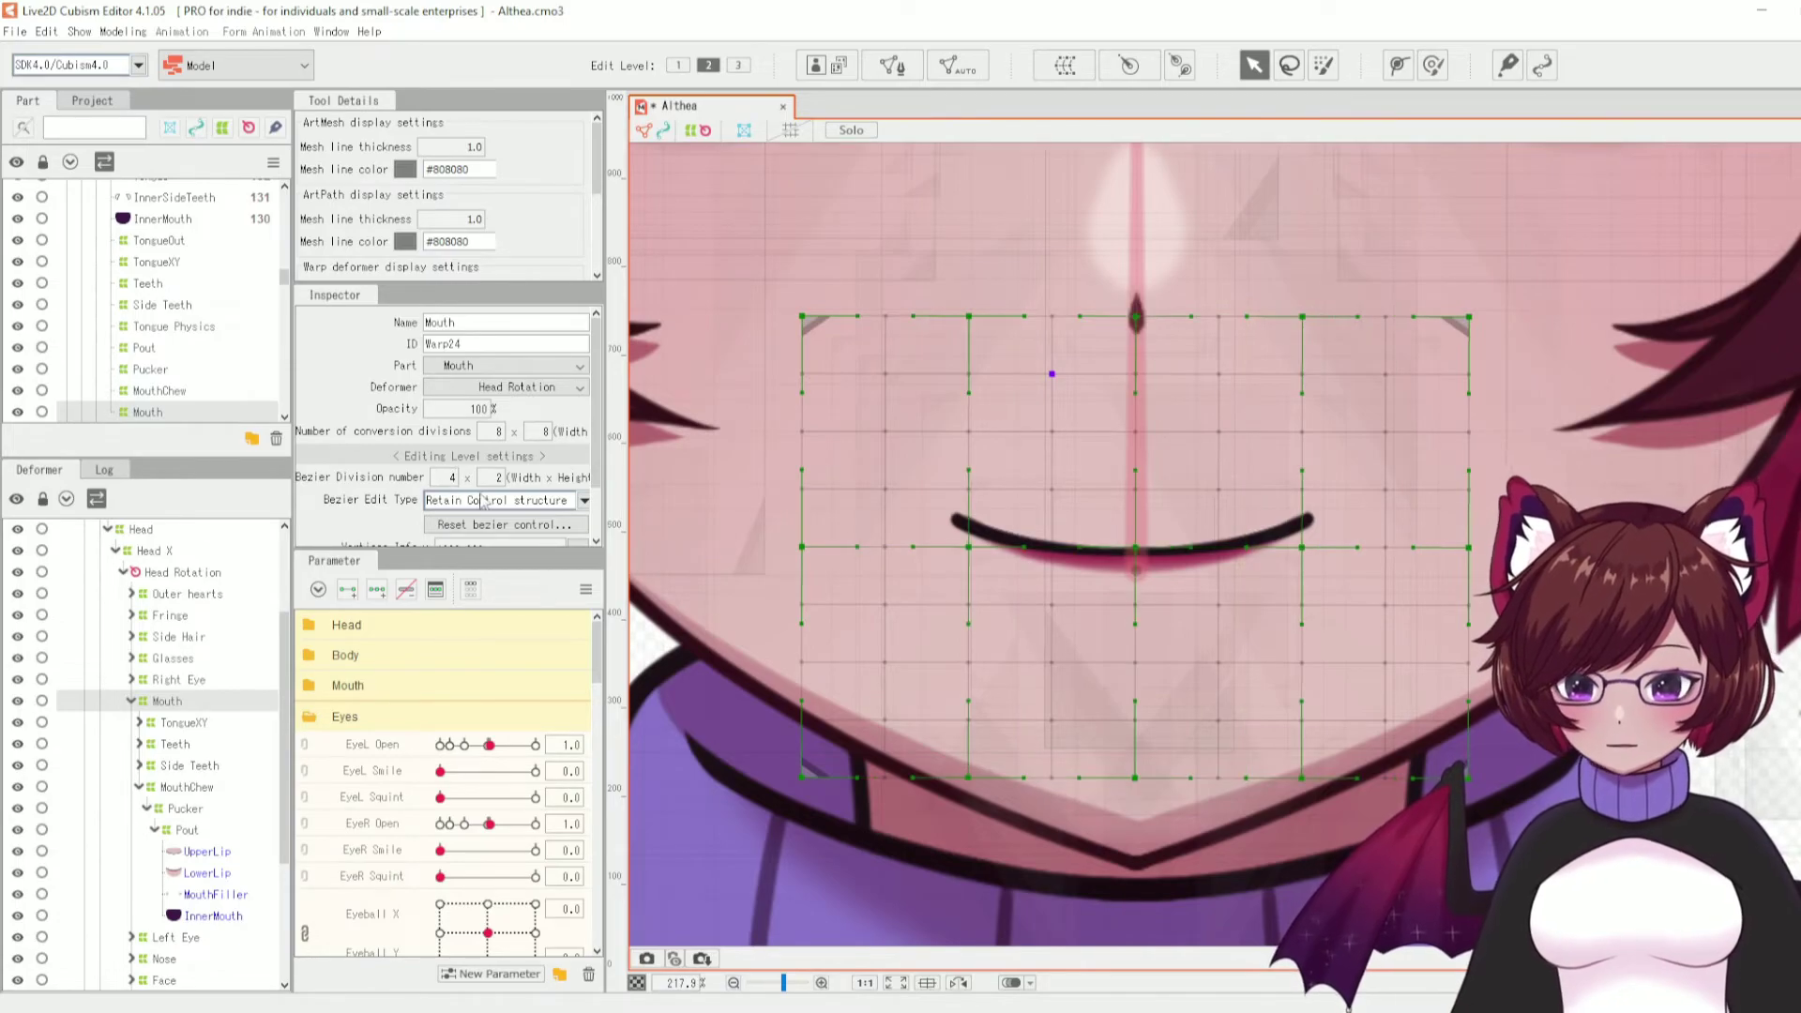
left_click(494, 478)
key("Return")
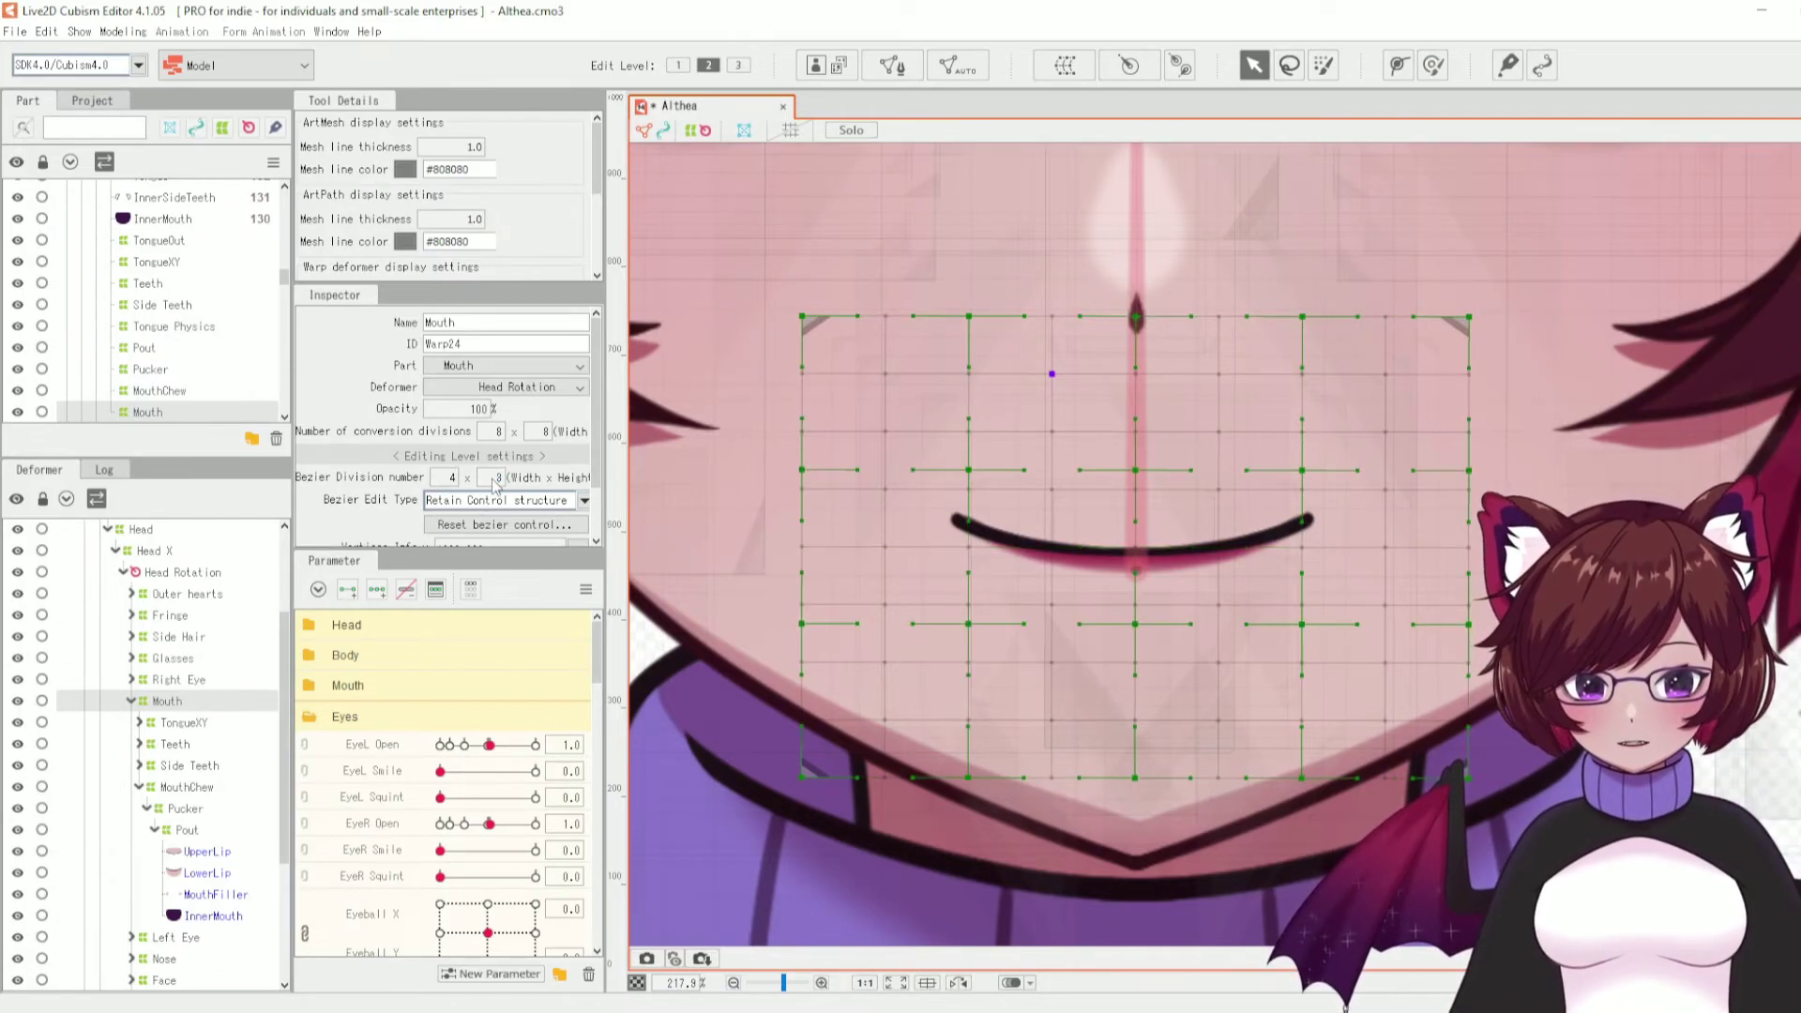
- Try shifting the Mouth deformer's upper center Bezier point up and to the left, and undo the move
left_click_drag(1135, 470, 1085, 422)
key("ctrl+z")
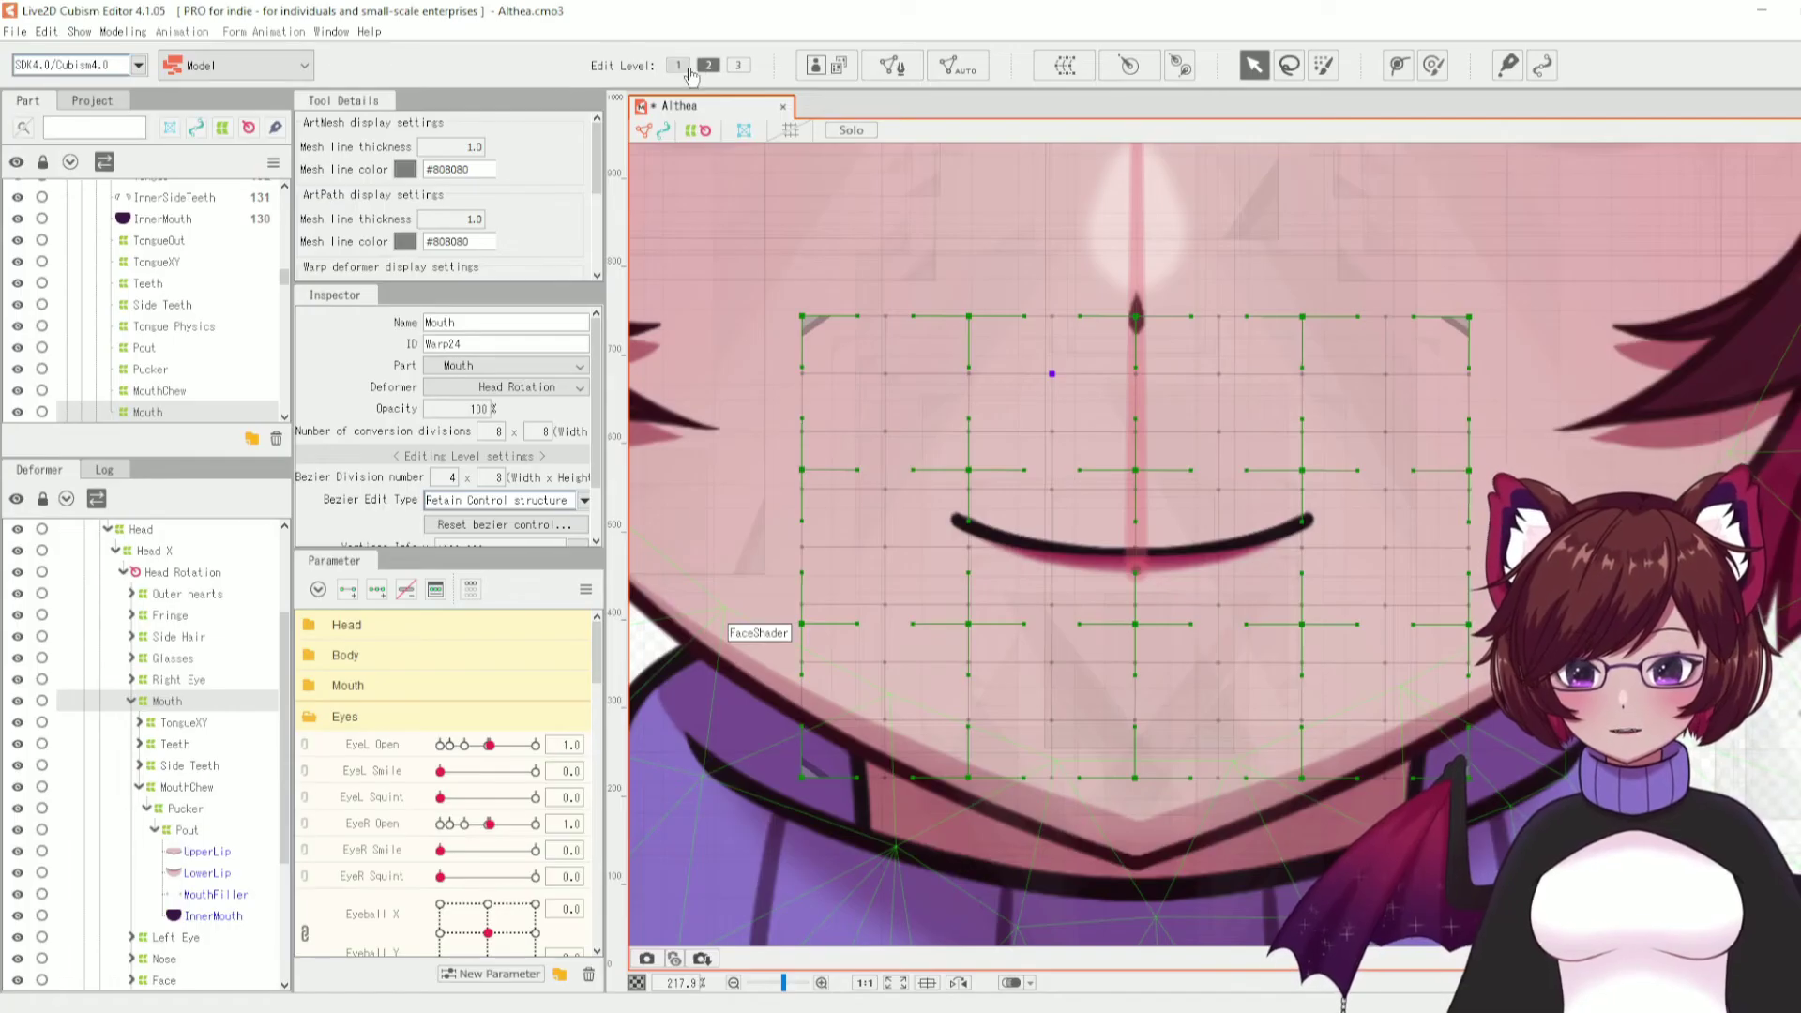
- At edit level 1, try shifting an inner grid point and warping the Mouth deformer with the Deform Brush, undoing the changes
left_click(679, 68)
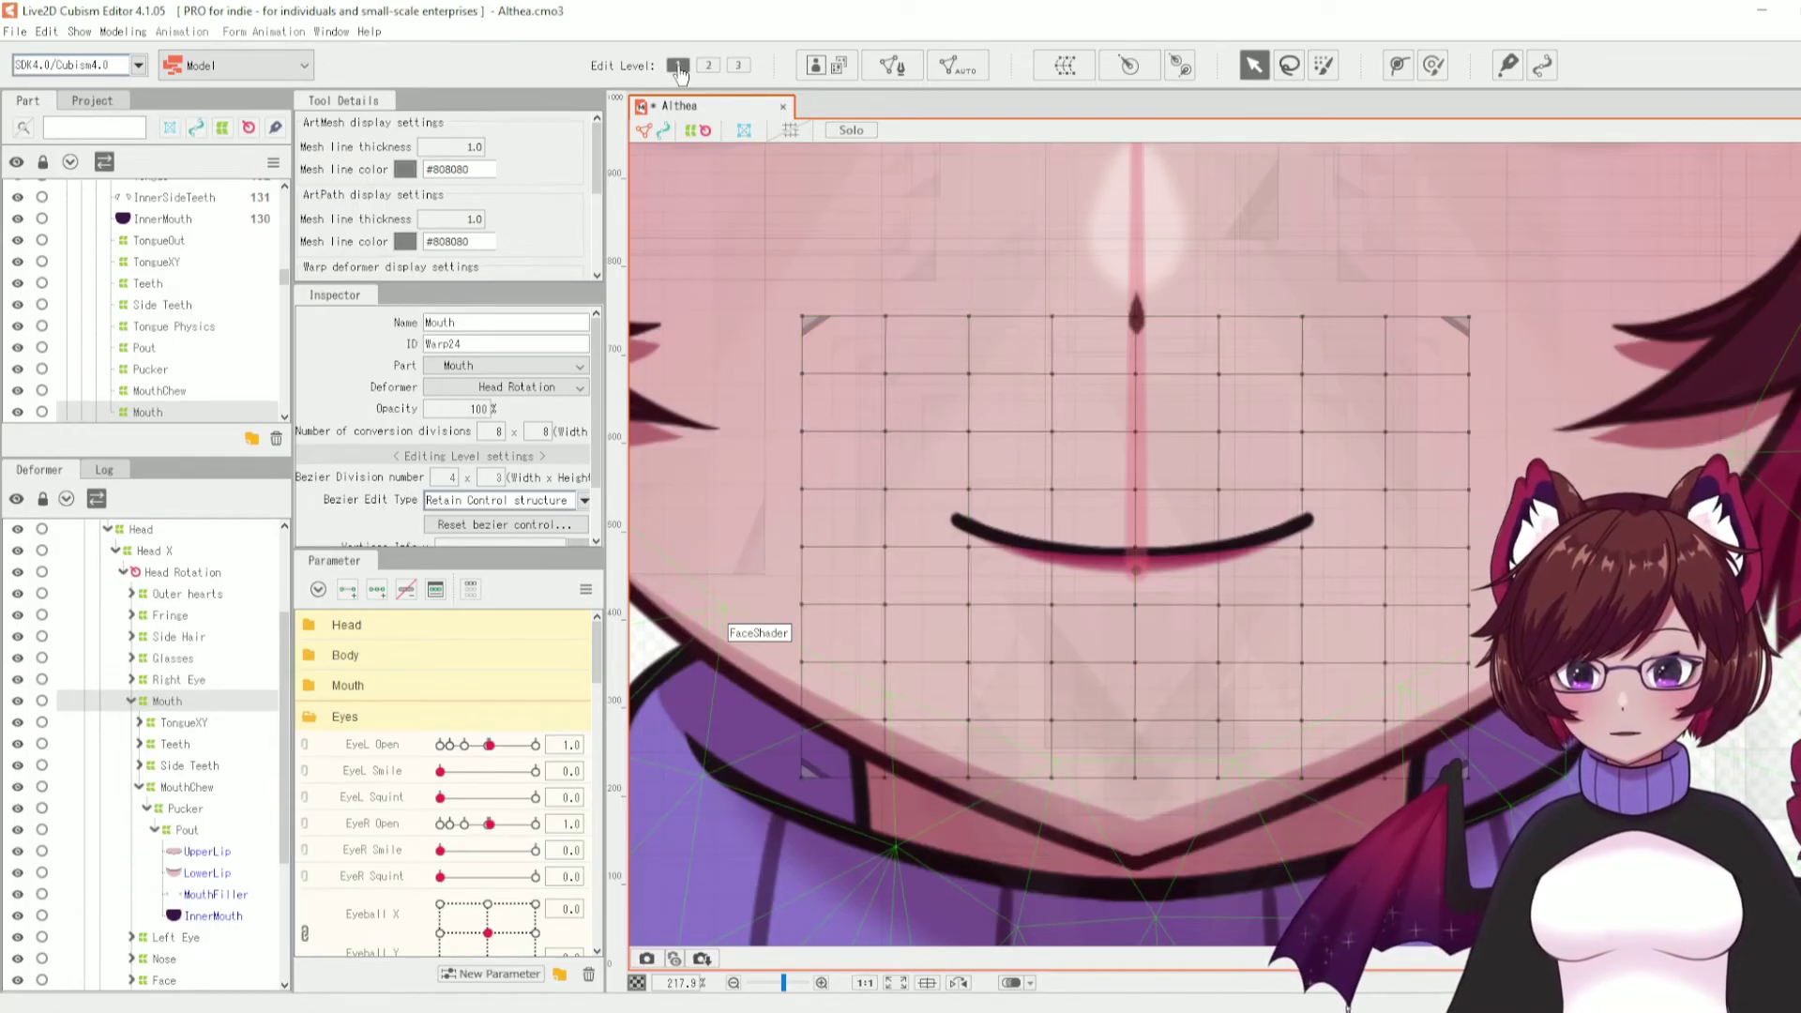
mouse_move(1051, 488)
left_mouse_down()
mouse_move(1043, 503)
mouse_move(1059, 487)
left_mouse_up()
key("ctrl+z")
key("ctrl+z")
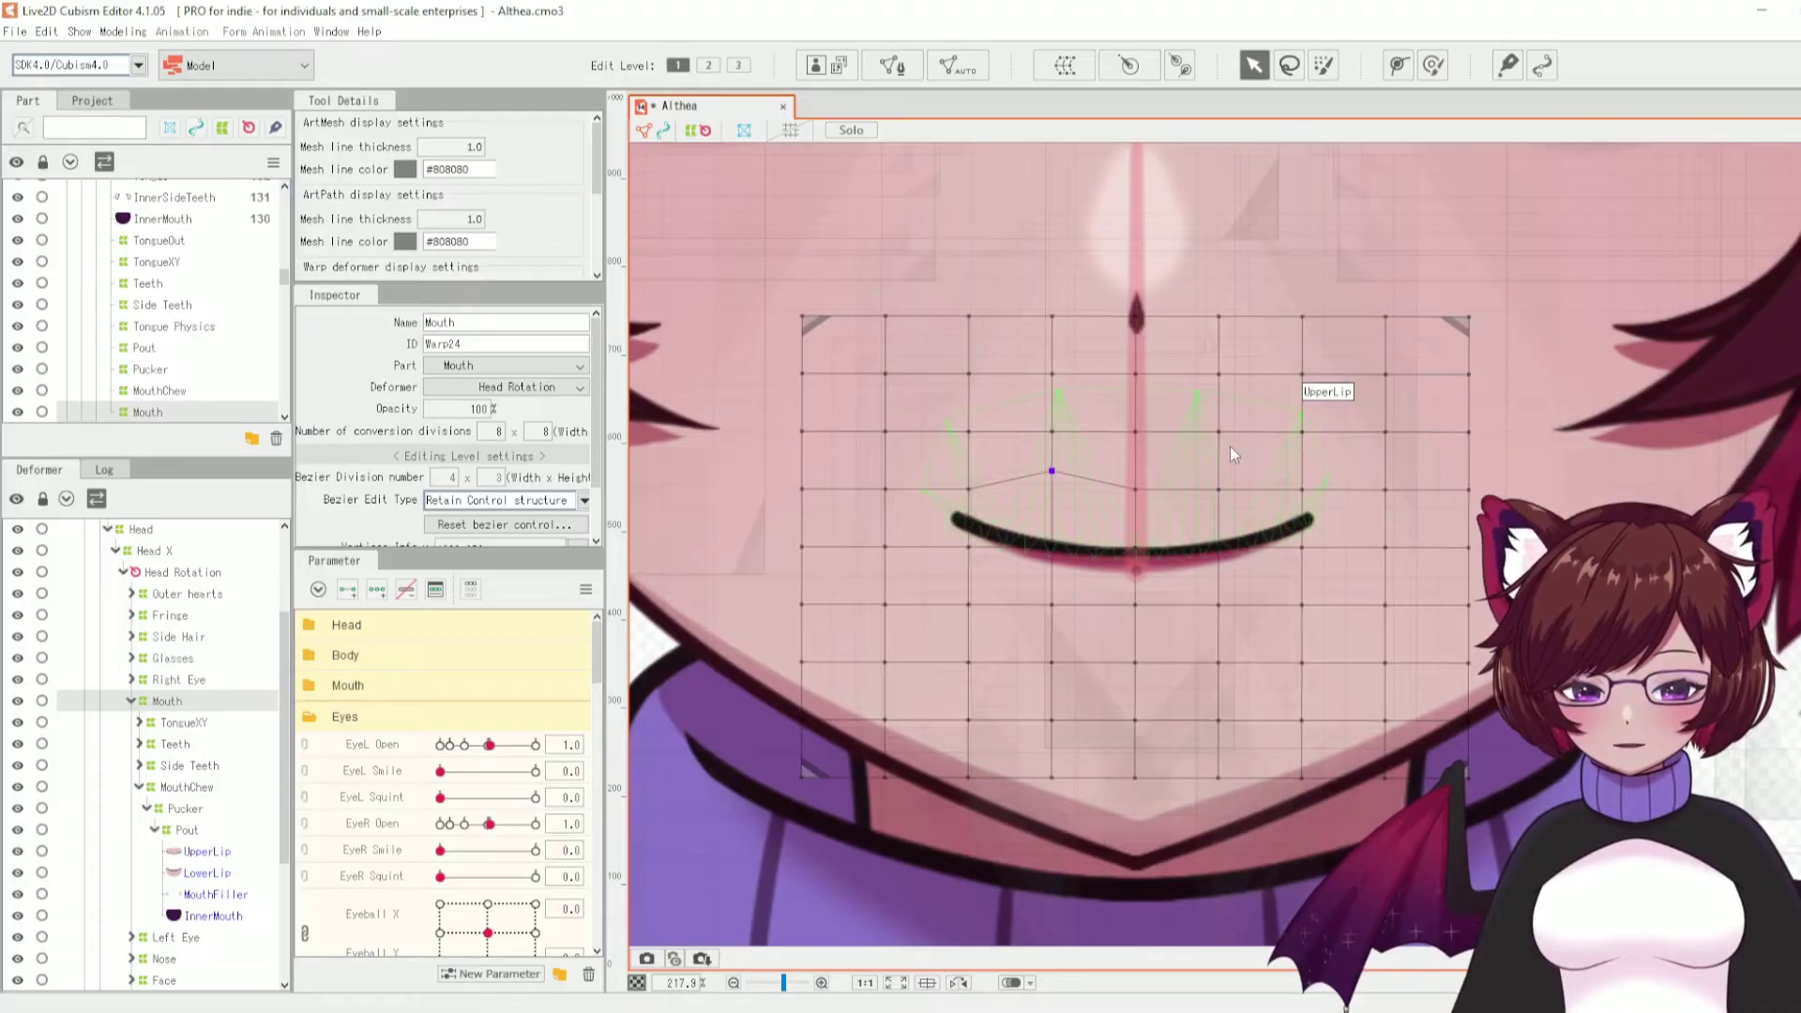
left_click(1432, 65)
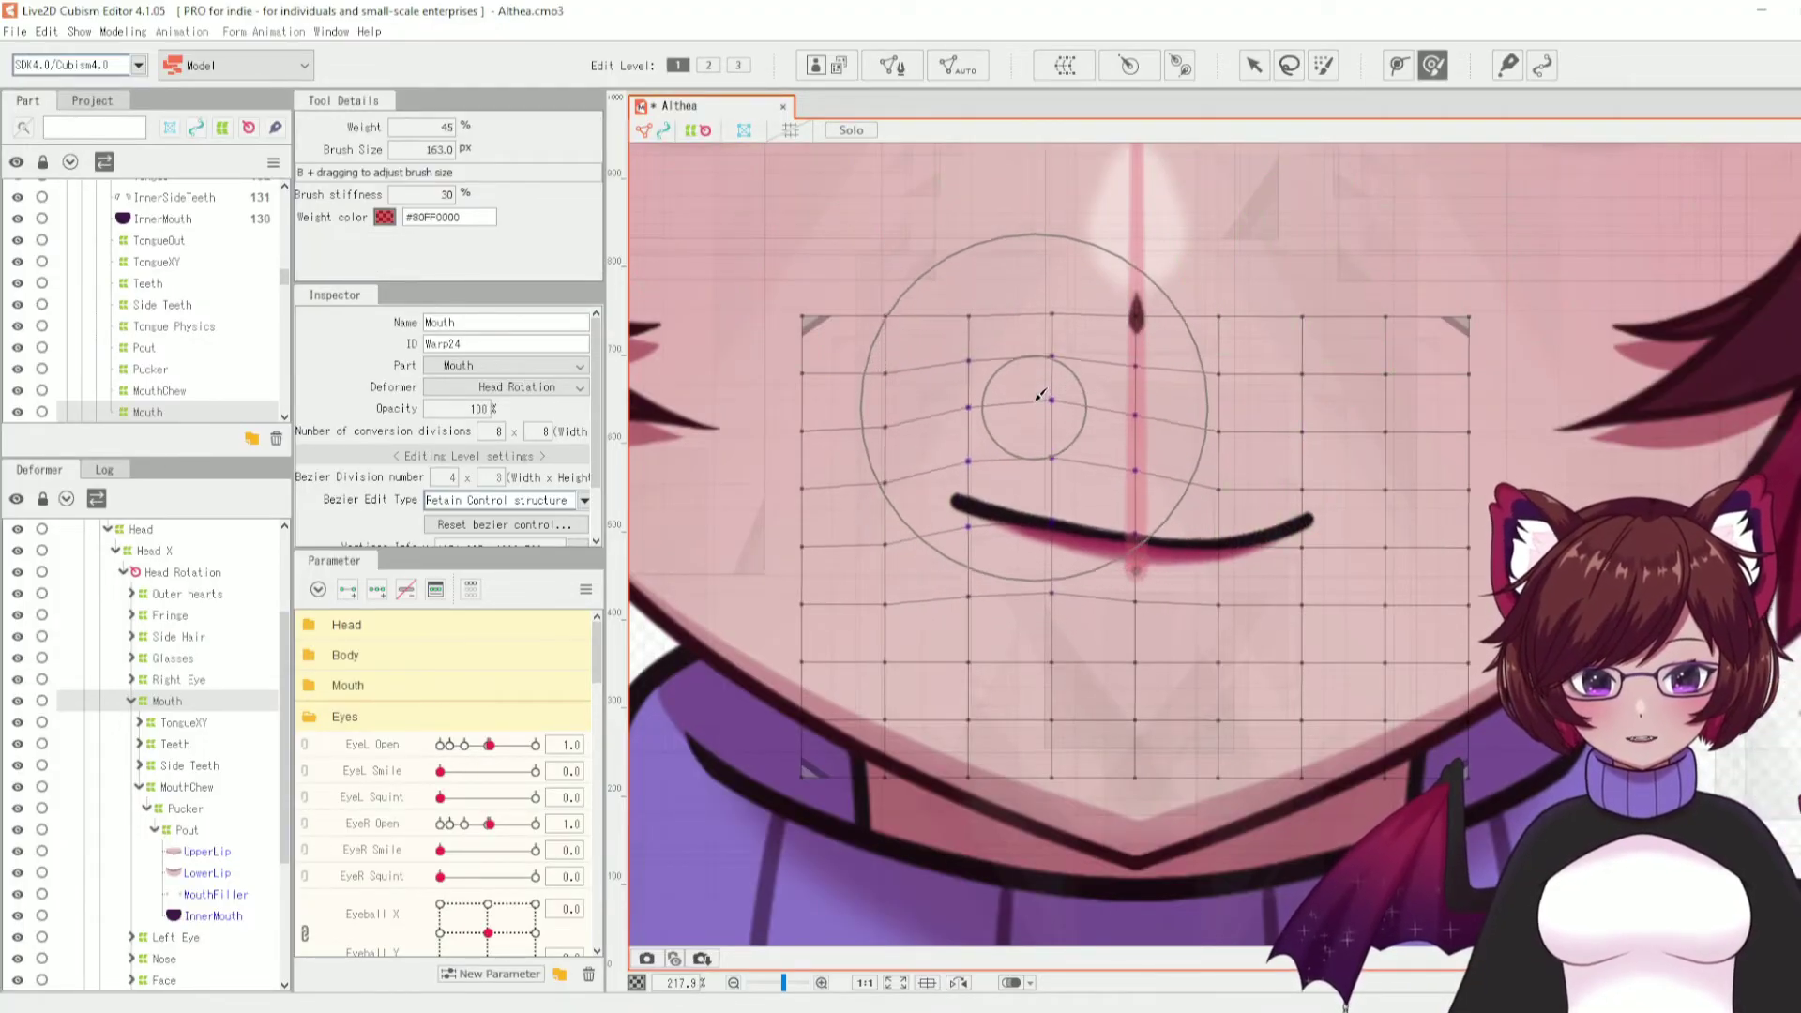
- At edit level 3, try pulling the Mouth deformer's upper-left corner point upward, undo it, and return to edit level 2
left_click(738, 65)
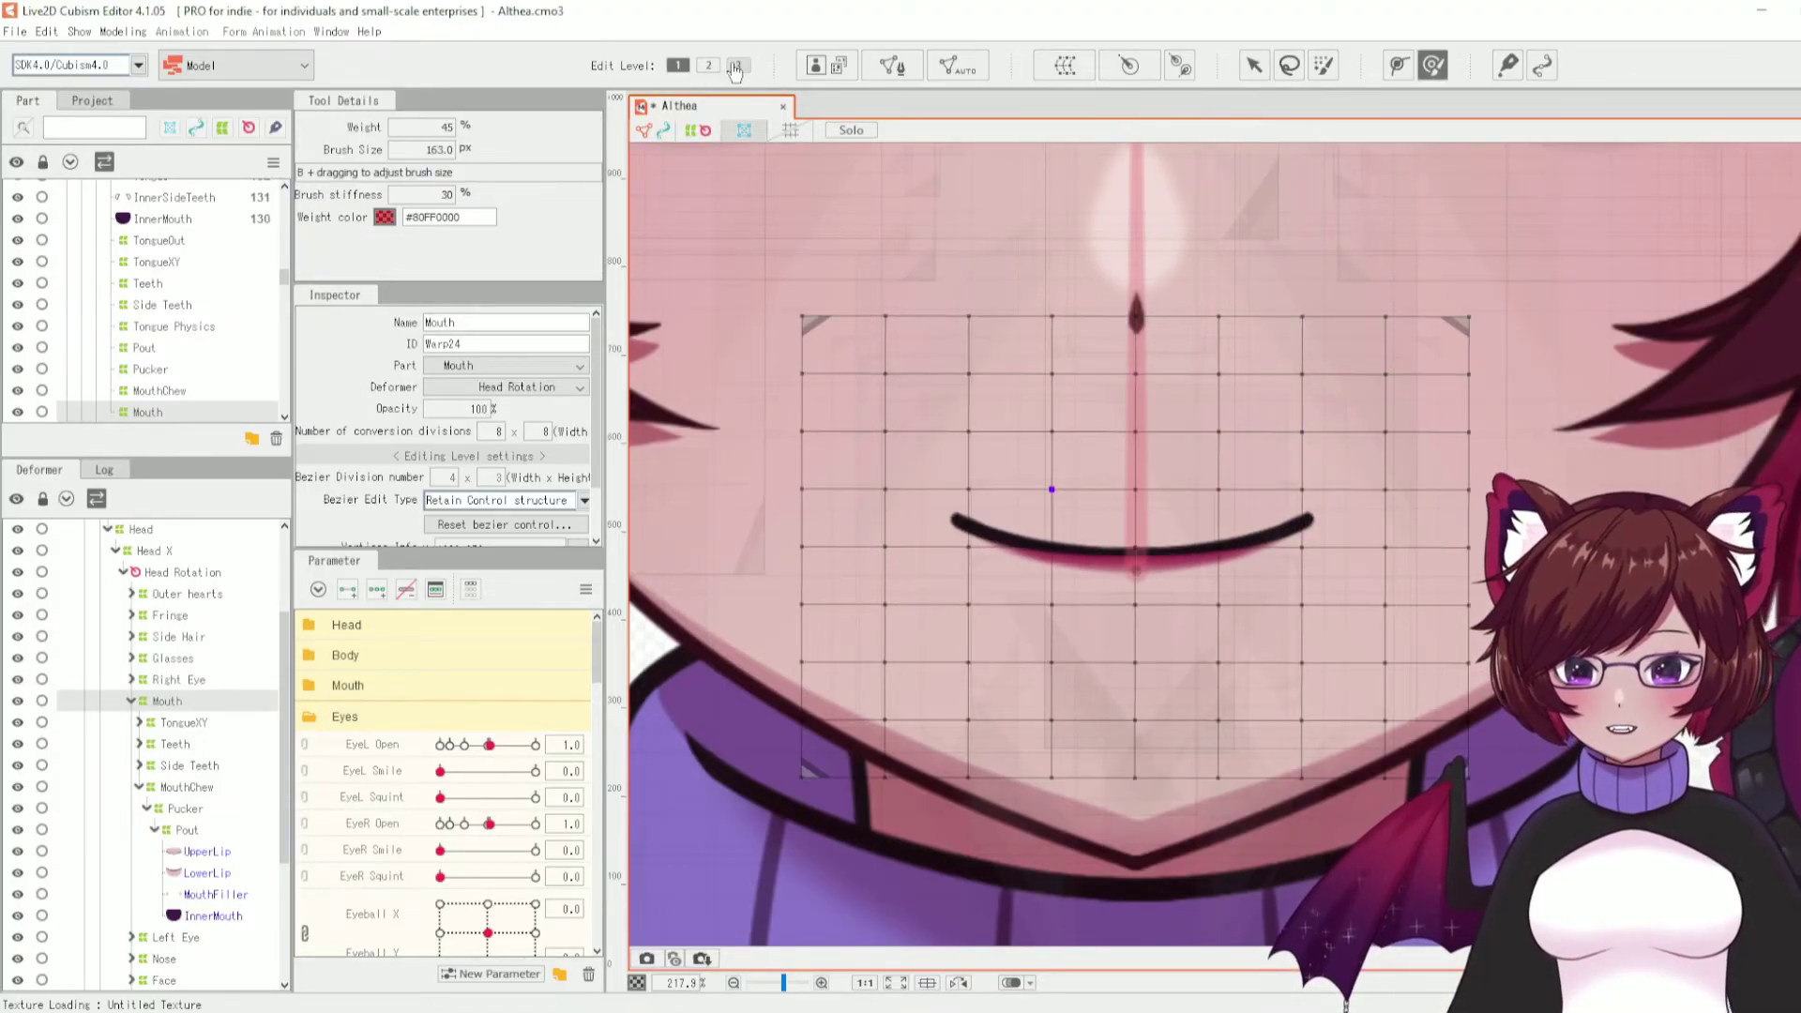
left_click(1253, 65)
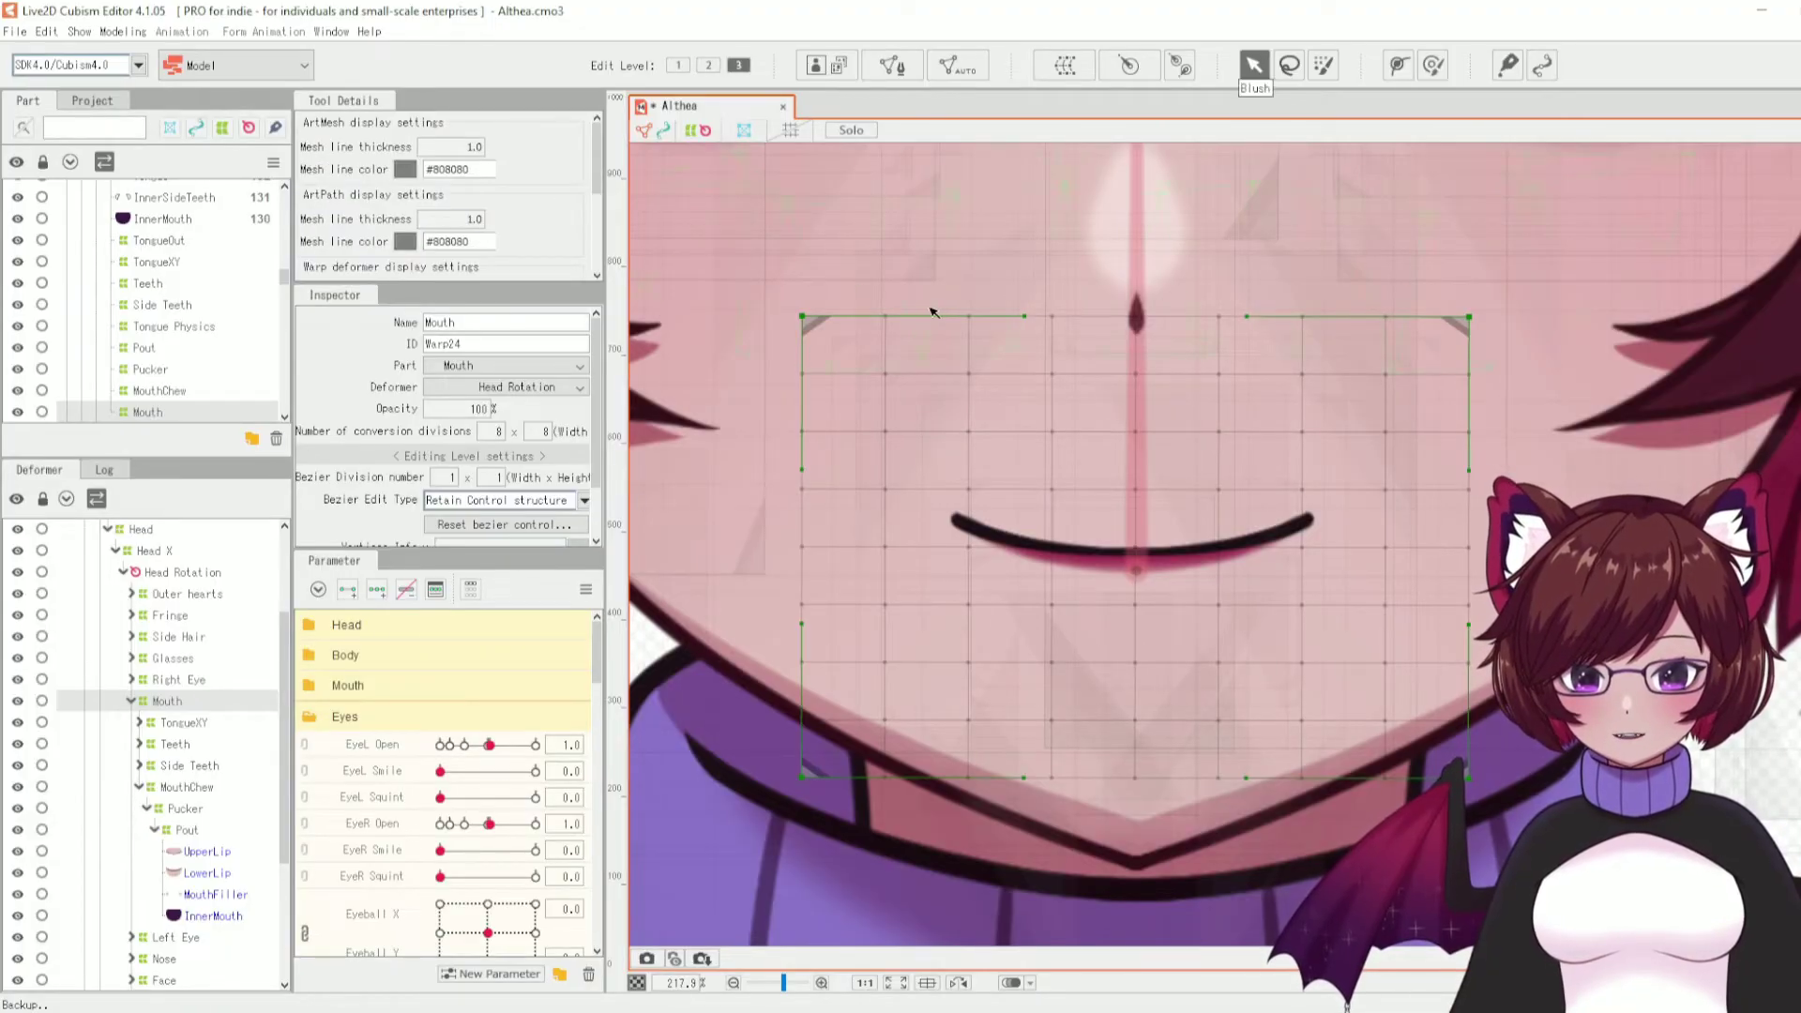
left_click_drag(802, 316, 836, 201)
key("ctrl+z")
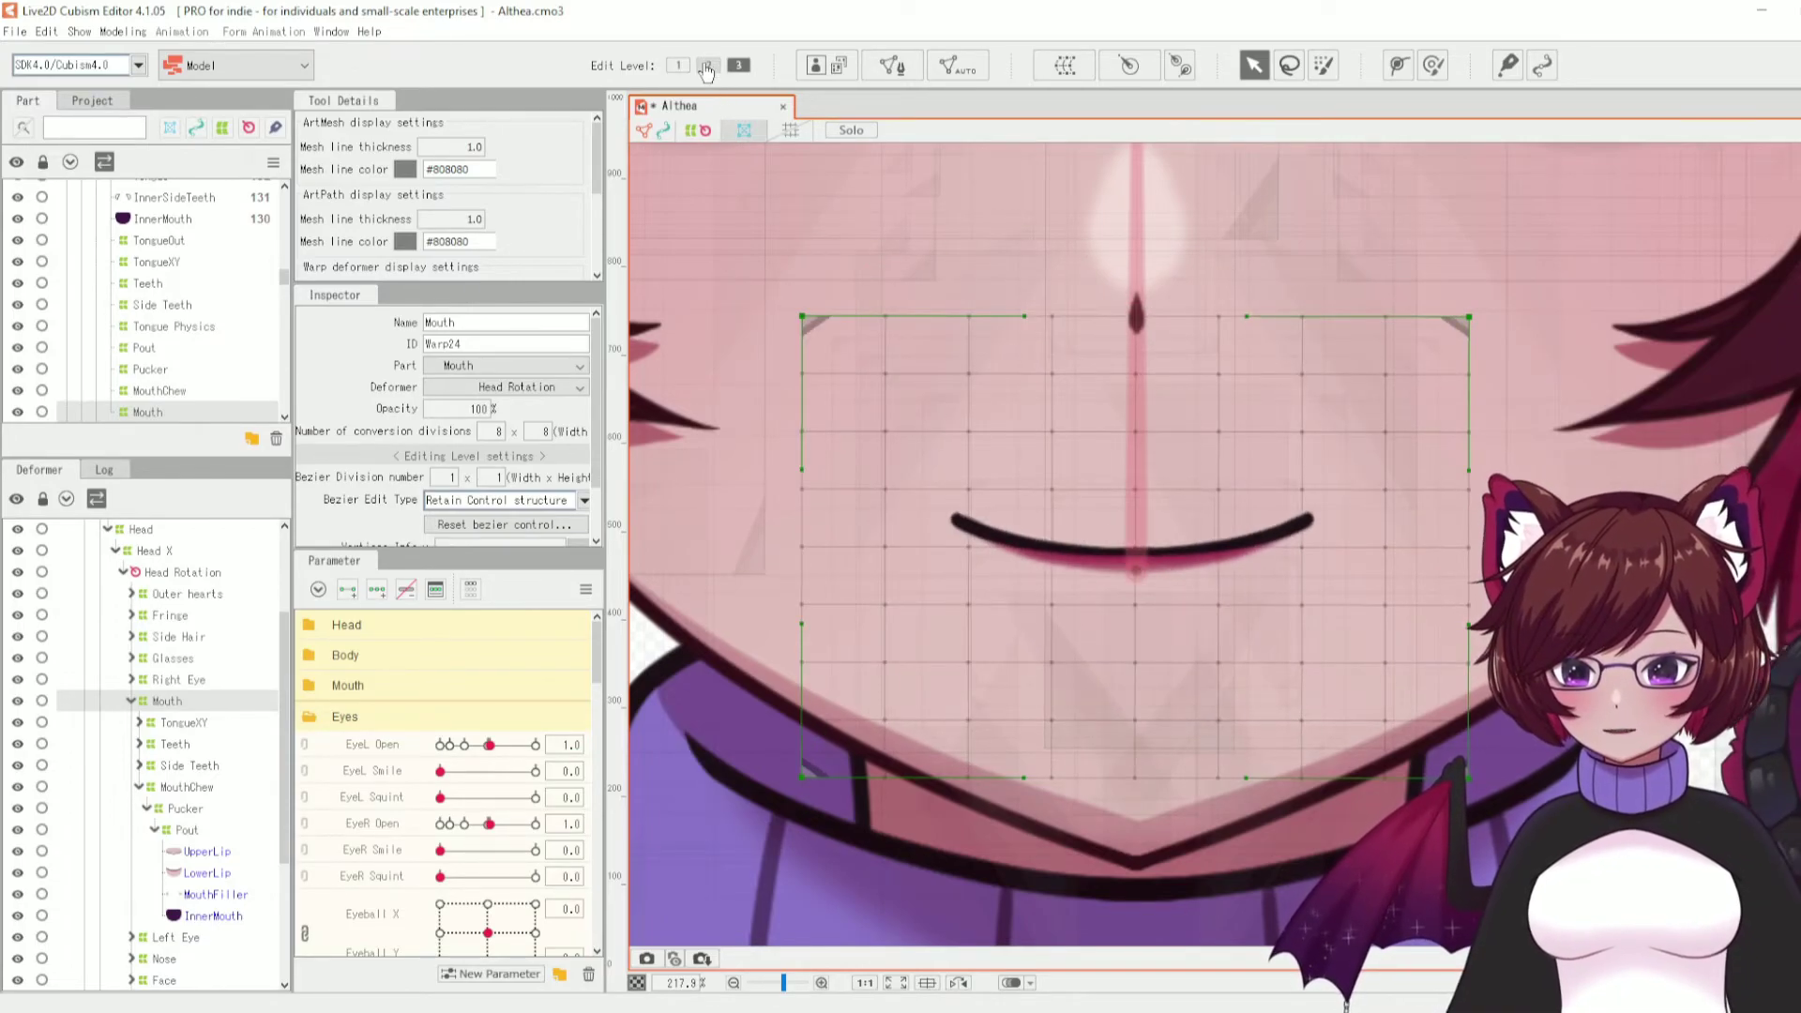
left_click(708, 67)
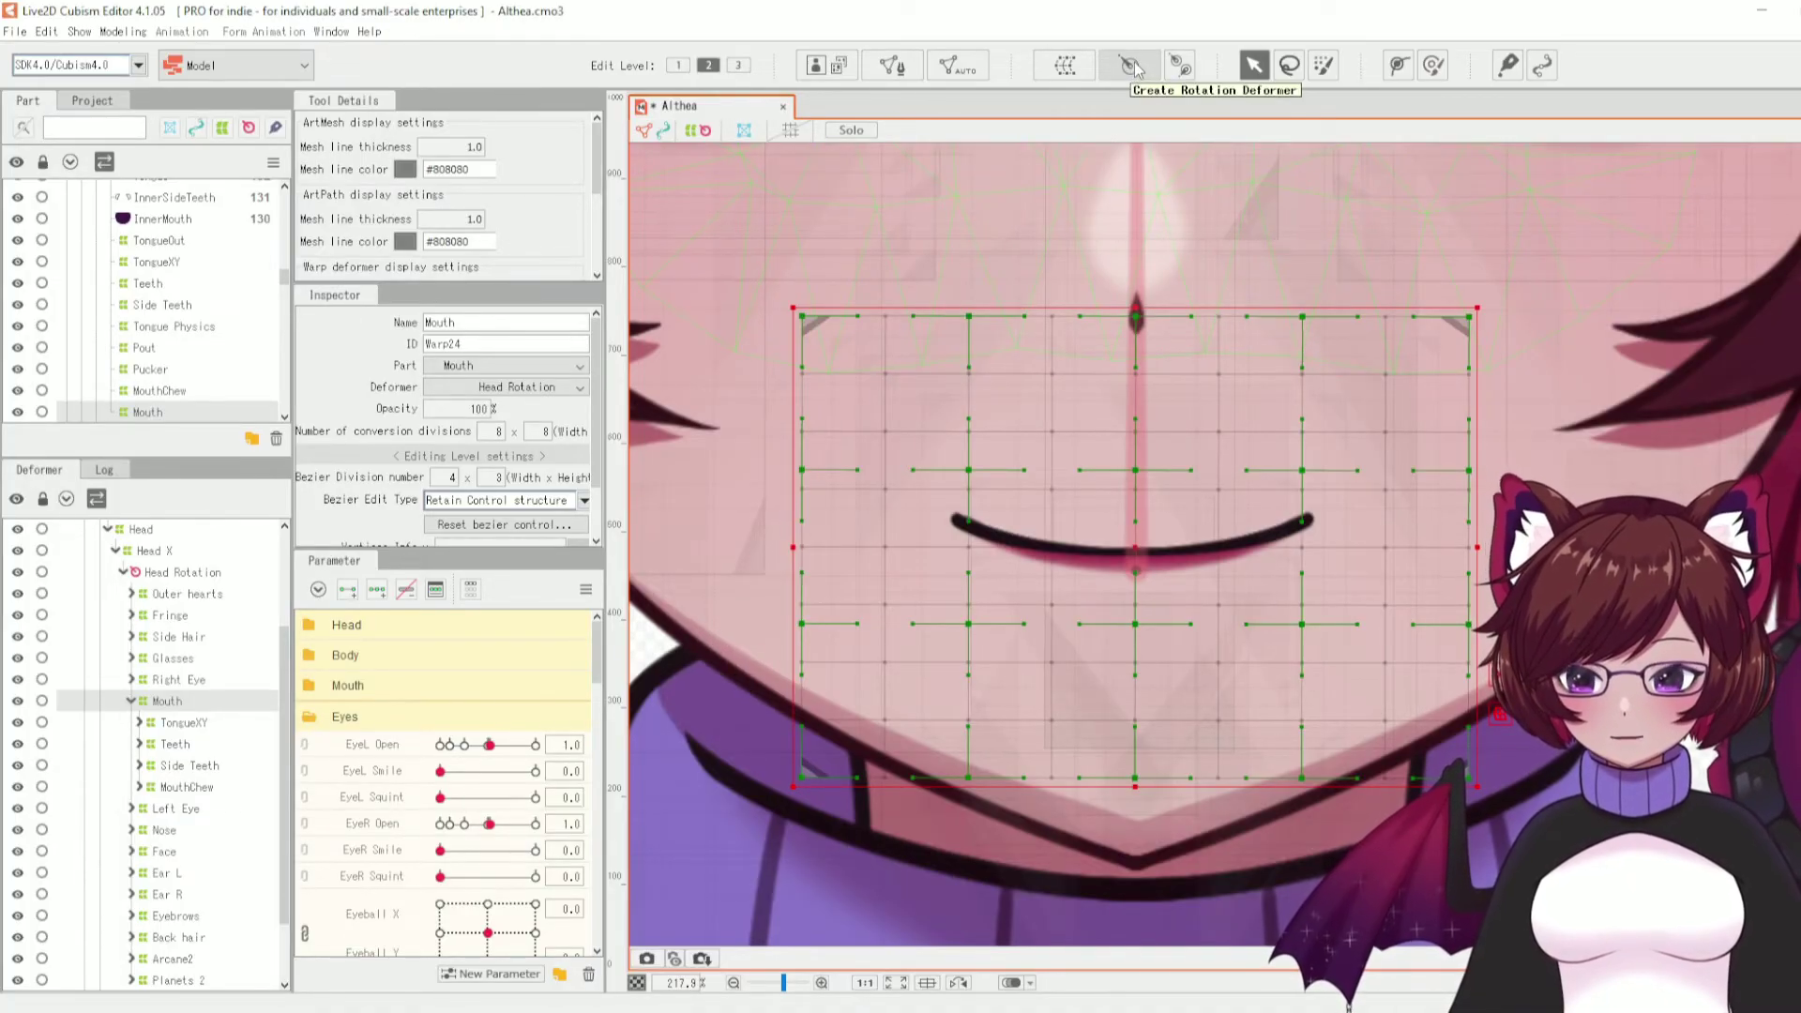
- Create a rotation deformer named Mouth Rotation as parent of the Mouth deformer
left_click(1134, 62)
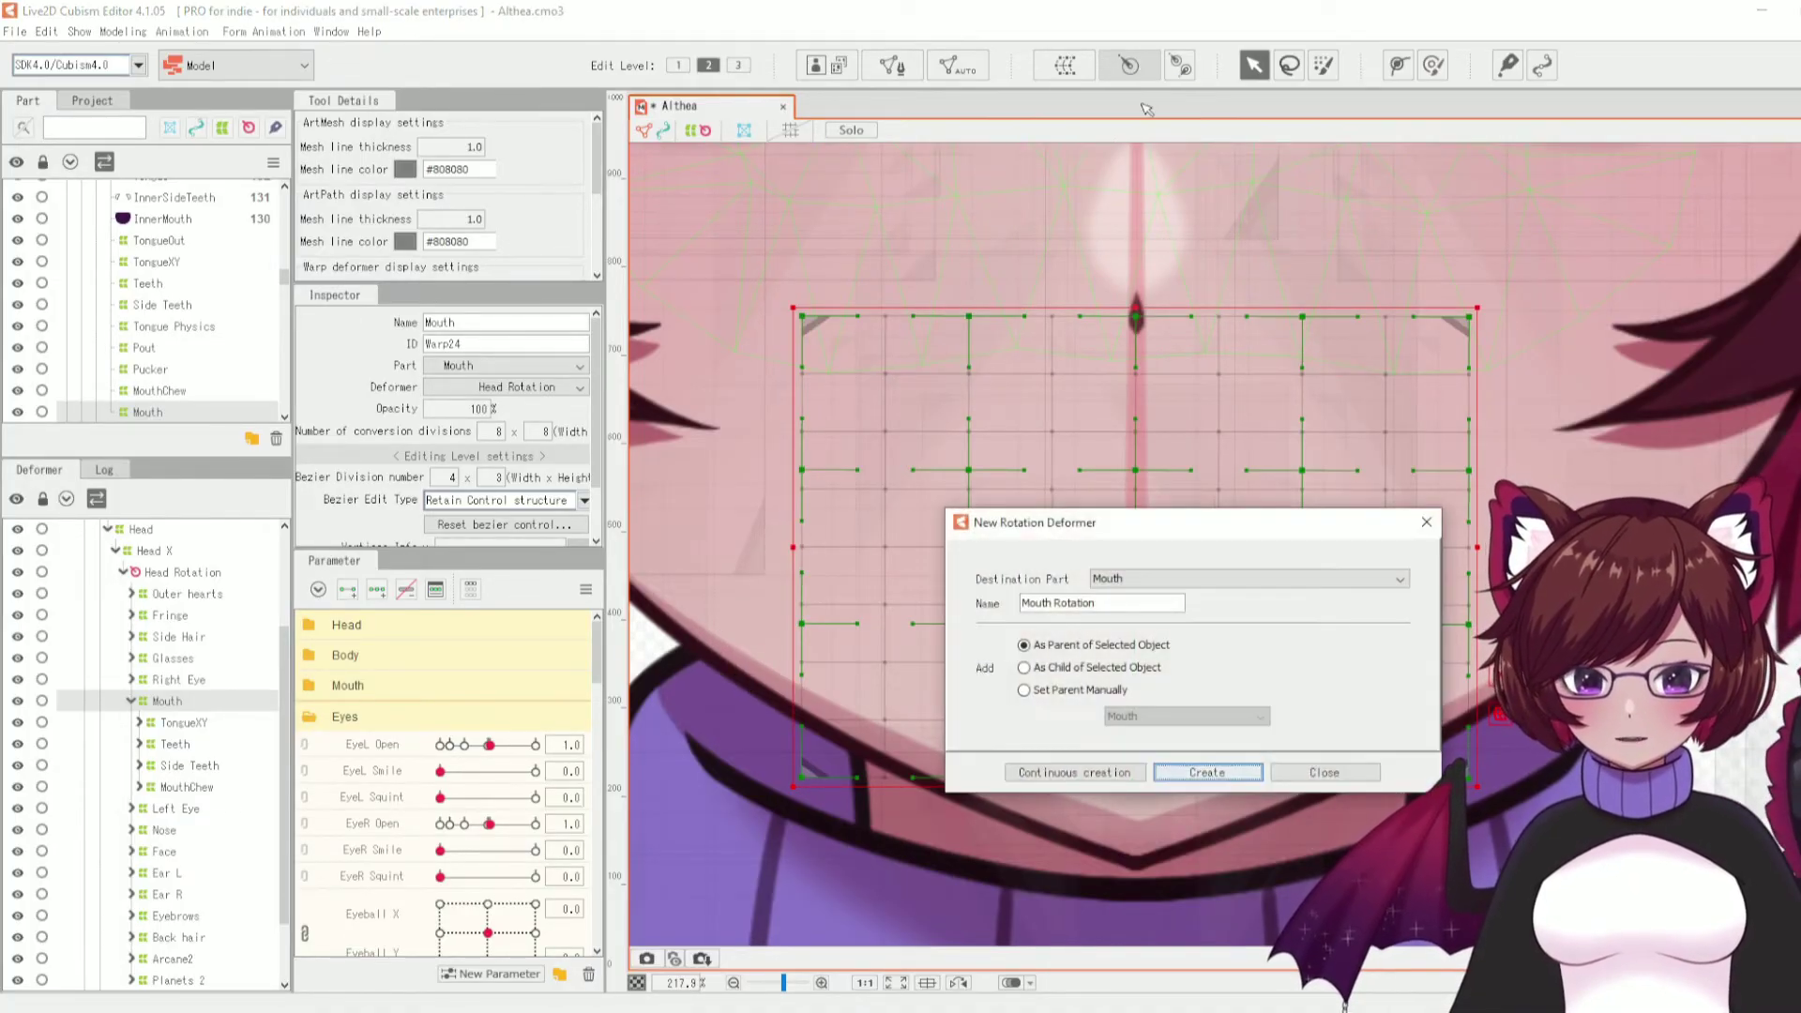
left_click(1206, 772)
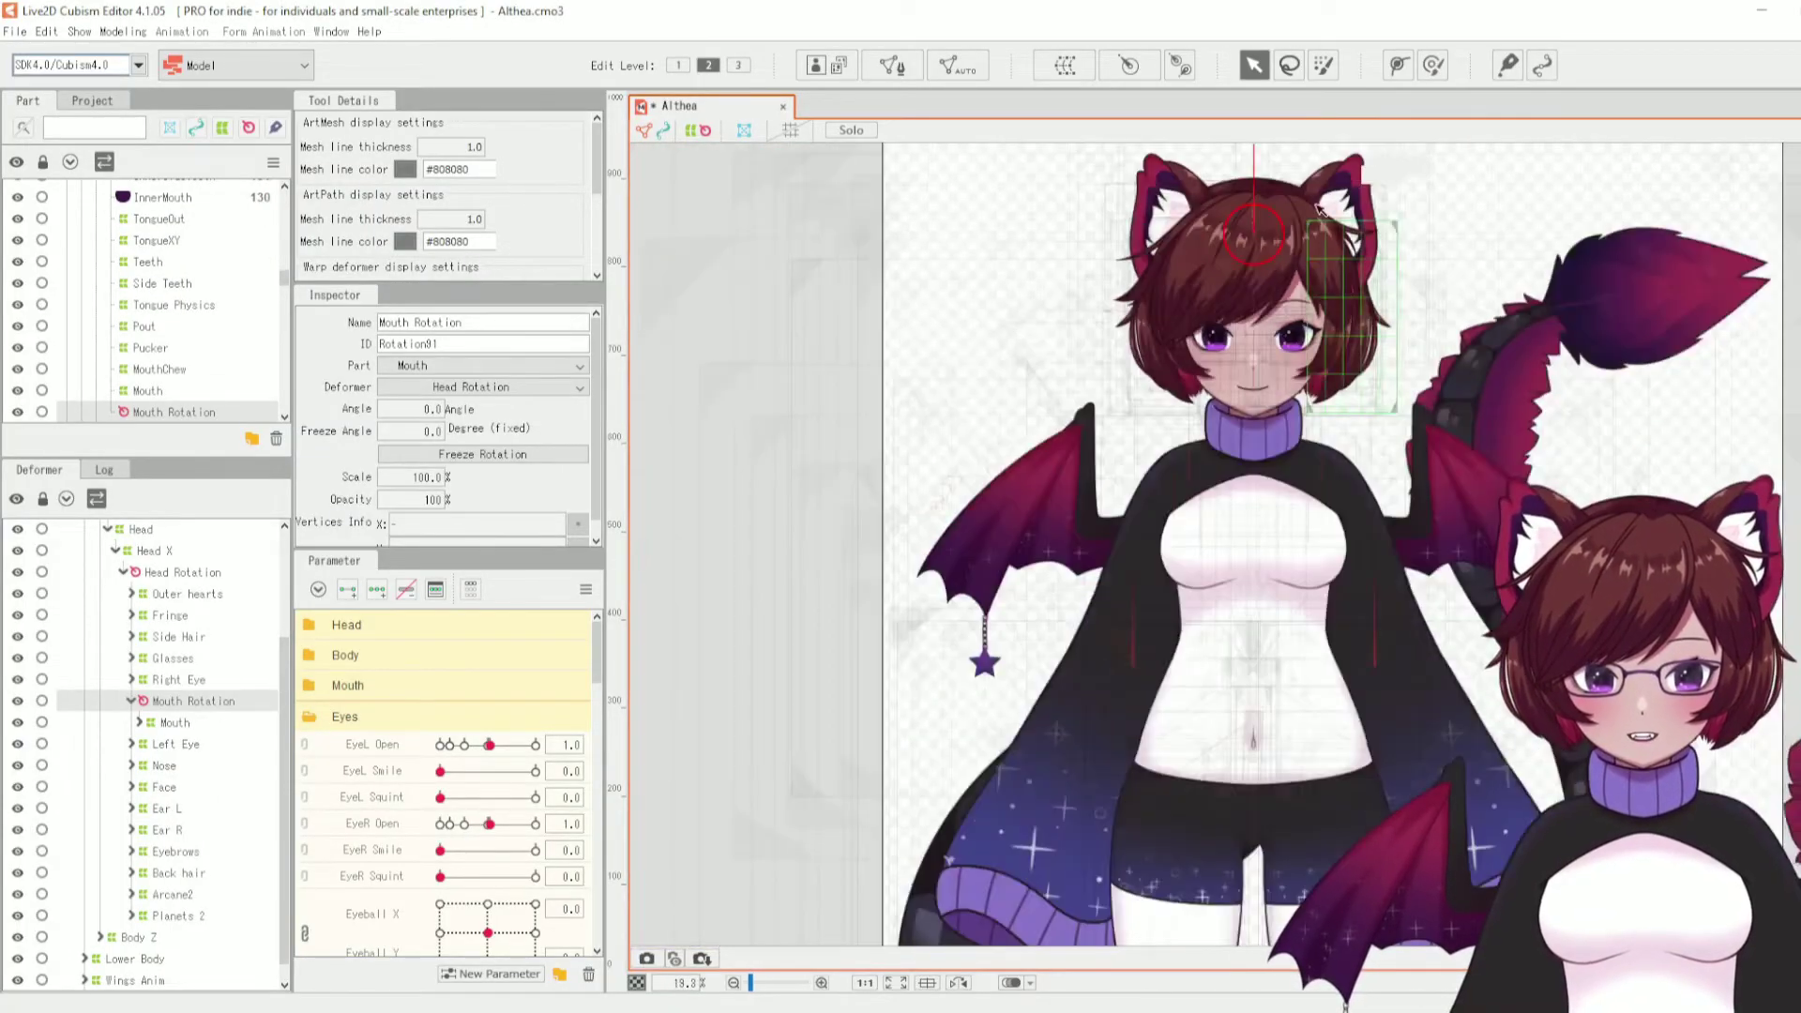
- Reposition the Mouth Rotation deformer's pivot from the forehead onto the center of the mouth and try rotating it slightly
scroll(1303, 167, "up", 2)
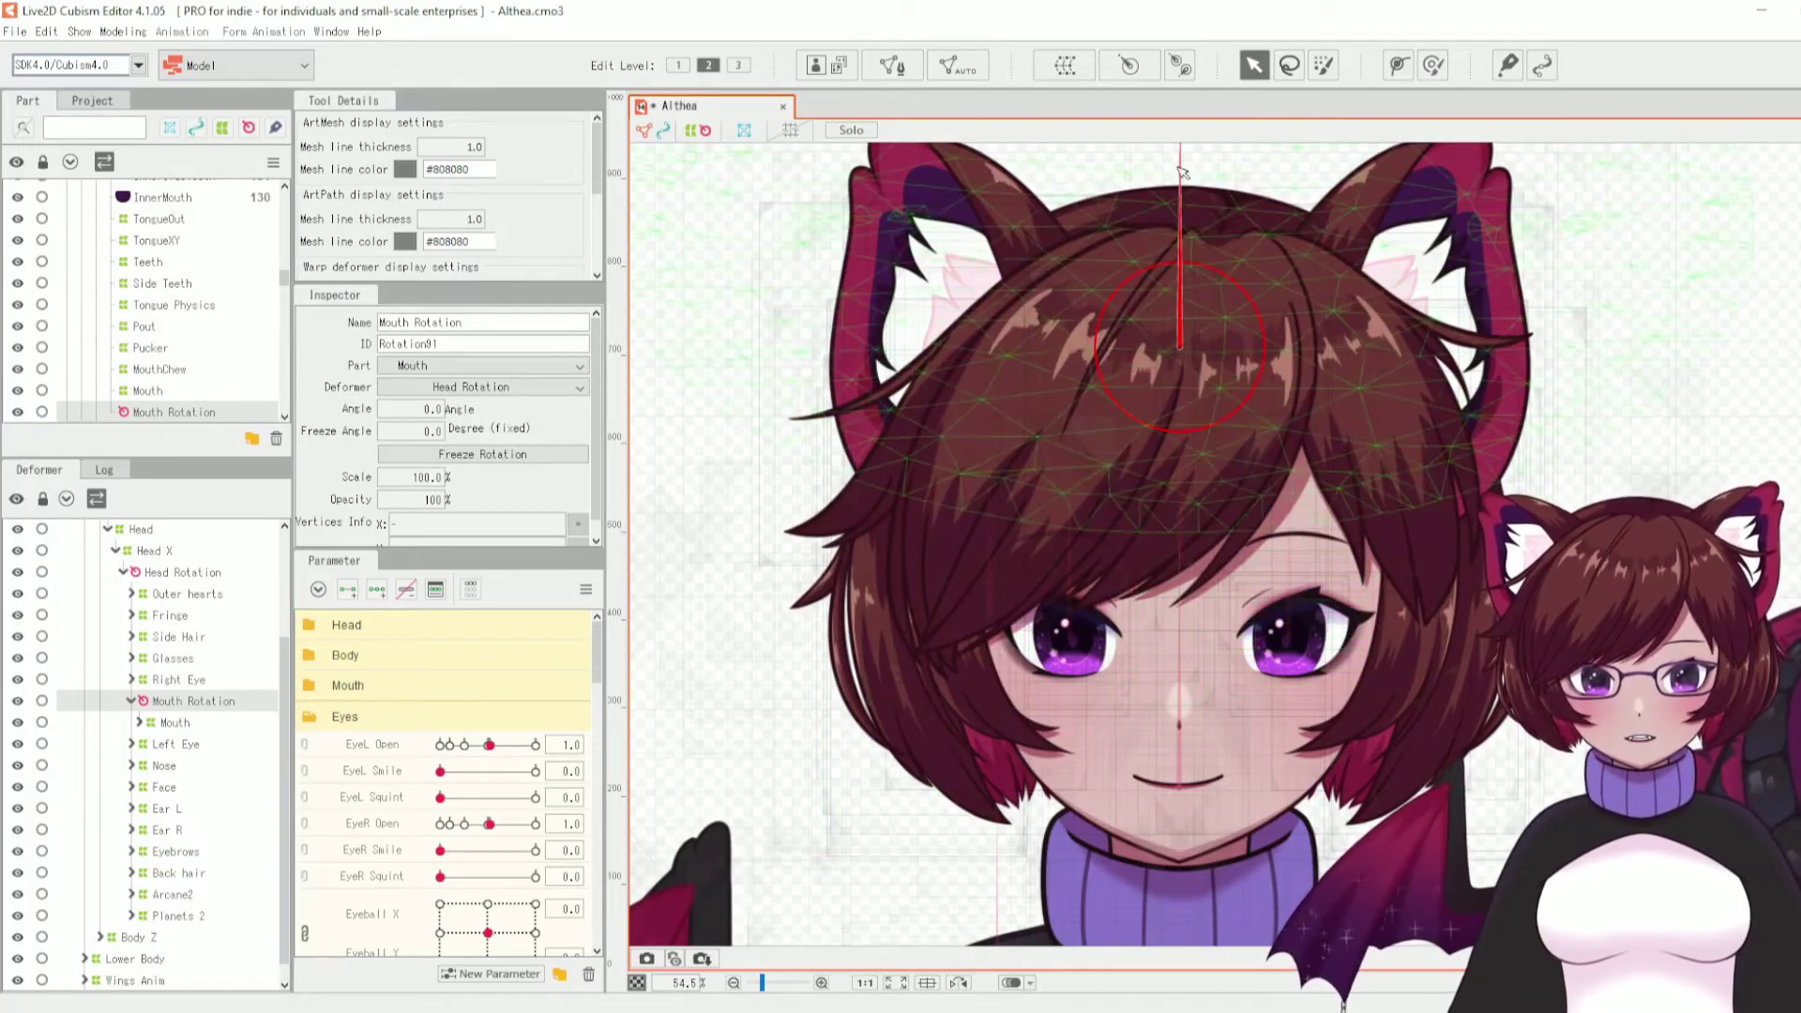
scroll(1184, 213, "down", 2)
scroll(1184, 213, "down", 2)
scroll(1180, 315, "up", 4)
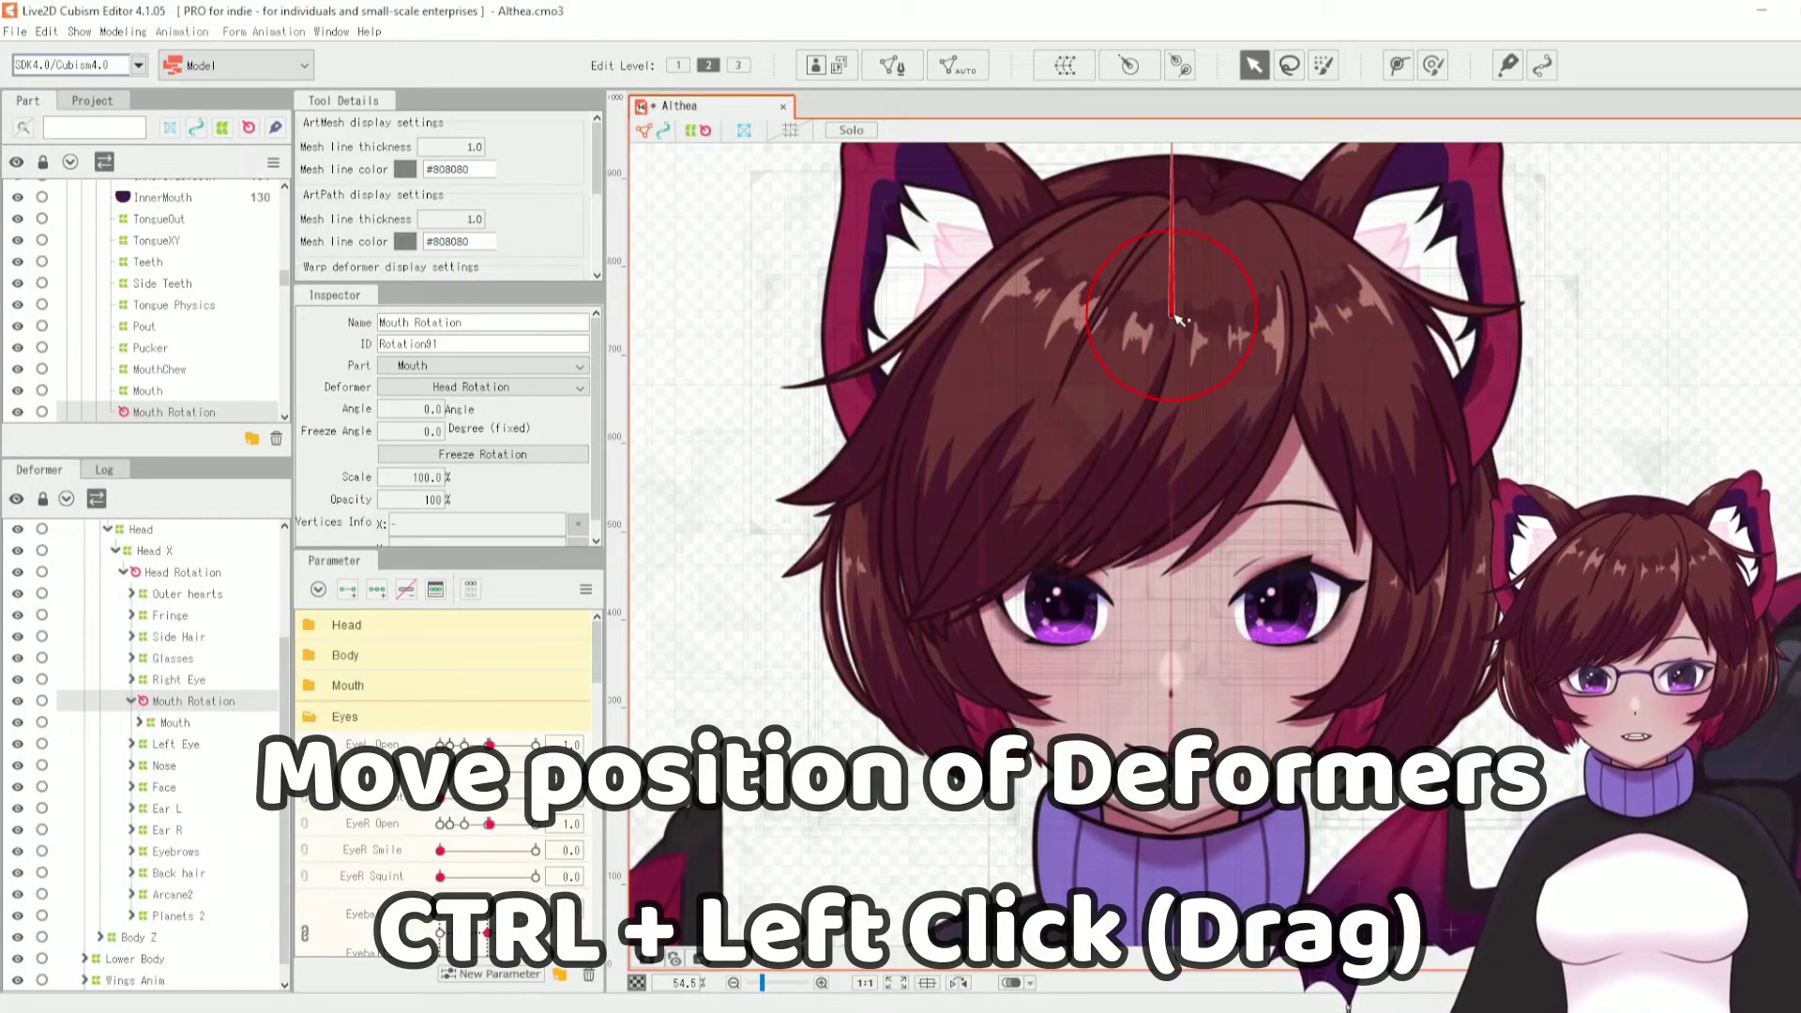
left_click_drag(1164, 690, 1164, 787)
scroll(1178, 869, "up", 2)
mouse_move(1169, 345)
left_mouse_down()
mouse_move(1070, 356)
mouse_move(1297, 435)
mouse_move(1107, 398)
mouse_move(994, 324)
mouse_move(1184, 342)
left_mouse_up()
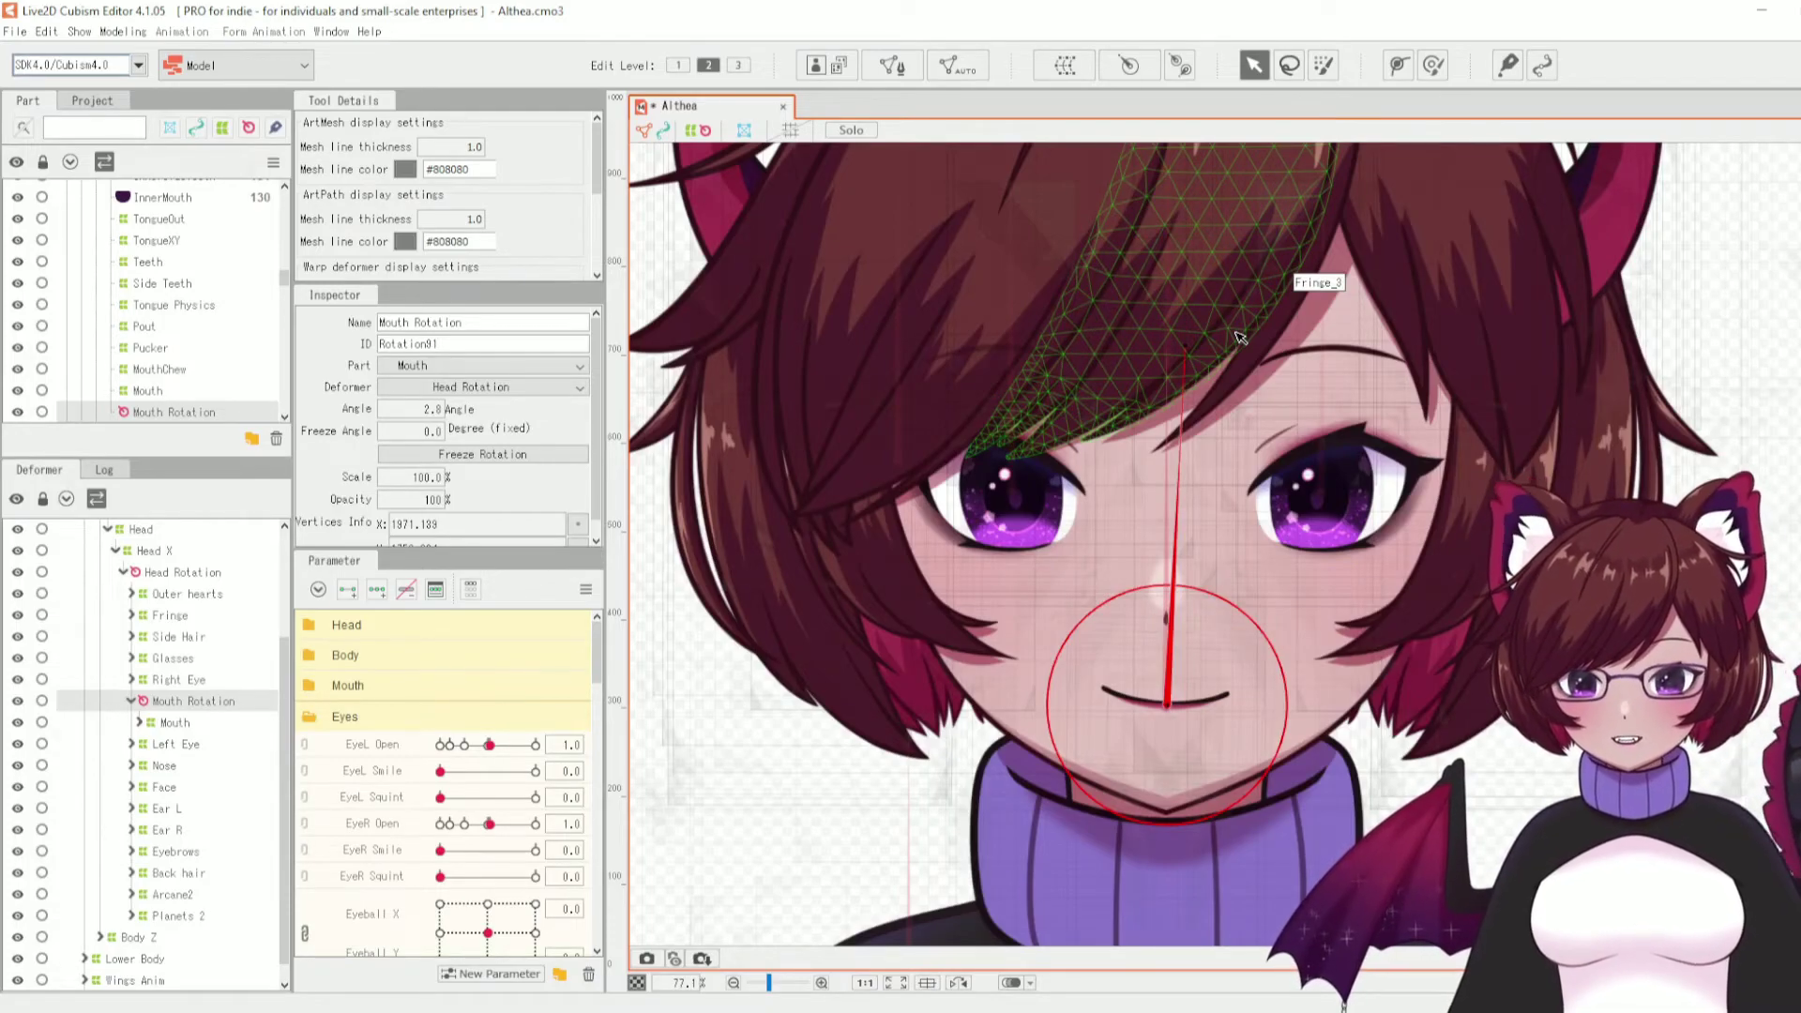
scroll(1186, 622, "up", 2)
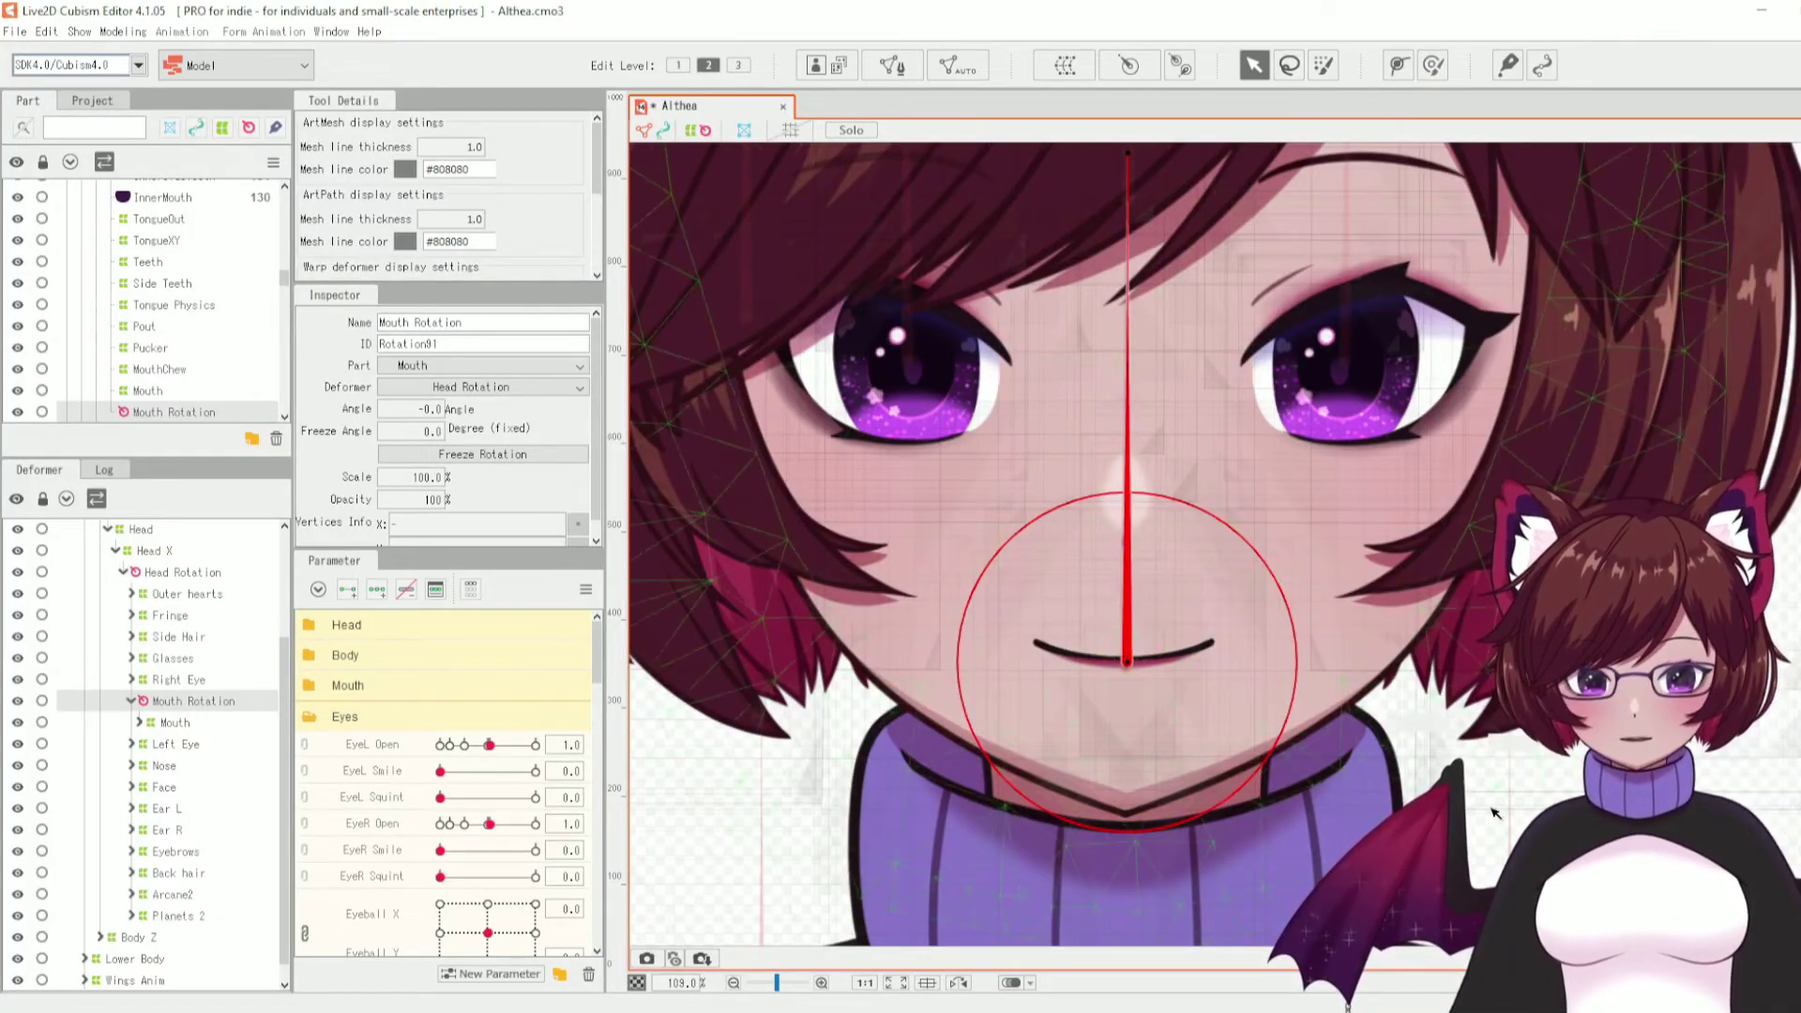
- Create a warp deformer as parent of Mouth Rotation with 2 × 2 Bezier and 5 × 5 conversion divisions, and shift it up and to the right
left_click(1064, 65)
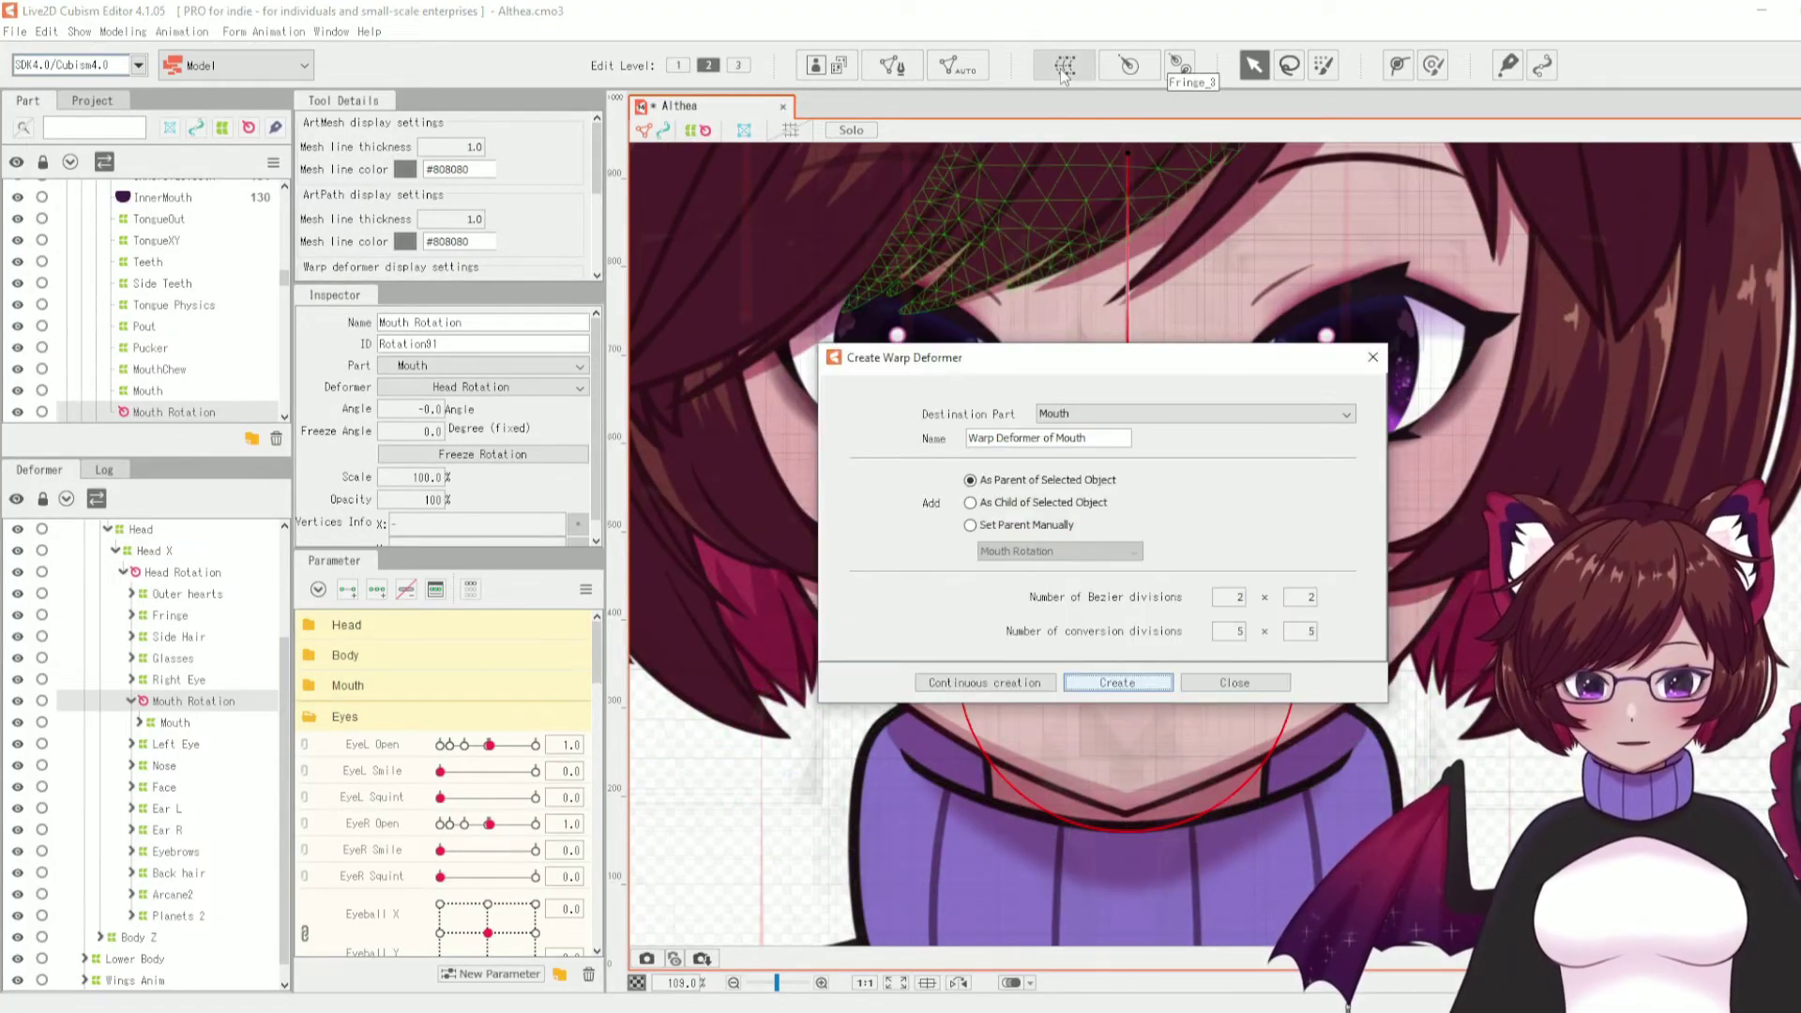
left_click(1117, 683)
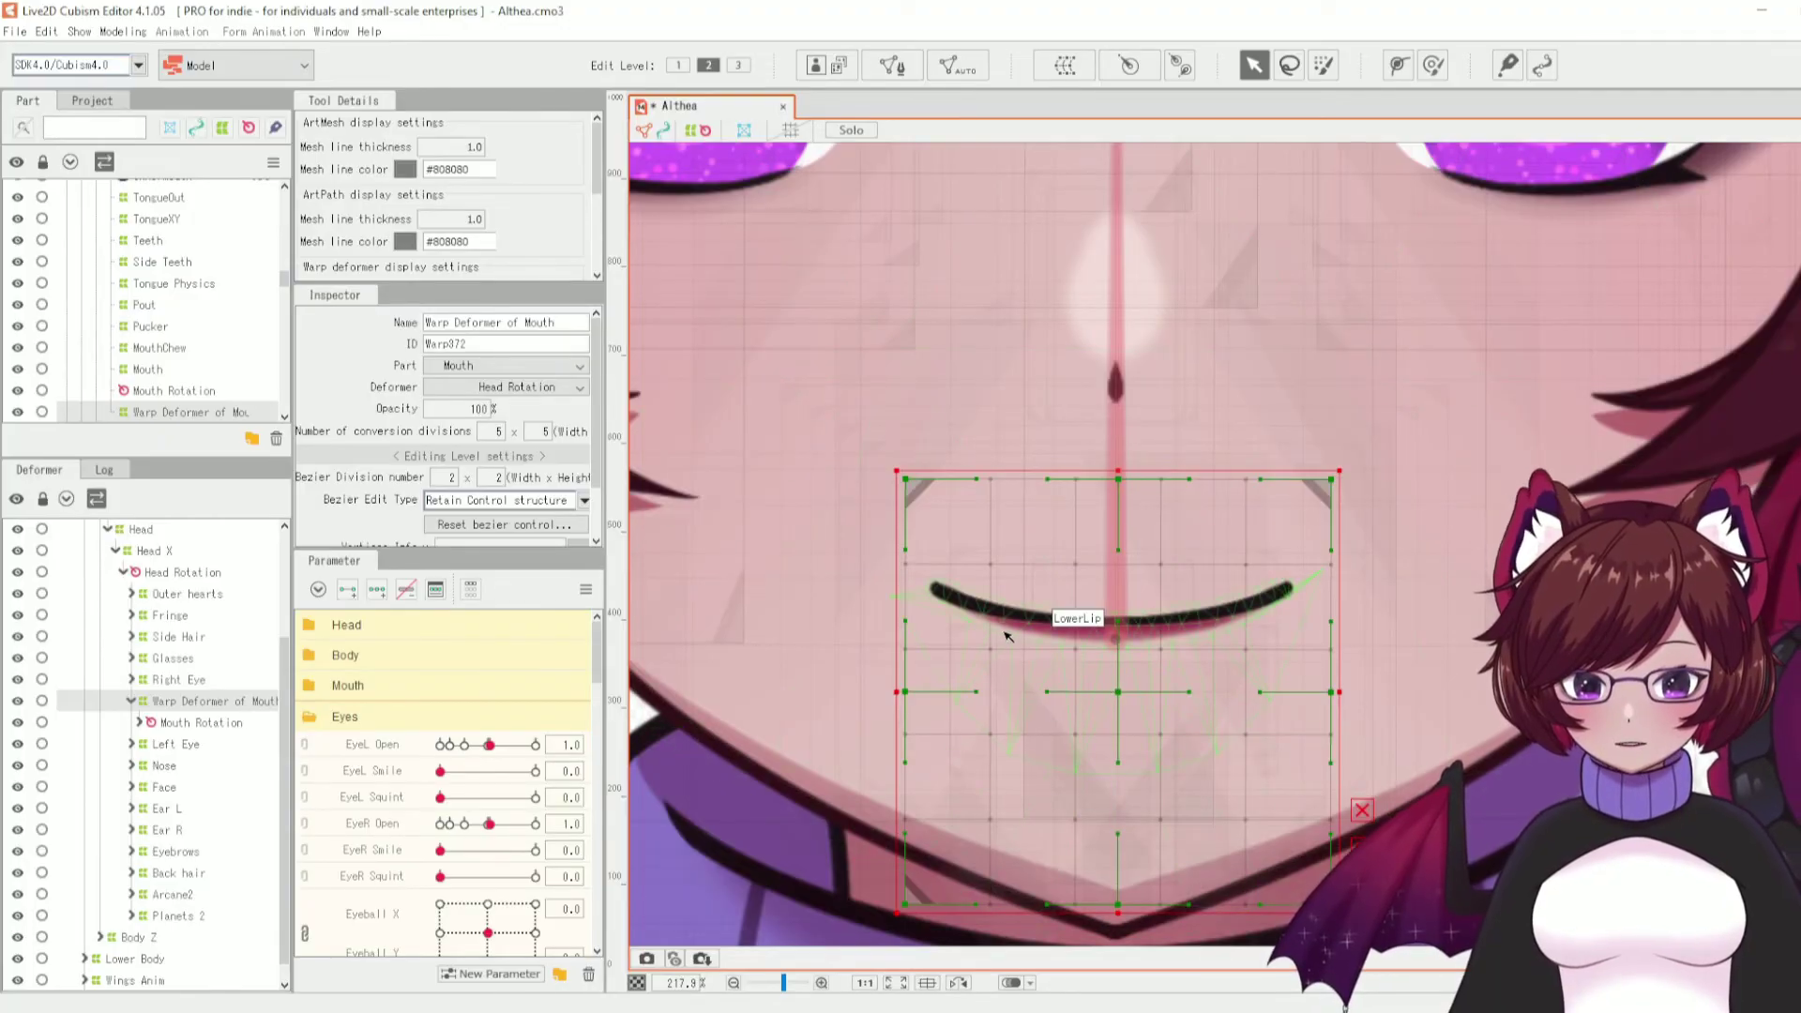
left_click(1116, 724)
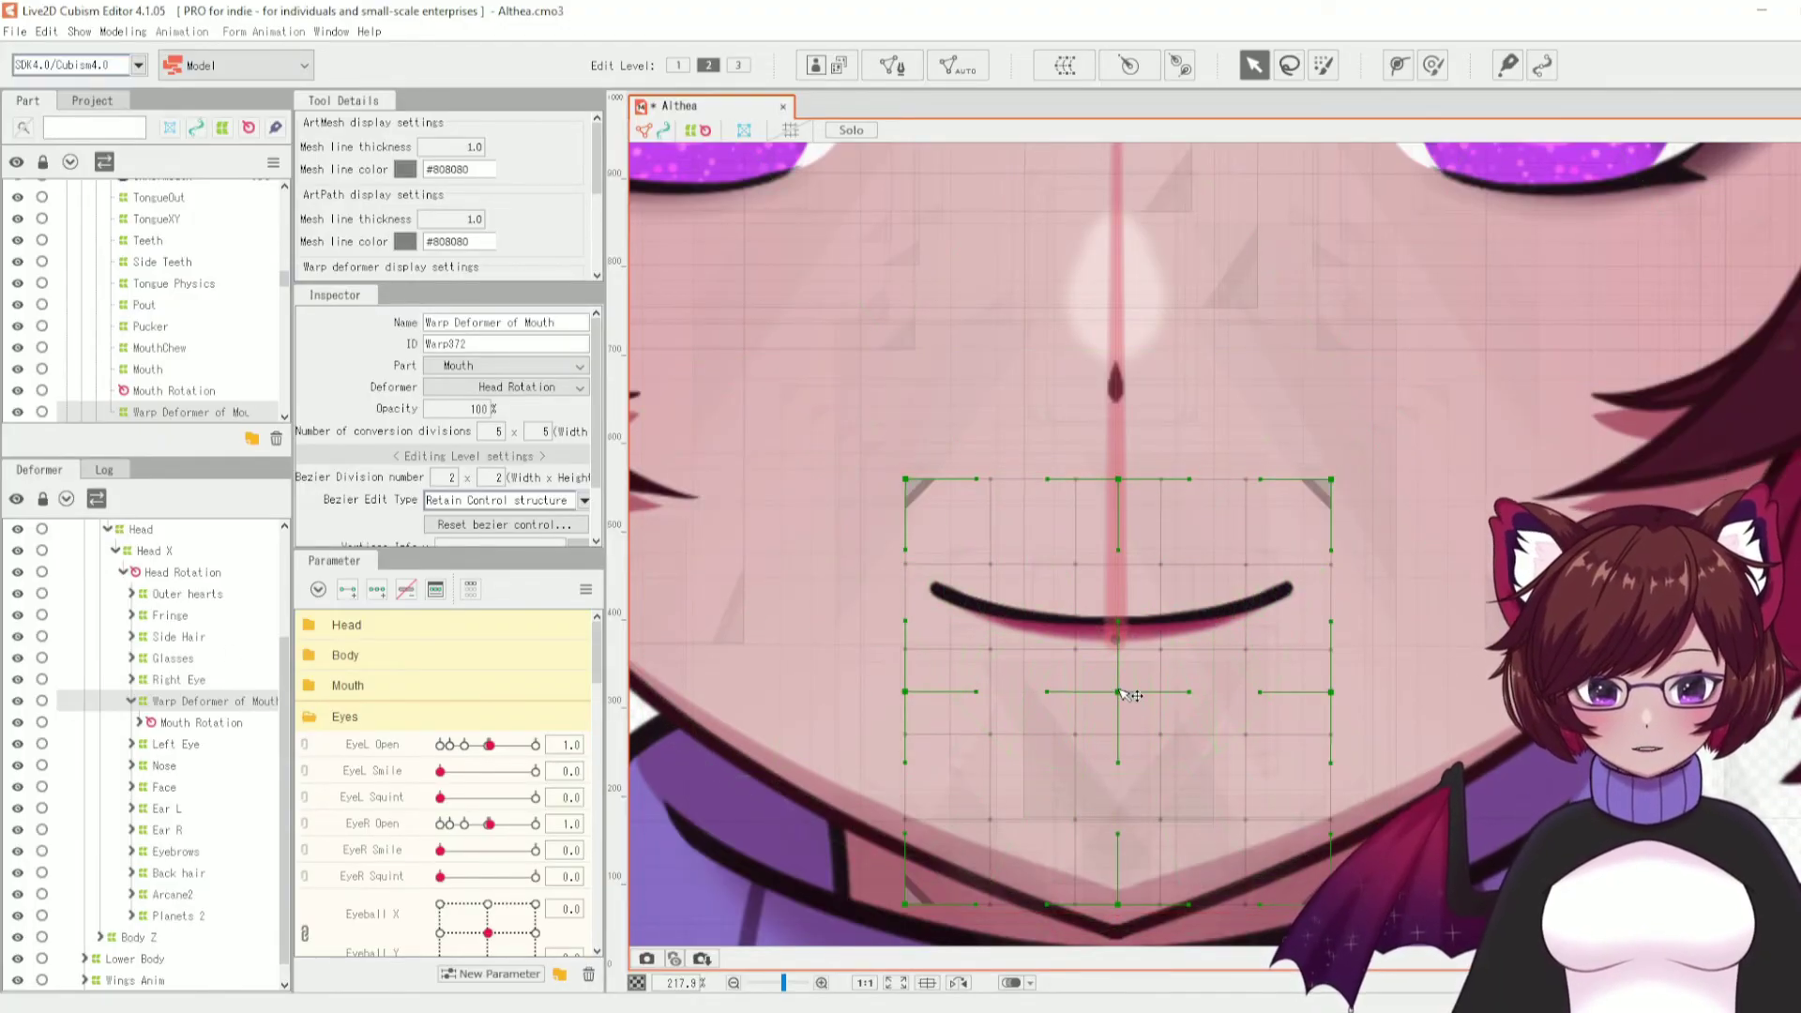
mouse_move(1119, 695)
left_mouse_down()
mouse_move(1186, 691)
mouse_move(1032, 619)
mouse_move(953, 513)
mouse_move(947, 563)
mouse_move(1144, 694)
mouse_move(1224, 527)
mouse_move(1003, 806)
mouse_move(994, 778)
mouse_move(1278, 590)
mouse_move(1374, 645)
left_mouse_up()
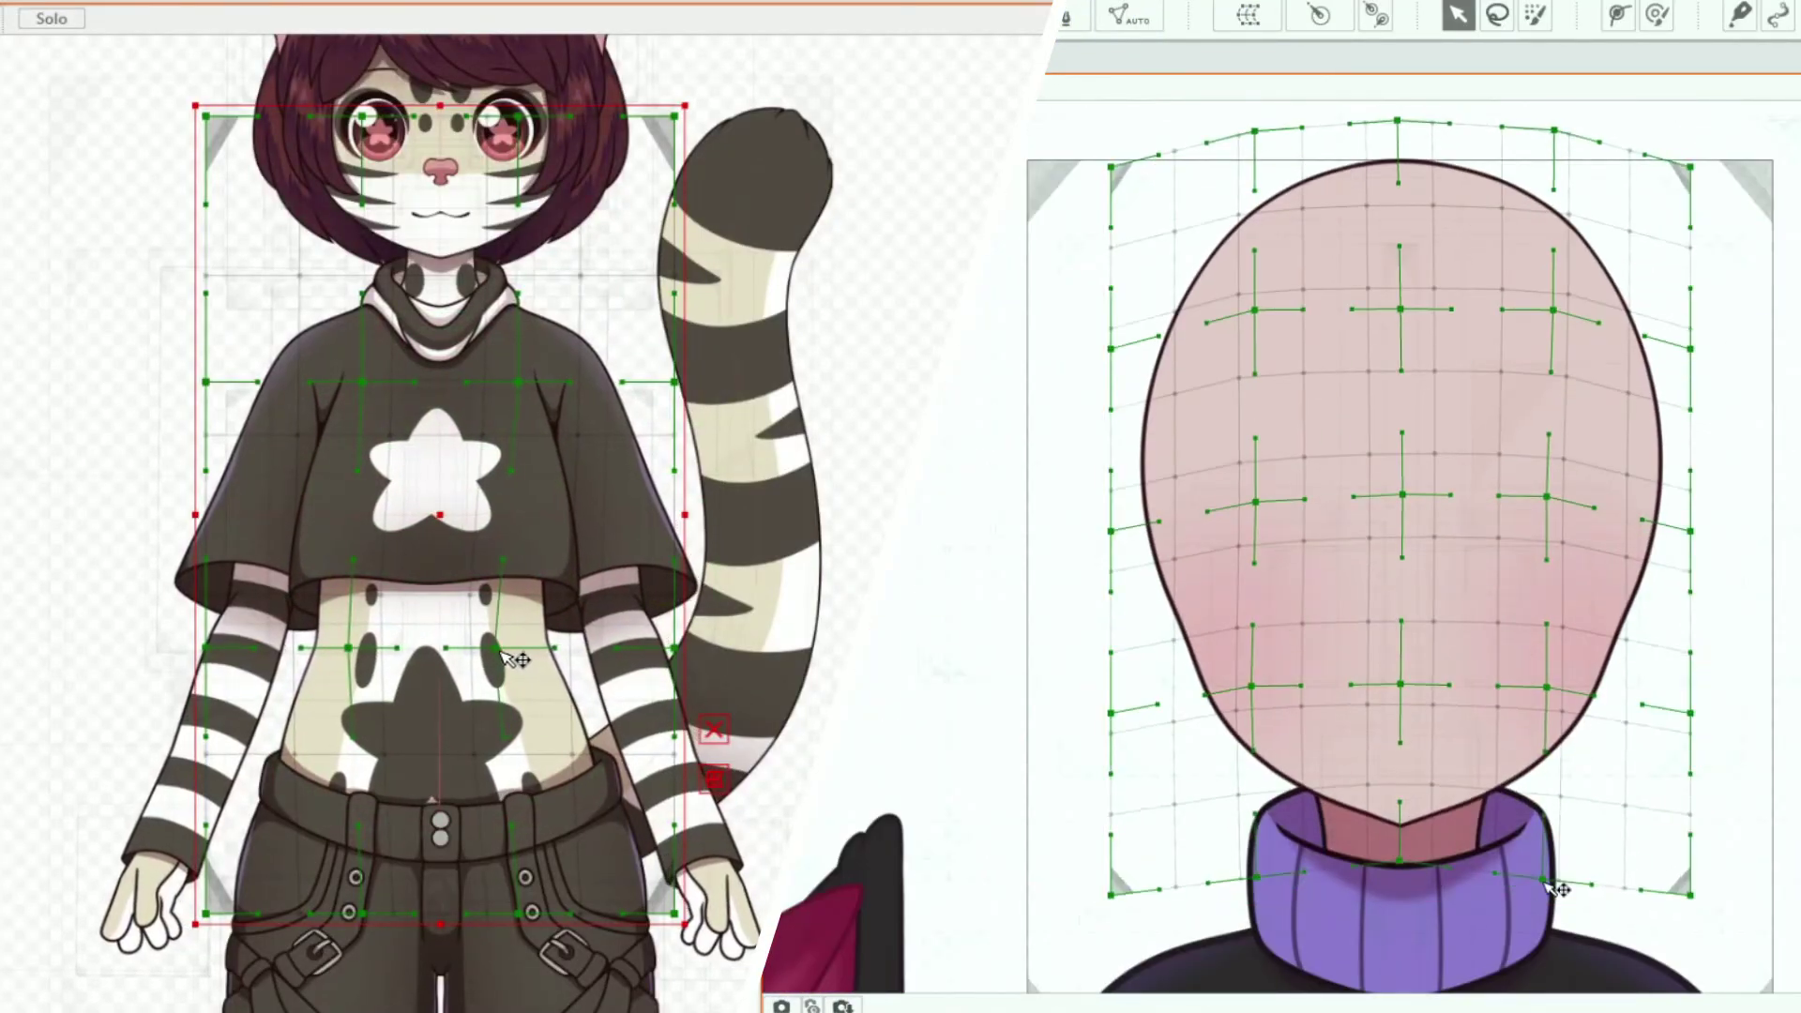
- Shift the upper inner Bezier points of the striped character's body warp deformer to the left and nudge the lower-left inner point upward
left_click(373, 433)
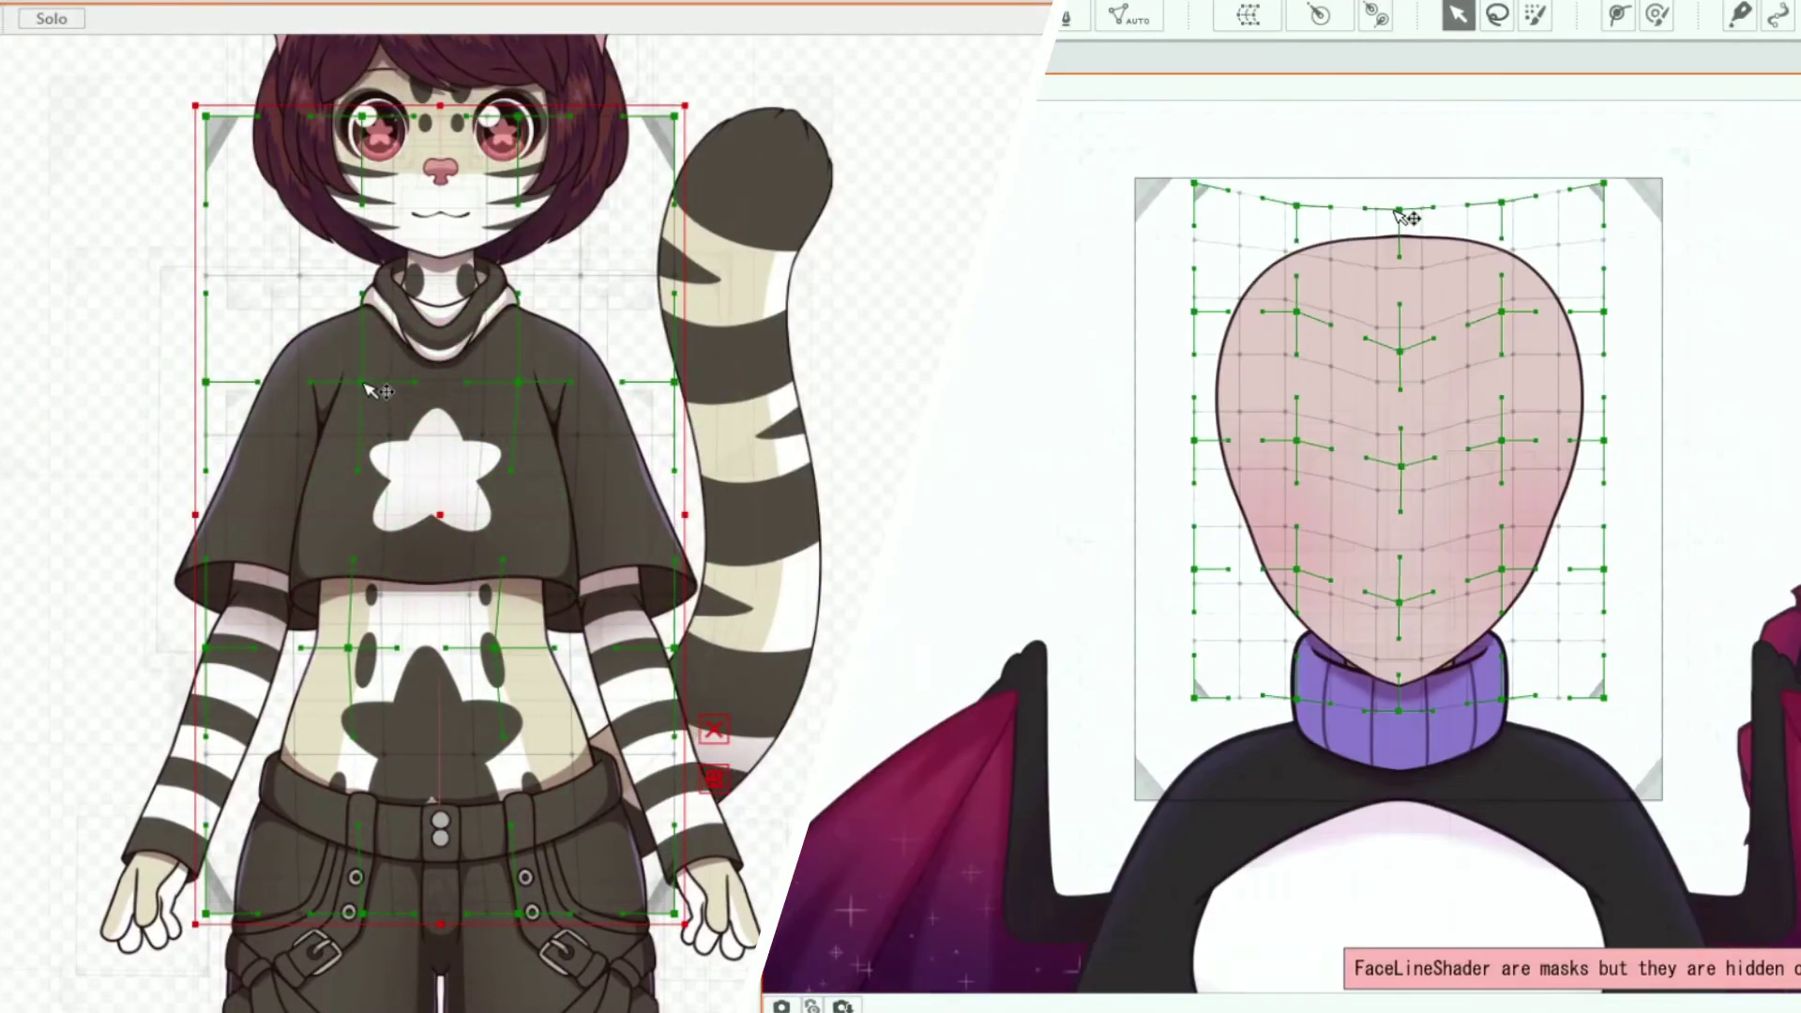
left_click(507, 387)
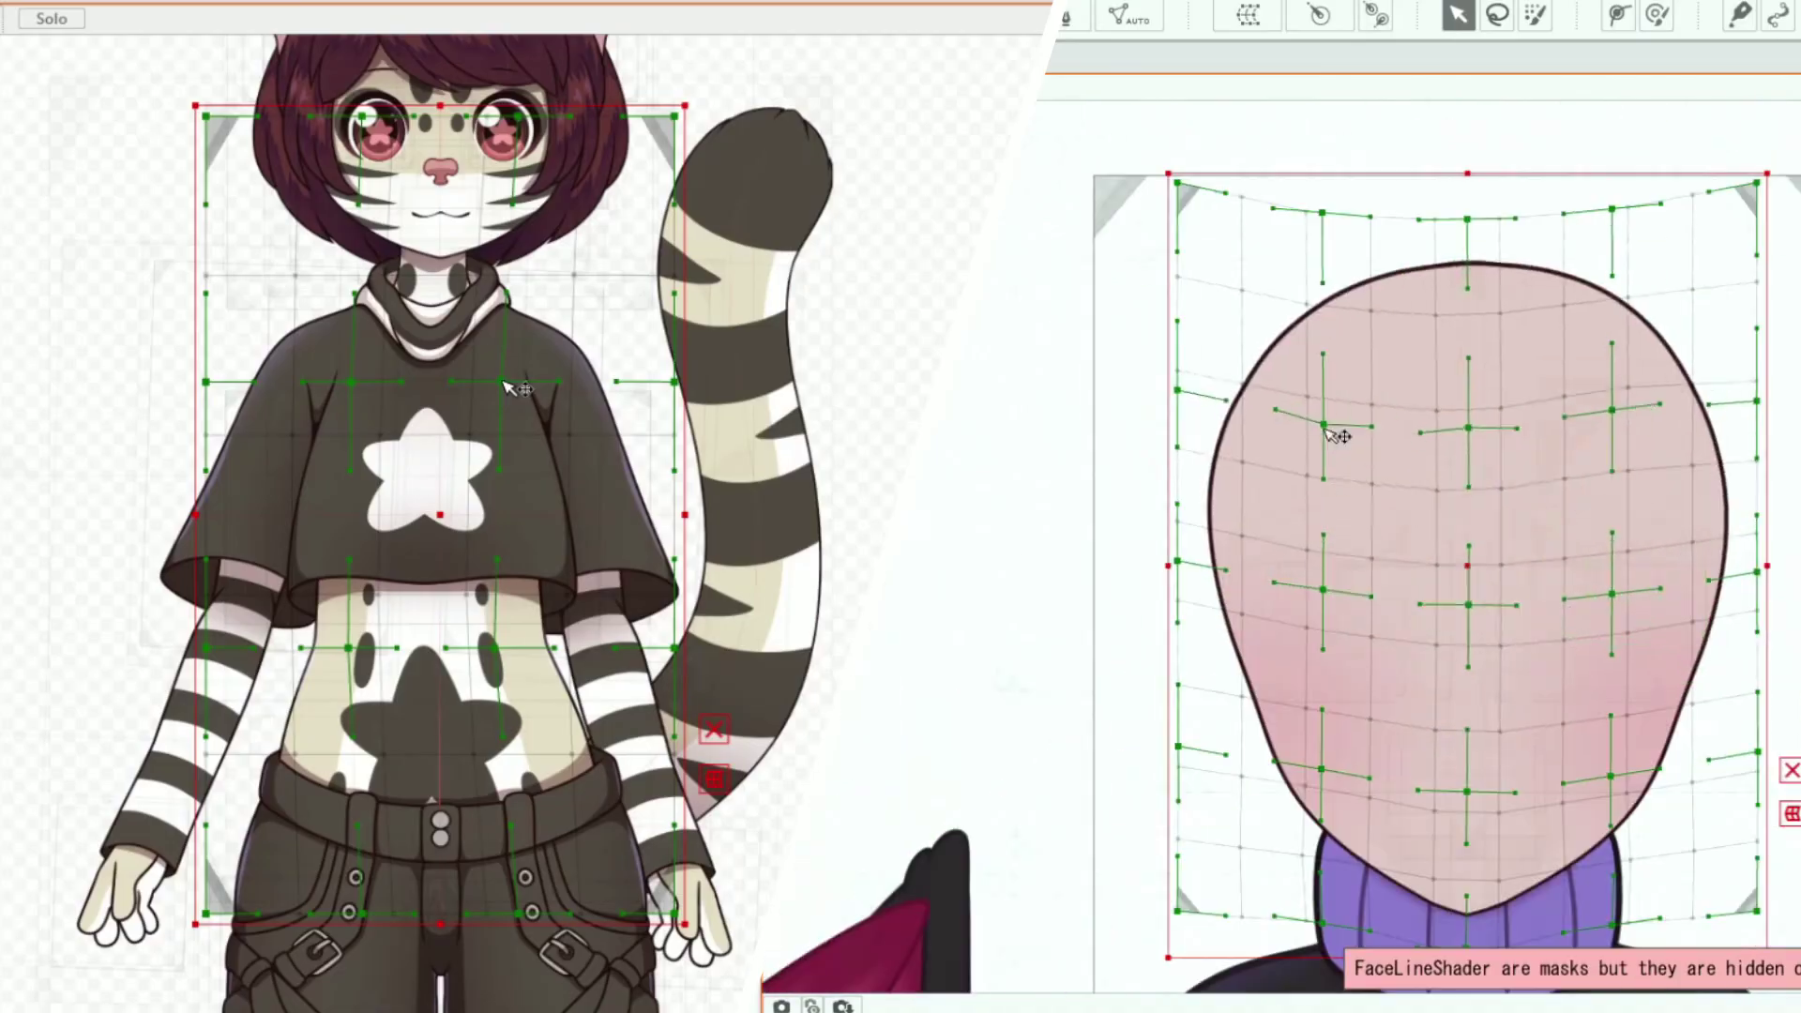
left_click_drag(348, 647, 352, 626)
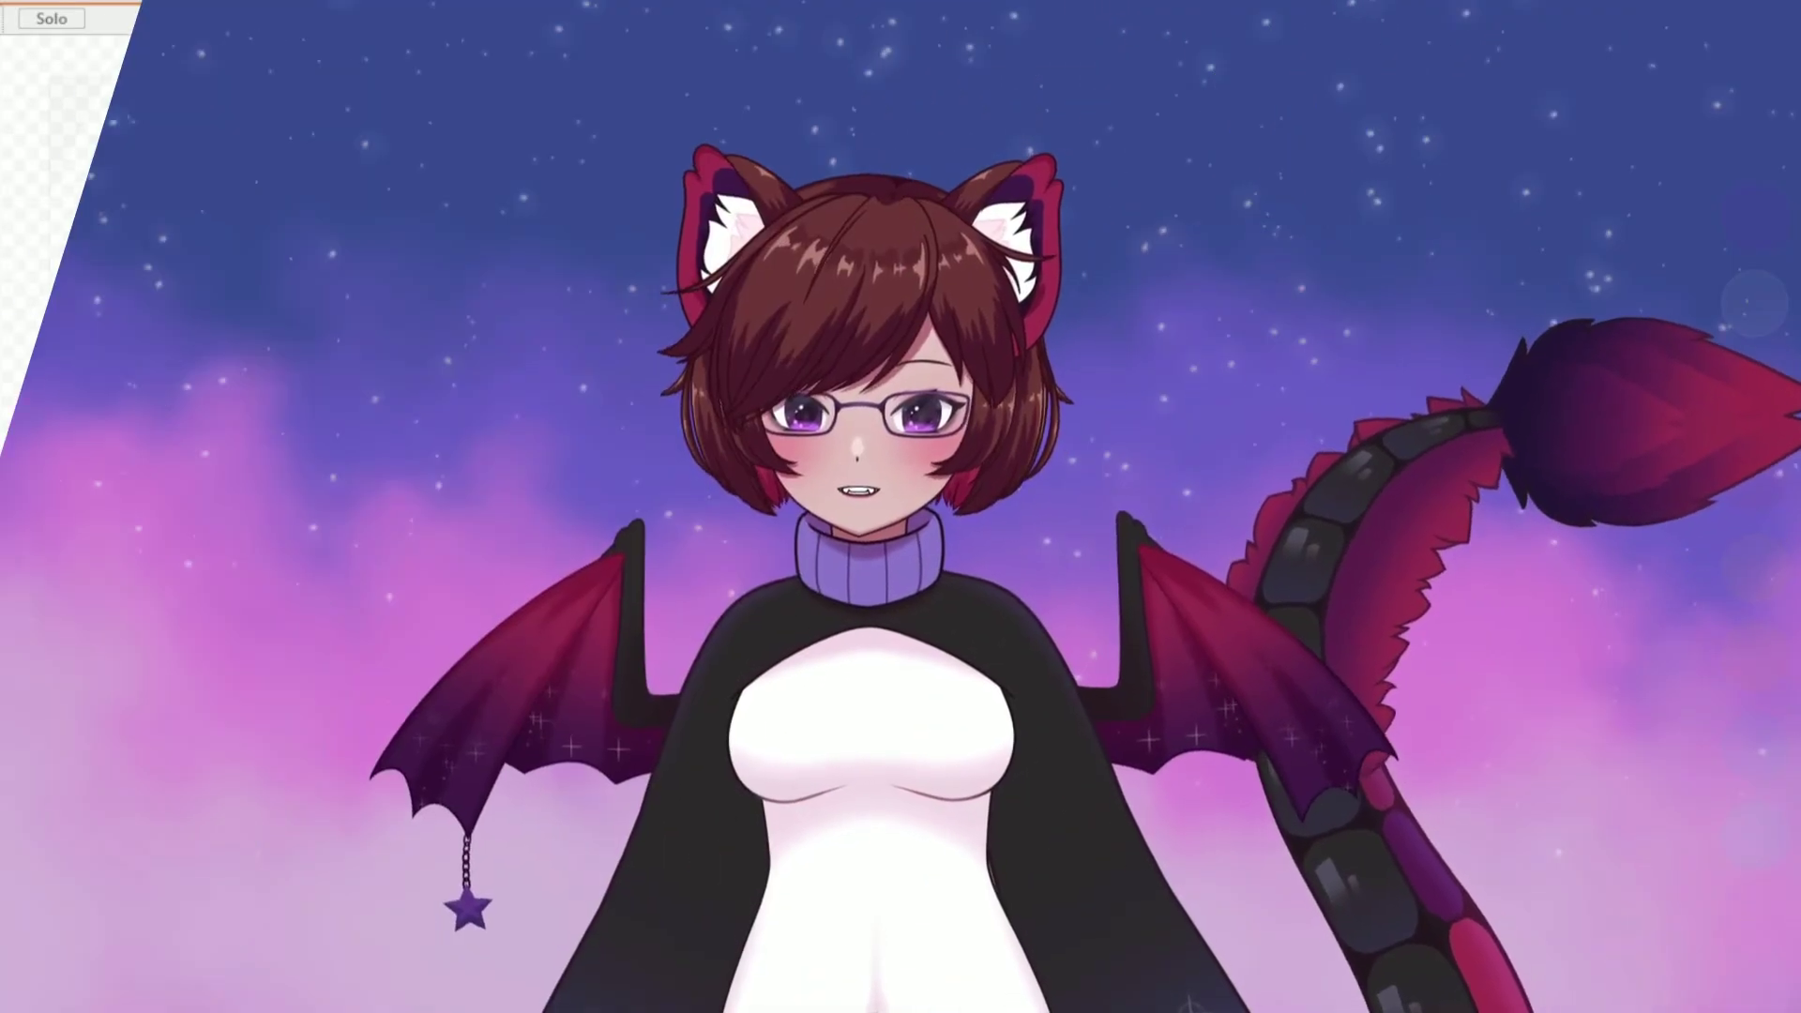